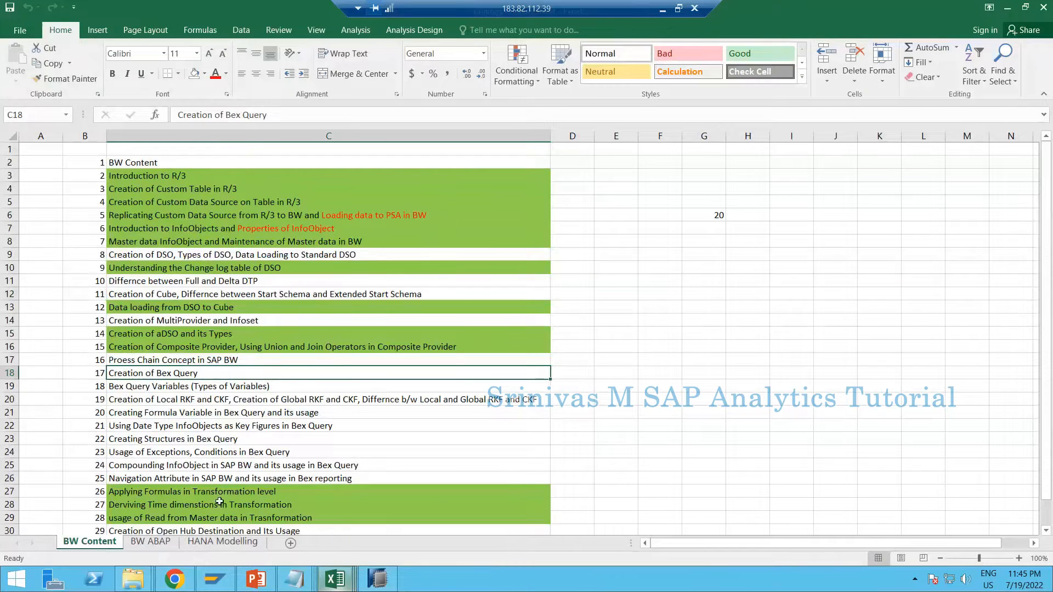
Review the Composite Provider, Bex Query and transformation topics in the BW Content list, and switch to SAP HANA Studio
click(262, 347)
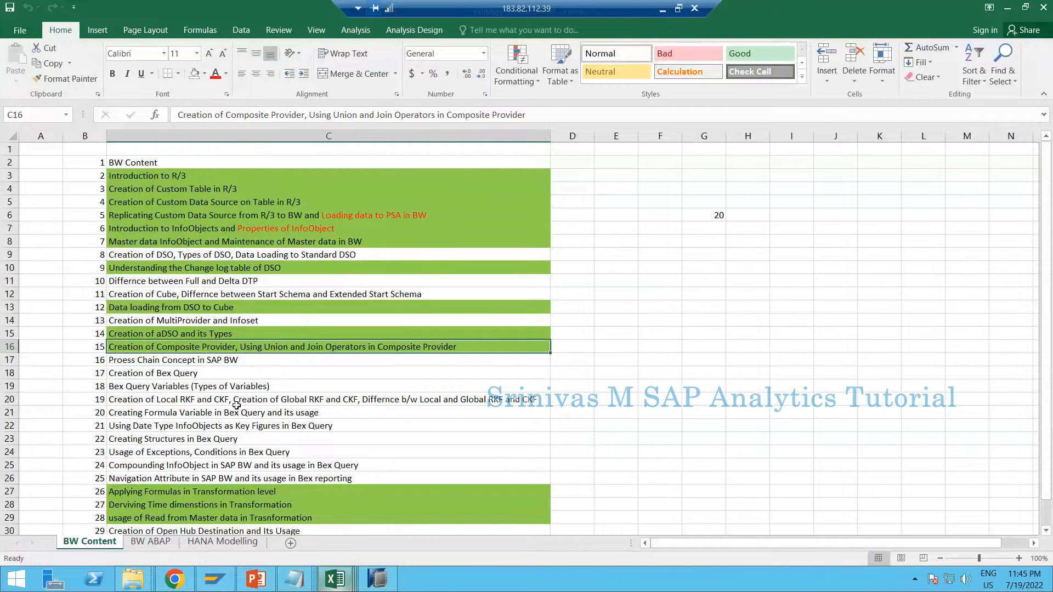
click(223, 515)
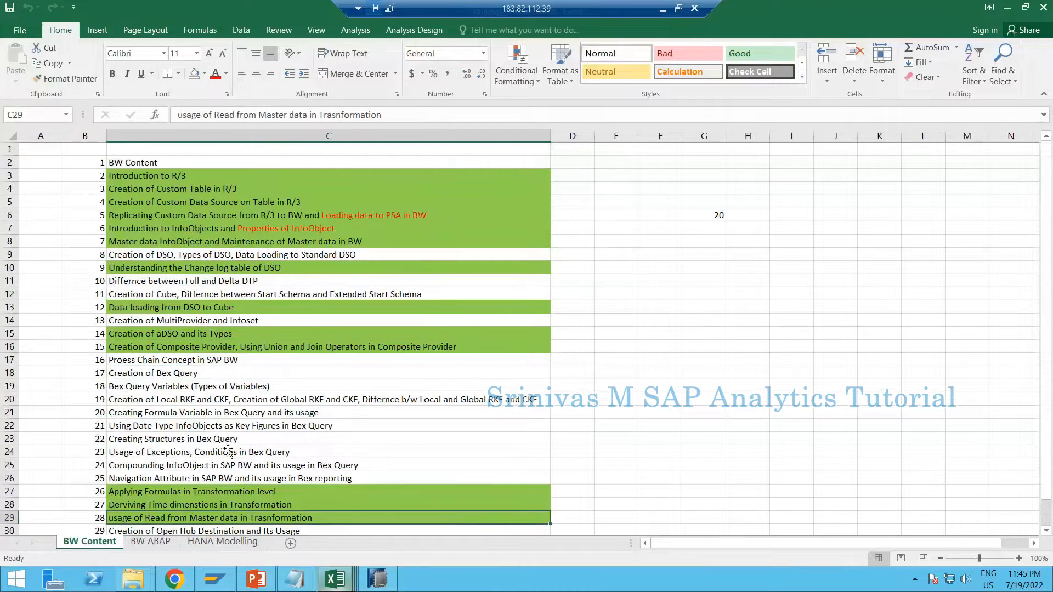
drag(204, 373, 224, 464)
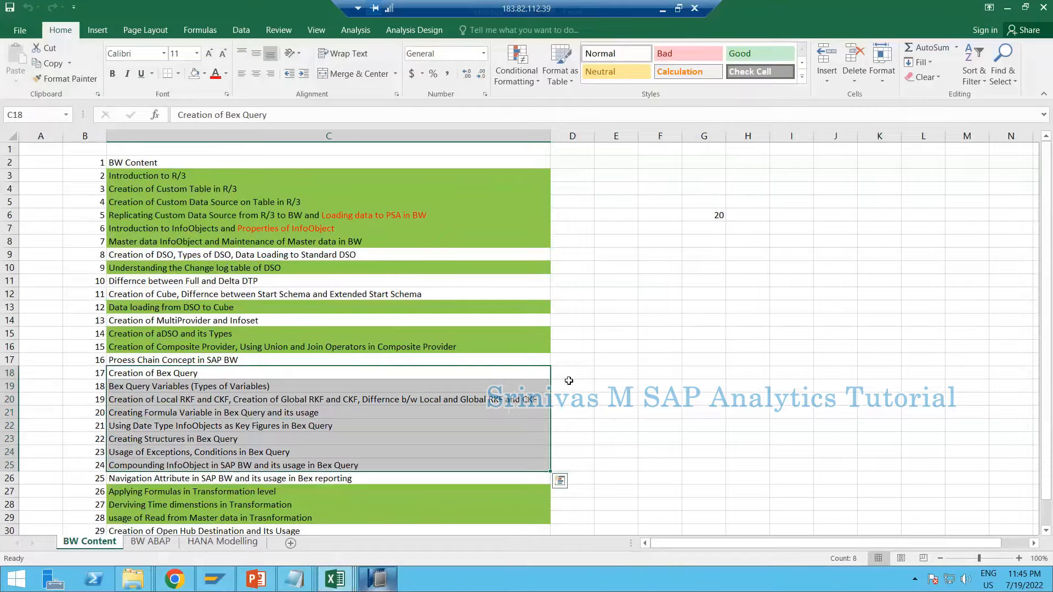
click(569, 381)
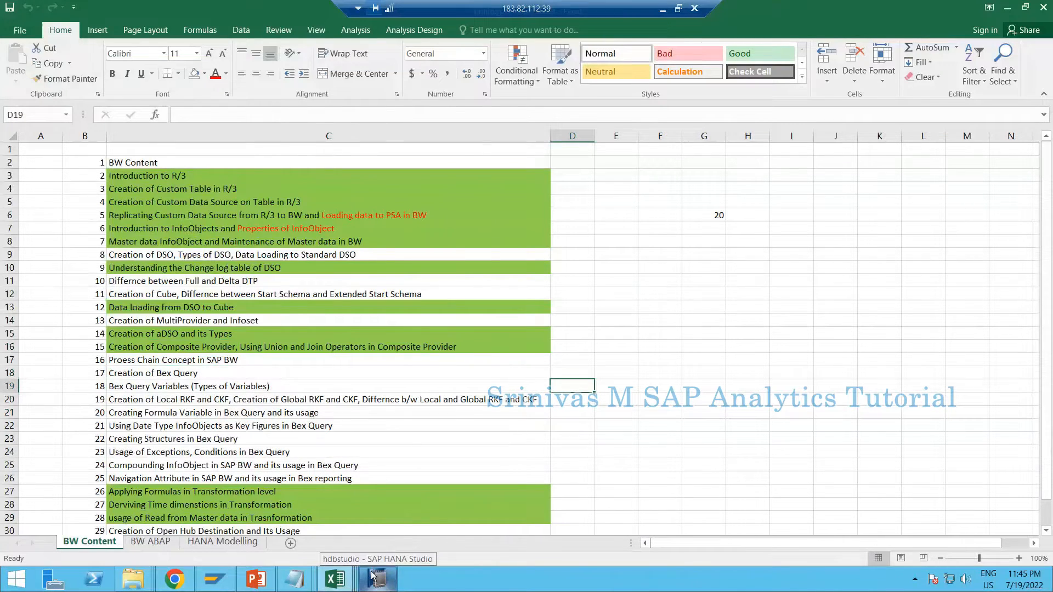
click(372, 576)
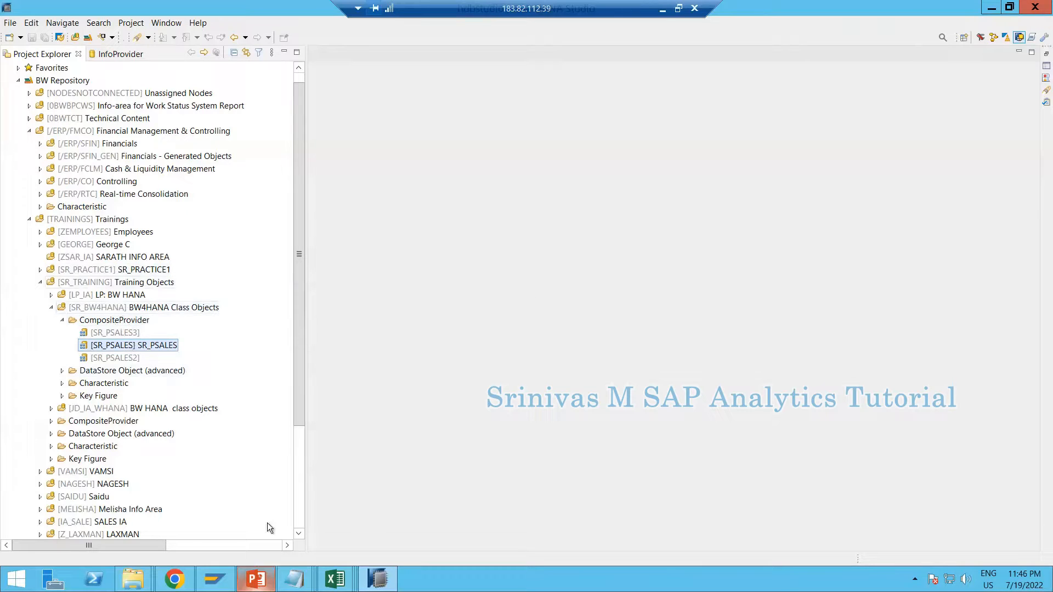
Switch to the IP.csv workbook in Excel and add a new blank worksheet
mouse_move(336, 579)
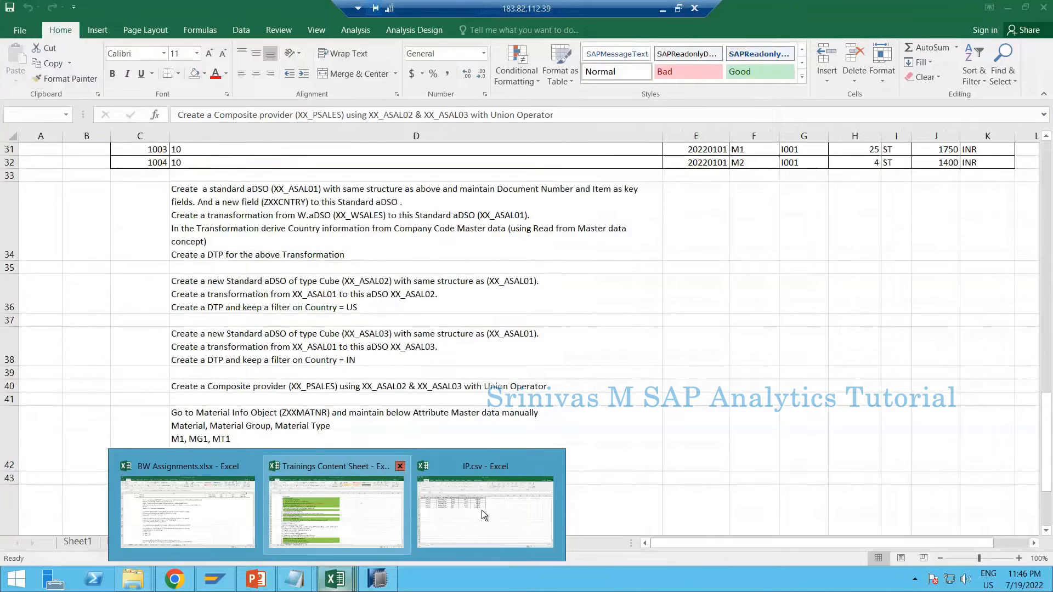
click(482, 511)
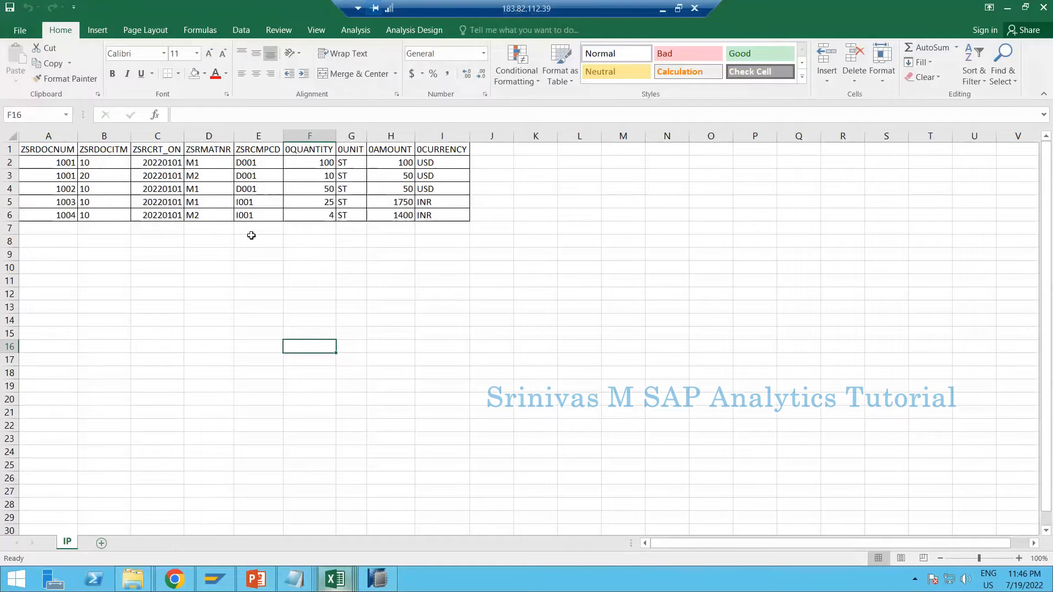
key(shift+F11)
click(261, 190)
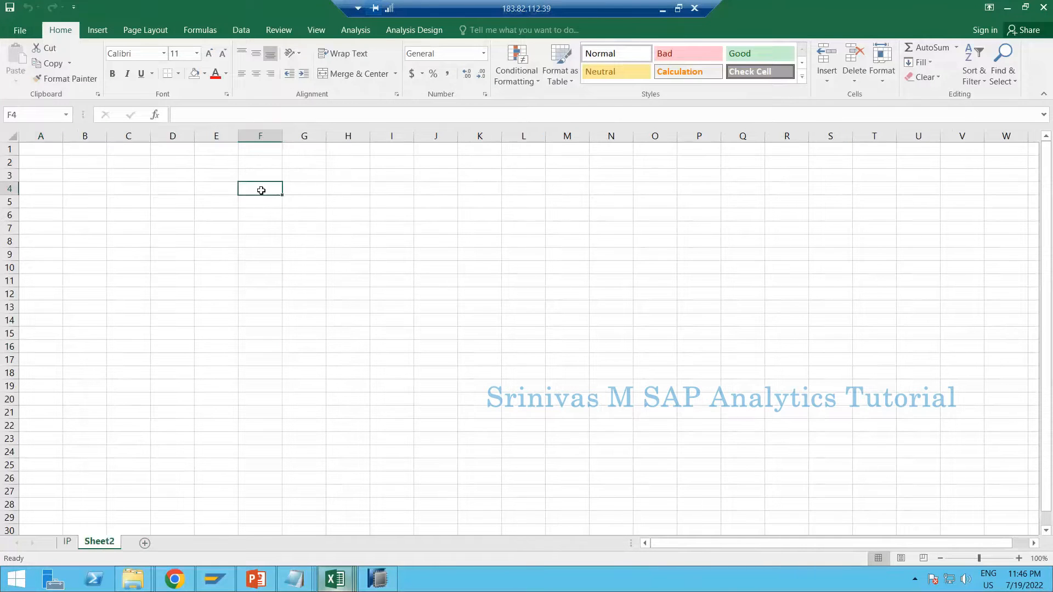
Enter InfoObject, aDSO and Composite Provider in cells J5 to J7 and fit column J to its contents
click(451, 205)
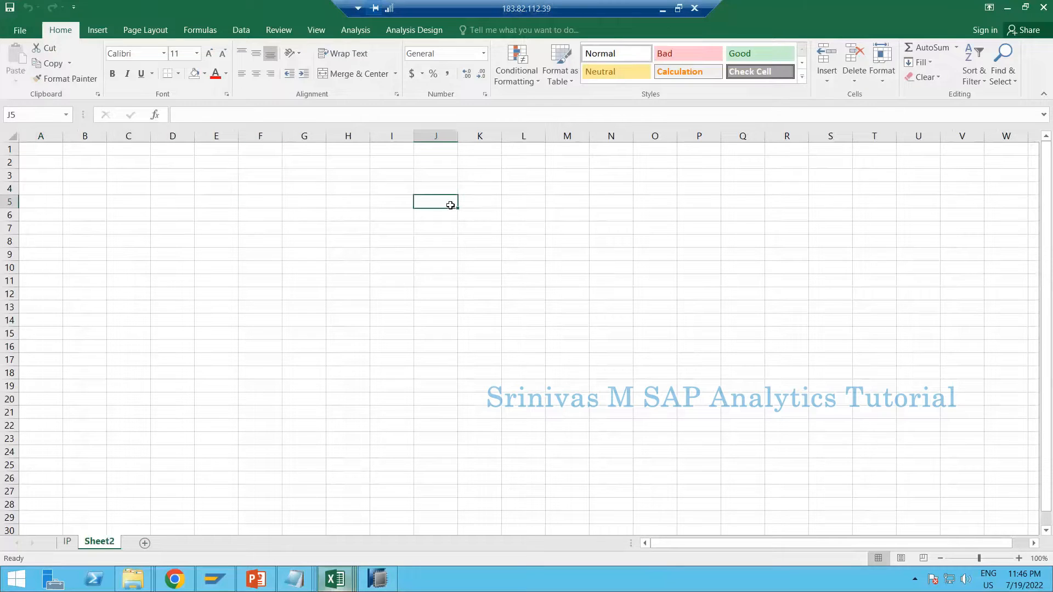
text(I)
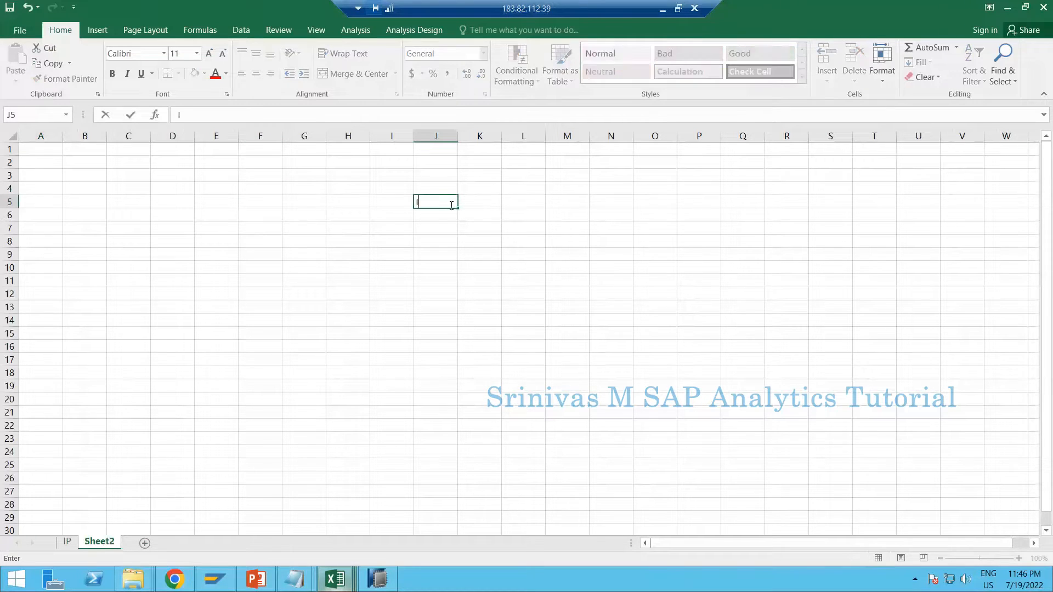
text(nfoObject)
key(Return)
text(aDSO)
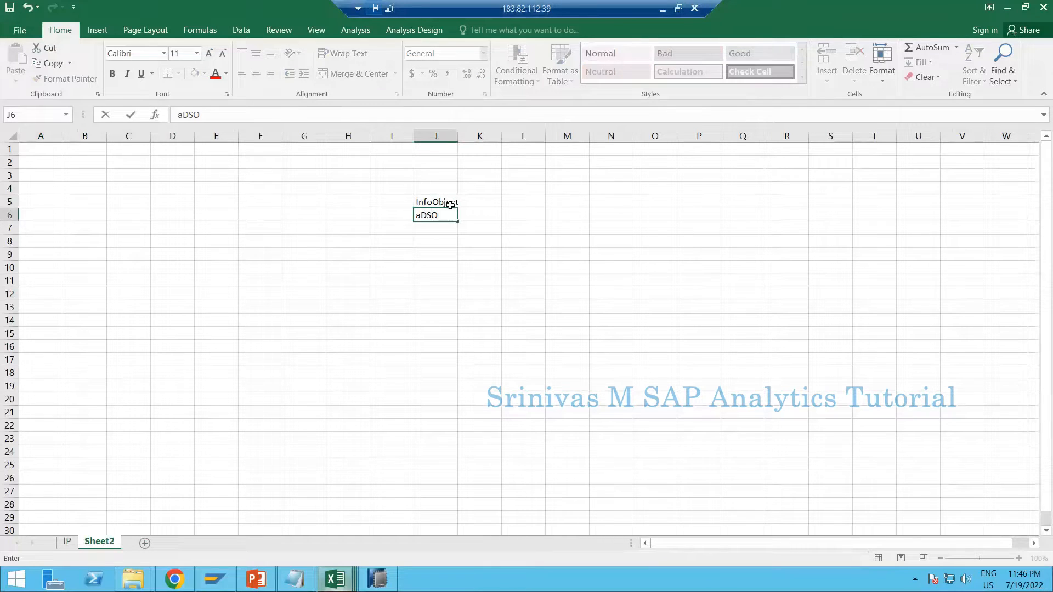
key(Return)
text(C)
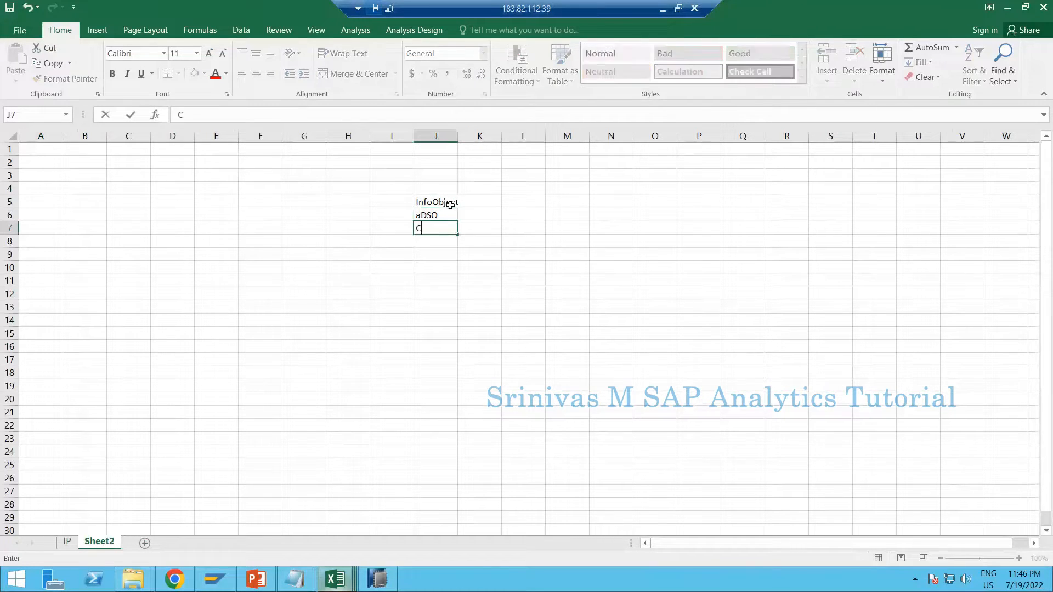
text(omposite Provide)
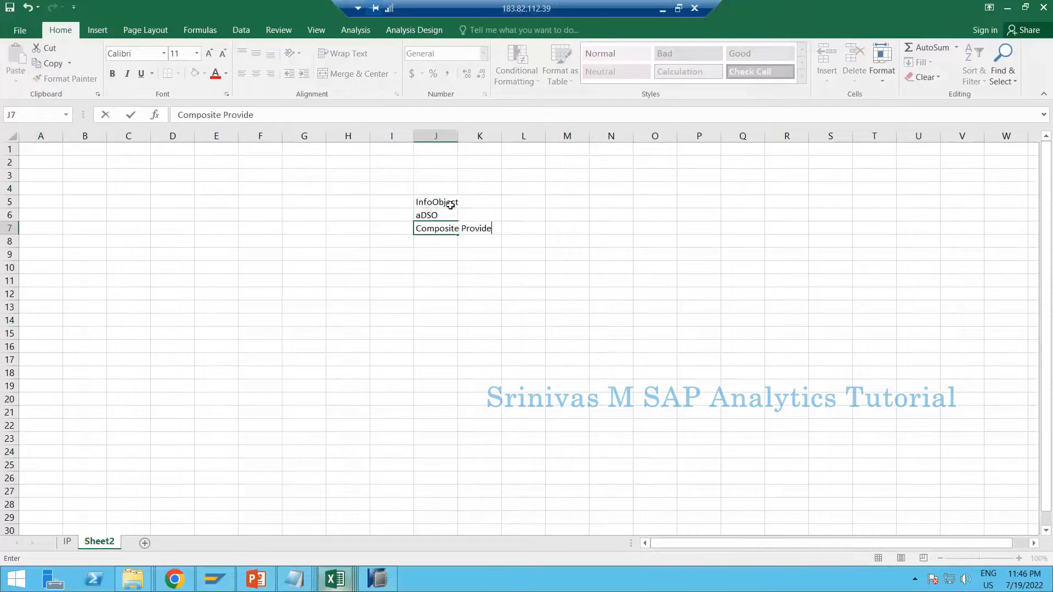
text(r)
key(Return)
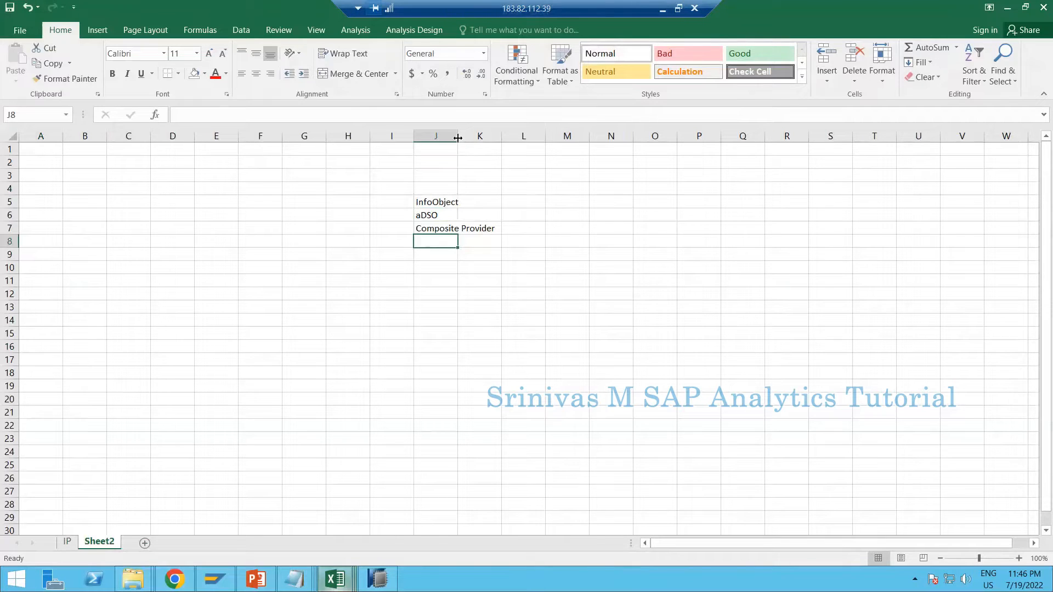
double_click(457, 138)
click(459, 229)
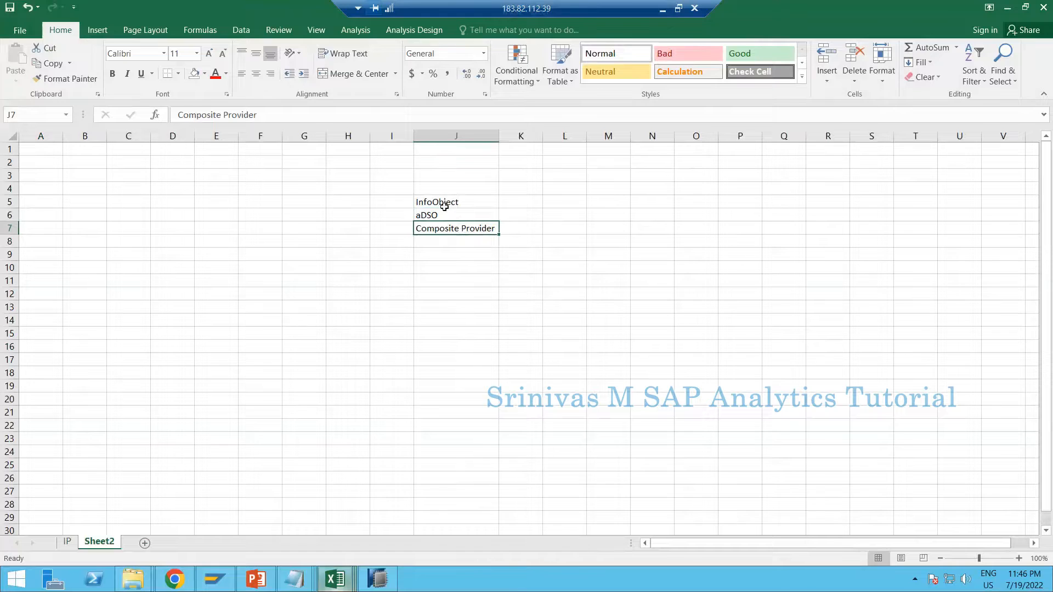
Enter Report in cell K5, beside the InfoObject entry
drag(444, 207, 445, 242)
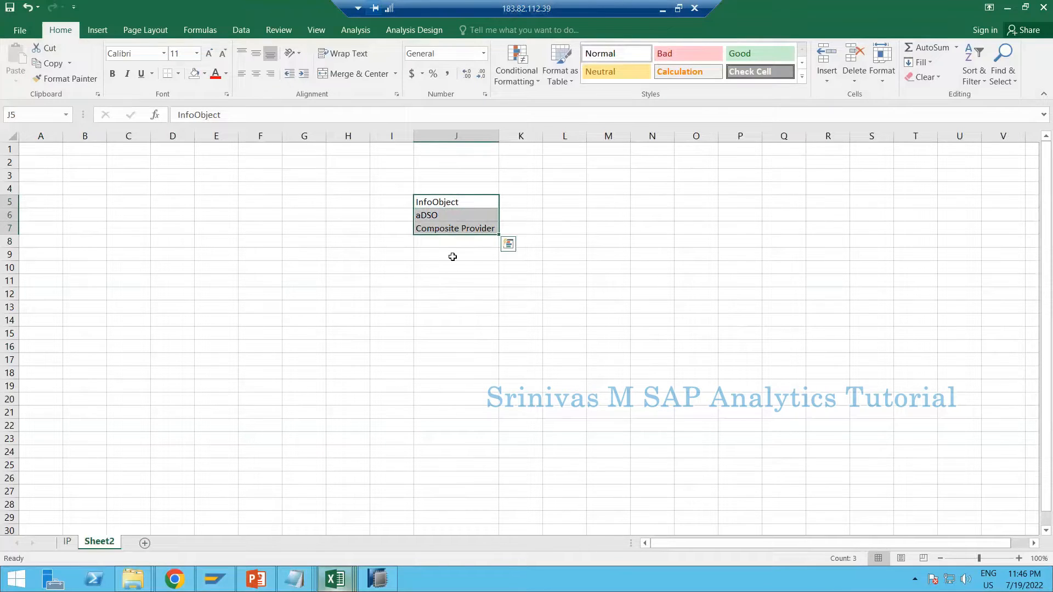
click(446, 202)
click(527, 202)
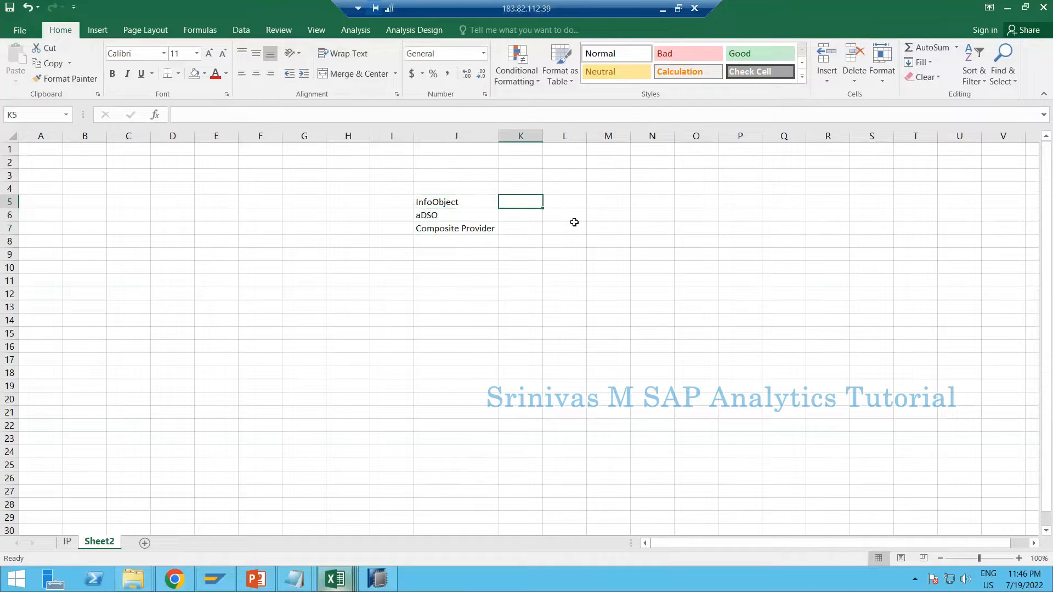
text(Report)
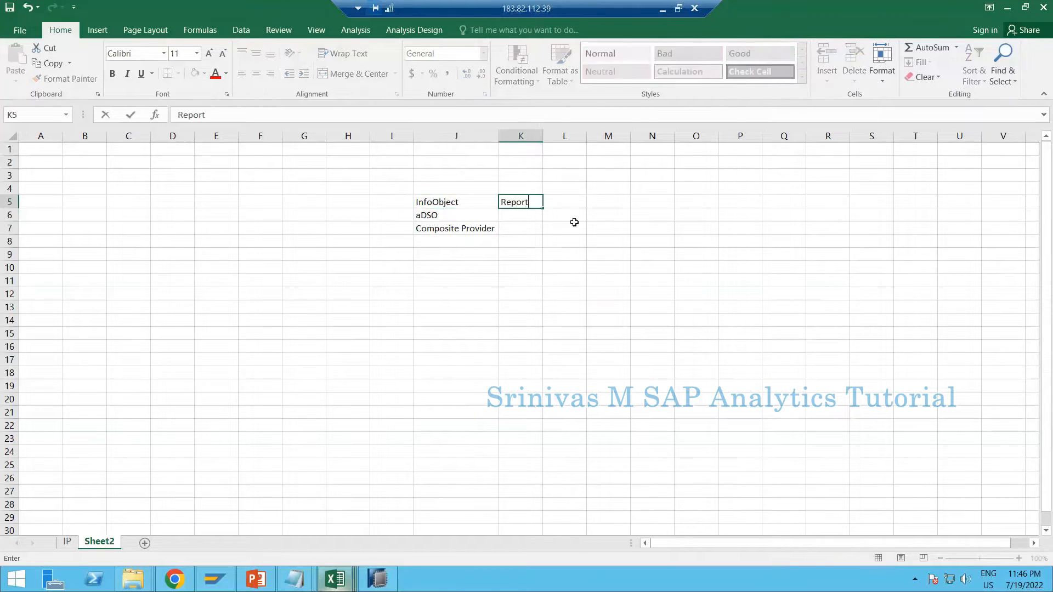
key(Return)
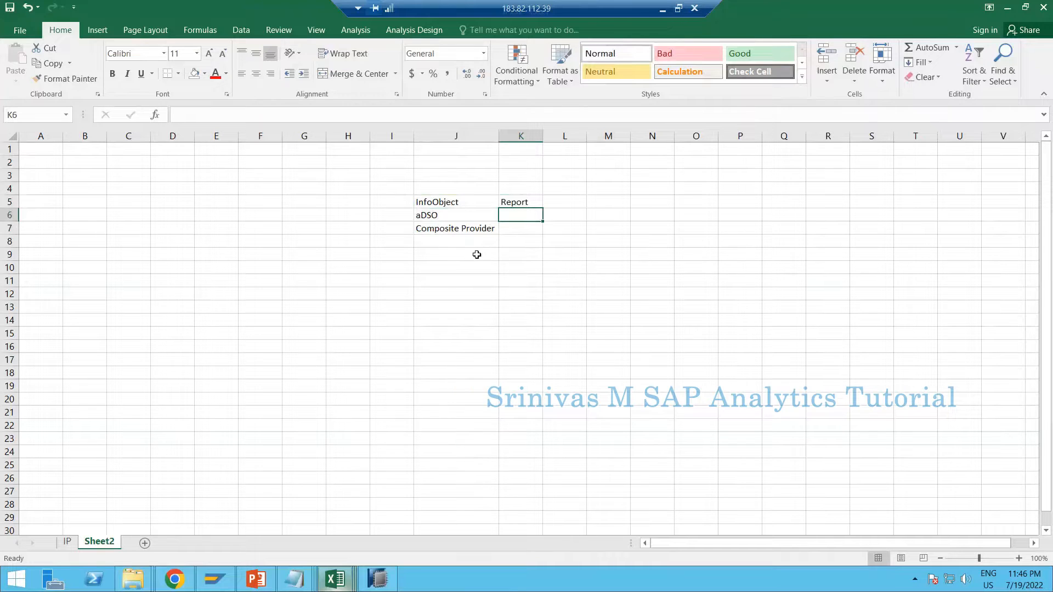
drag(479, 201, 477, 233)
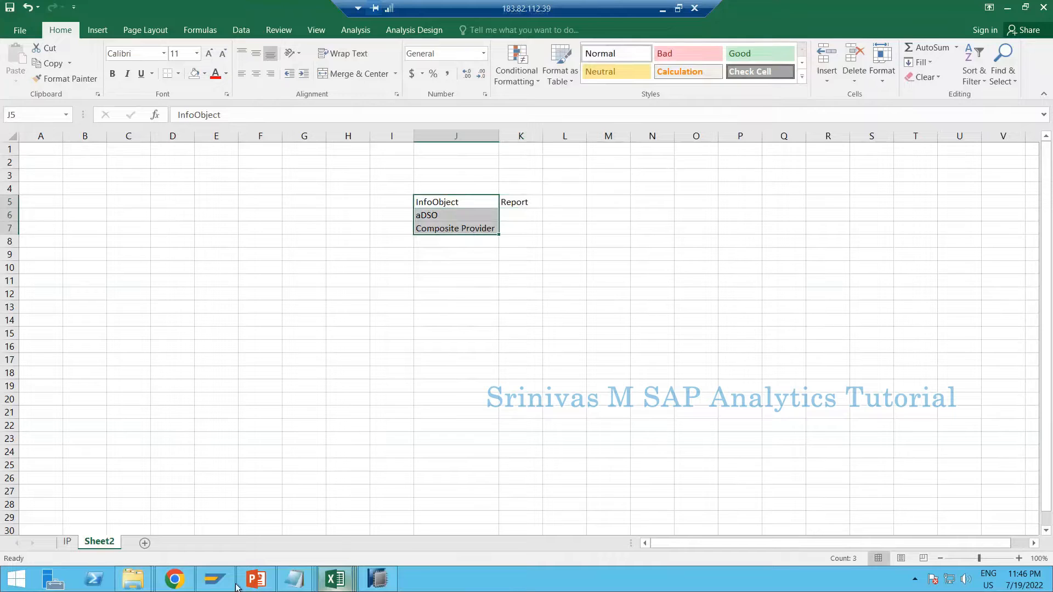
mouse_move(380, 572)
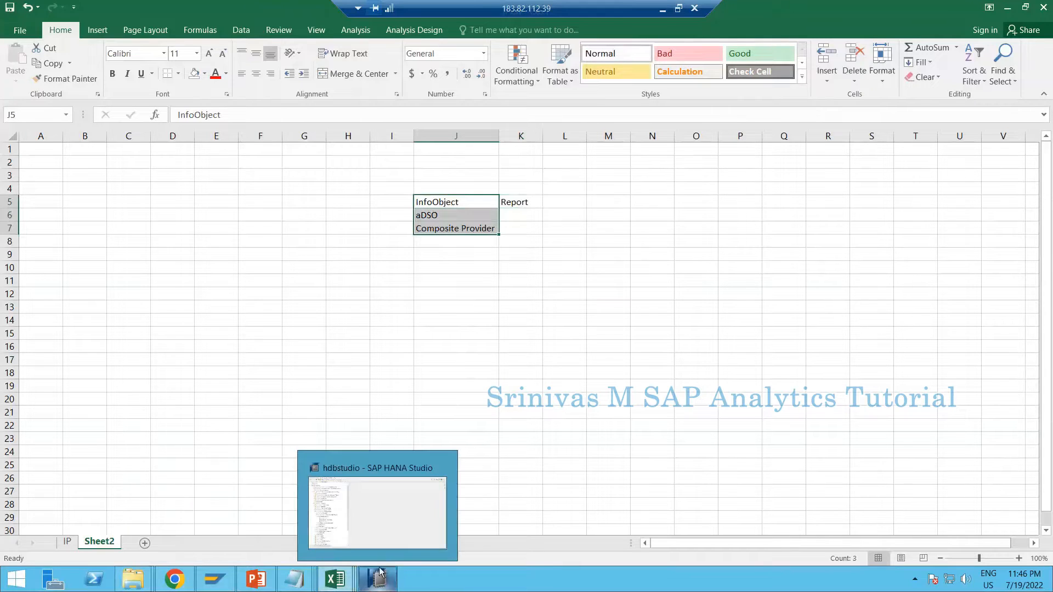
click(485, 262)
click(450, 226)
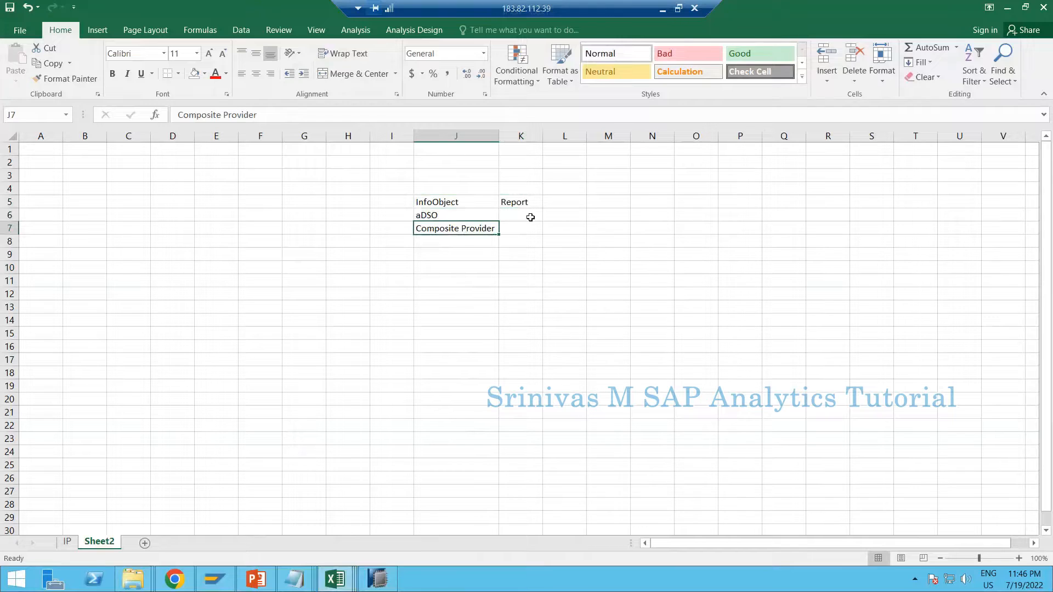
click(458, 202)
drag(465, 223, 459, 232)
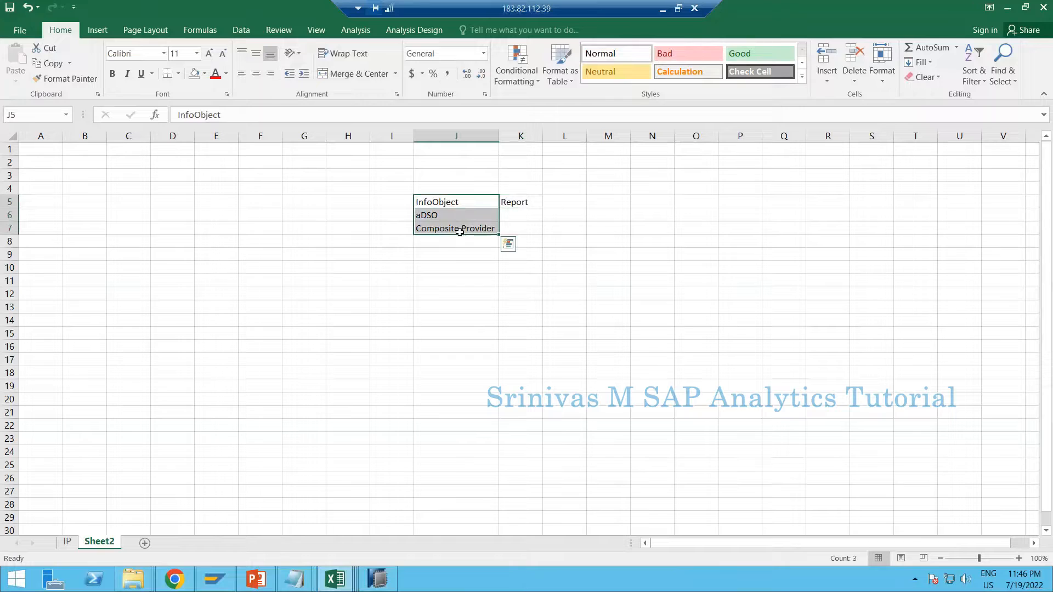
click(460, 232)
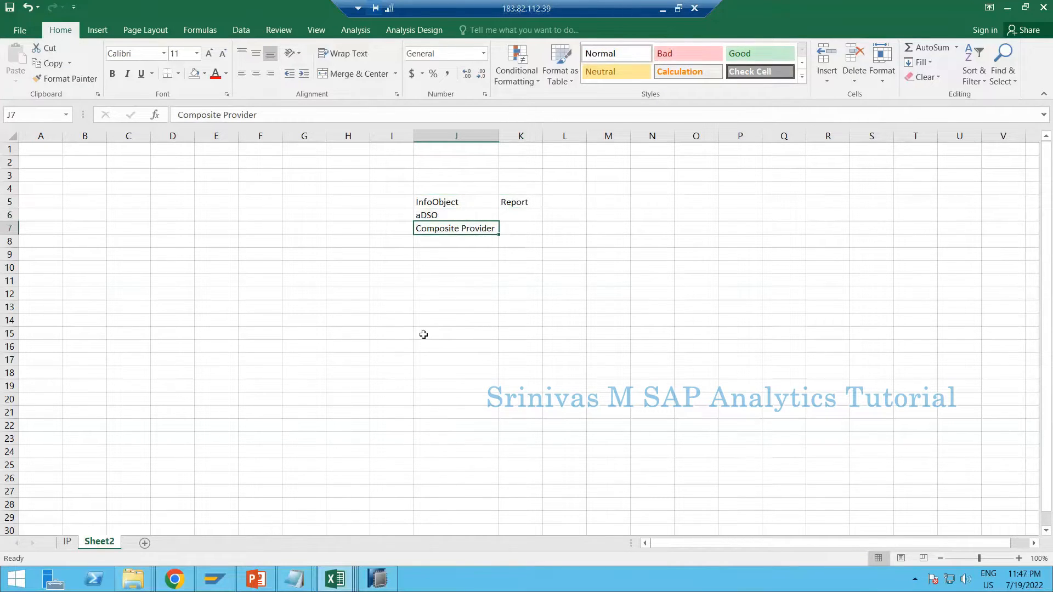
Switch to SAP HANA Studio and start a new query on the SR_PSALES composite provider
click(378, 579)
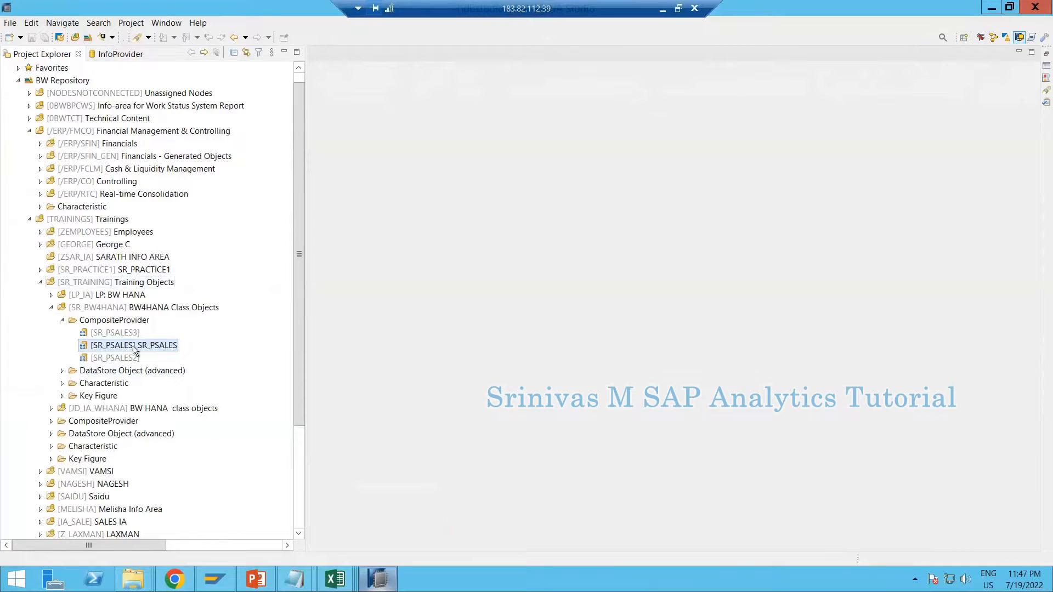
click(134, 345)
right_click(137, 344)
mouse_move(162, 356)
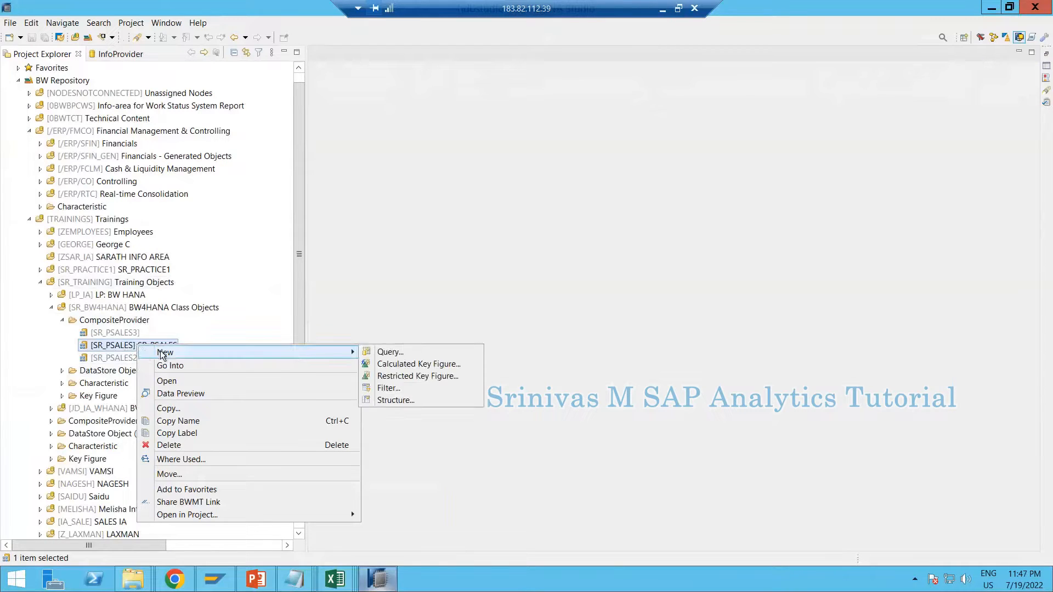
click(413, 354)
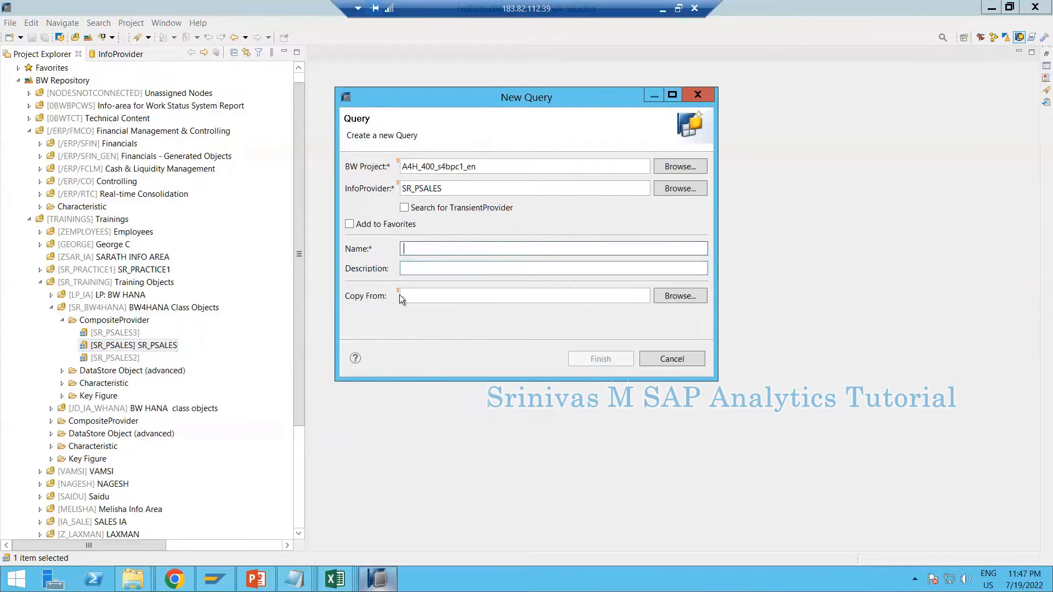
Name the new query SR_PSALES_Q001
text(SR_)
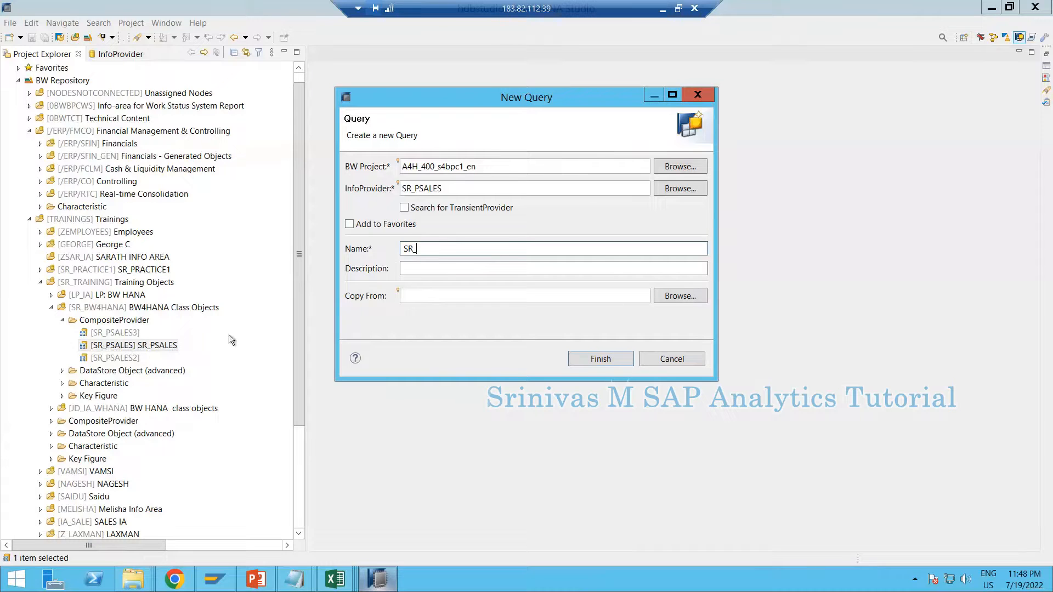
text(PSALES_Q001)
click(449, 254)
drag(456, 249, 466, 248)
click(470, 249)
Set the new query's description to Sales Report
click(513, 268)
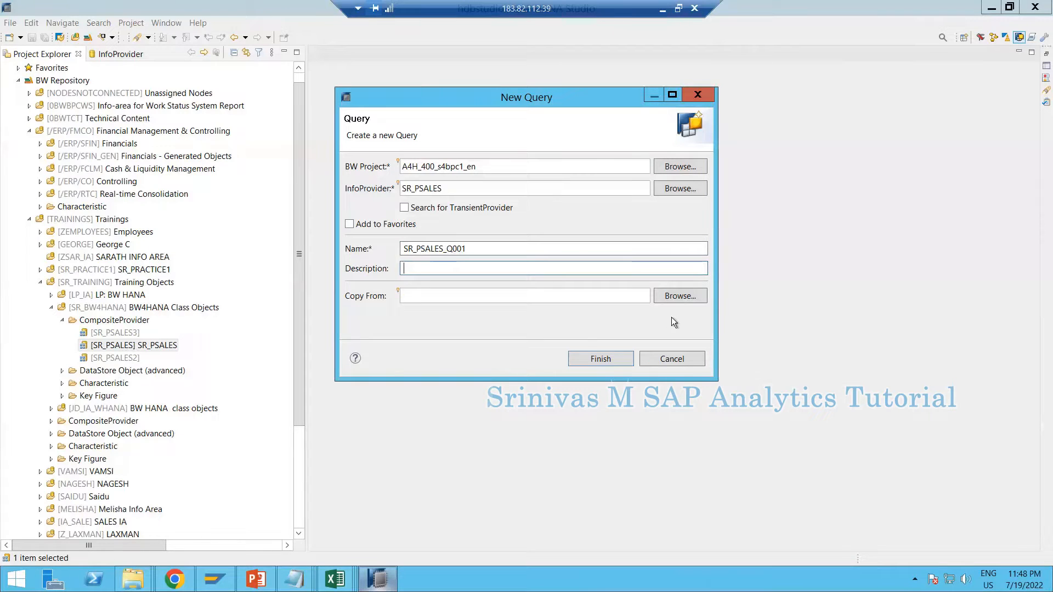
text(Sales Report)
drag(474, 269, 400, 270)
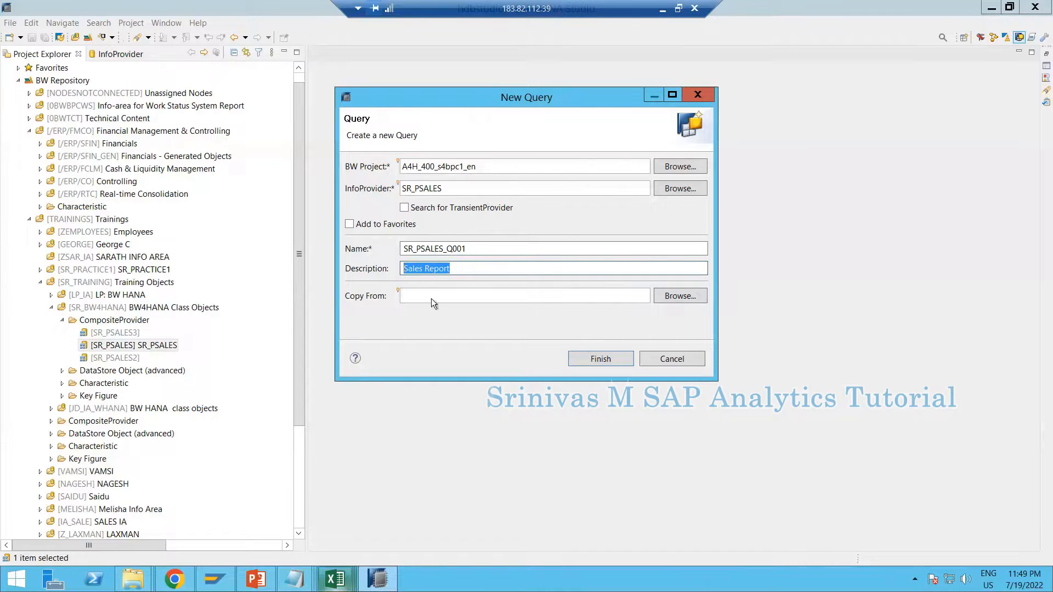
click(470, 266)
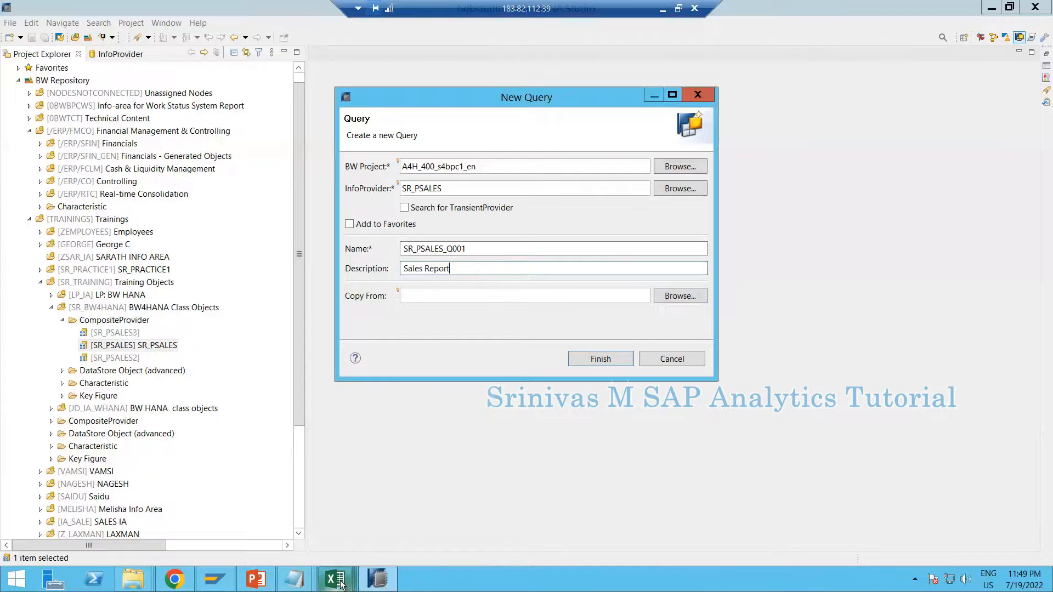
Switch to the IP.csv workbook in Excel and select the aDSO entry in the provider list
mouse_move(335, 580)
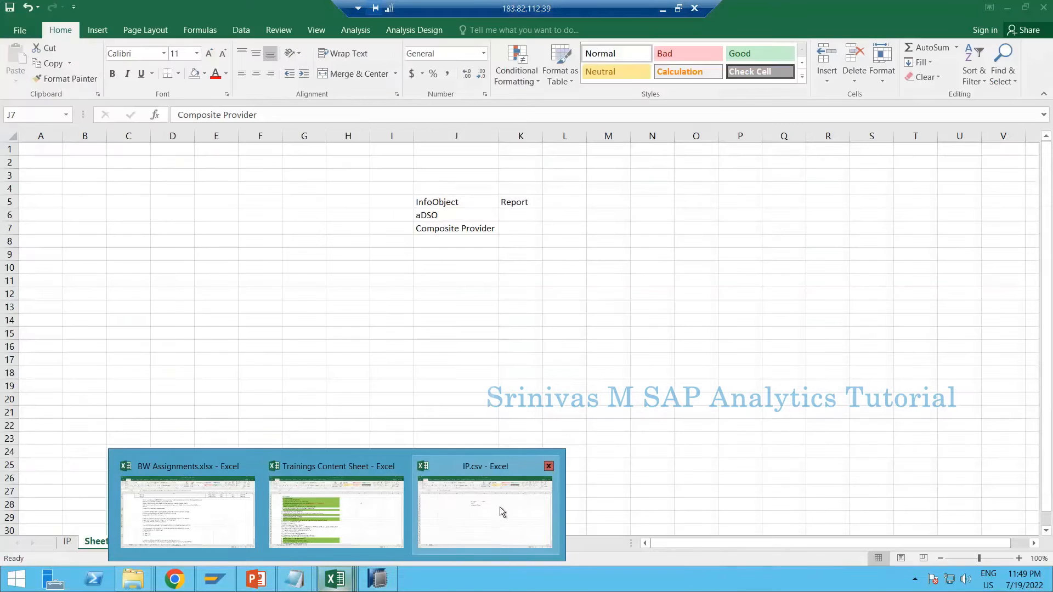
click(499, 507)
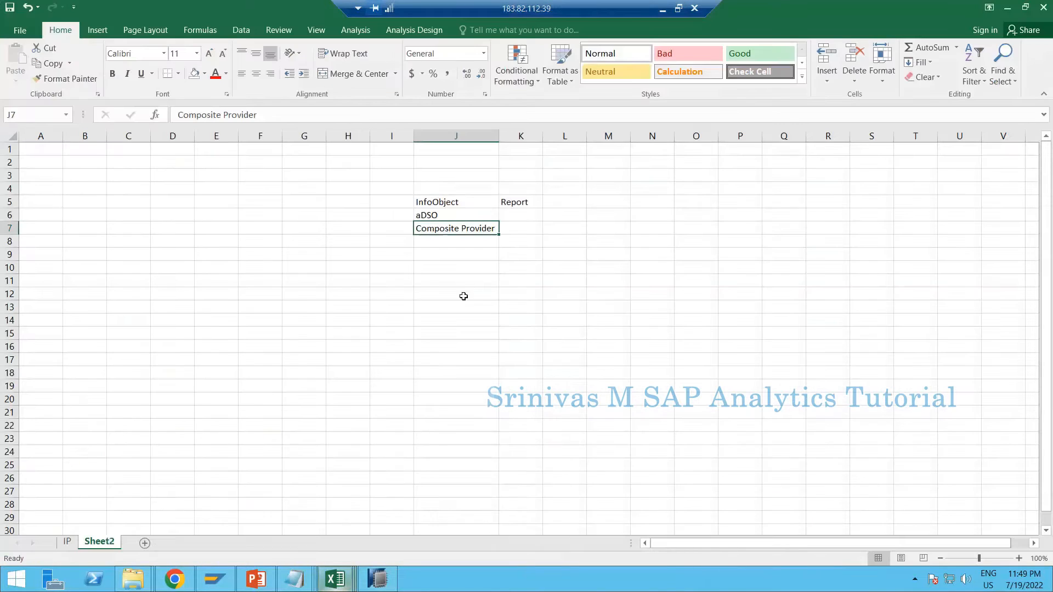
click(277, 279)
click(478, 292)
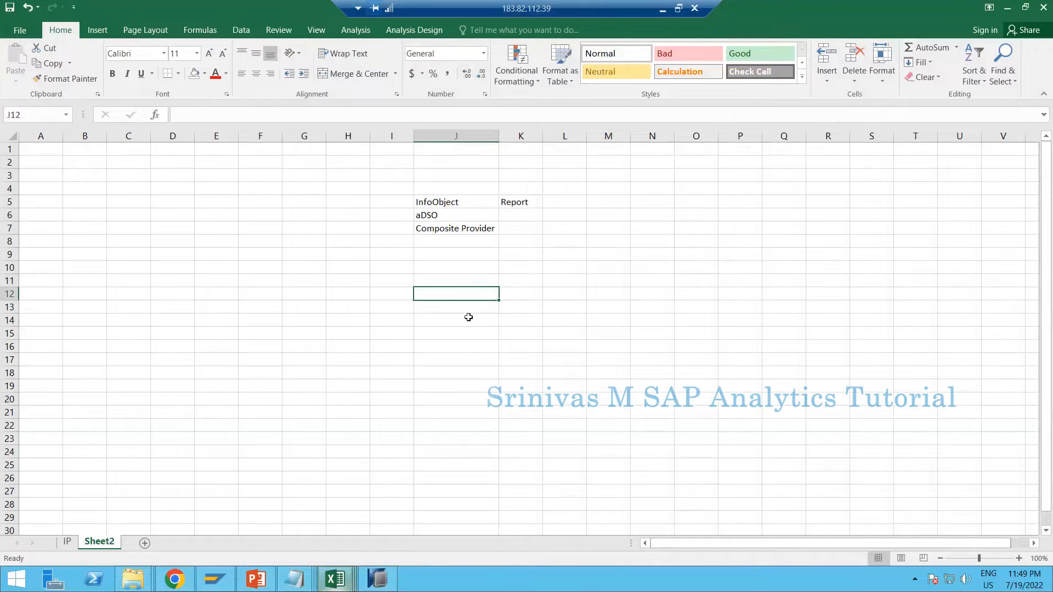
click(496, 280)
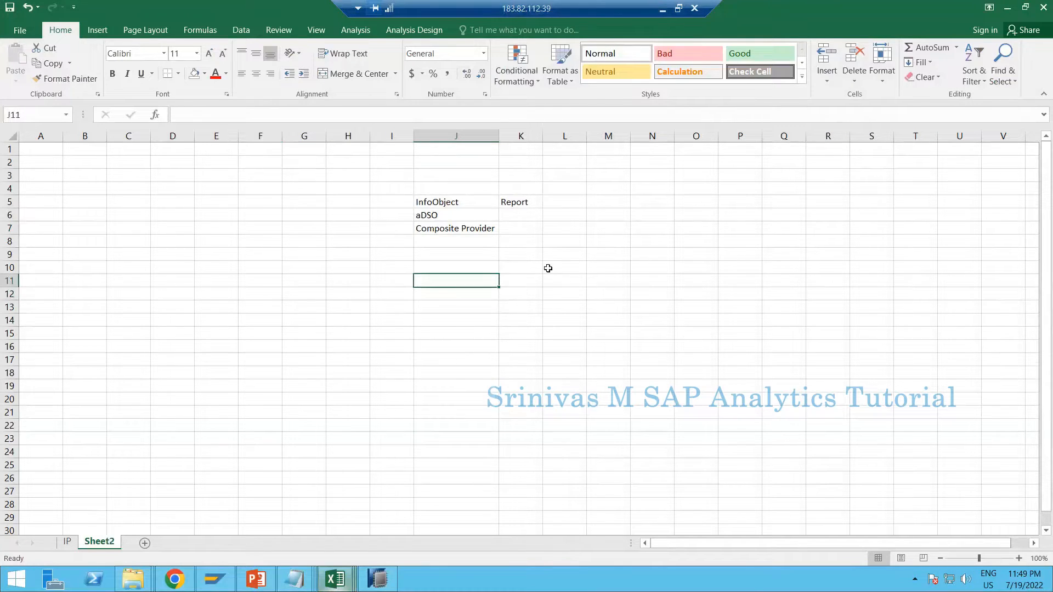
click(469, 215)
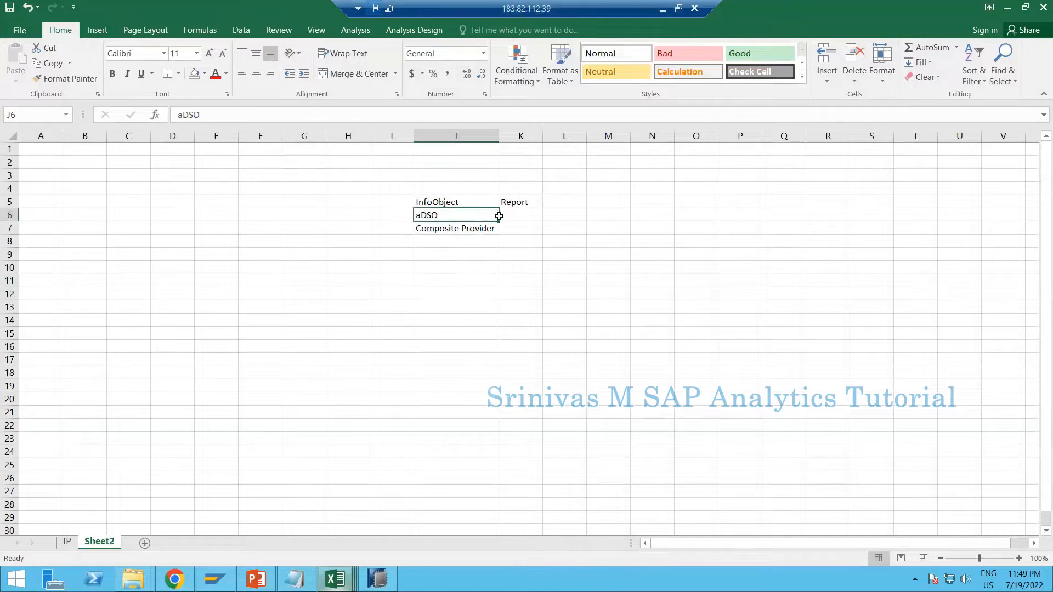
drag(496, 216, 505, 216)
click(465, 230)
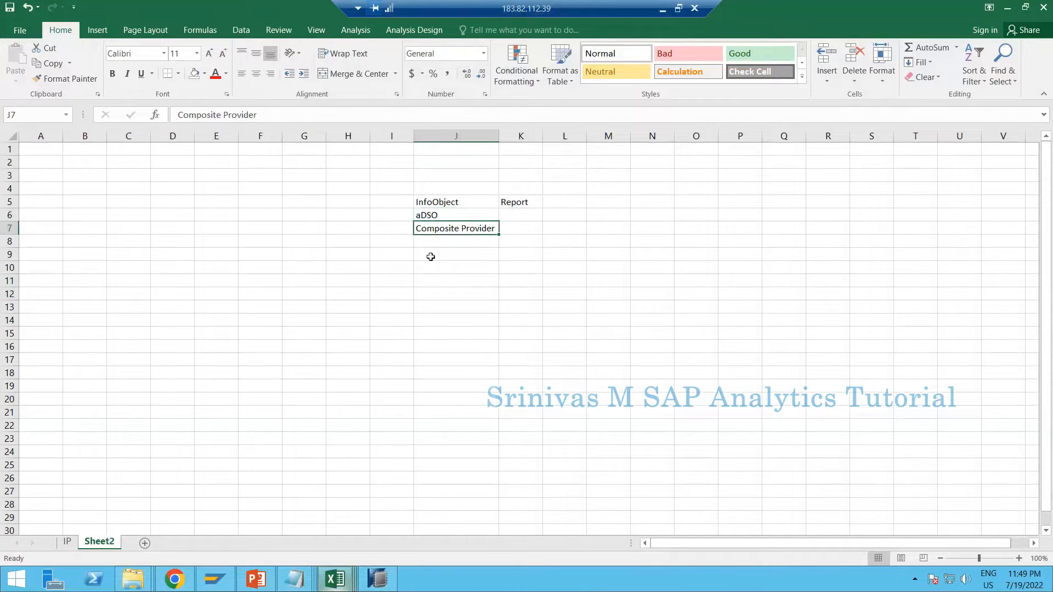
click(612, 238)
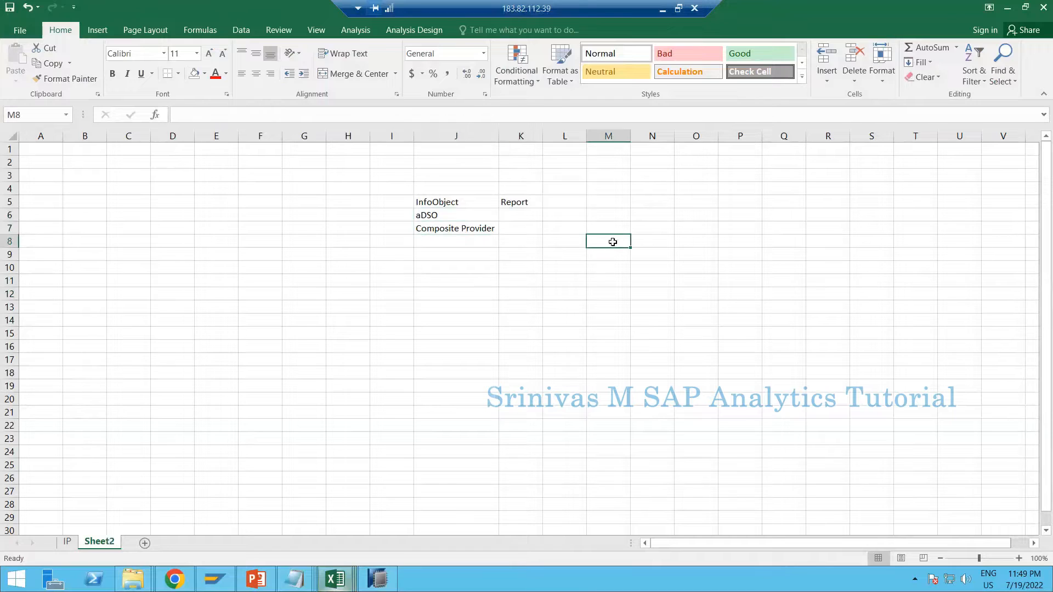
click(611, 231)
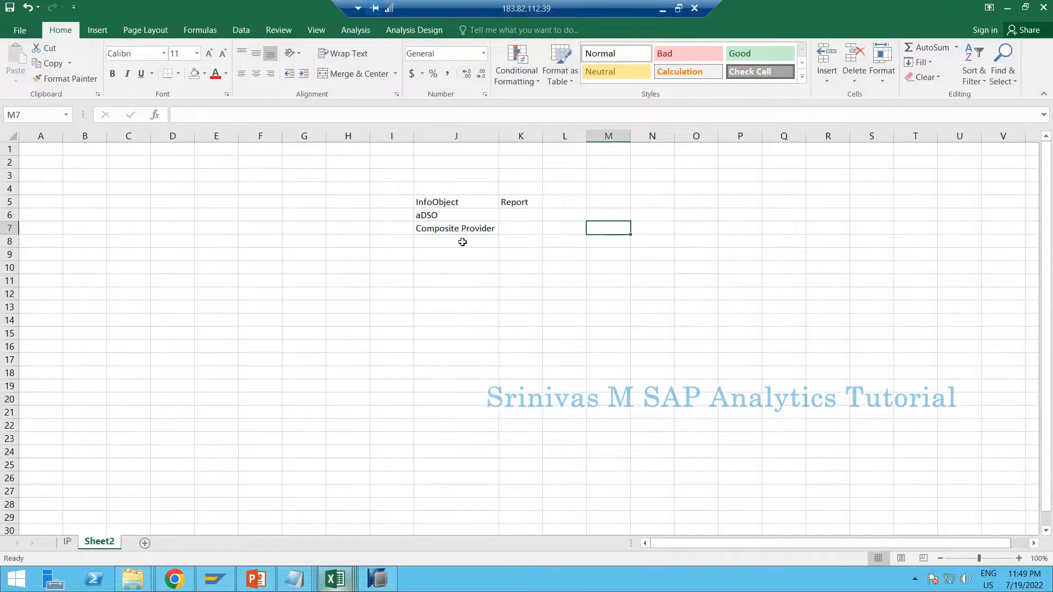
click(472, 203)
drag(512, 278, 530, 333)
click(607, 240)
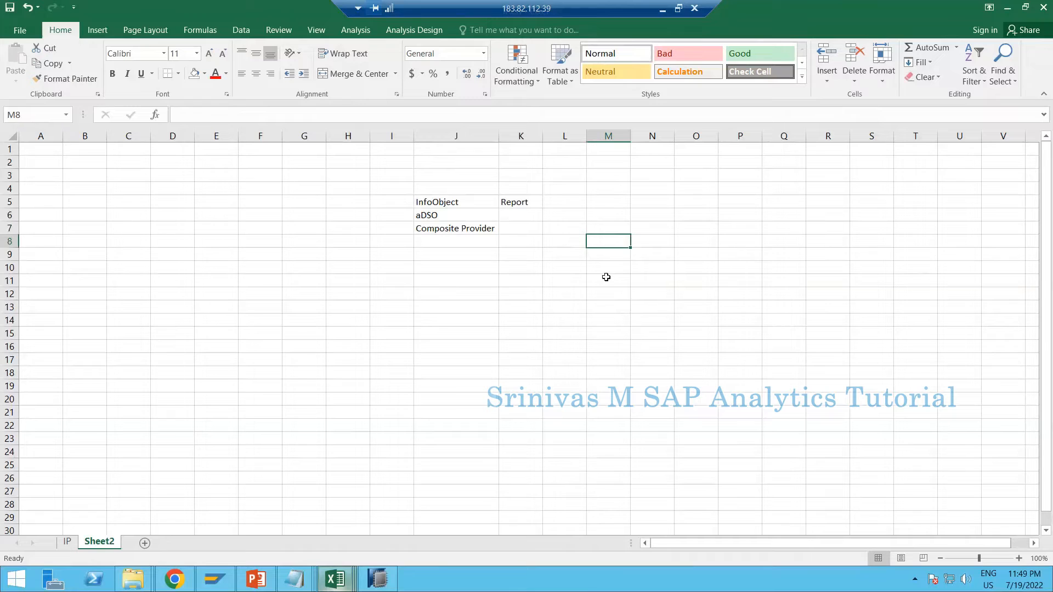
click(604, 307)
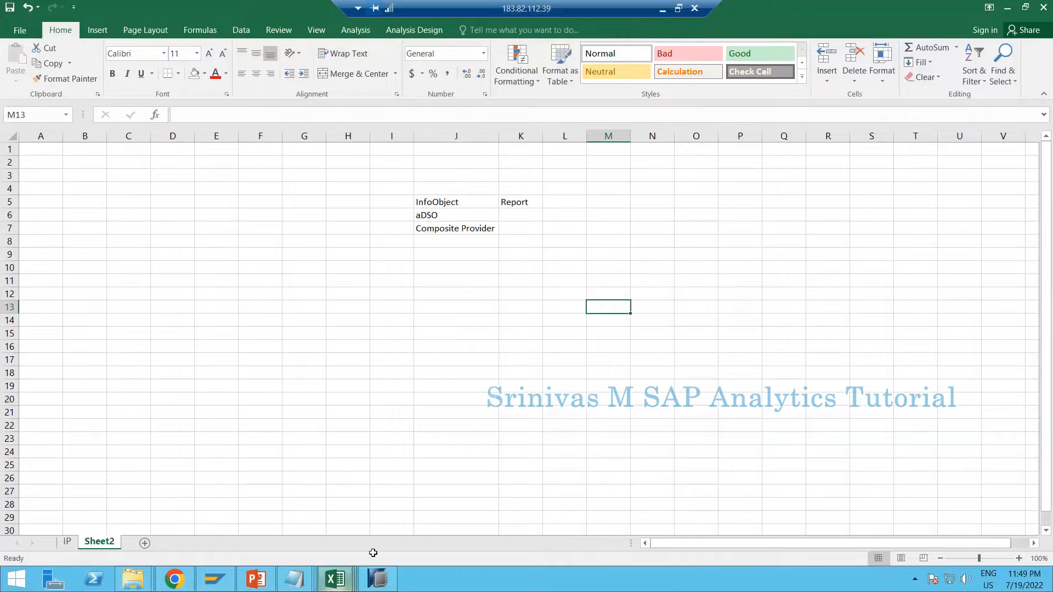
drag(615, 228, 743, 235)
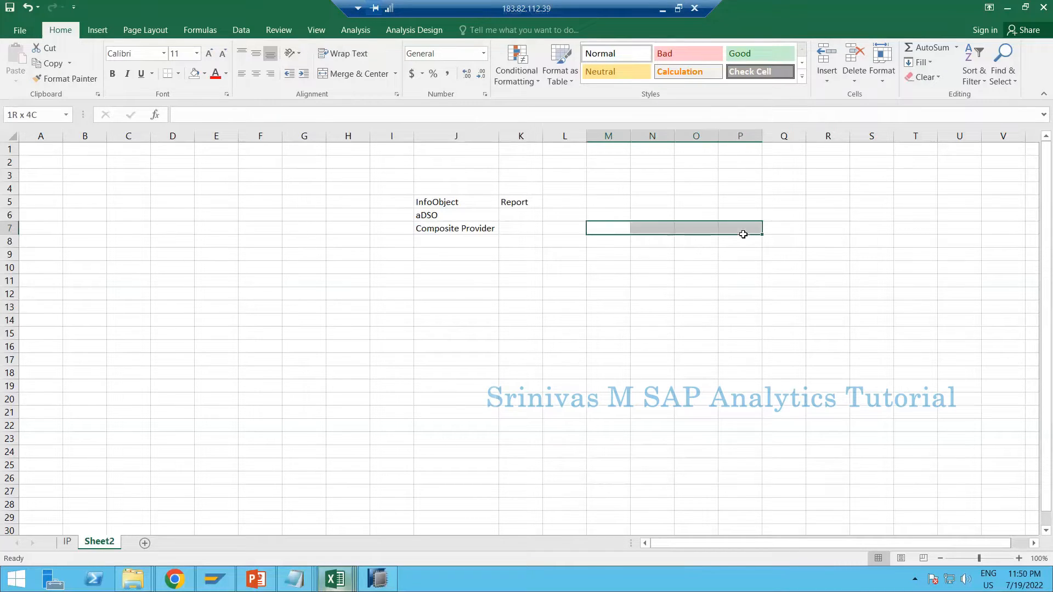
click(599, 272)
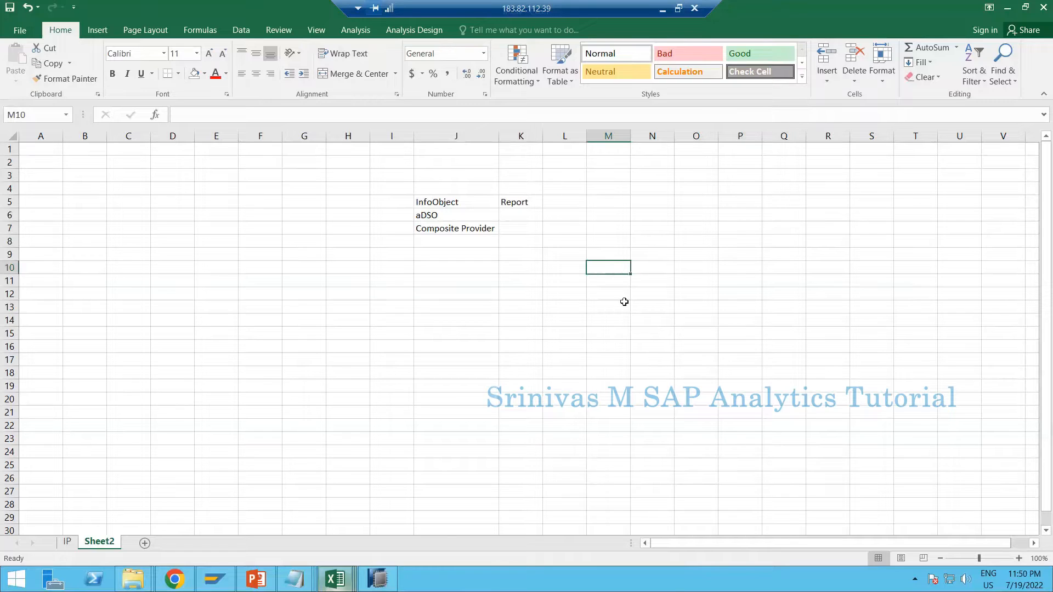
Enter Daily Sales Report in cell L11 of Sheet2
click(567, 252)
click(574, 286)
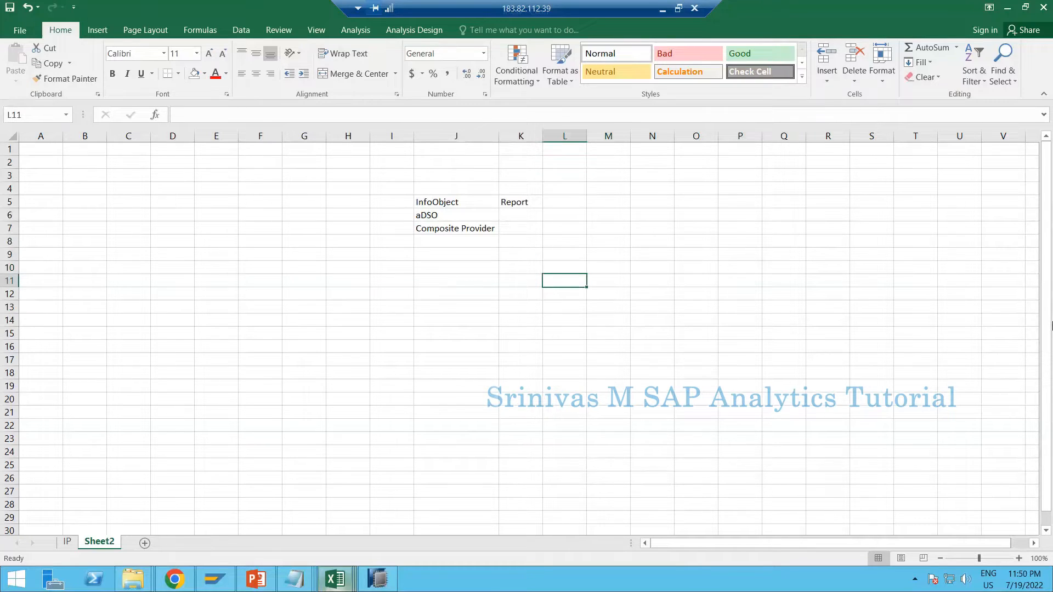
text(Daily Sales Repo)
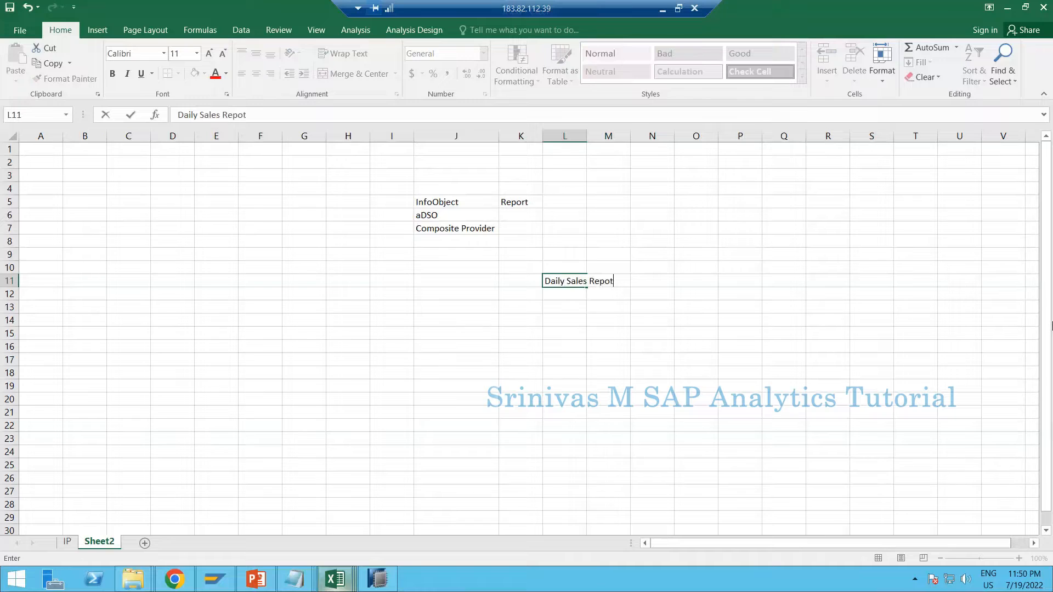
text(rt)
key(Return)
key(Return)
key(Return)
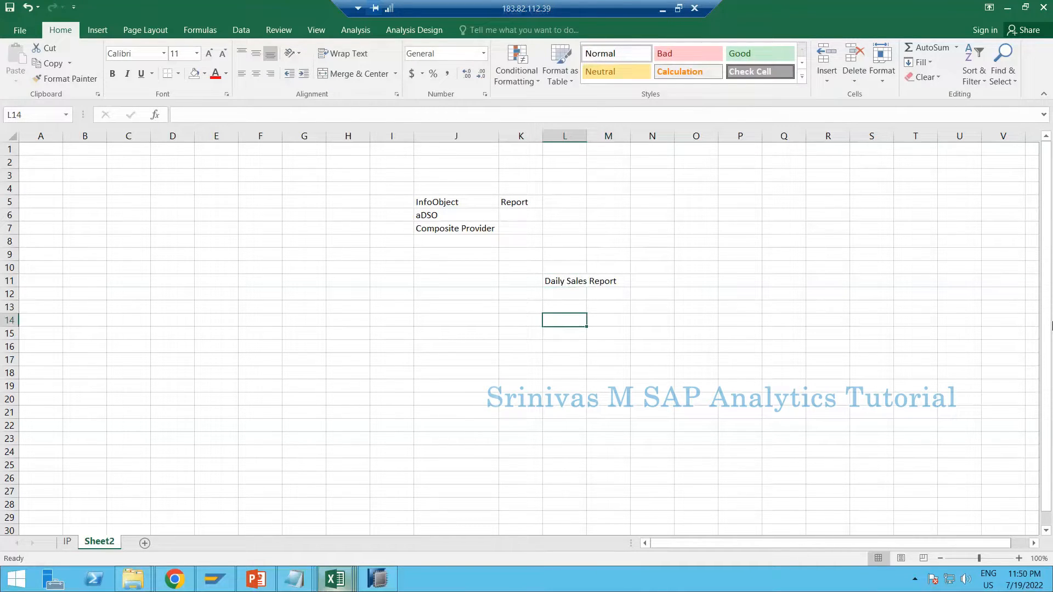
Enter Monthly Sales Report in cell L14 of Sheet2
text(Monthl)
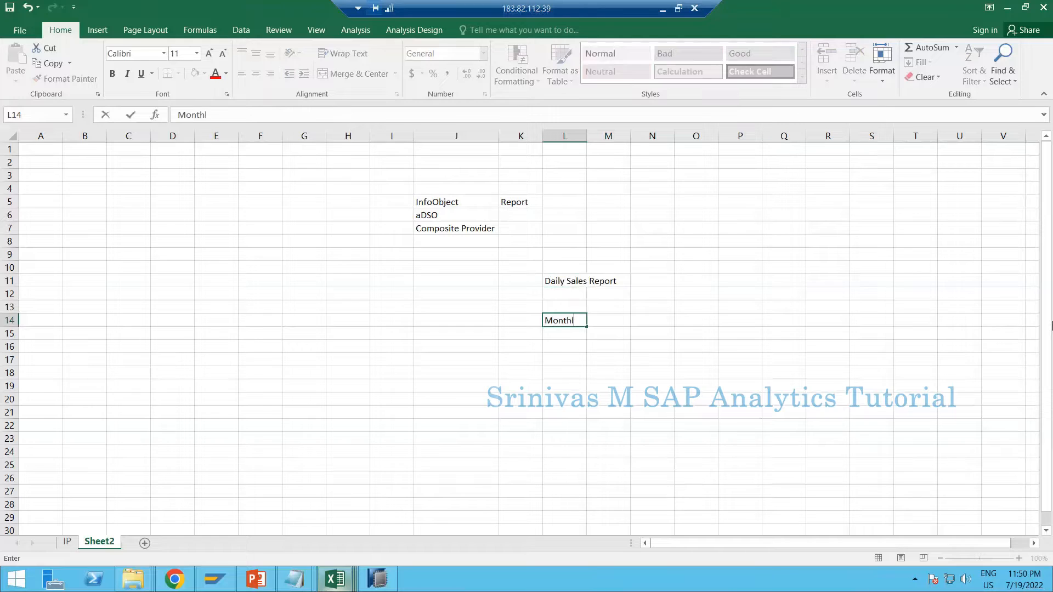
text(y Sales Report)
key(Return)
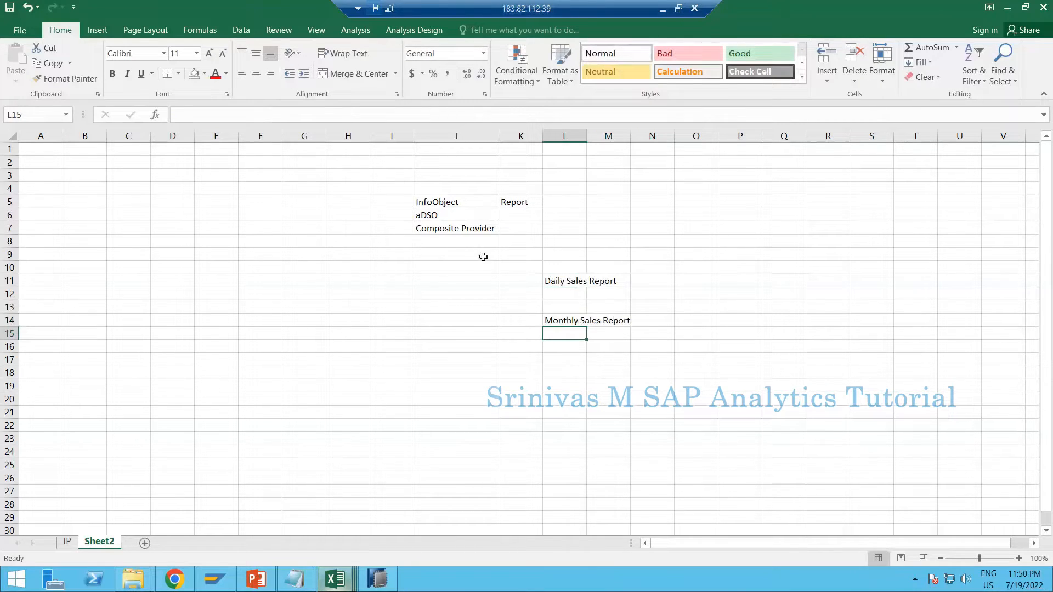
click(565, 282)
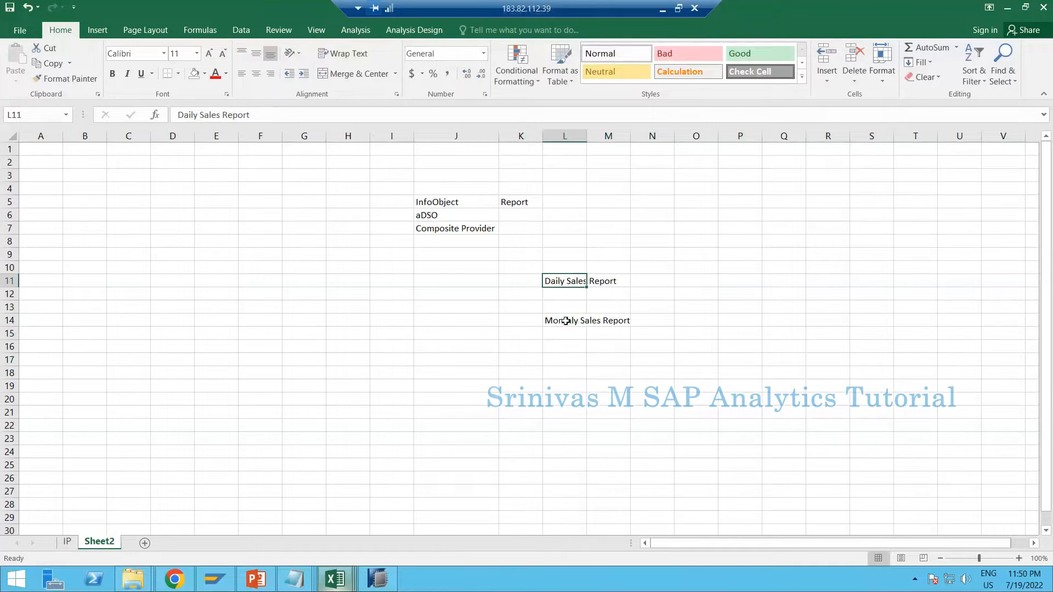
click(565, 321)
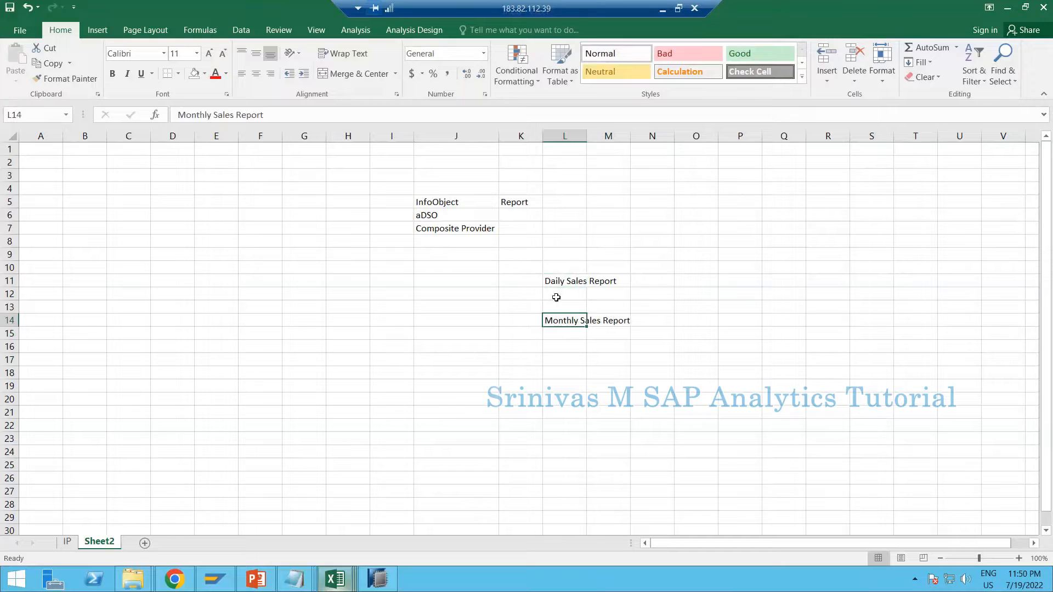
click(555, 280)
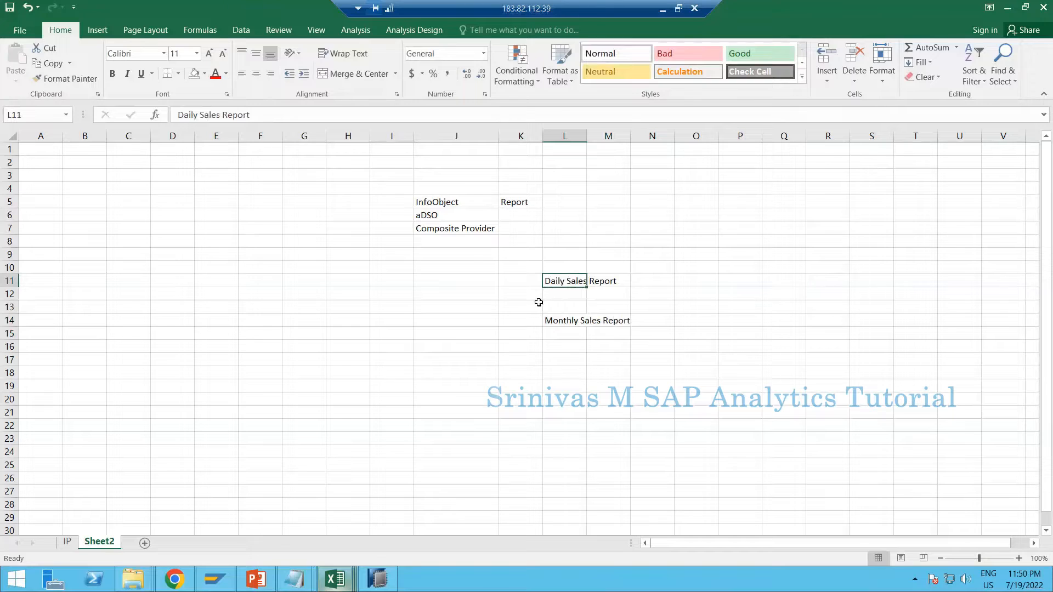
Switch back to SAP HANA Studio and finish creating the SR_PSALES_Q001 query
click(385, 574)
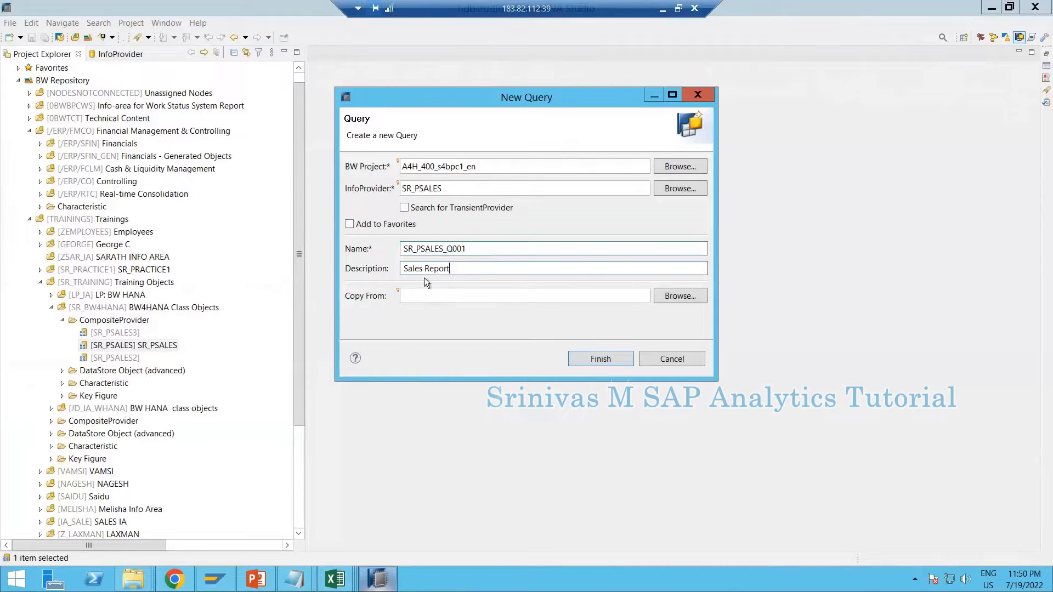
click(414, 248)
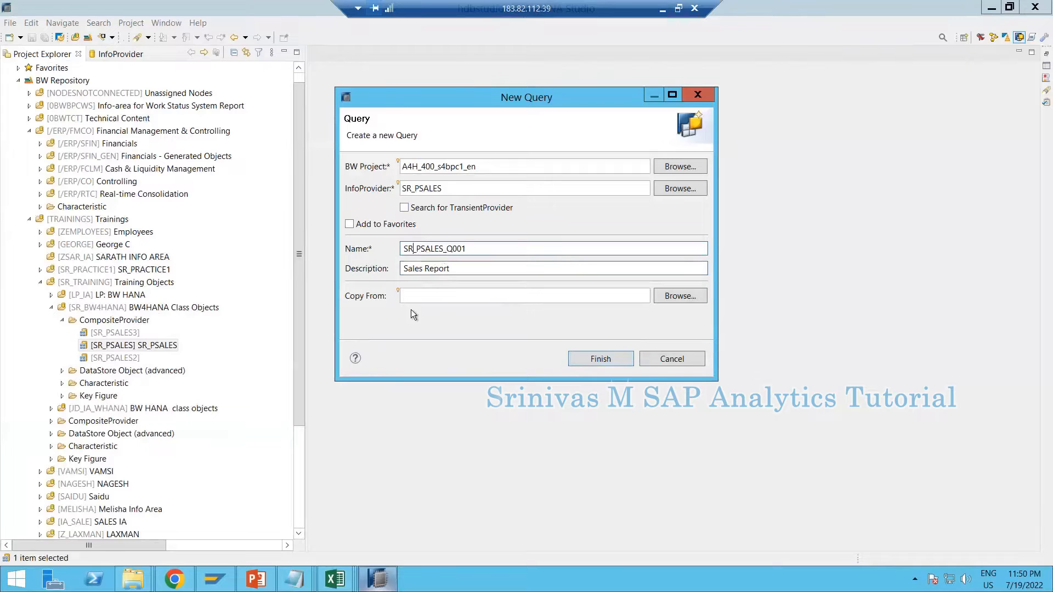
click(594, 360)
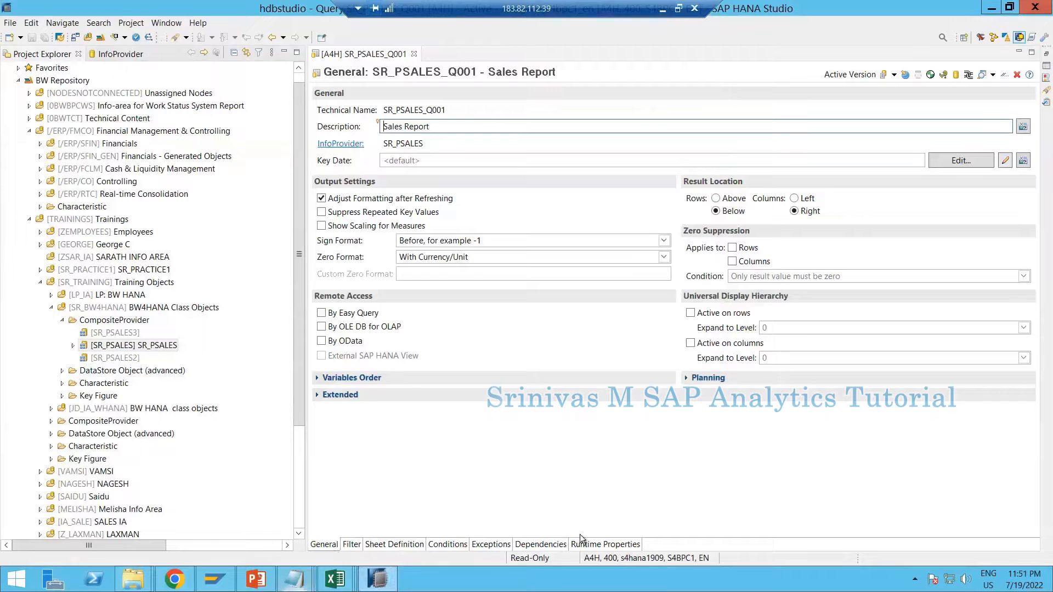
Look through the query's Filter, Conditions and Exceptions pages and return to its General settings
click(417, 545)
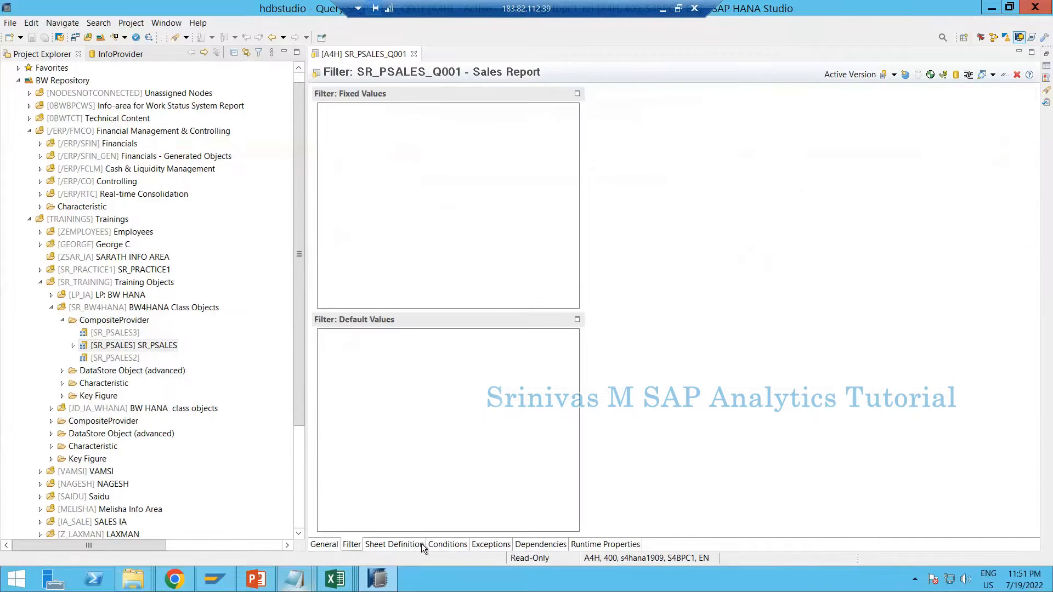
click(435, 545)
click(485, 546)
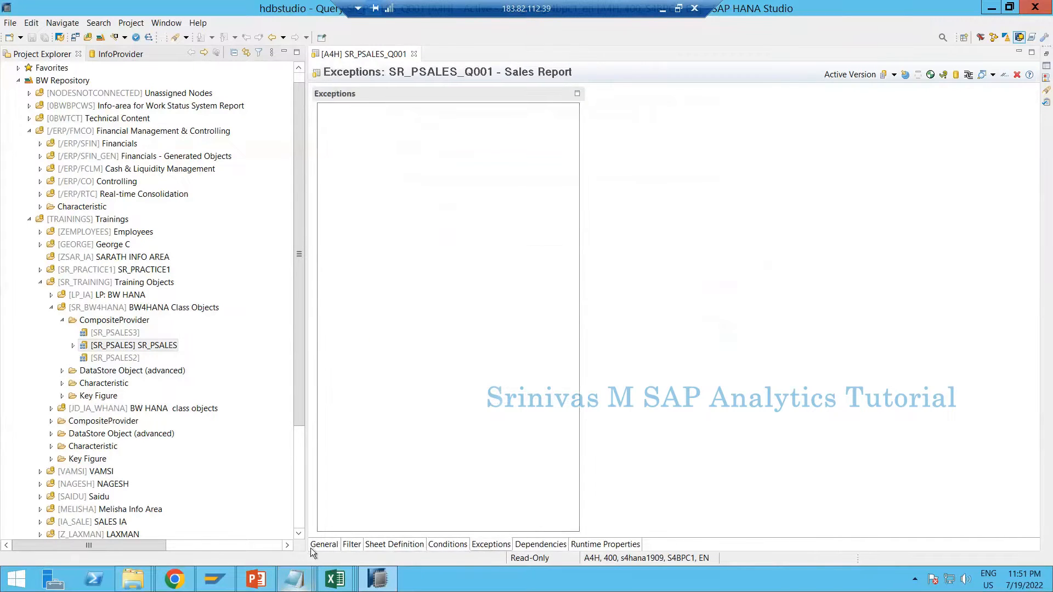
click(336, 546)
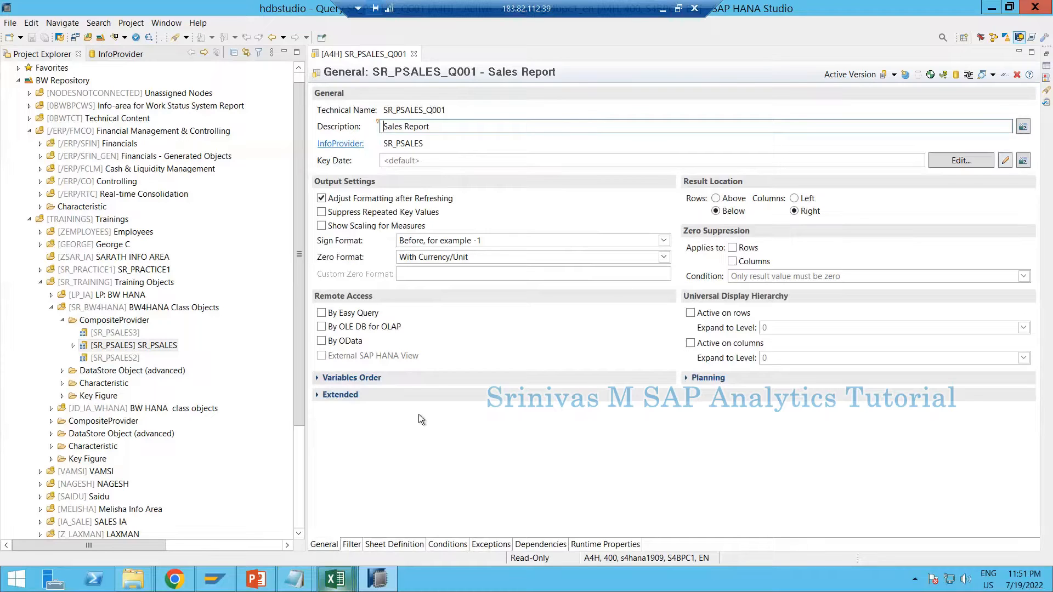
Add the Material characteristic from the InfoProvider fields to the rows of the query's sheet definition
click(383, 544)
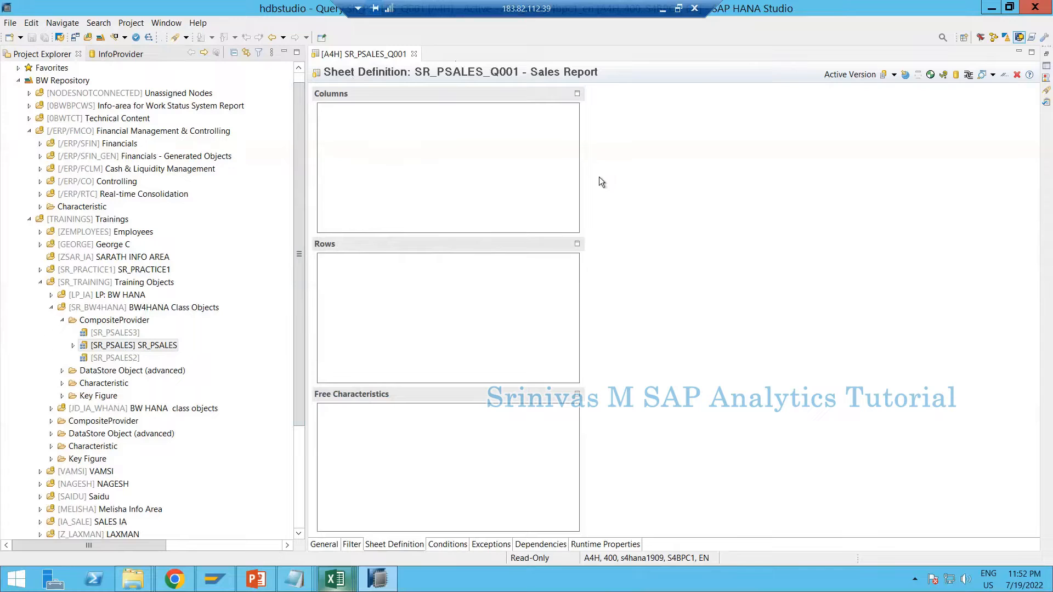
click(130, 52)
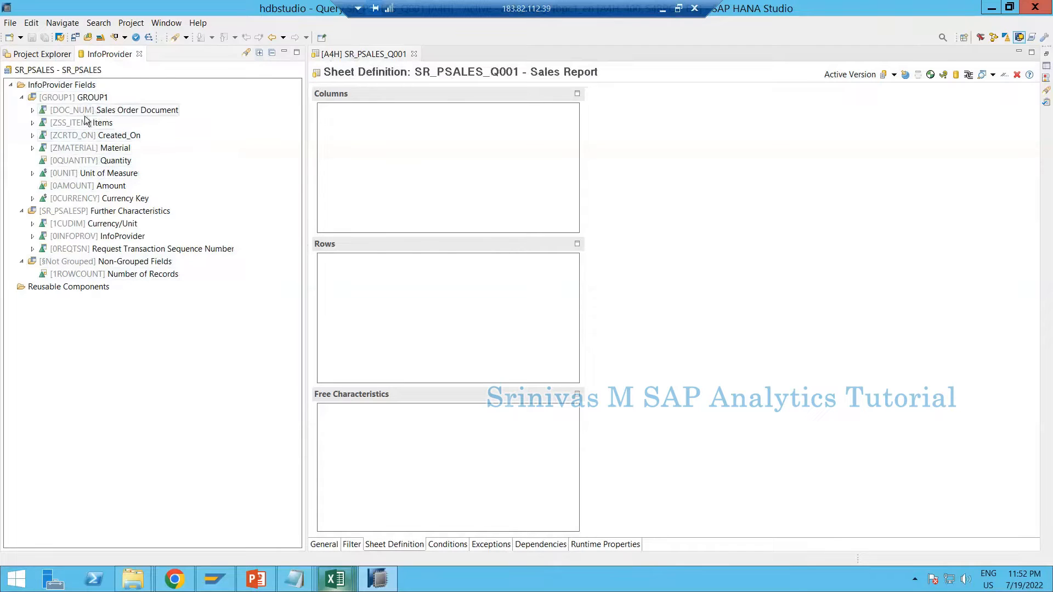
click(57, 110)
drag(74, 145, 396, 316)
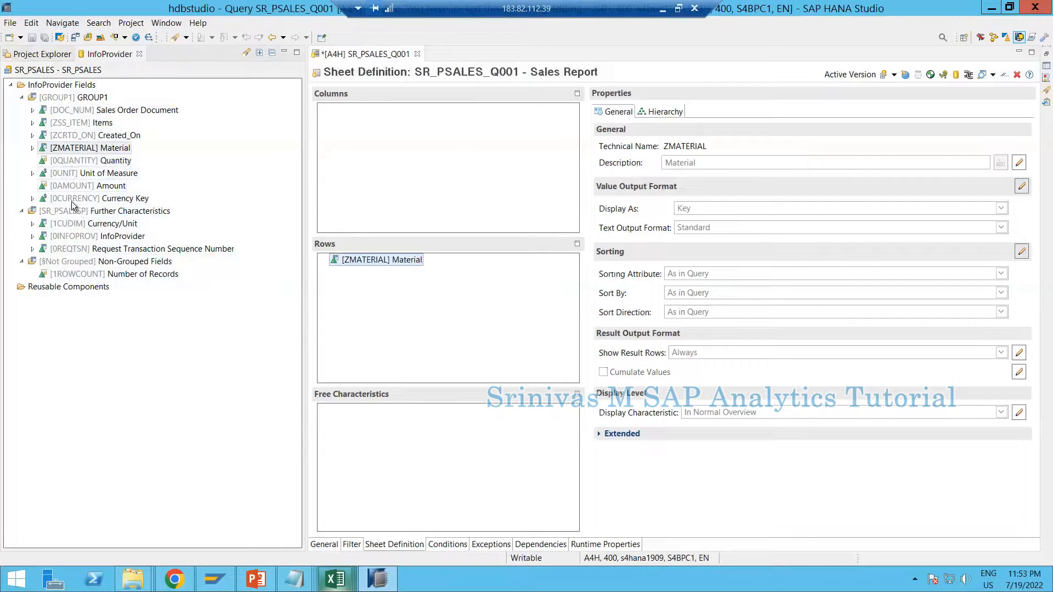
Add the Amount key figure to the query's columns and inspect the properties of Material, Amount and the Key Figures structure
drag(77, 187, 329, 184)
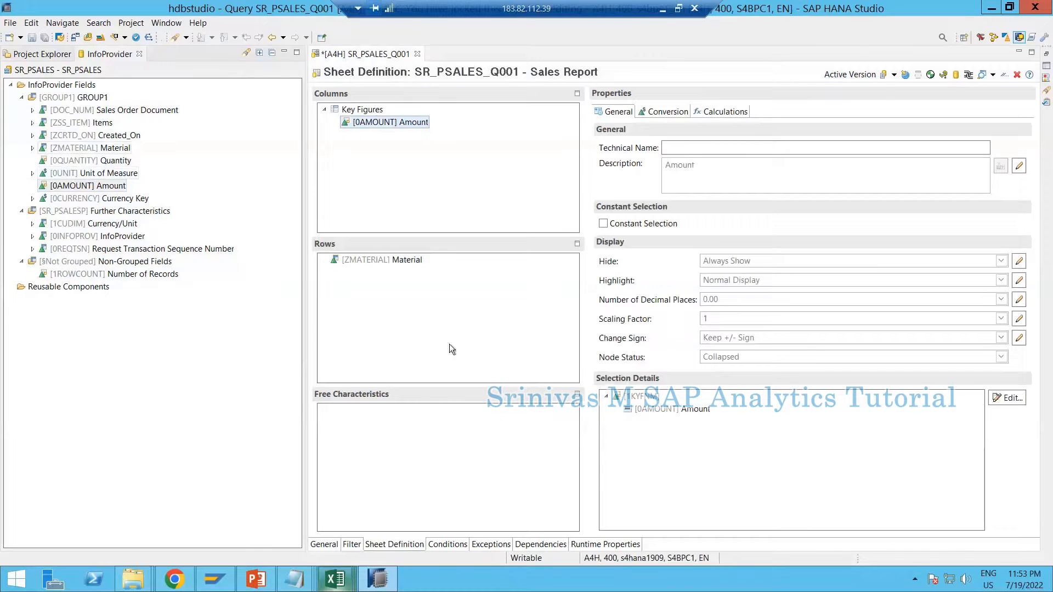
click(353, 263)
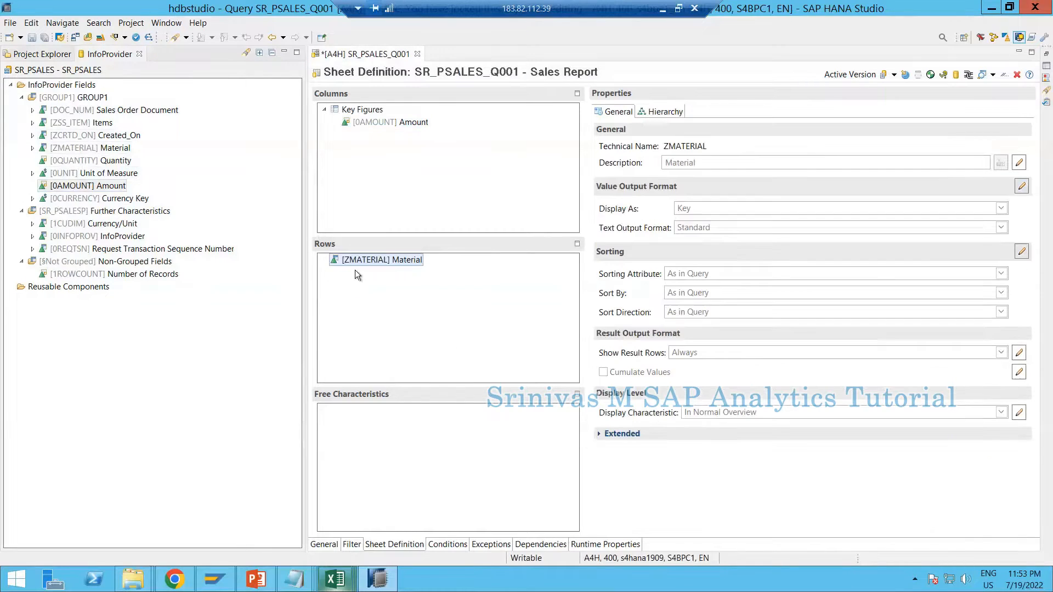
click(375, 113)
click(375, 123)
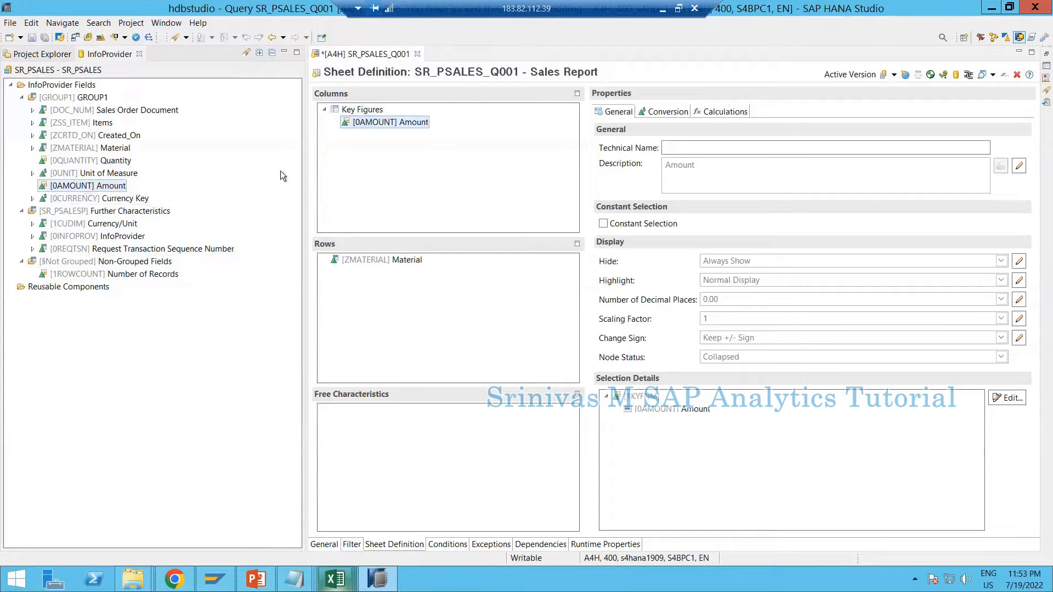
click(356, 114)
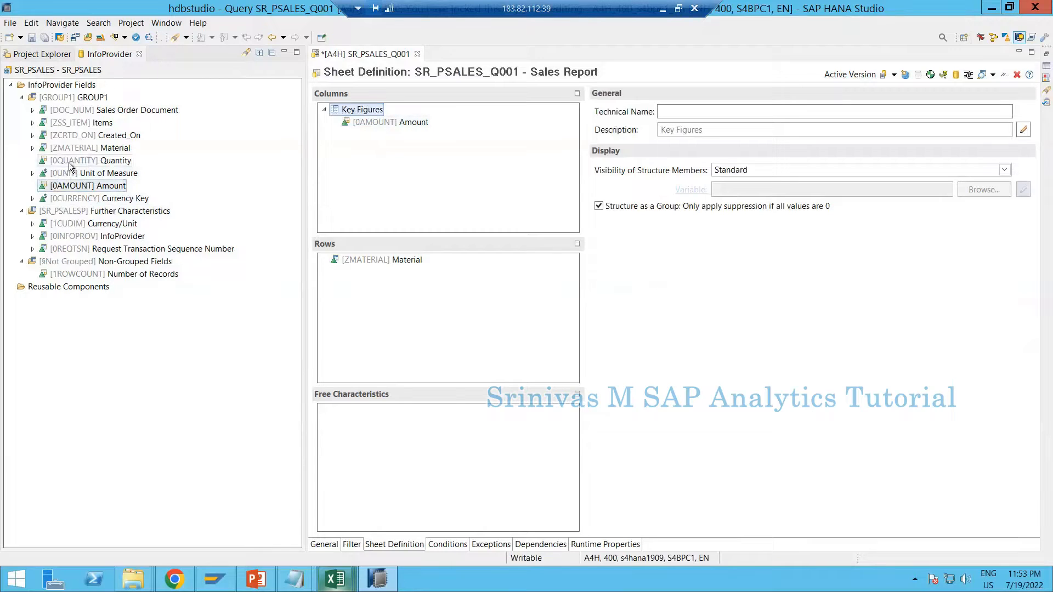
Add the Quantity key figure below Amount in the columns' Key Figures structure
drag(77, 164, 360, 138)
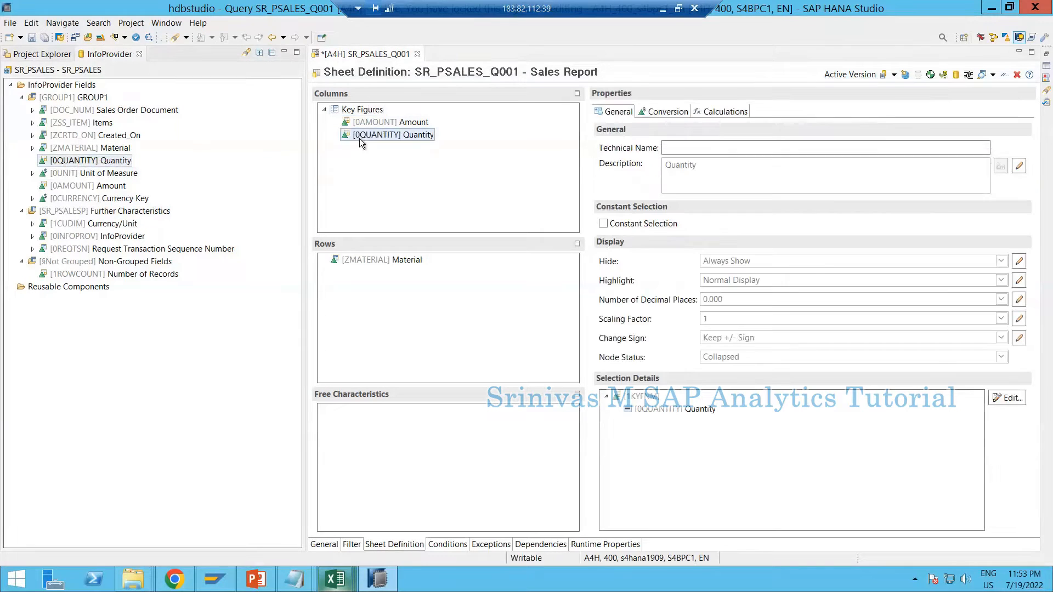
click(352, 111)
click(395, 136)
click(362, 112)
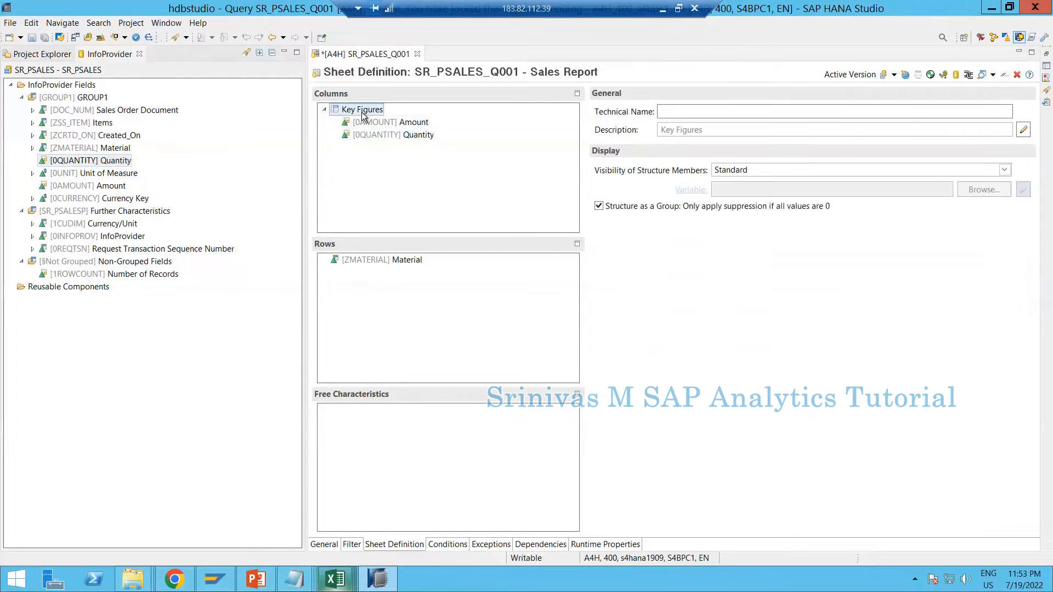
Remove the whole Key Figures structure with Amount and Quantity from the query's columns
drag(379, 123, 194, 211)
right_click(334, 115)
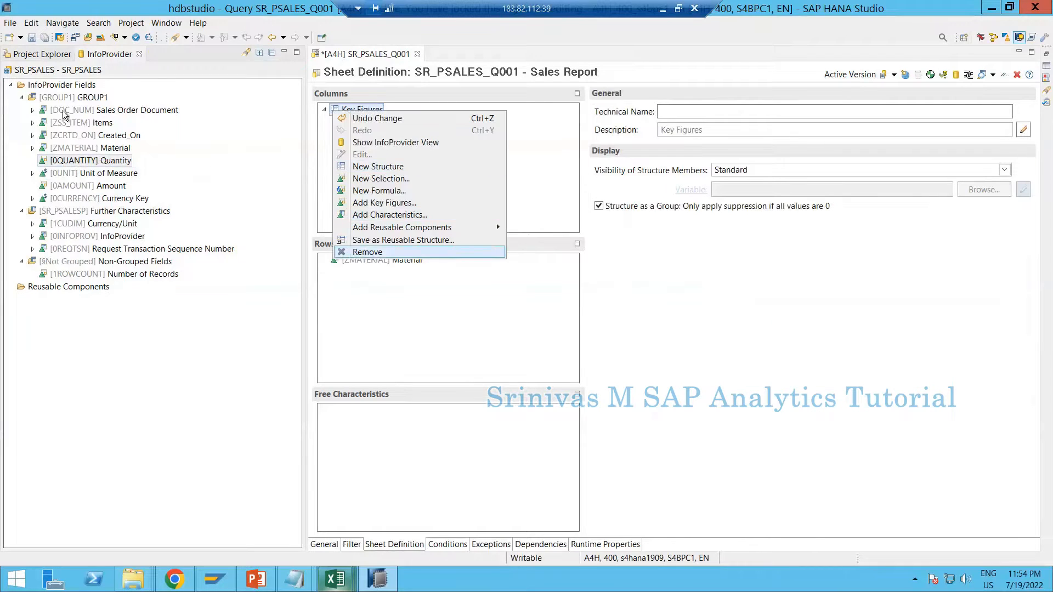
click(351, 254)
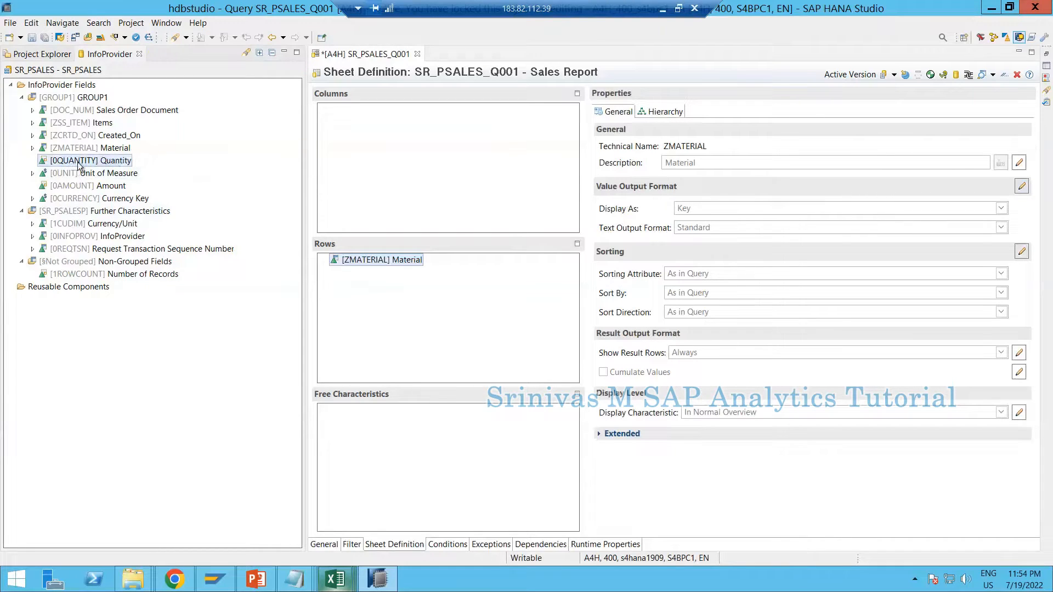
Place the Quantity key figure in the empty columns area and inspect its properties and the Key Figures structure
drag(114, 160, 374, 121)
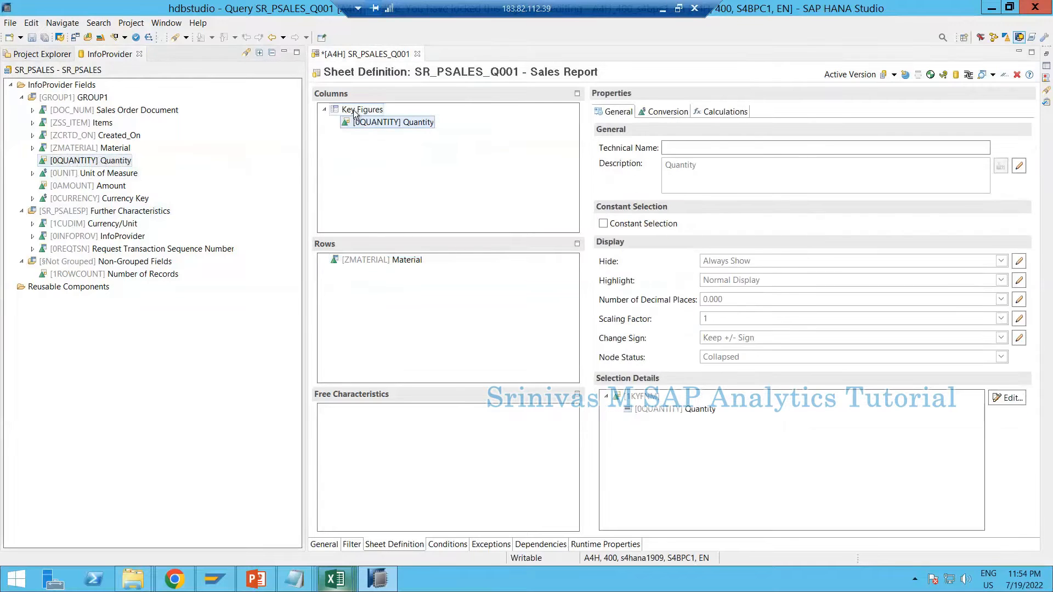
click(335, 112)
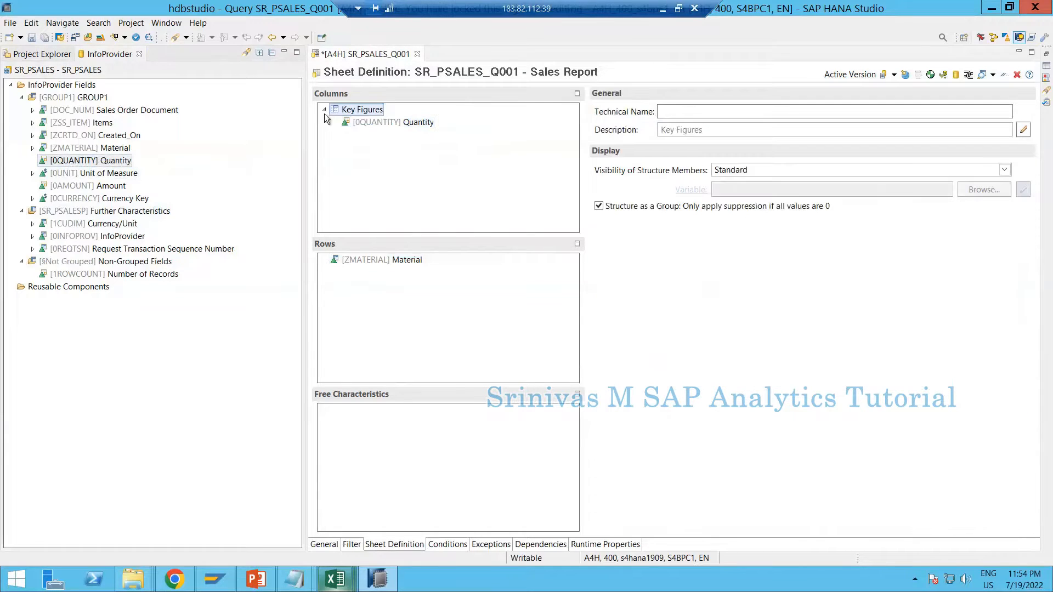
click(364, 124)
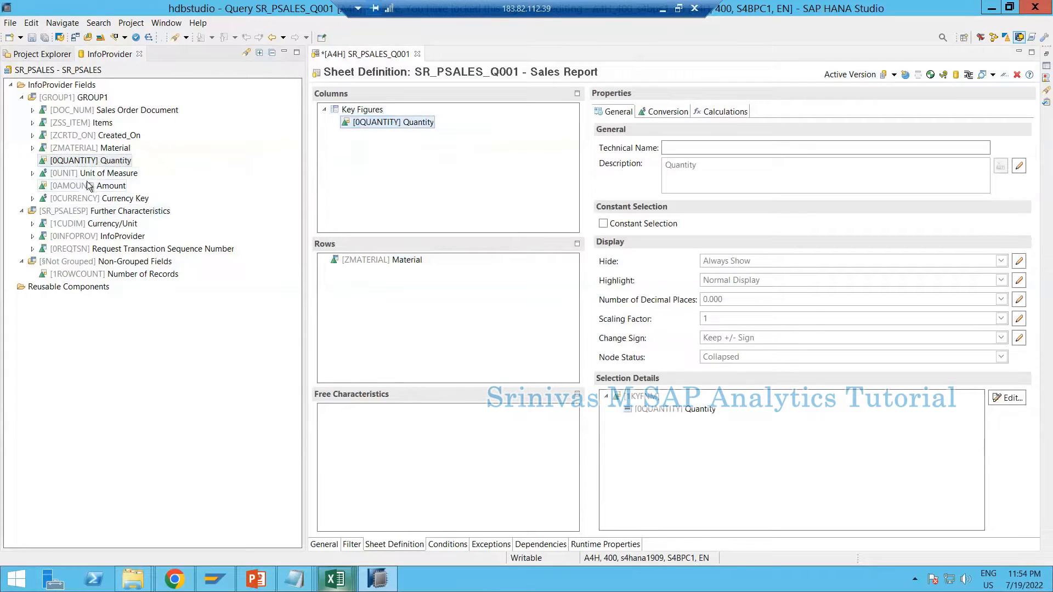
Add the Amount key figure below Quantity in the columns' Key Figures structure and save the query
drag(88, 185, 364, 137)
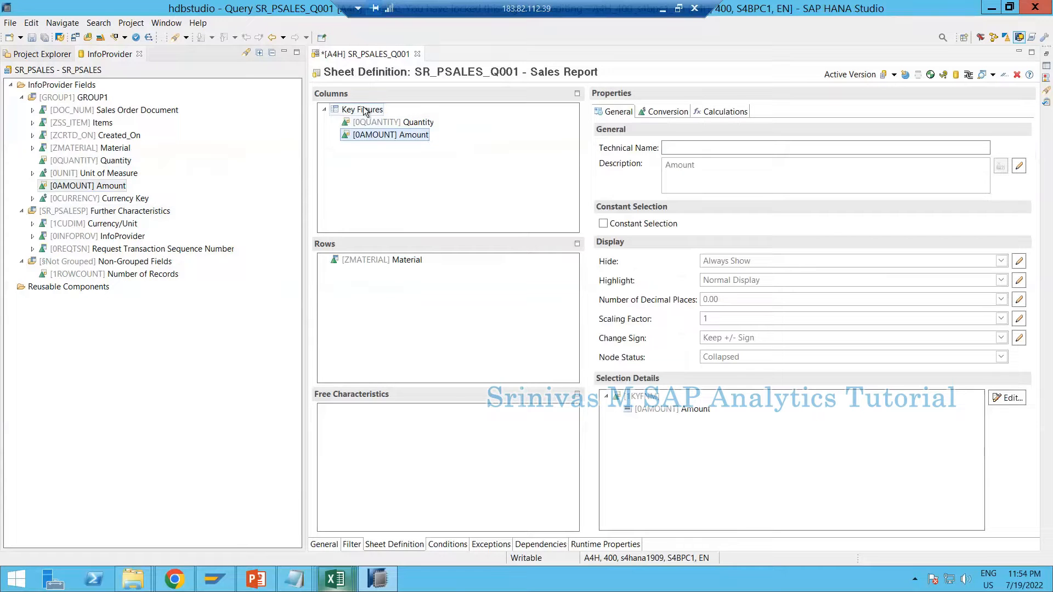
click(365, 111)
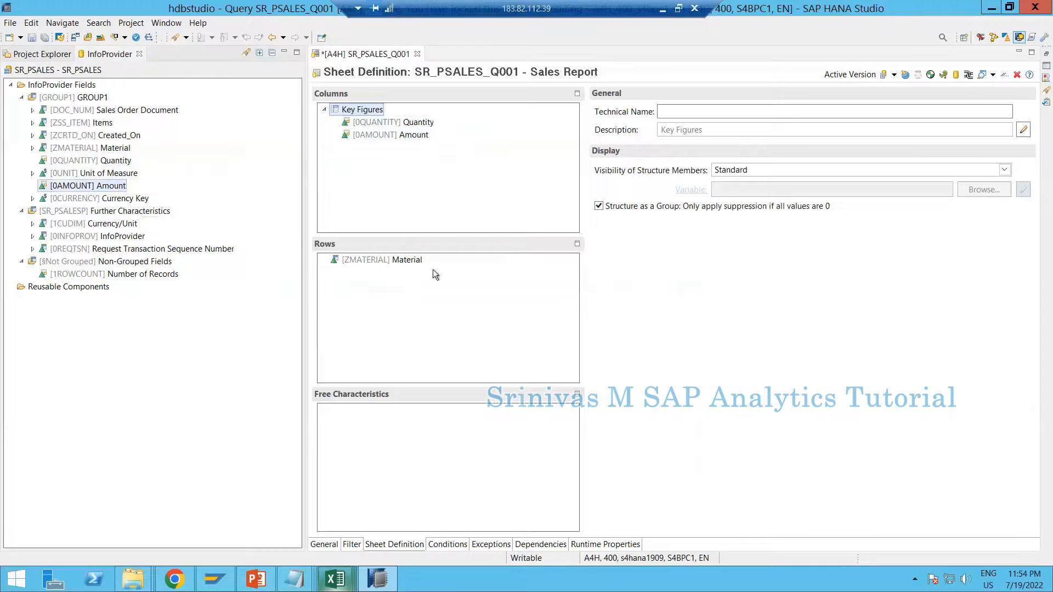
click(391, 261)
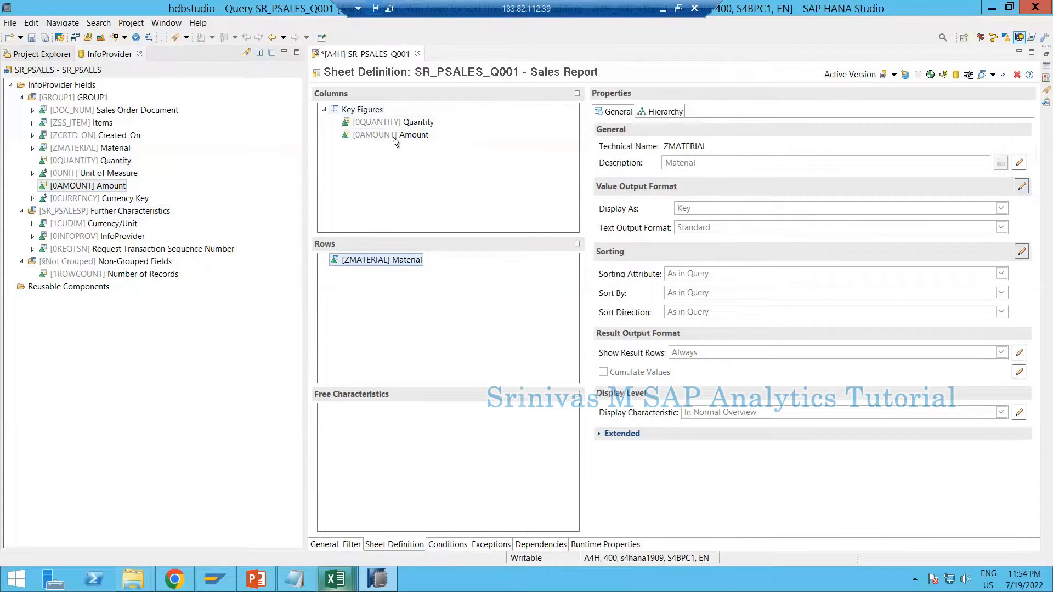
click(376, 122)
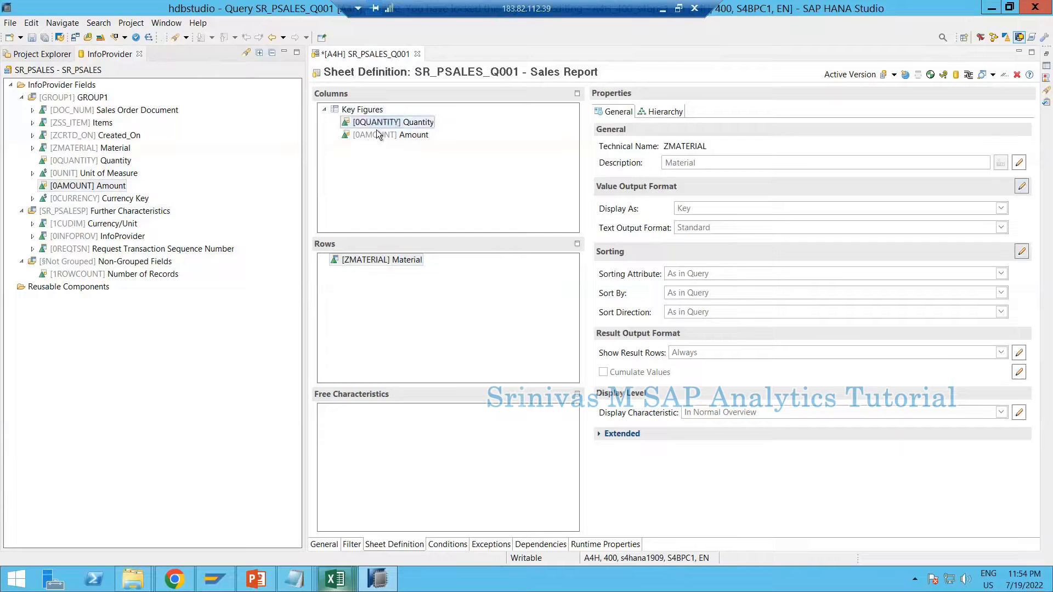
click(387, 135)
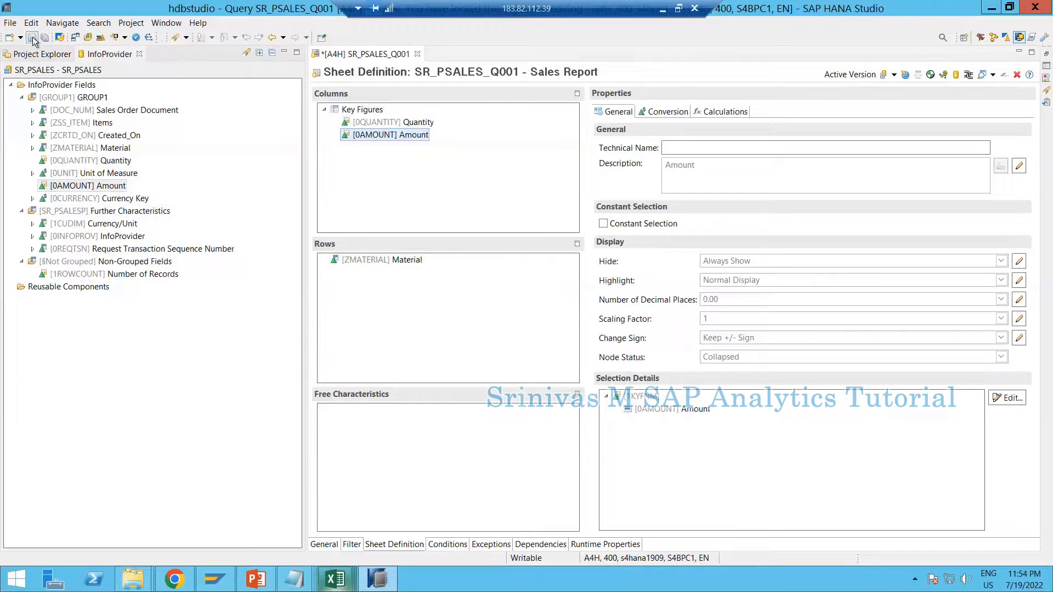
click(33, 41)
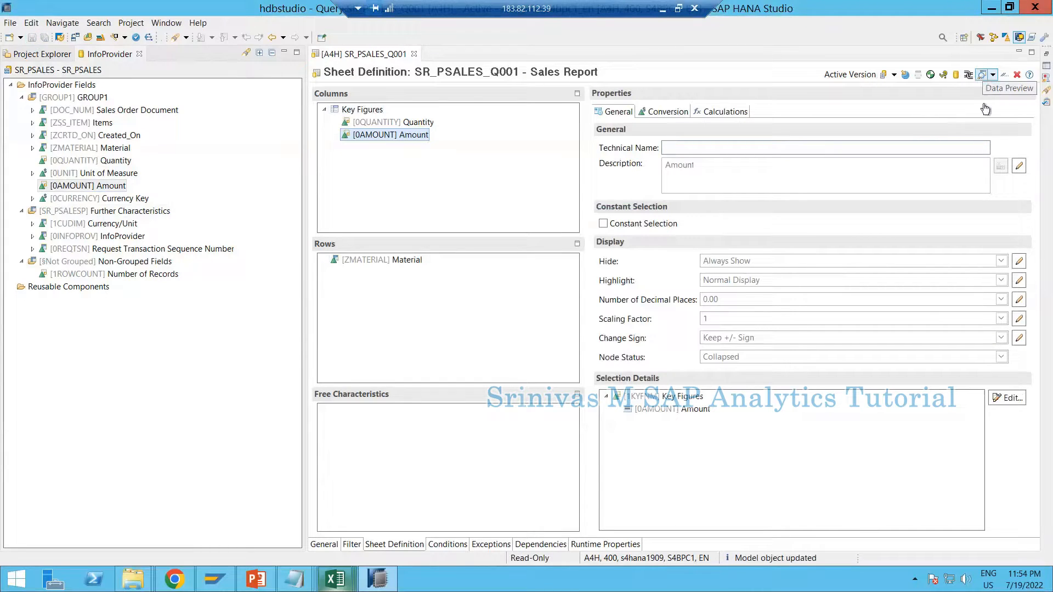
Try to open the query's reporting preview from its editor, closing the preview after each attempt
click(982, 78)
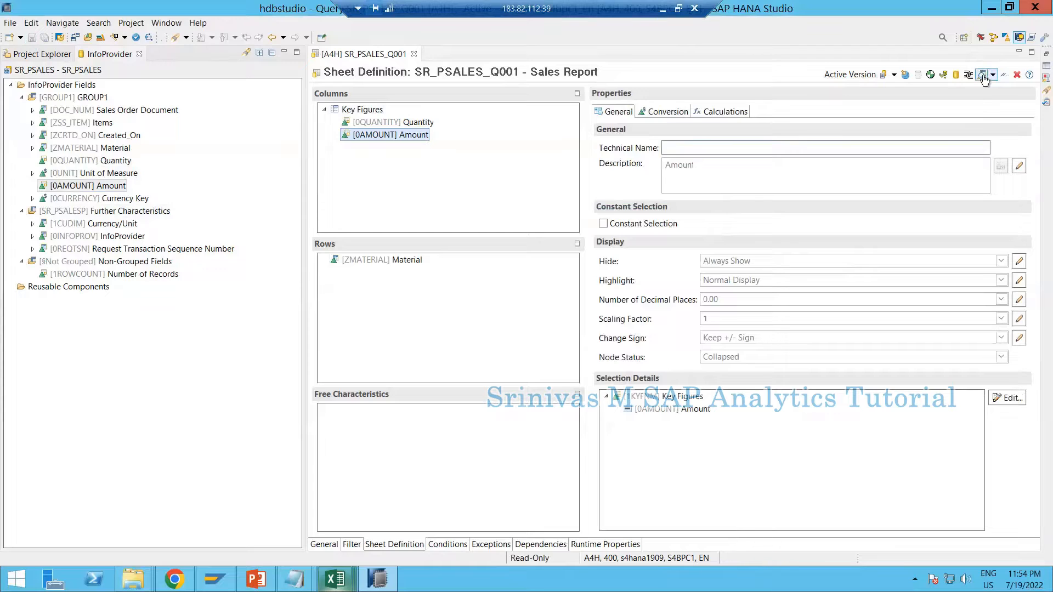
click(983, 77)
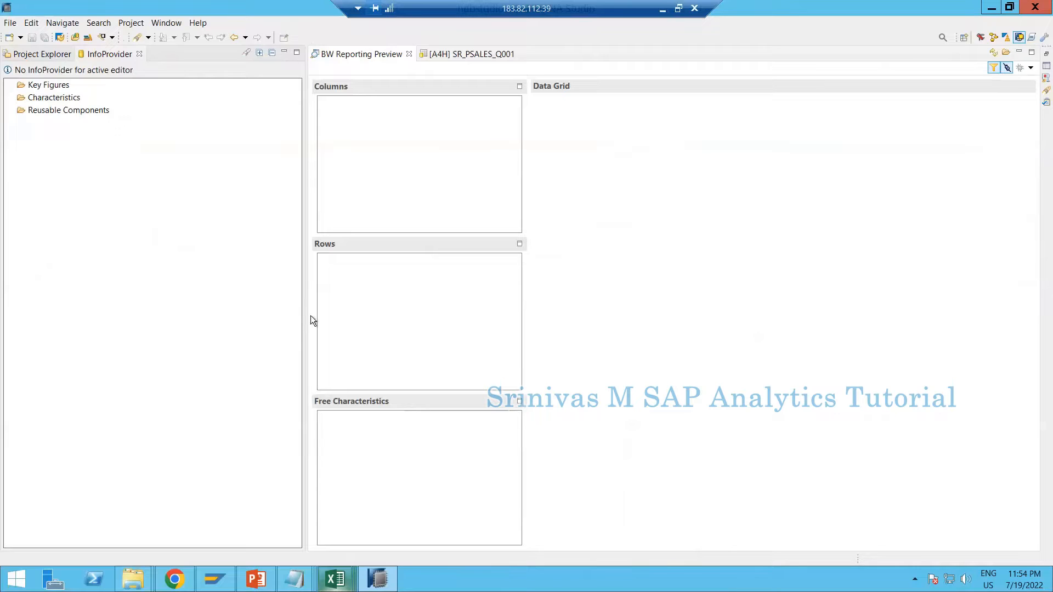
click(408, 54)
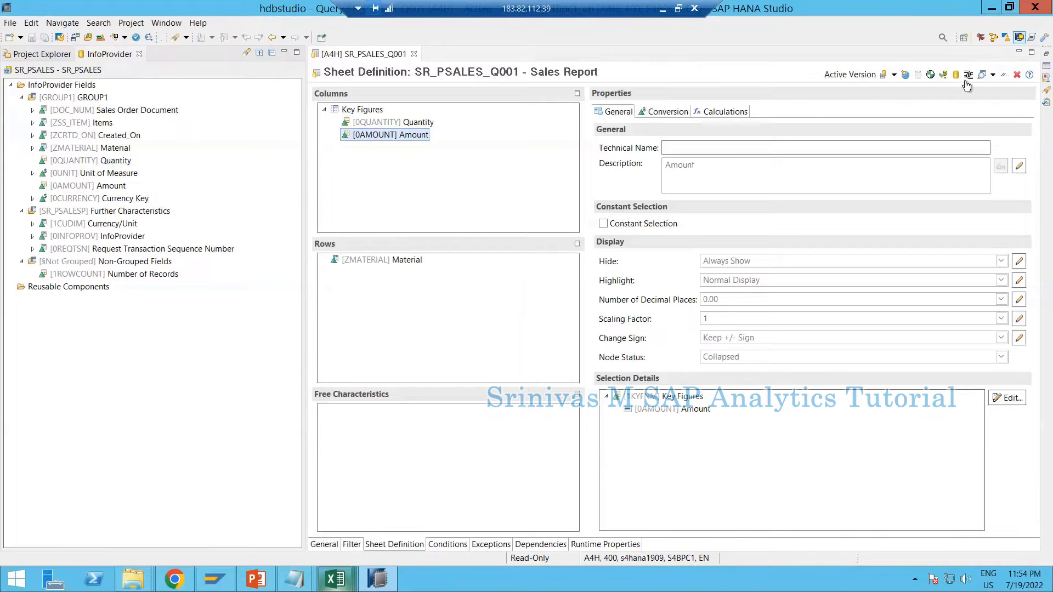
click(993, 75)
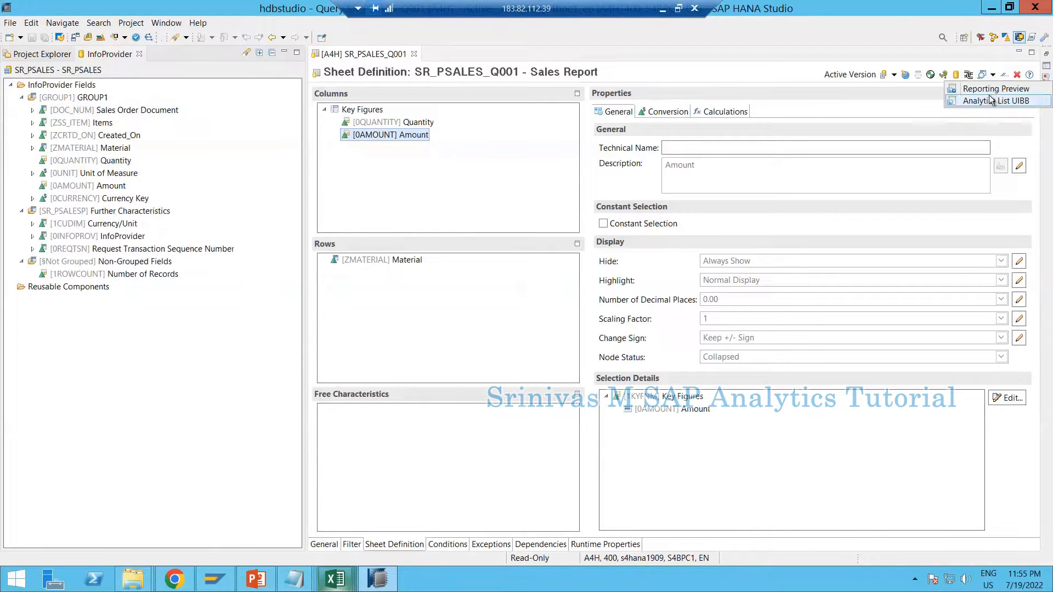
click(993, 90)
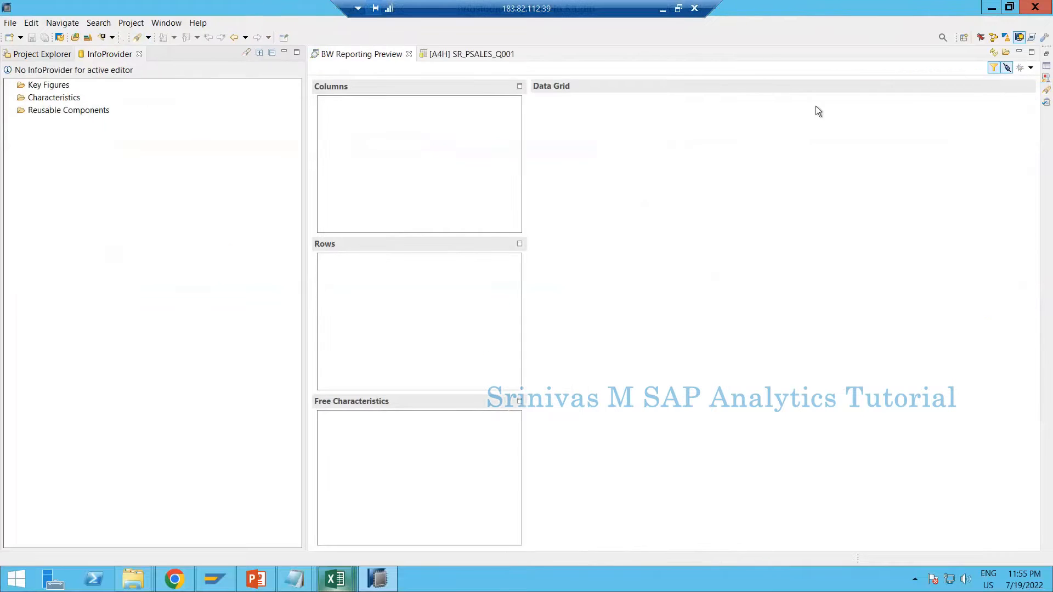
click(410, 54)
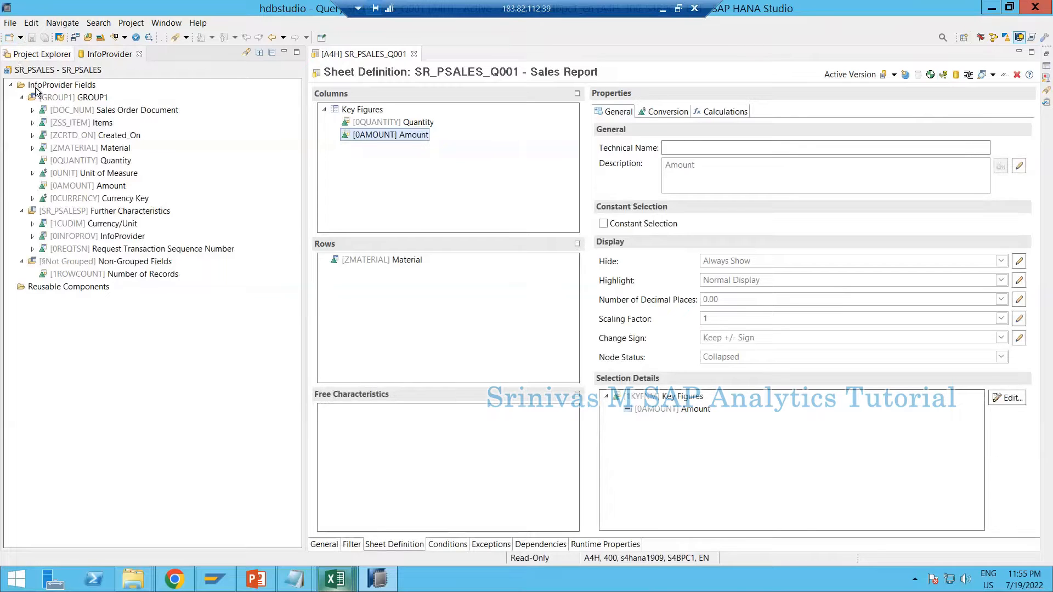
Locate the Sales Report query SR_PSALES_Q001 under the SR_PSALES composite provider in the project tree and open its data preview
click(43, 54)
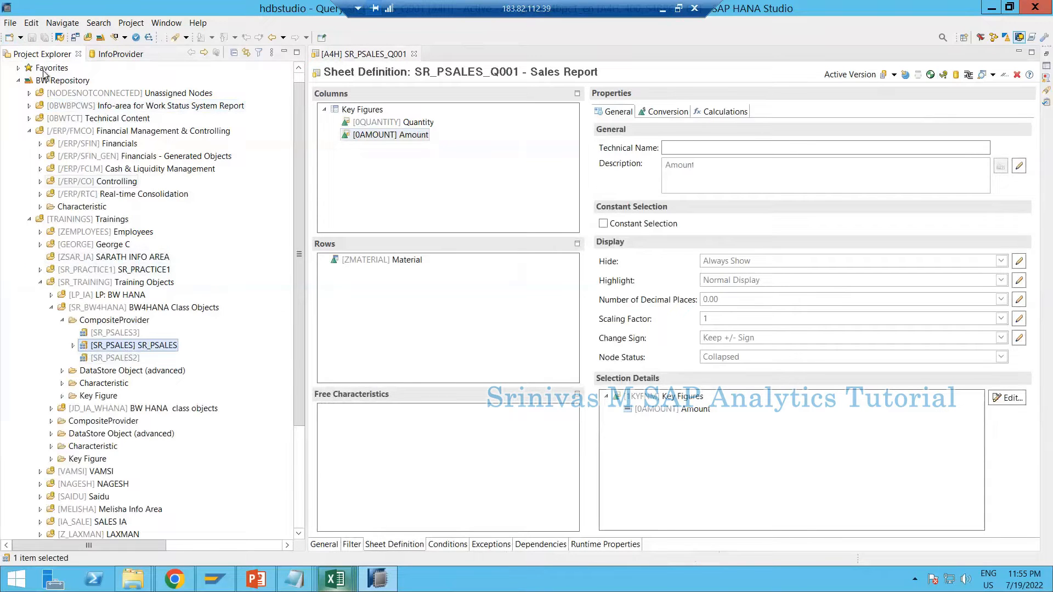
click(73, 345)
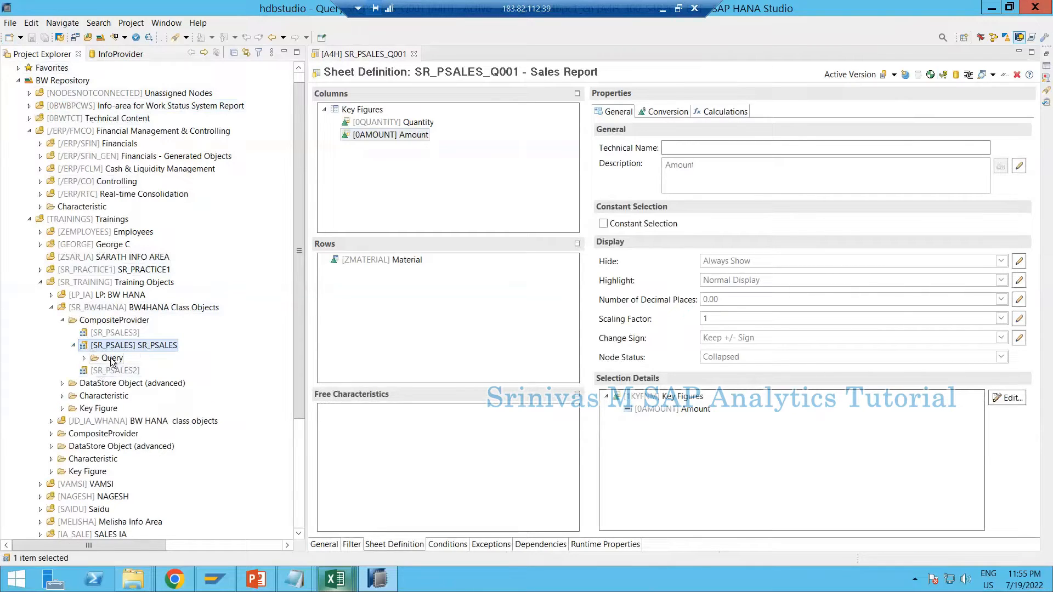
click(112, 360)
click(85, 358)
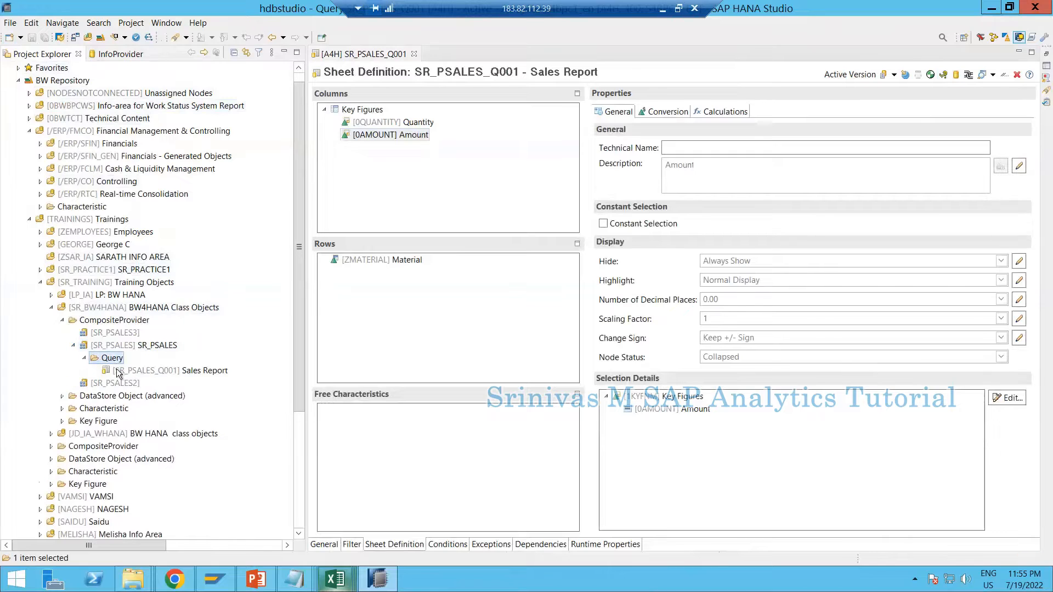
click(165, 371)
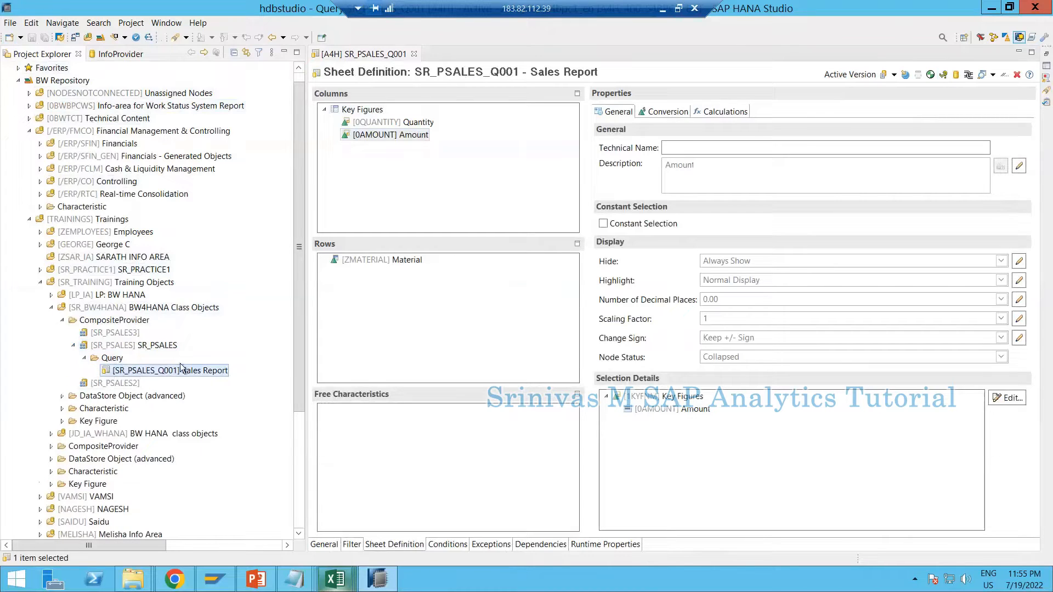
right_click(166, 375)
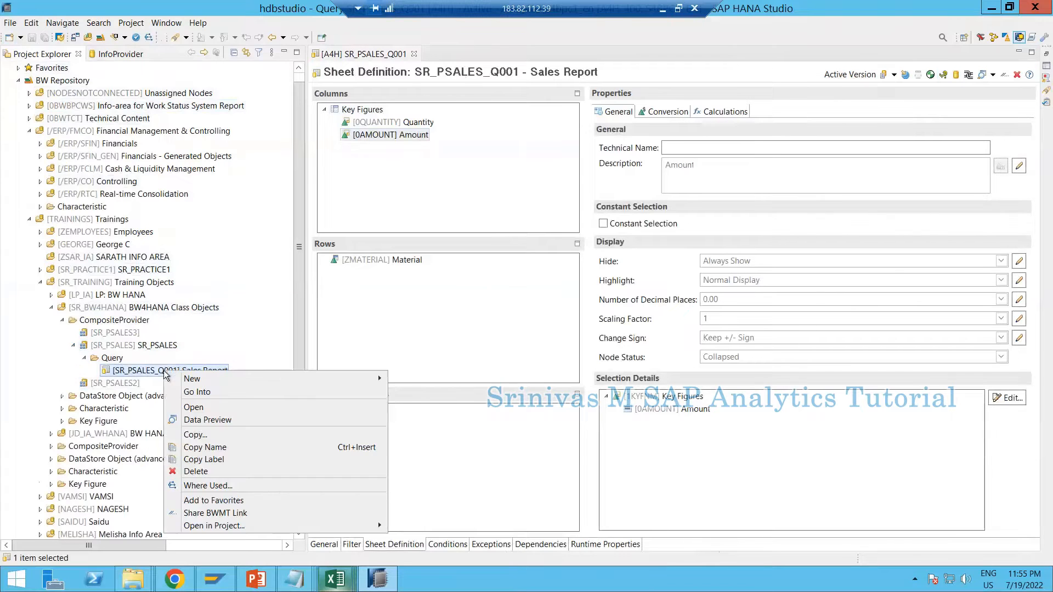
click(197, 420)
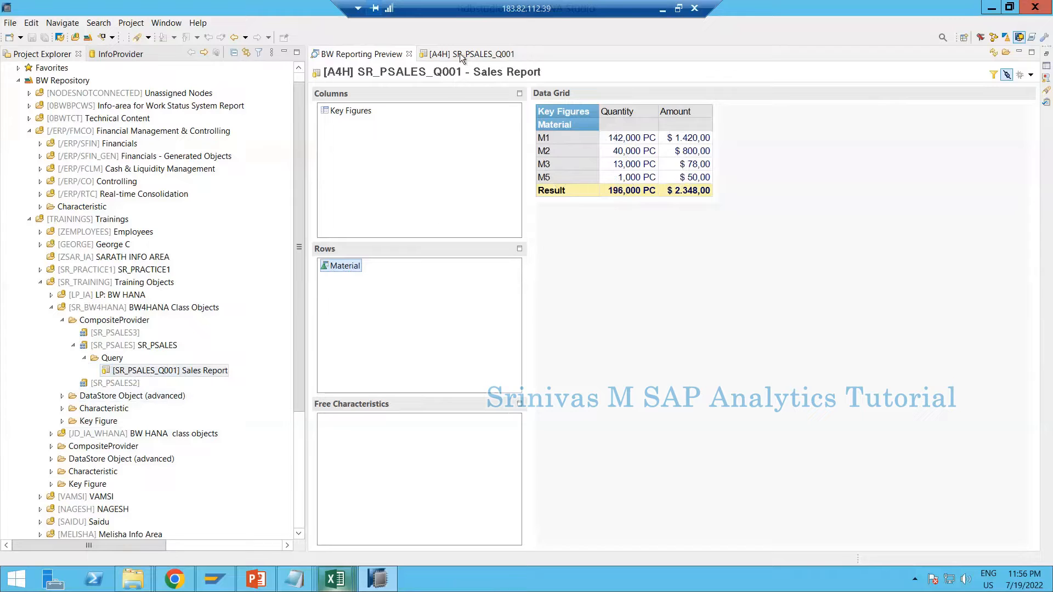
Add the Sales Order Document characteristic above Material in the query's rows and save the query
click(446, 54)
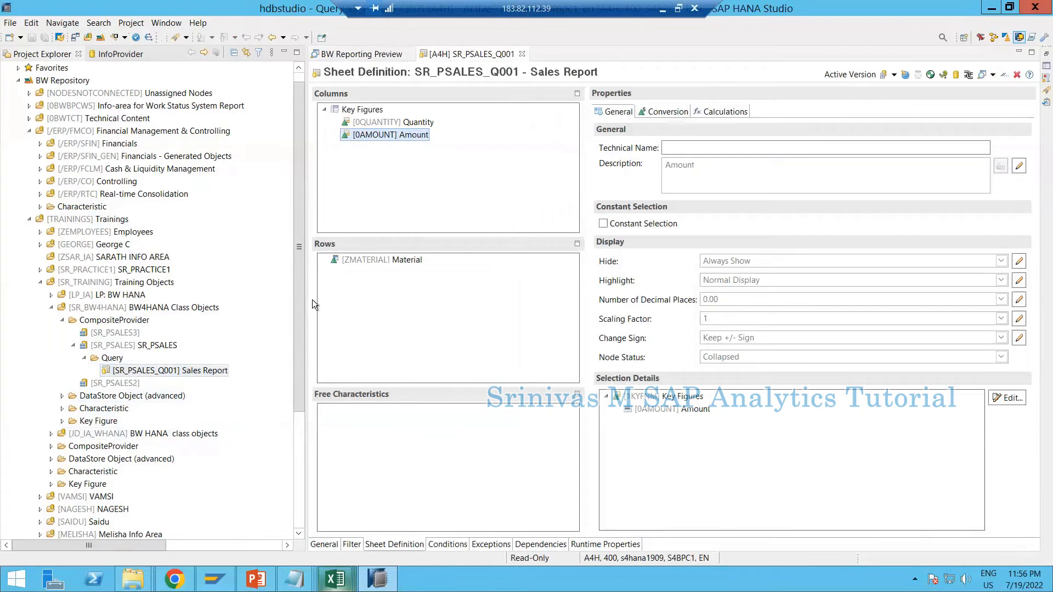
click(199, 256)
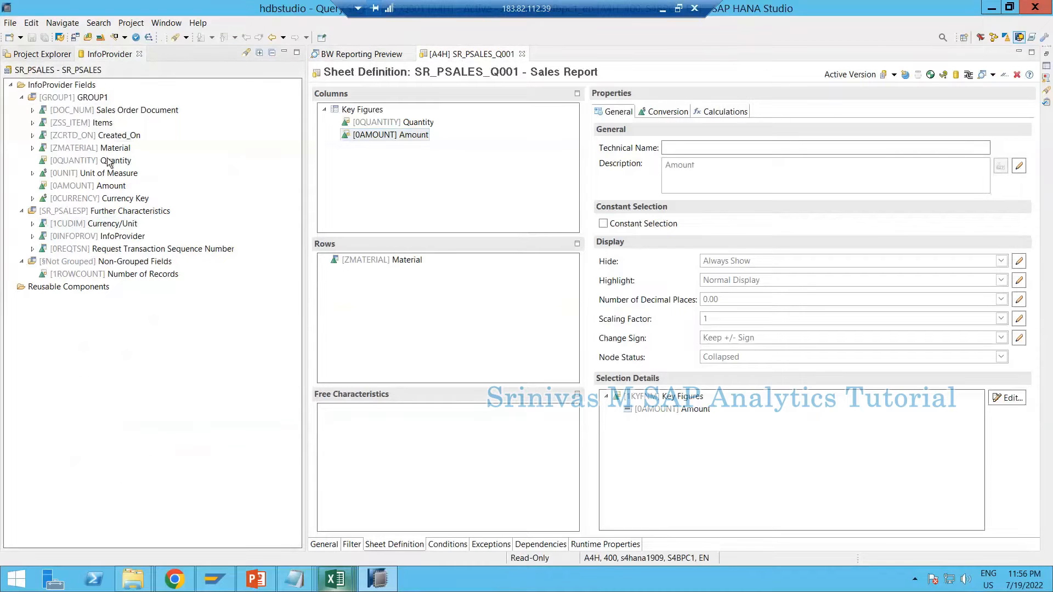
click(109, 148)
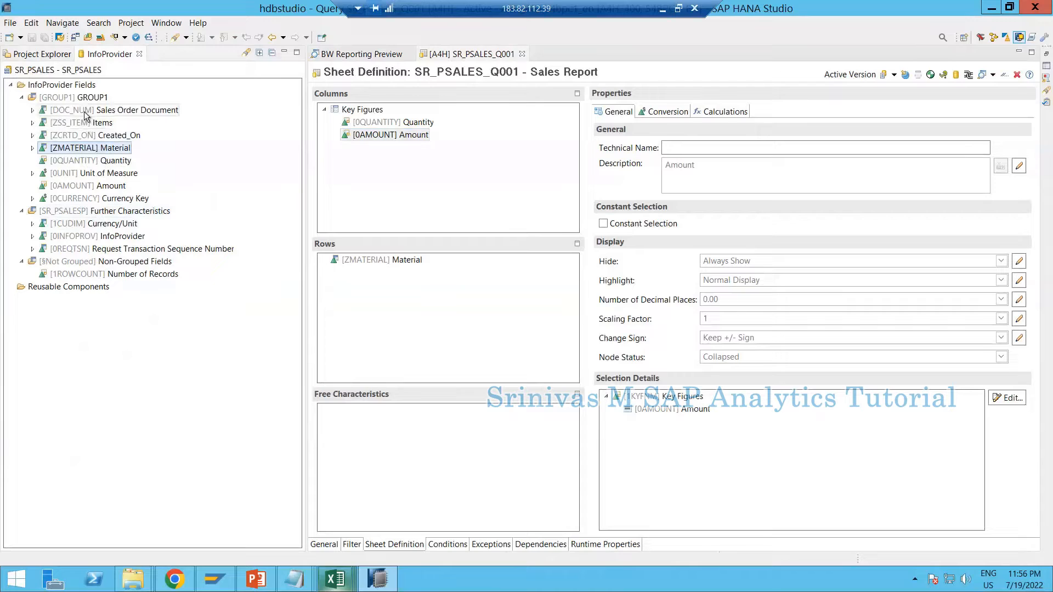
drag(86, 113, 379, 262)
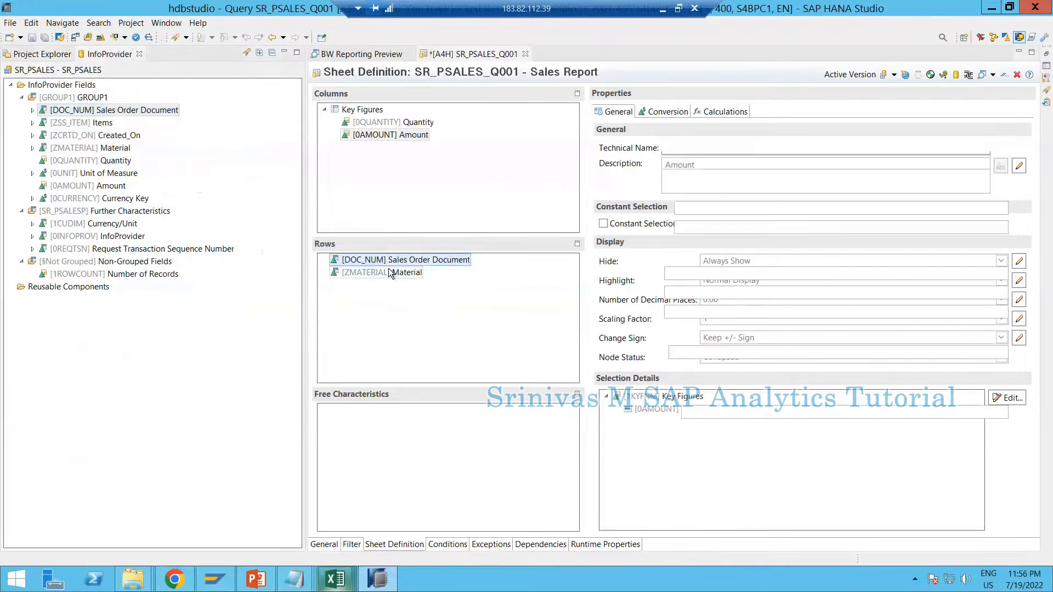
click(391, 272)
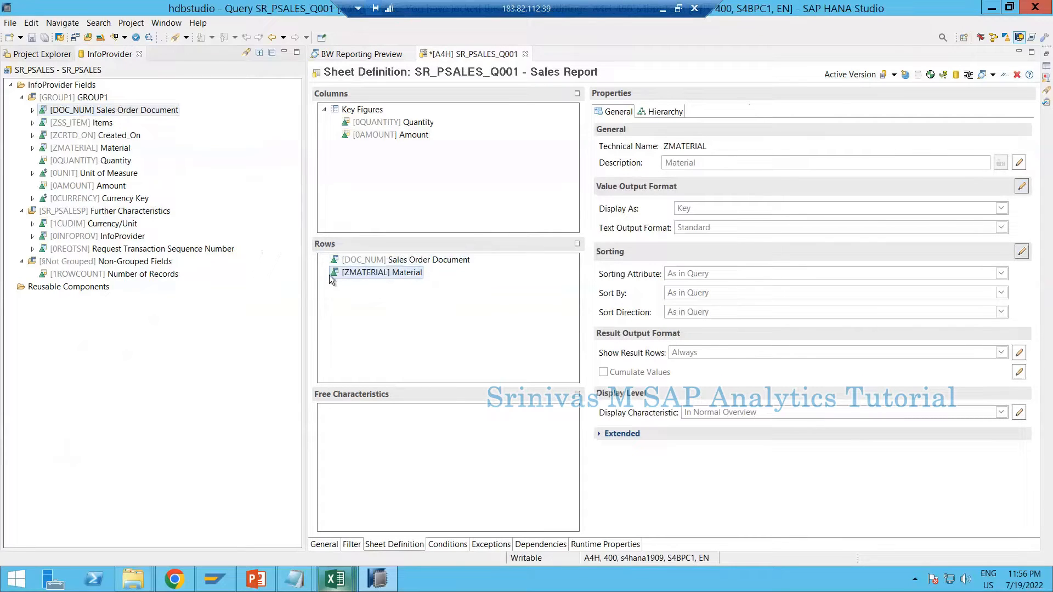
click(32, 38)
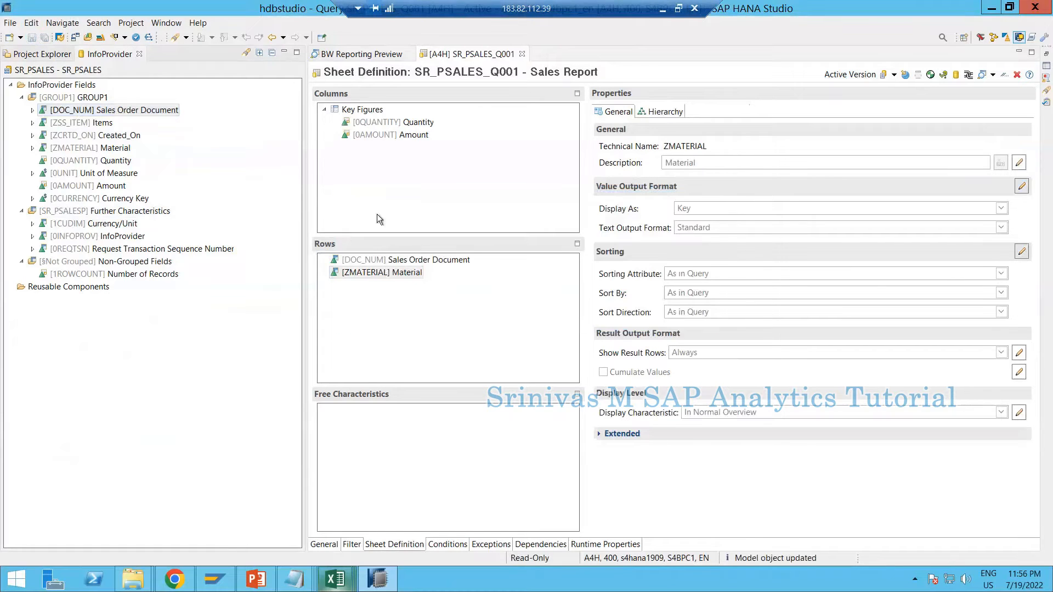
Close the old reporting preview and preview the data of SR_PSALES_Q001 again from the project tree
click(398, 55)
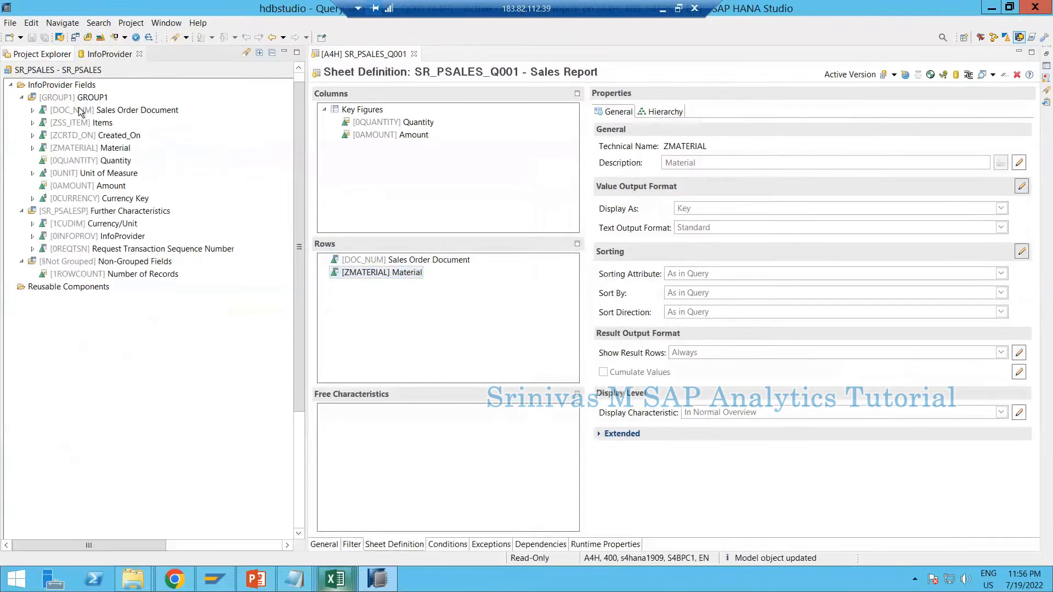
click(42, 53)
right_click(152, 373)
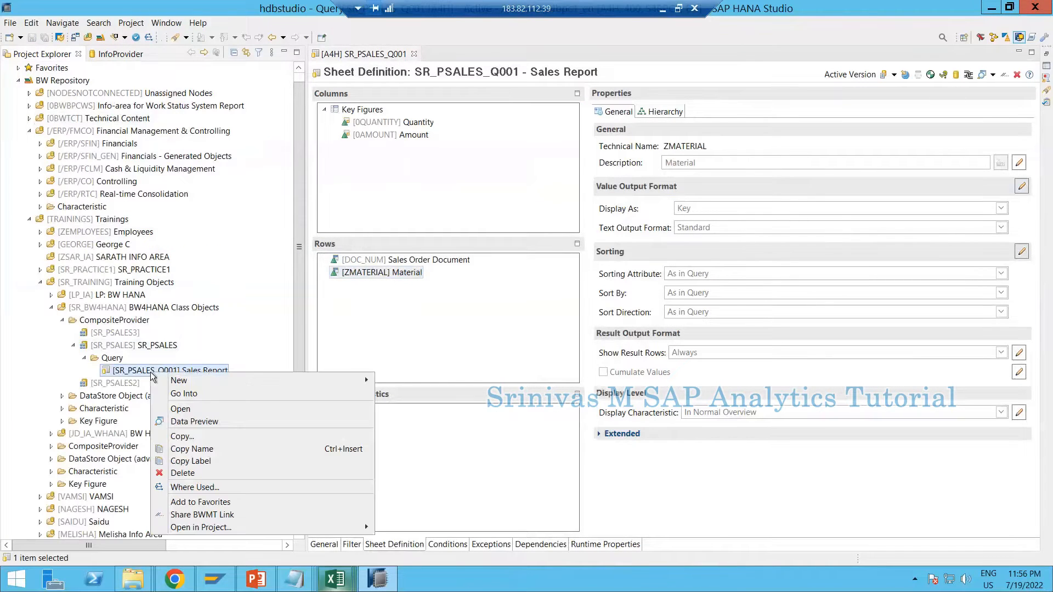
click(194, 421)
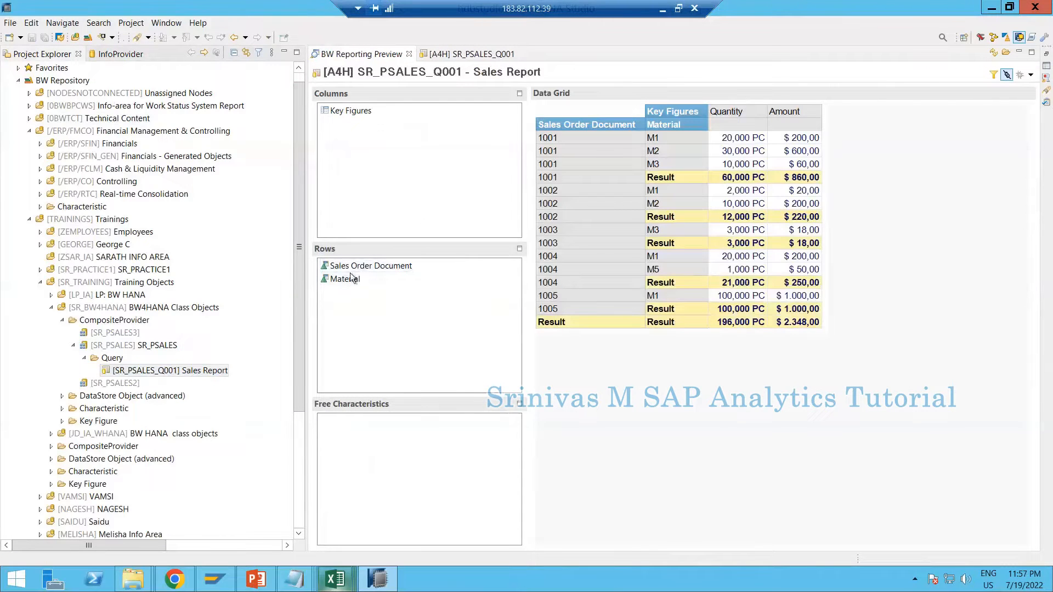
Compare the preview's Sales Order Document and Material rows and its key figure columns with the query's sheet definition
click(349, 266)
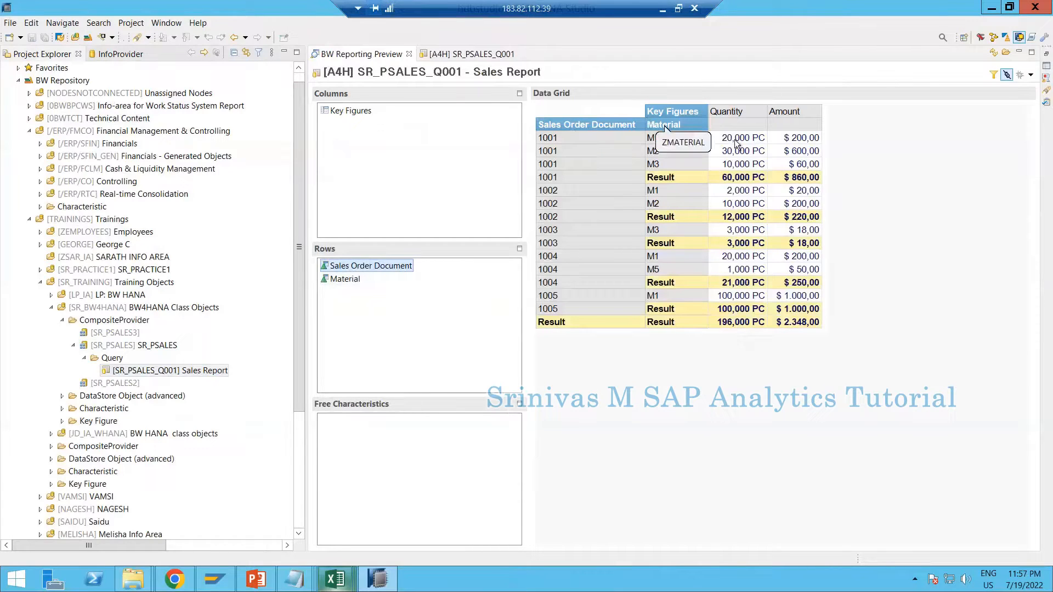
click(332, 115)
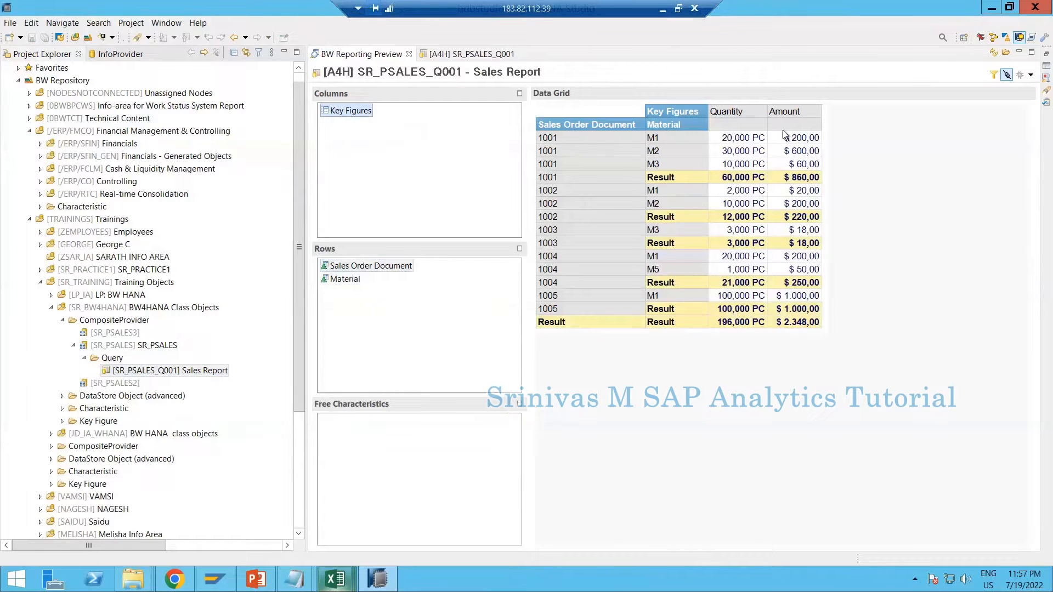
click(466, 53)
click(369, 122)
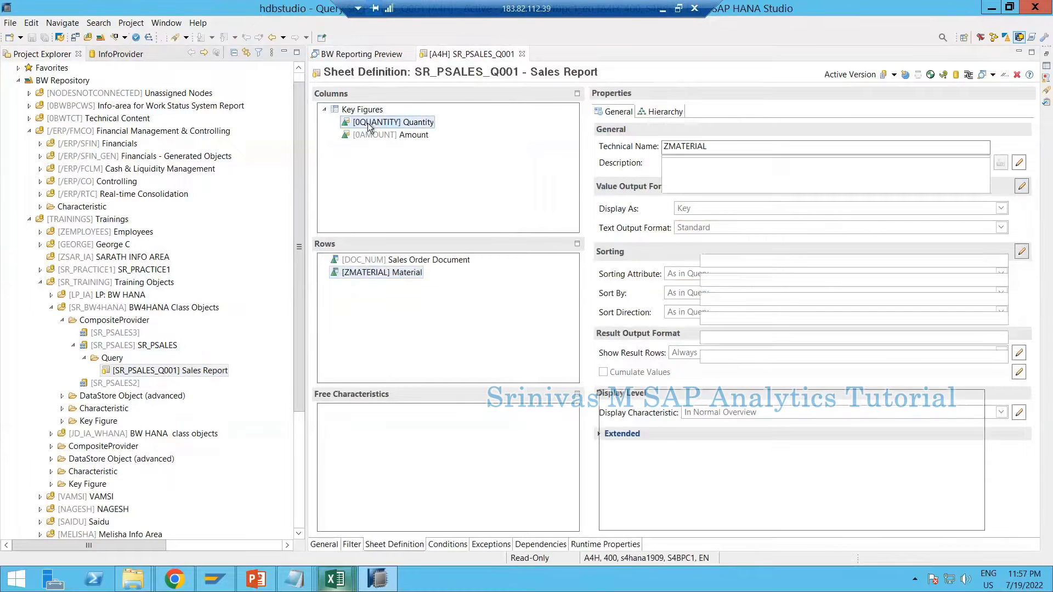
click(365, 132)
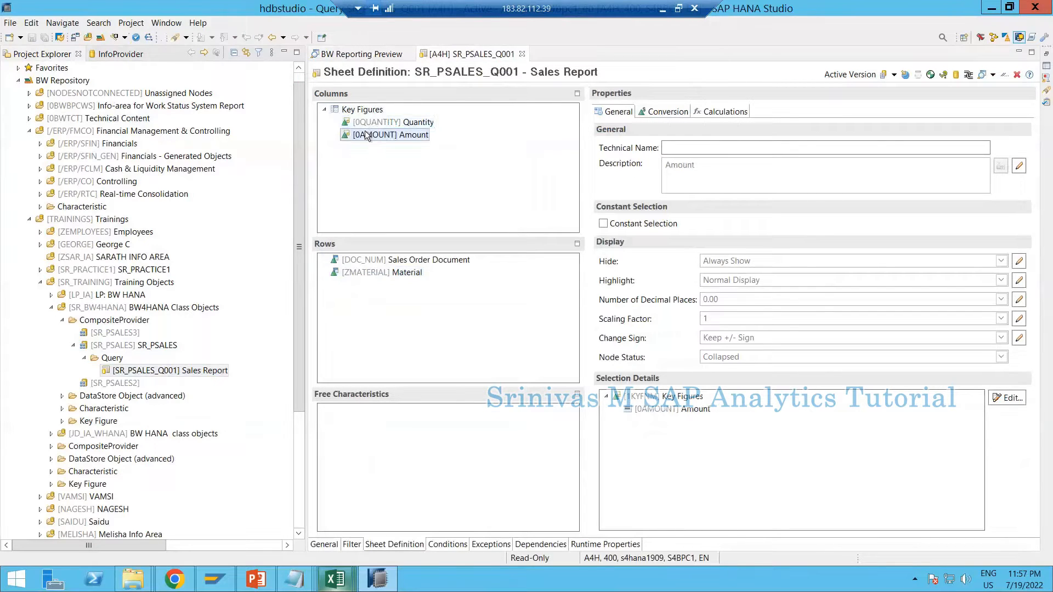
click(360, 58)
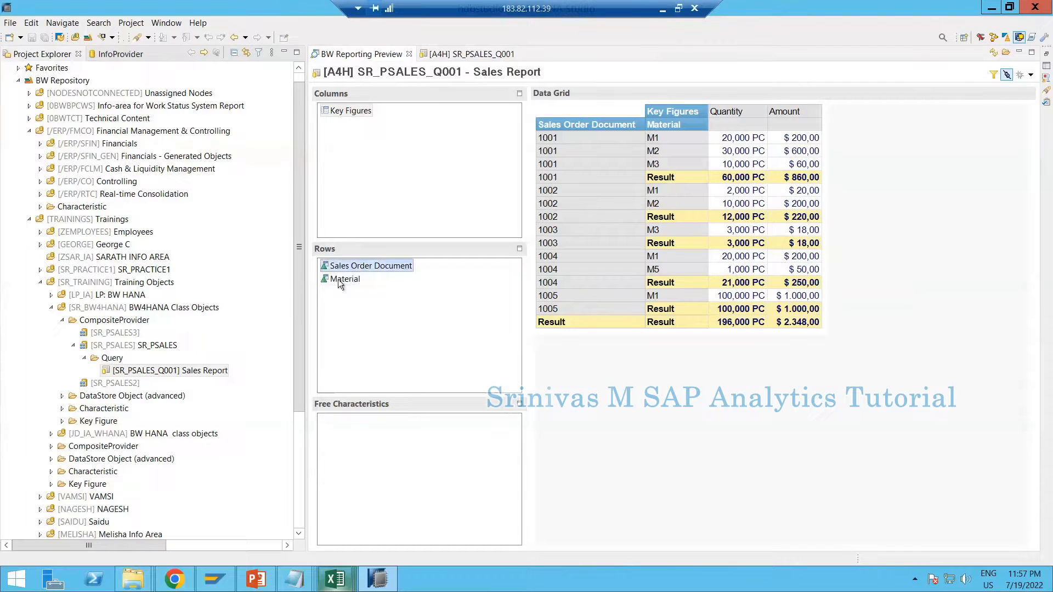
click(351, 266)
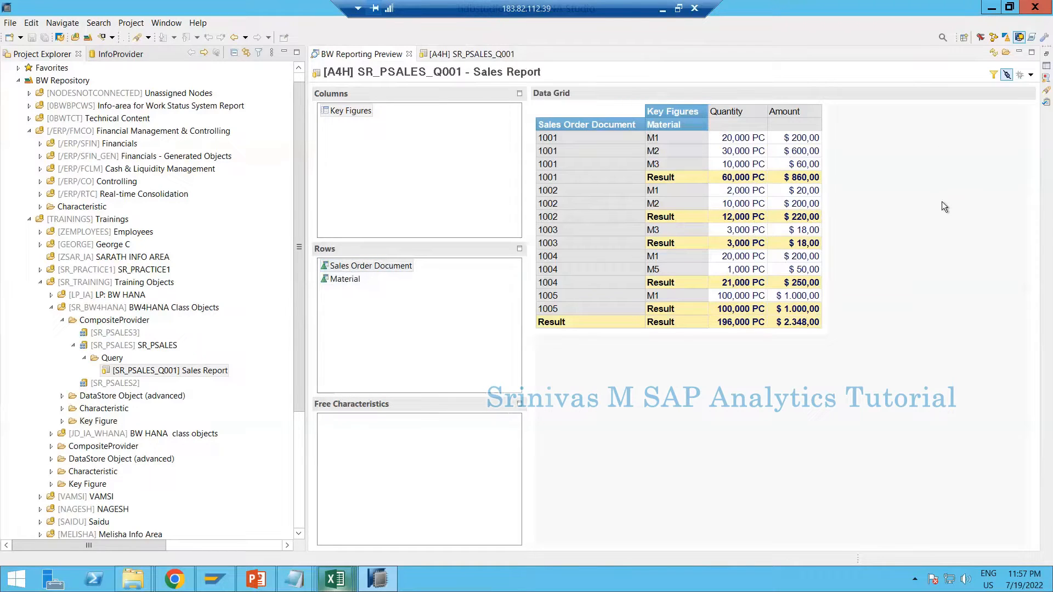
click(350, 111)
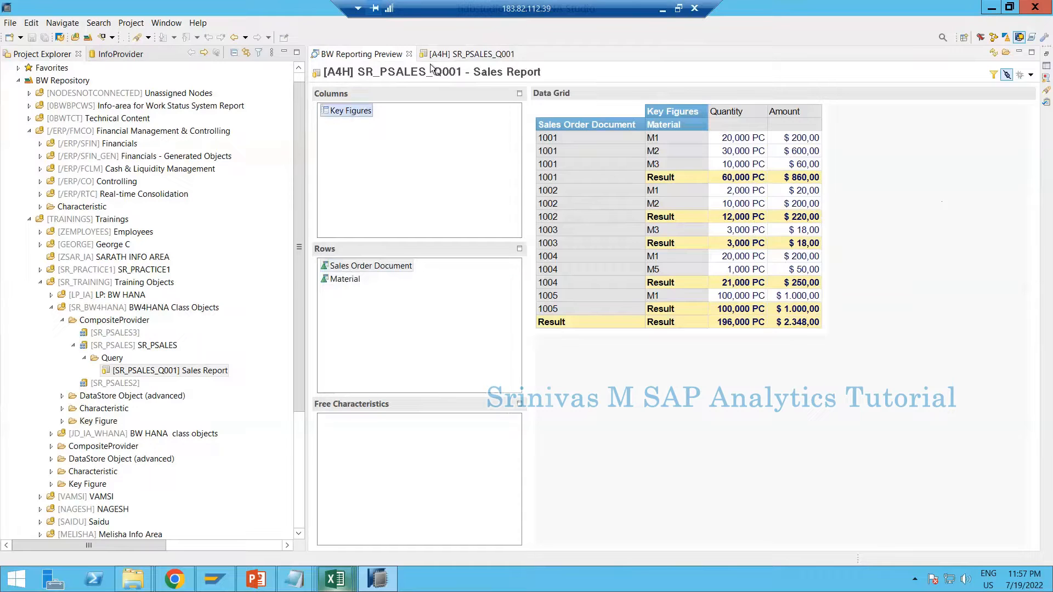
click(438, 53)
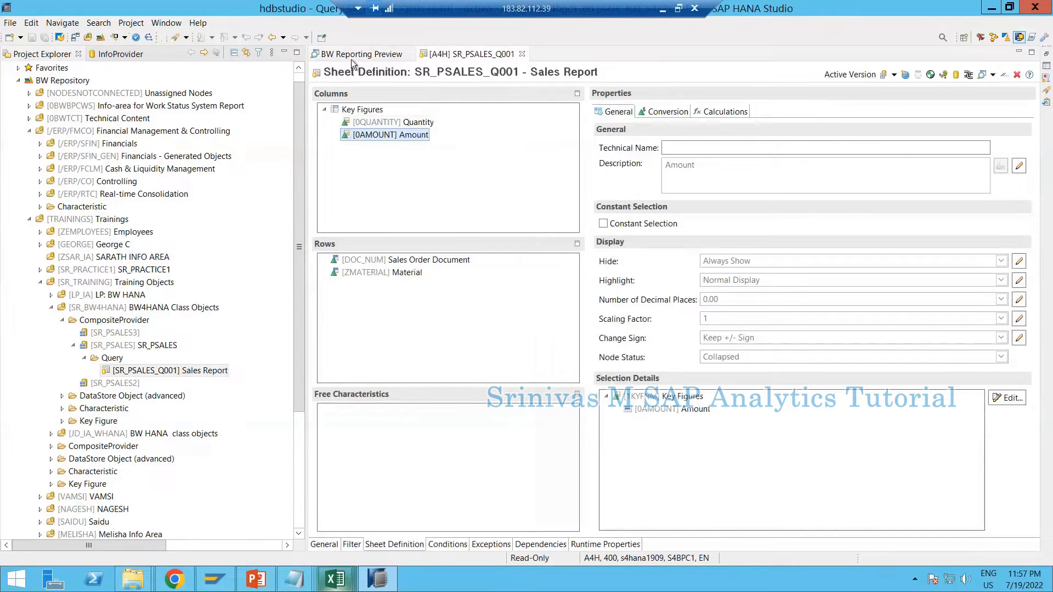
Examine the result rows per sales order document in the preview and the Sales Order Document properties in the sheet definition
click(359, 54)
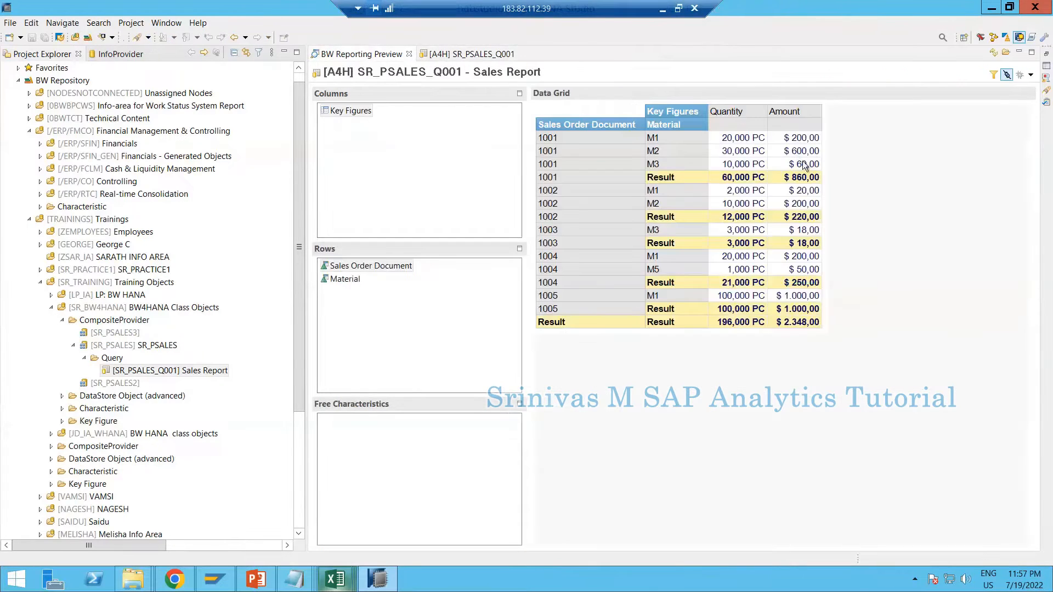
click(372, 310)
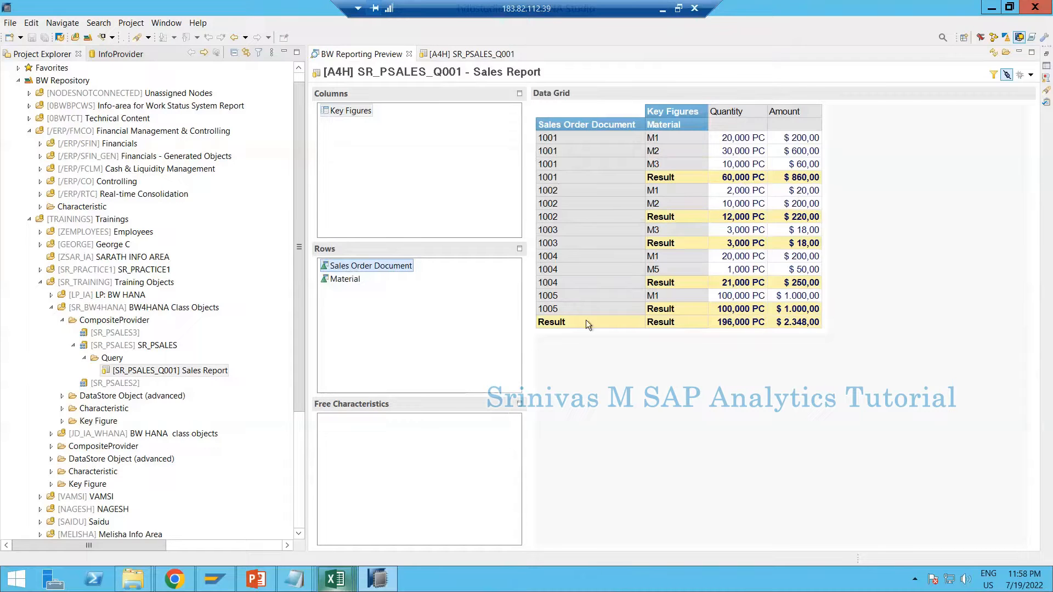
click(433, 56)
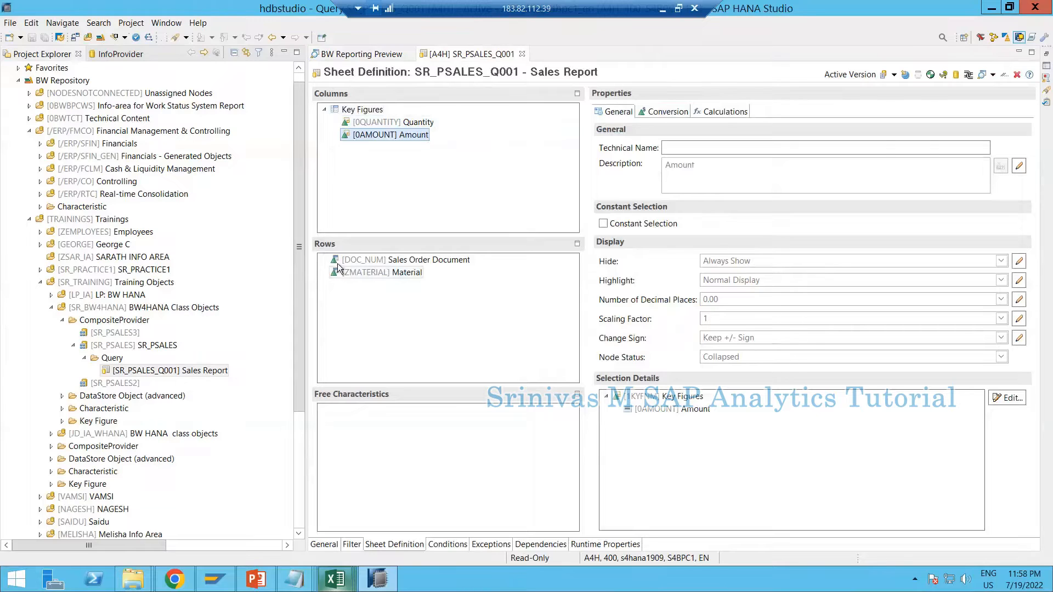
click(354, 260)
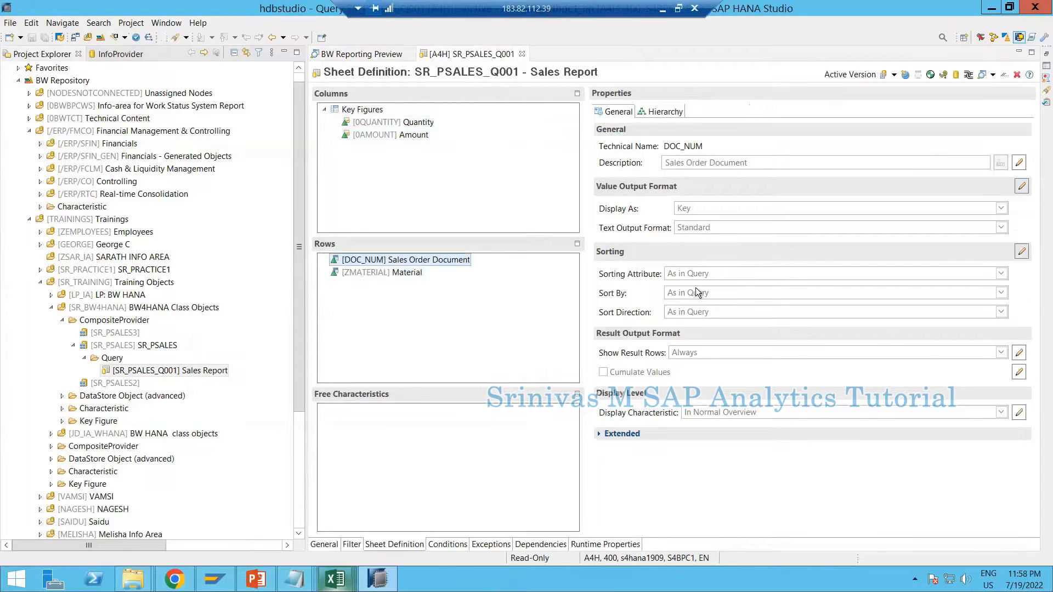
click(370, 55)
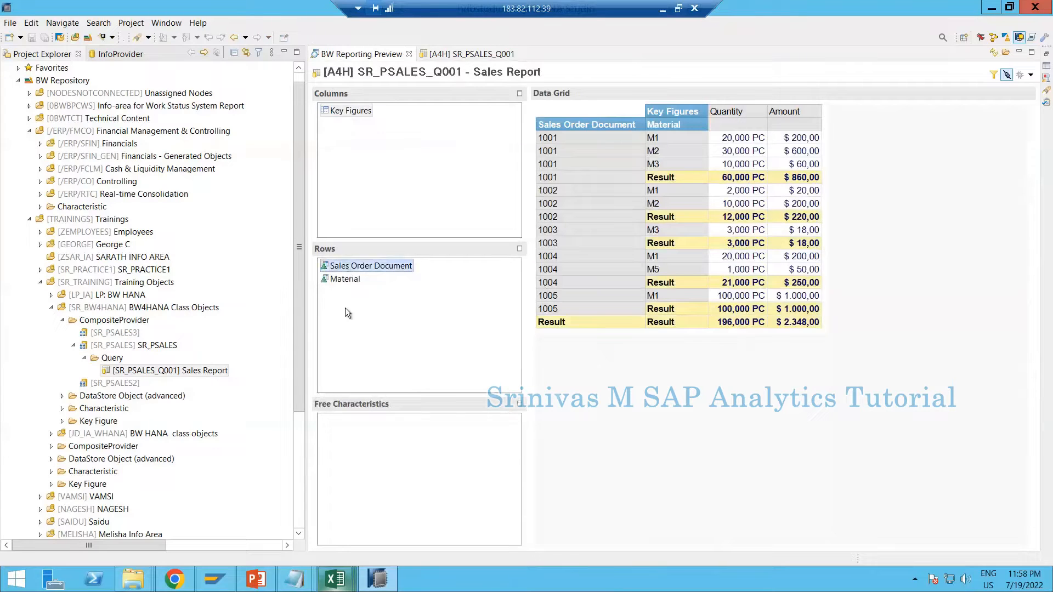
click(347, 266)
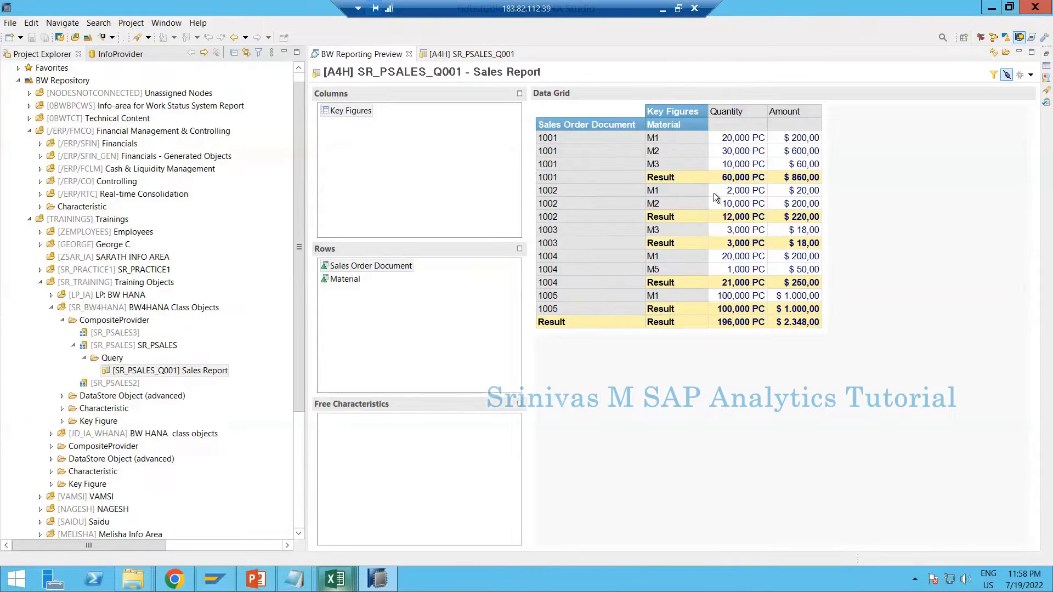
click(461, 56)
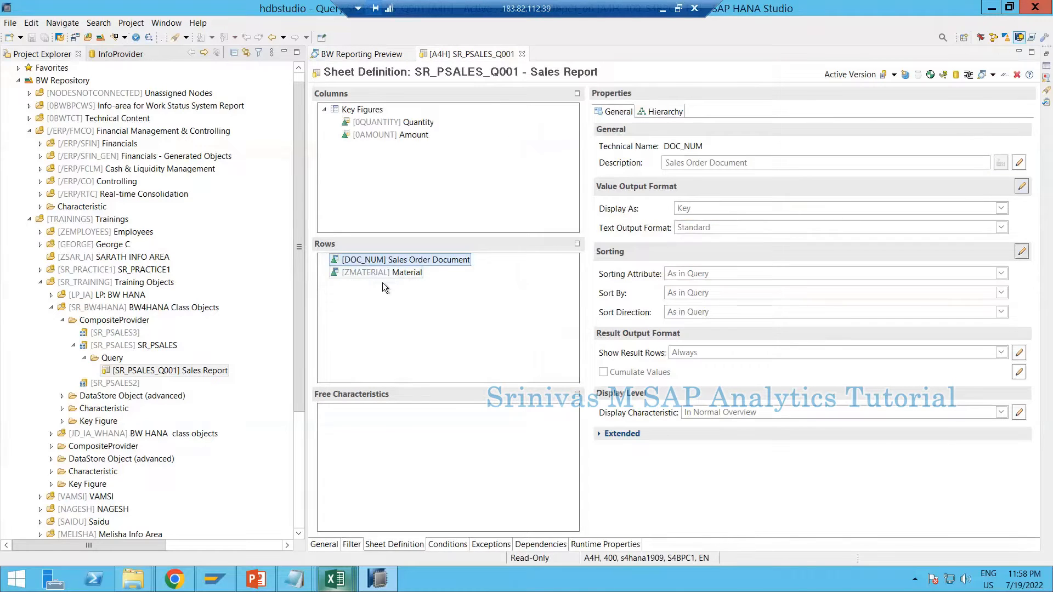
Set Show Result Rows to Never for the Material characteristic in the rows and save the query
click(395, 276)
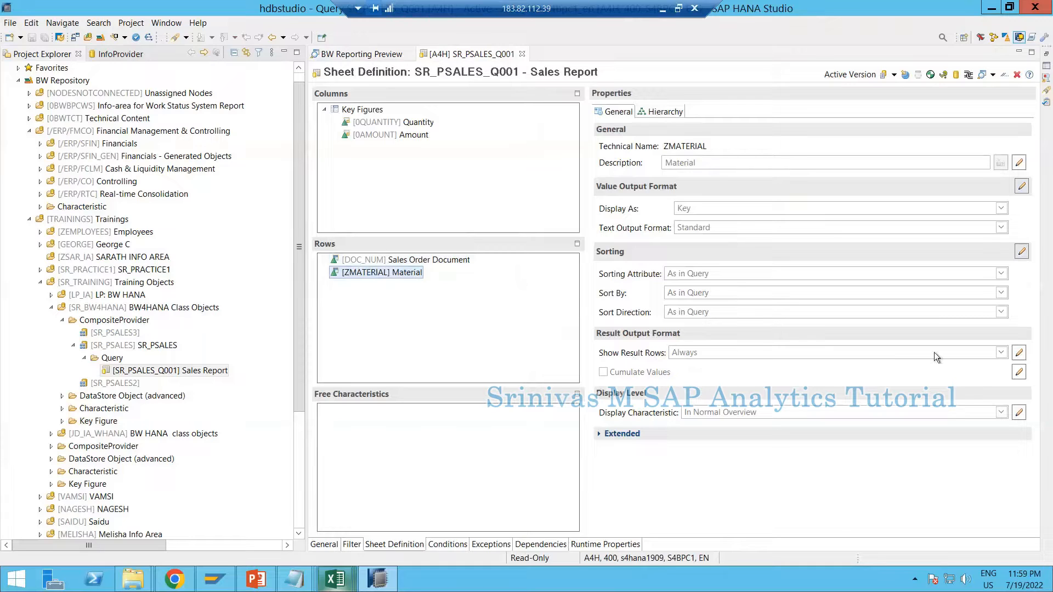
click(1019, 354)
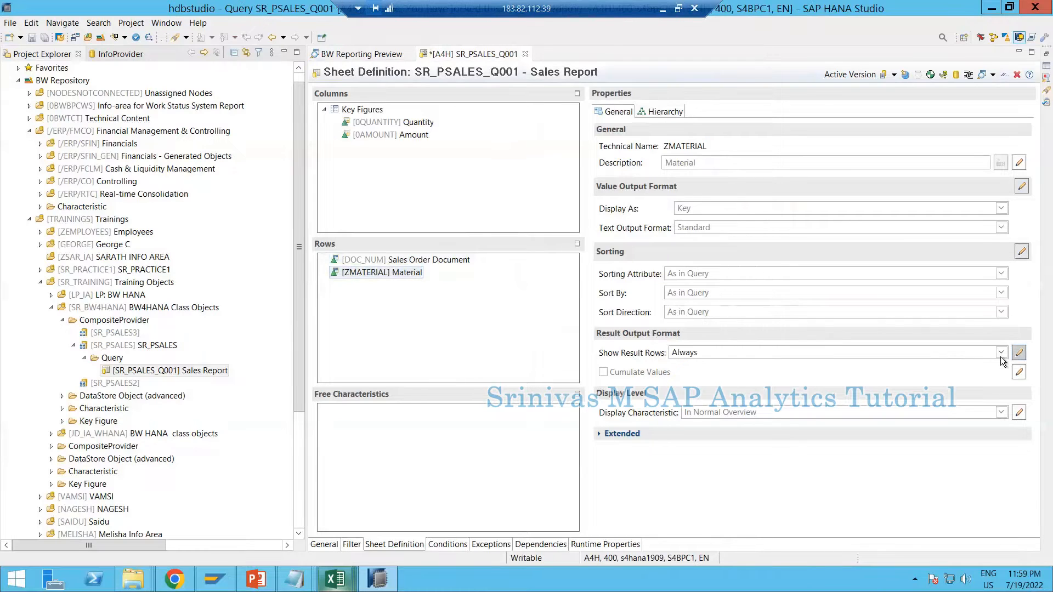
click(1002, 354)
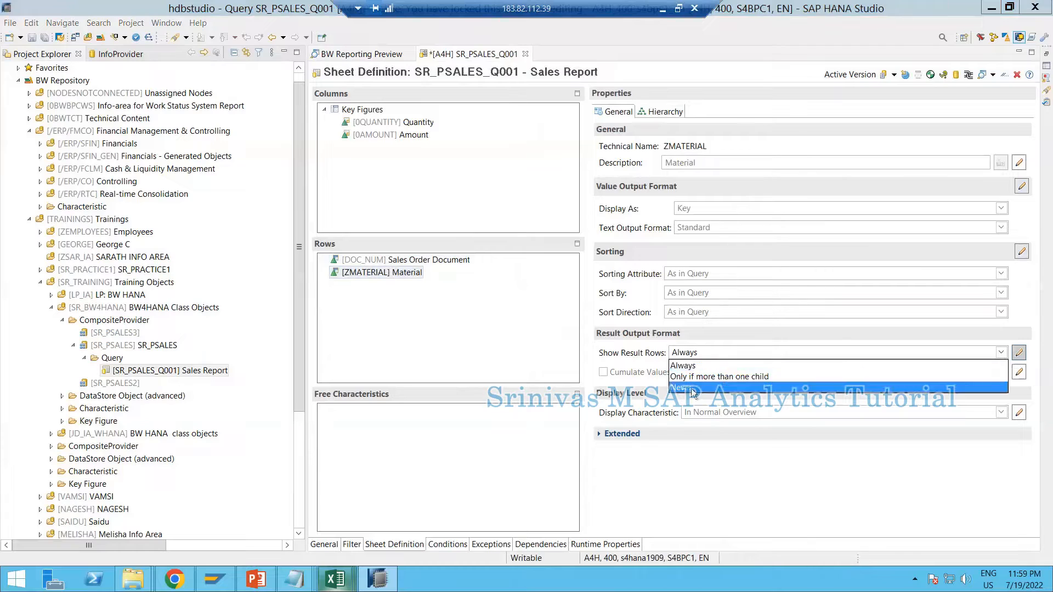
click(687, 385)
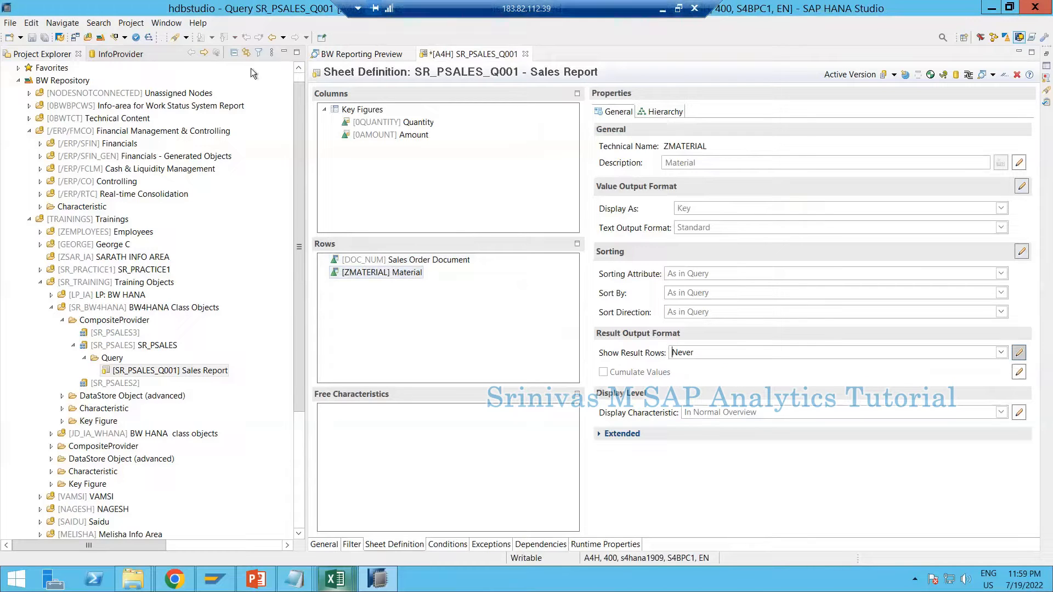
click(31, 39)
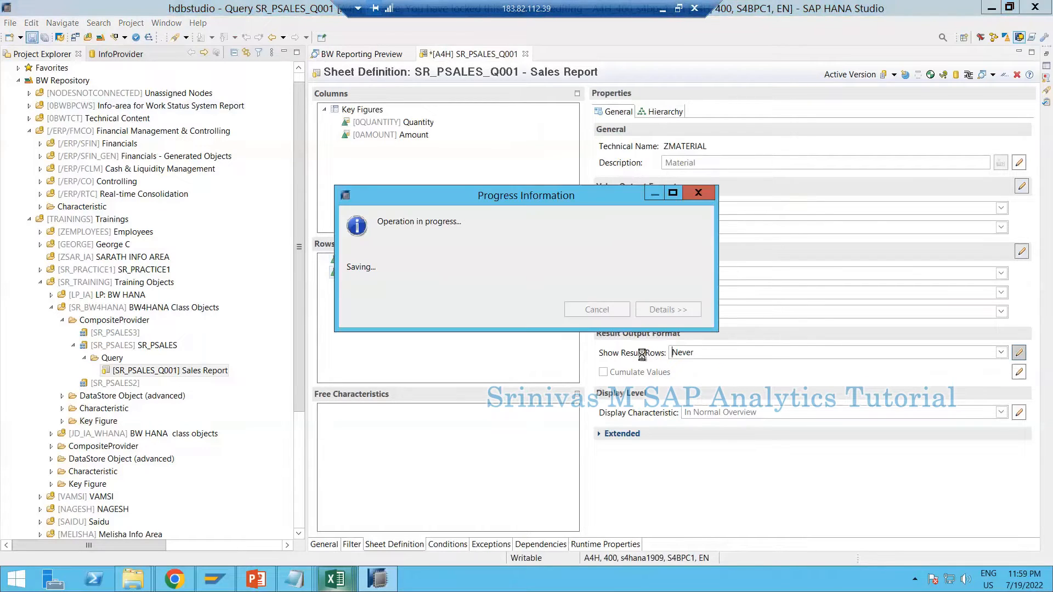
Close the outdated reporting preview and run the data preview of the Sales Report query SR_PSALES_Q001 again
click(353, 56)
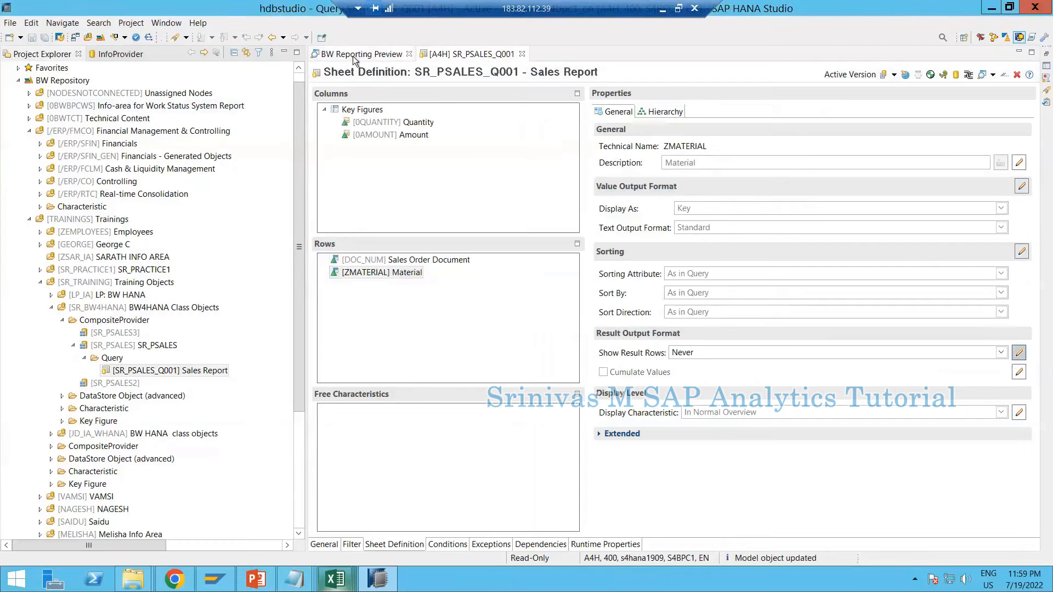
click(409, 54)
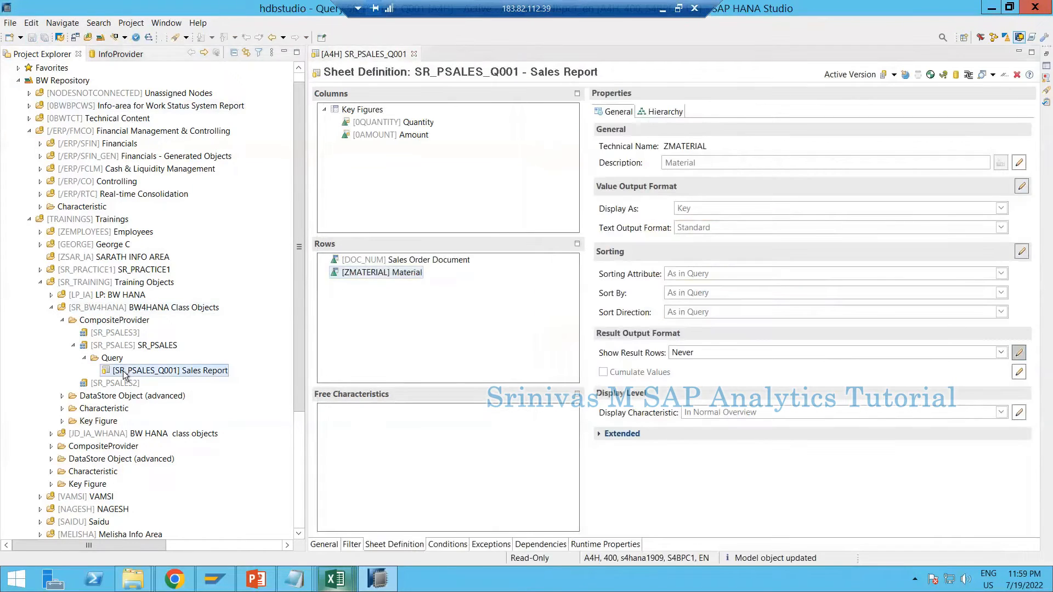
right_click(125, 372)
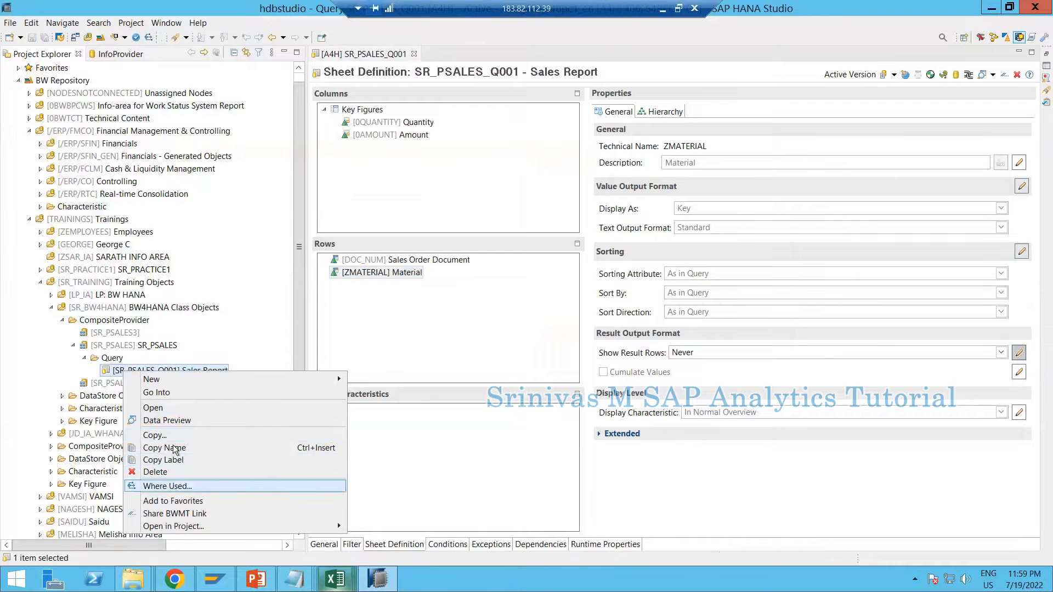
click(173, 423)
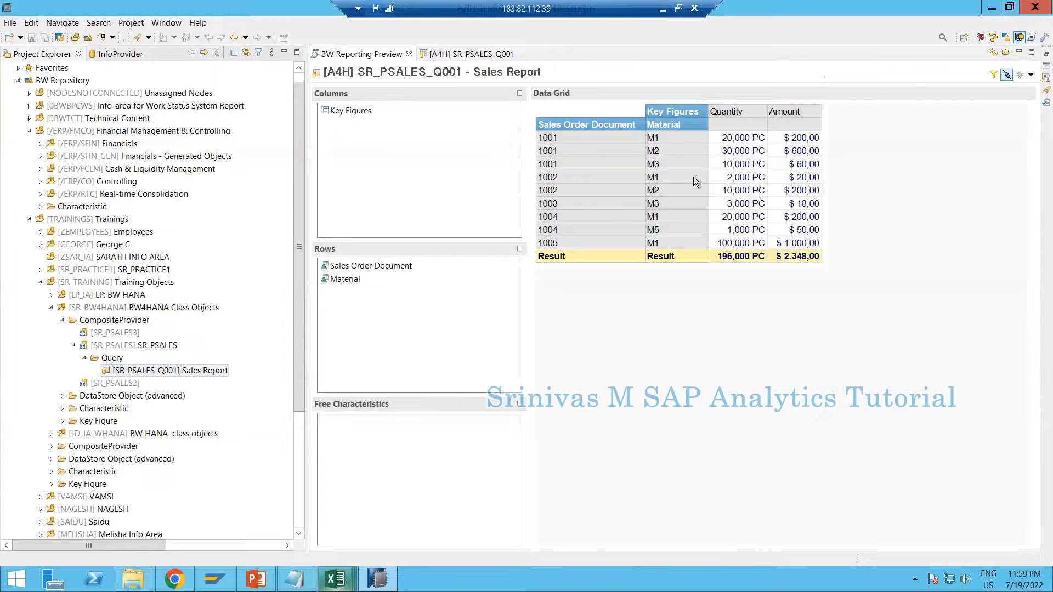
Compare the new preview with the Show Result Rows settings of Material and Sales Order Document in the sheet definition
click(465, 55)
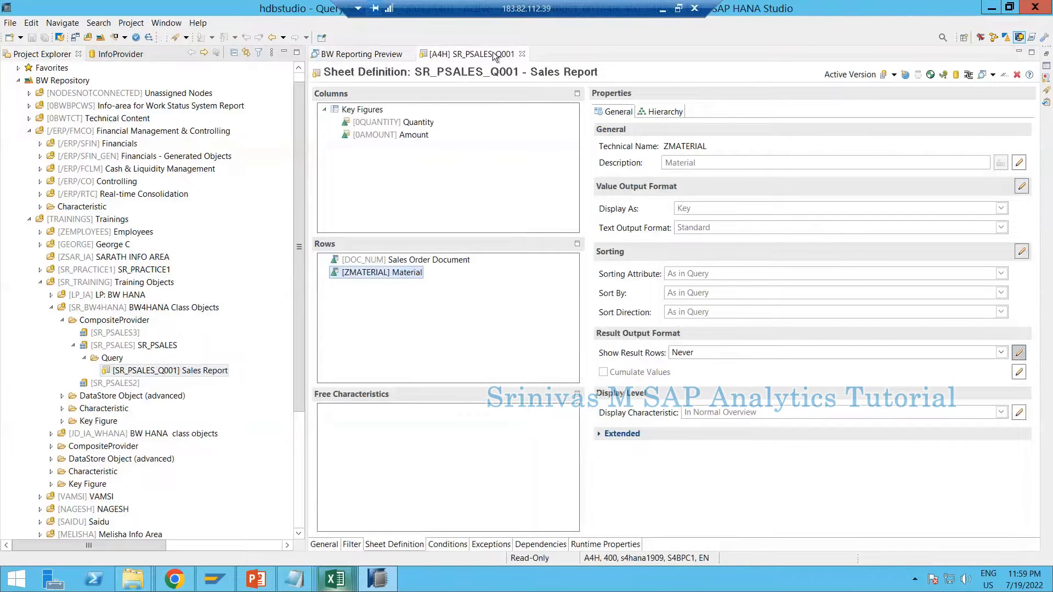
click(362, 54)
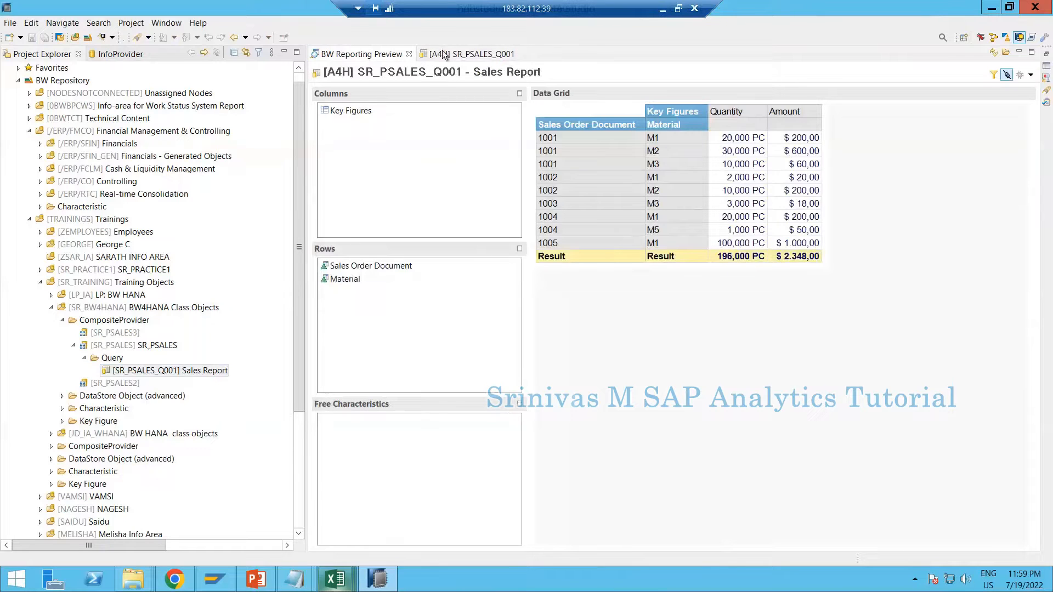
click(370, 264)
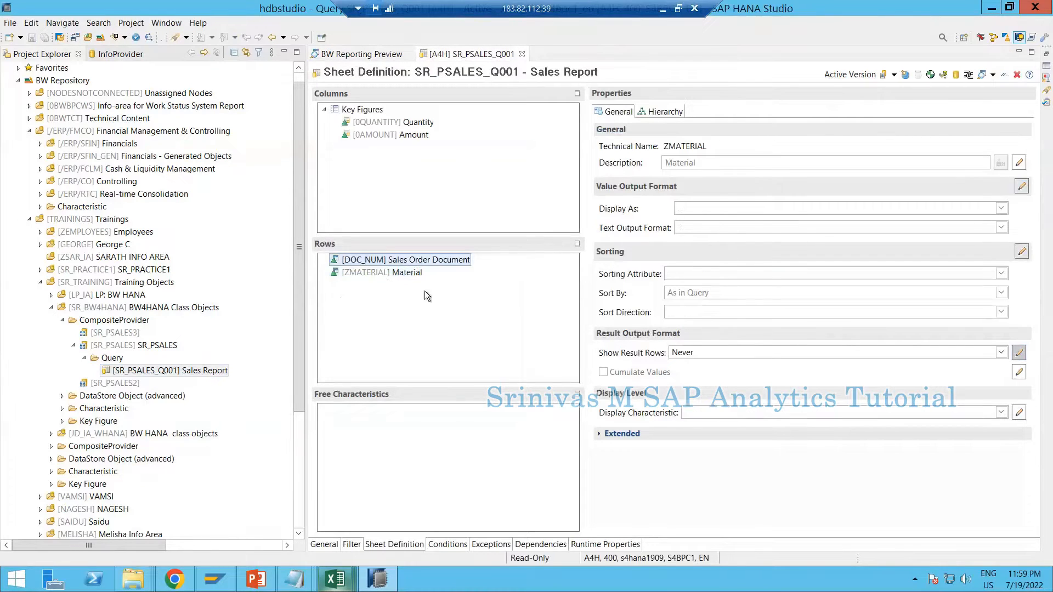
click(405, 274)
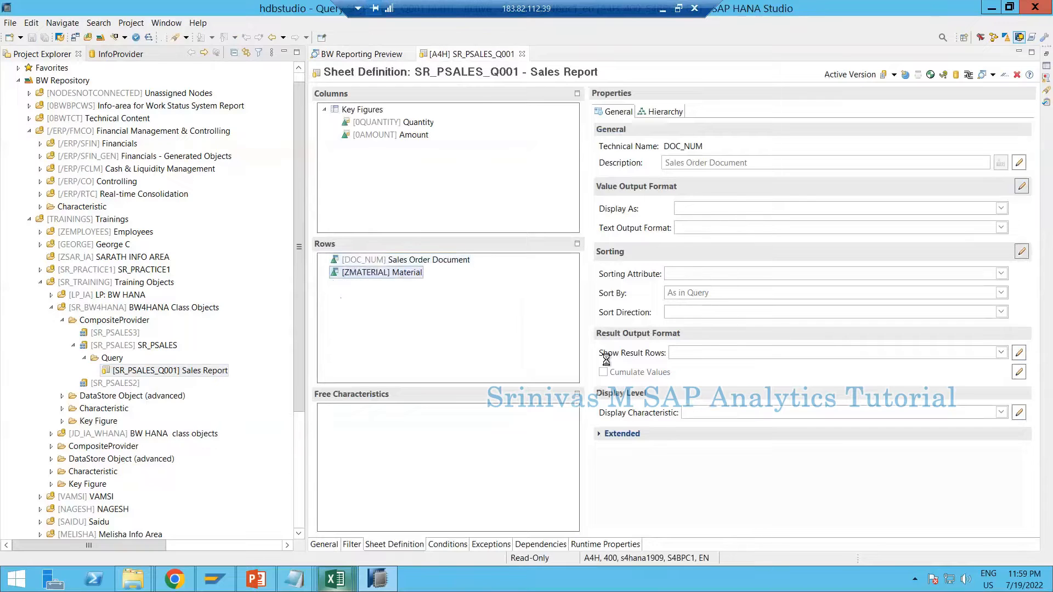
click(404, 261)
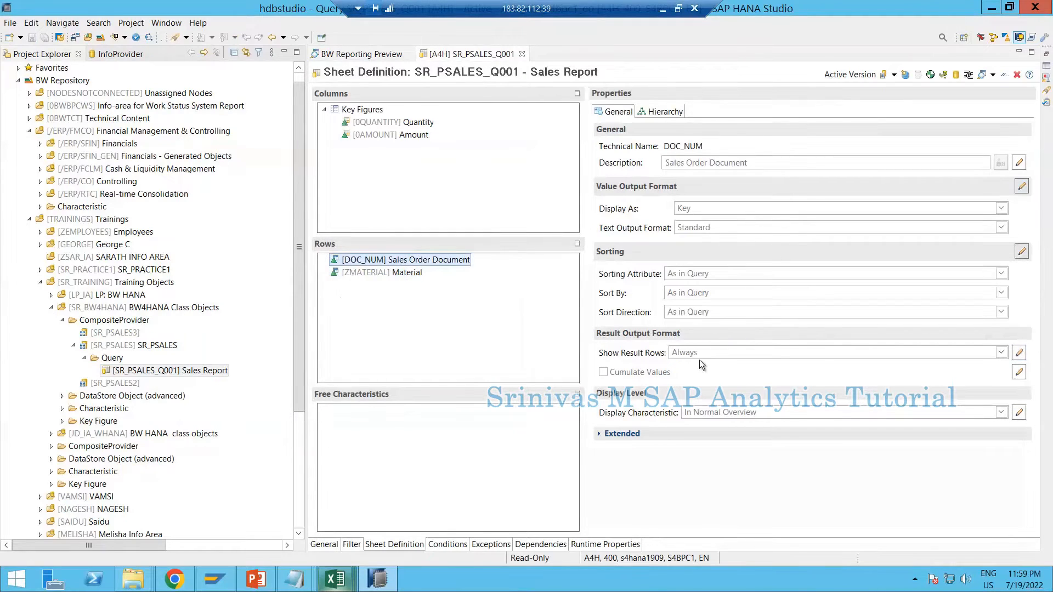
click(383, 54)
Find Analysis for Microsoft Excel among the installed Windows applications and switch to Excel
click(8, 582)
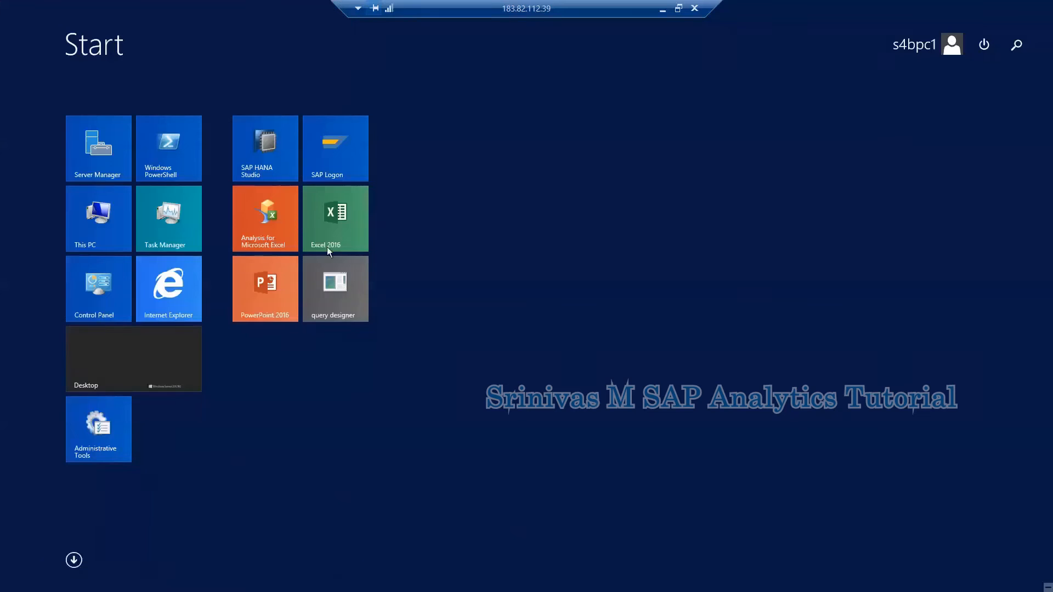
click(264, 225)
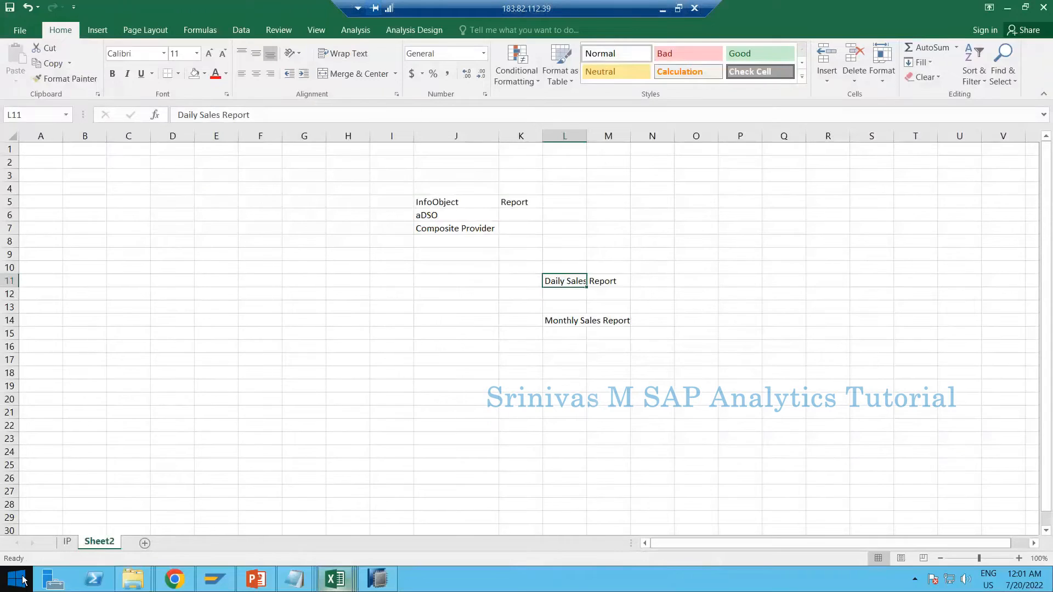
click(20, 580)
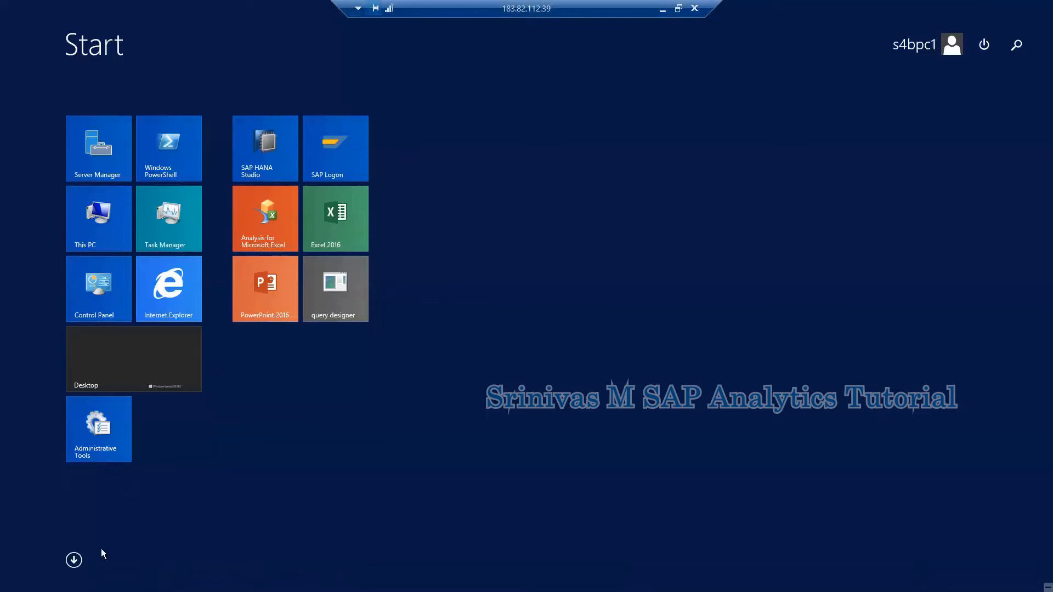
click(74, 560)
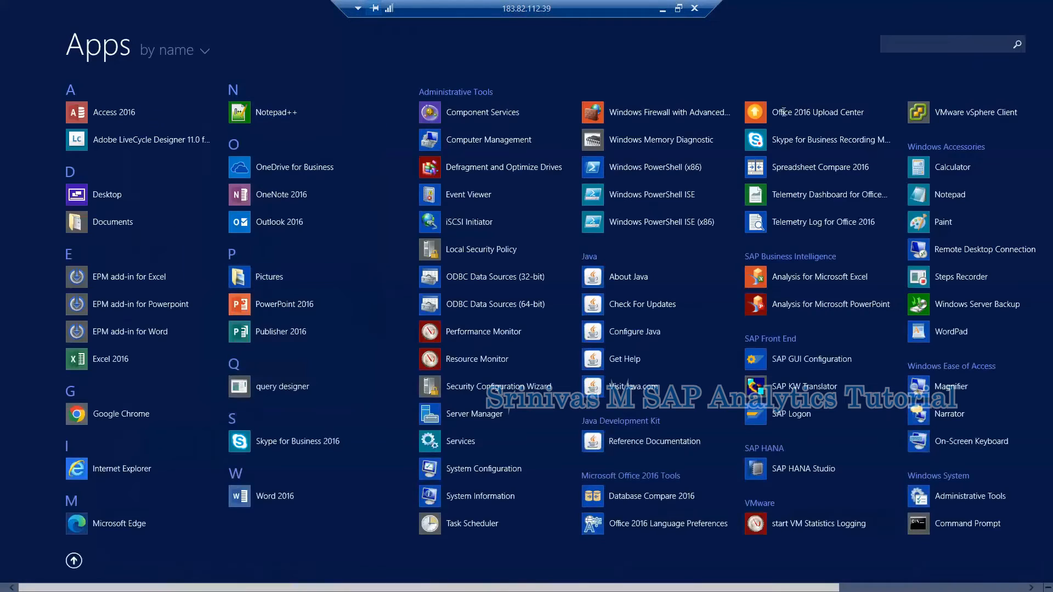
key(Escape)
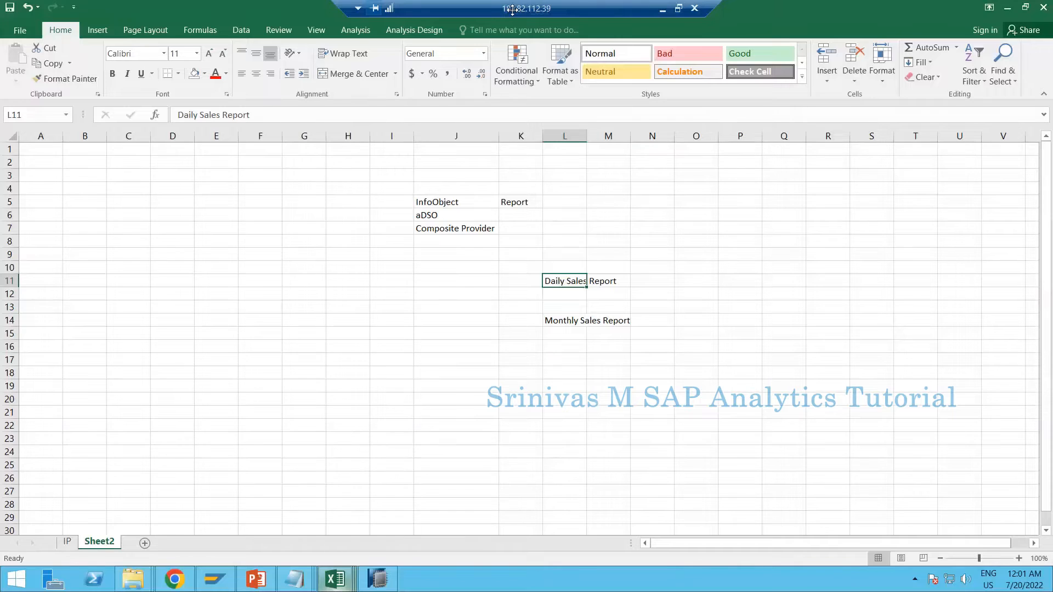
Check that the Analysis add-in is available in Excel and create a new blank workbook
click(329, 184)
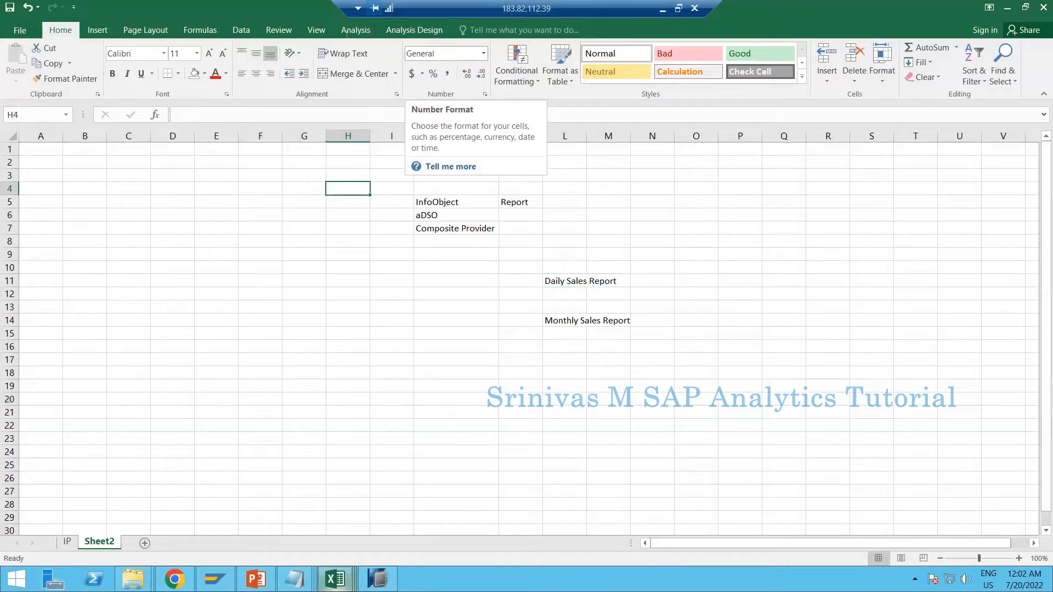
click(351, 32)
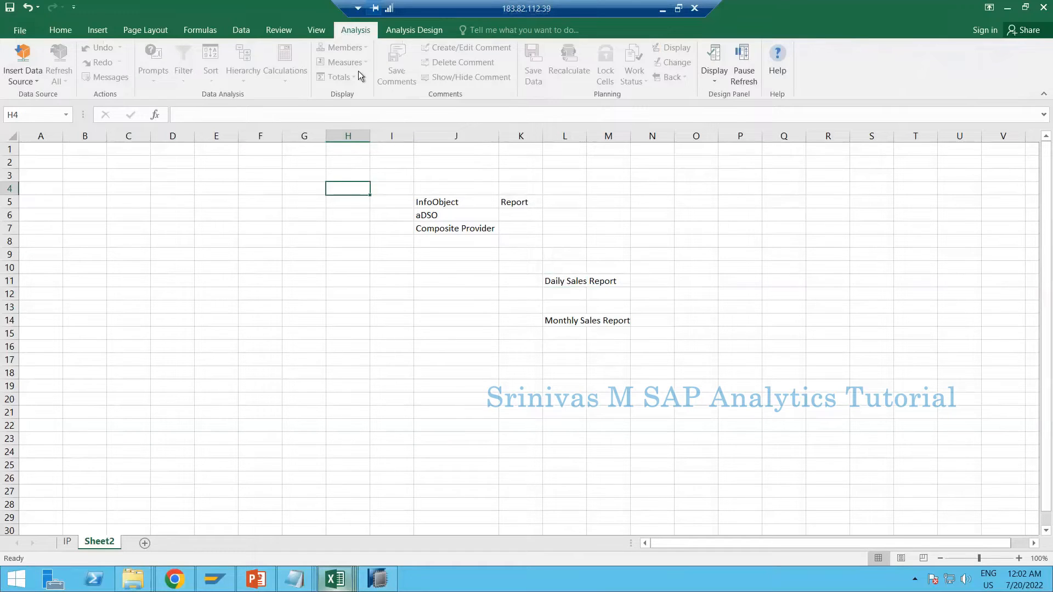
click(421, 30)
click(356, 32)
click(25, 34)
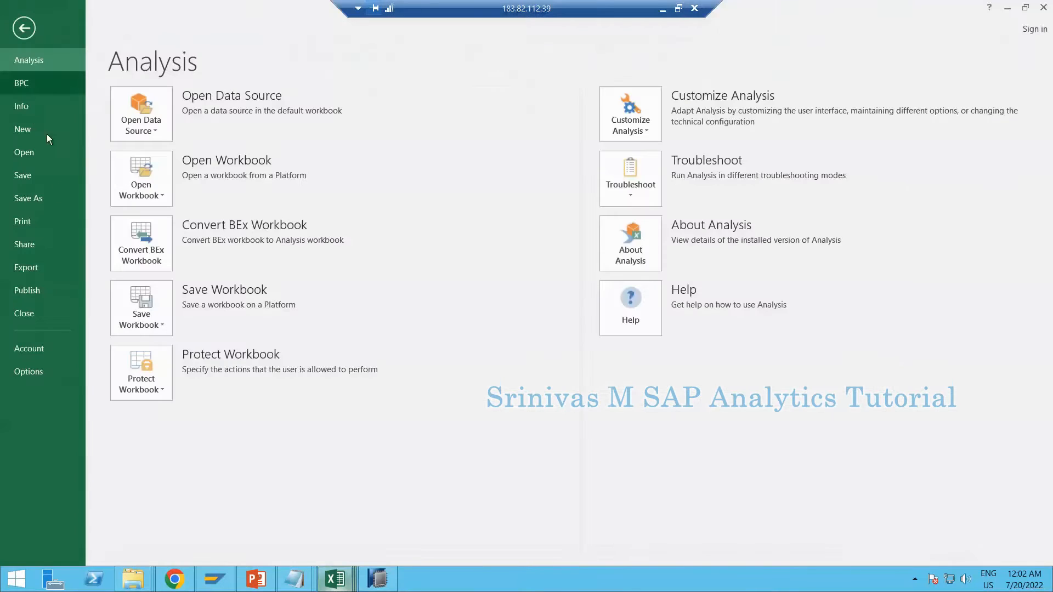
click(36, 125)
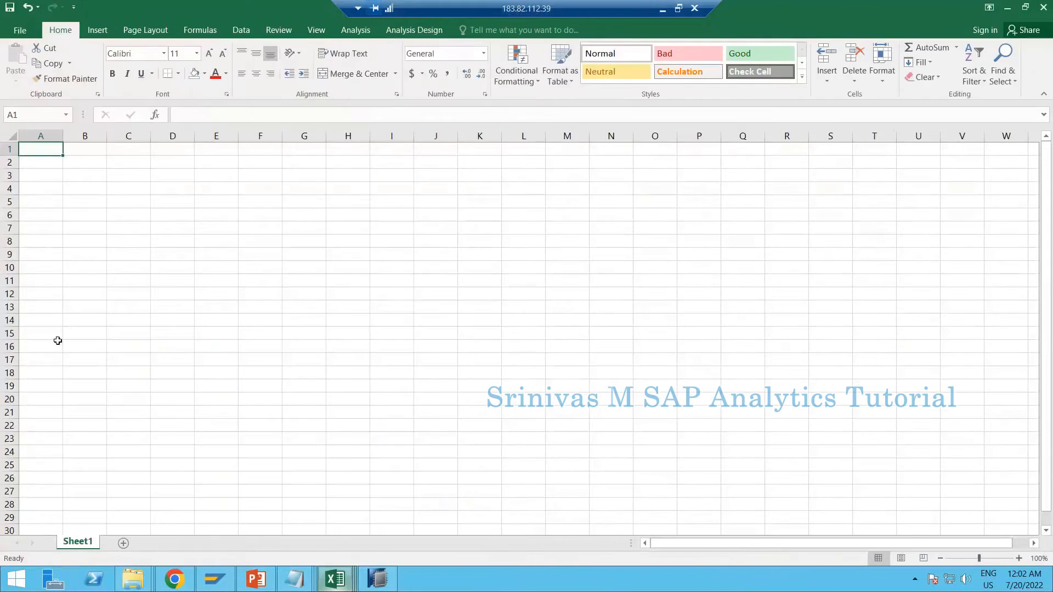
Open the data source selection for an analysis starting at cell A1 of the blank workbook
click(343, 34)
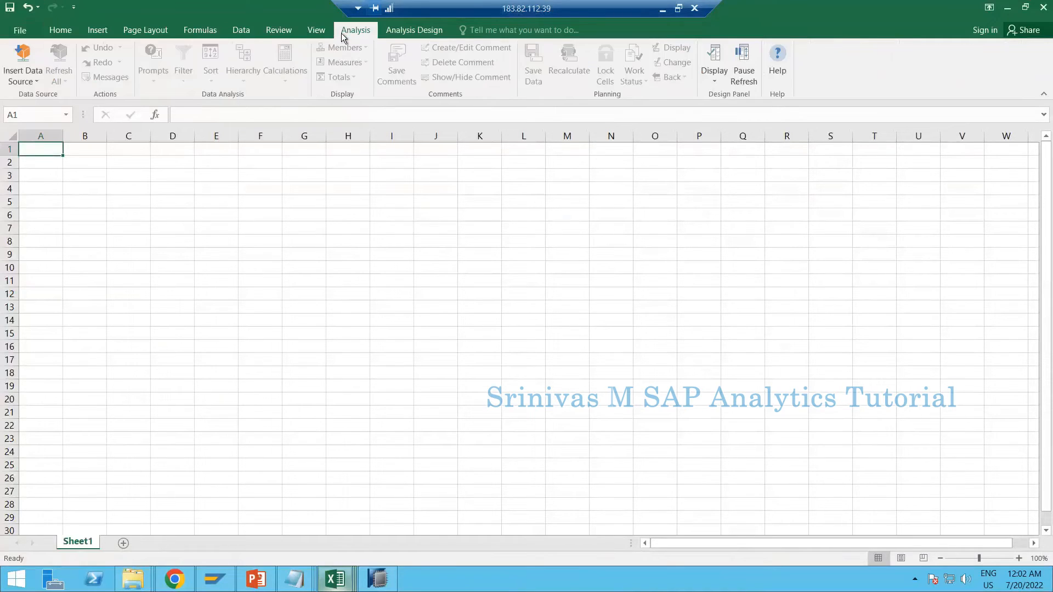
click(26, 83)
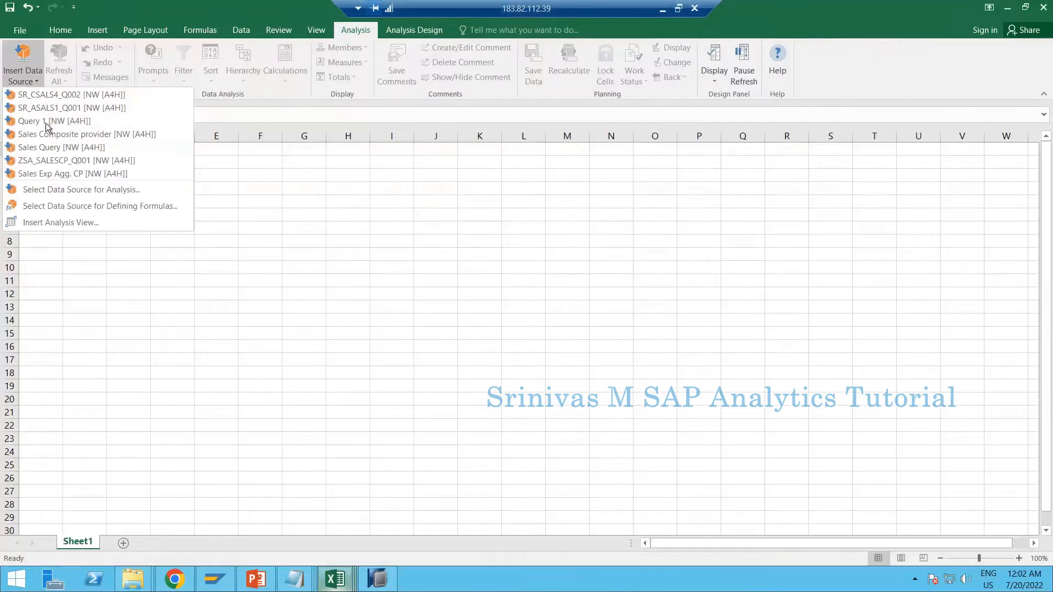
click(388, 377)
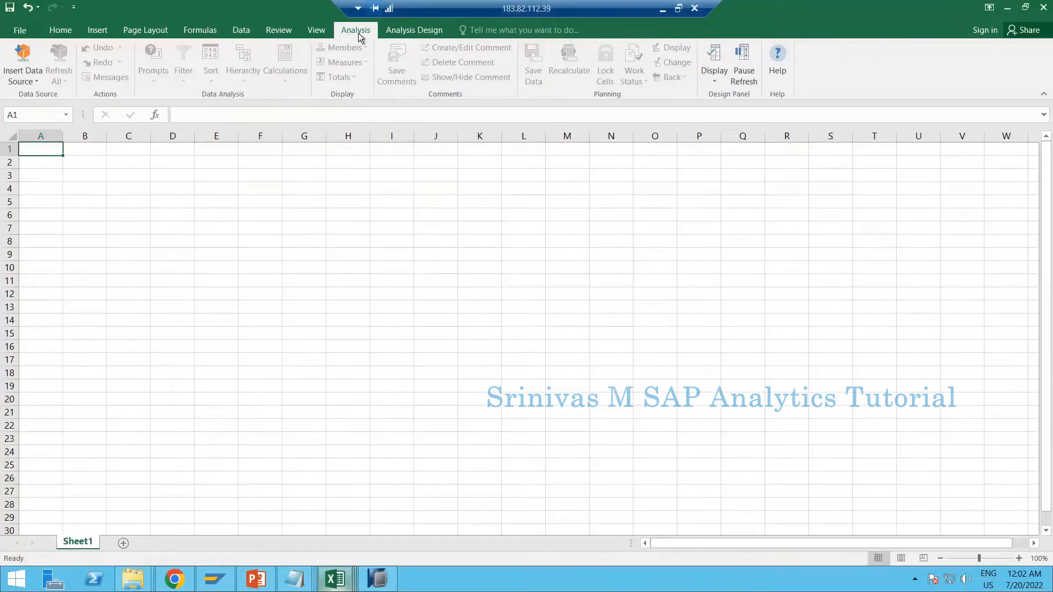
click(20, 82)
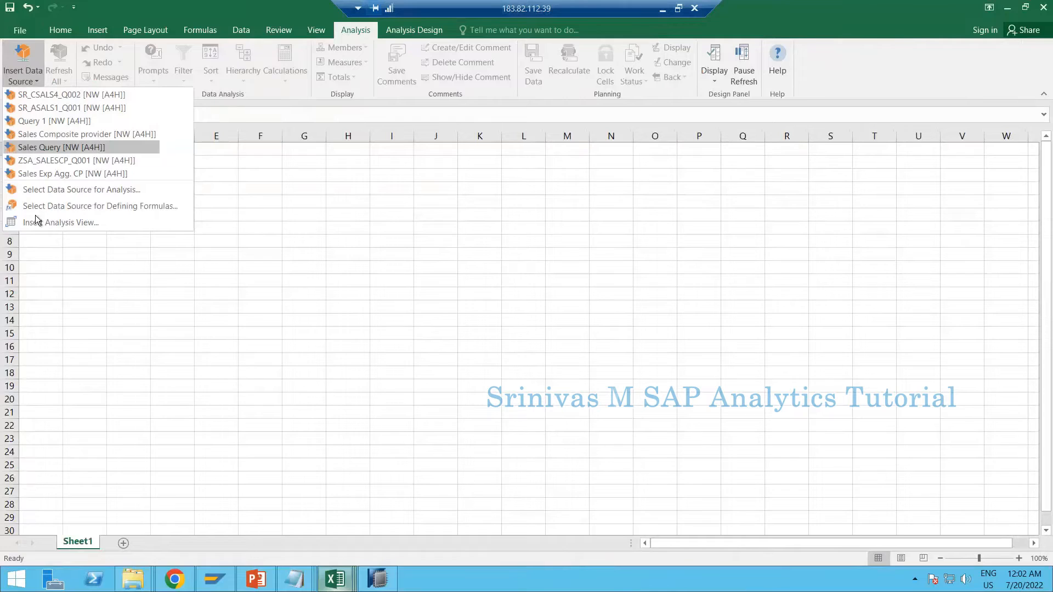
click(81, 190)
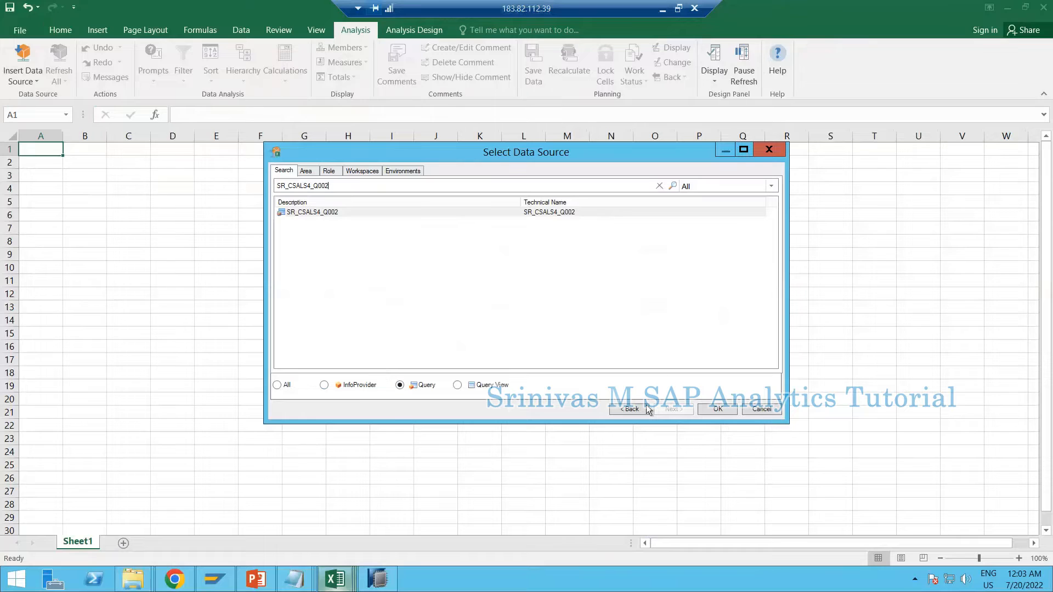
click(631, 410)
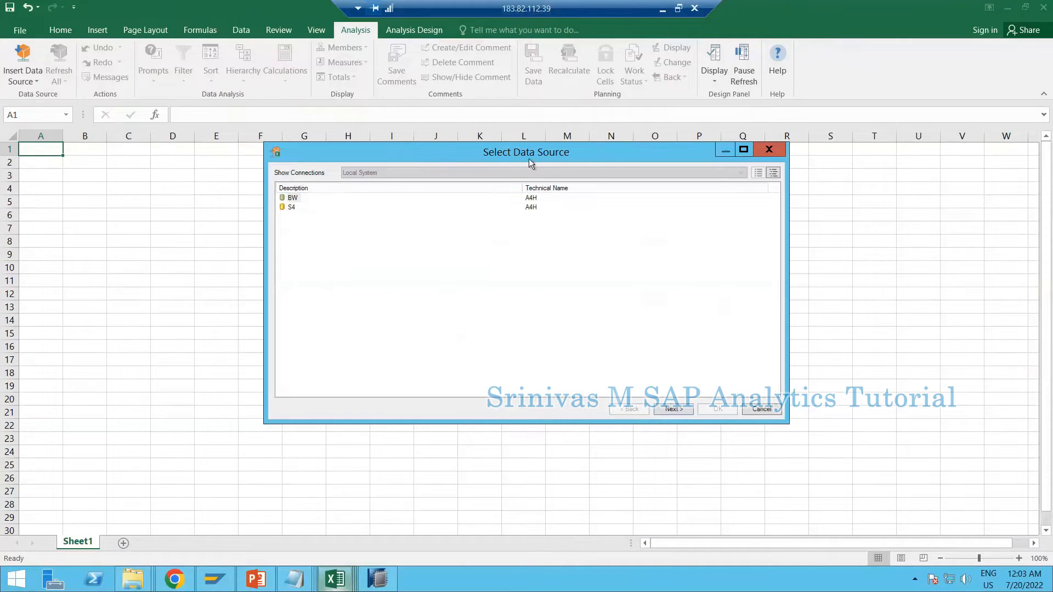
click(287, 199)
click(673, 410)
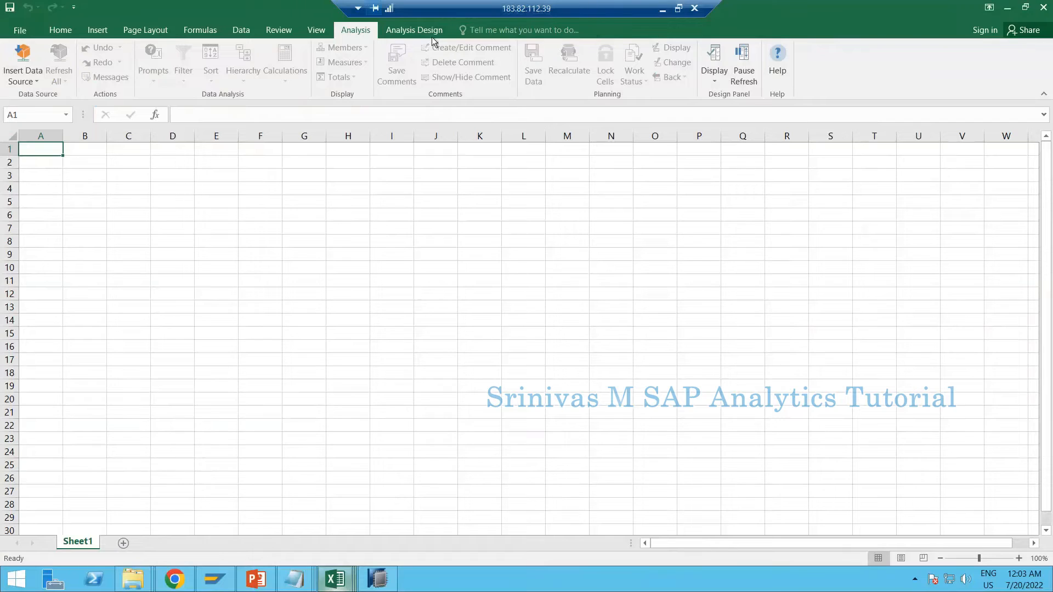
click(426, 25)
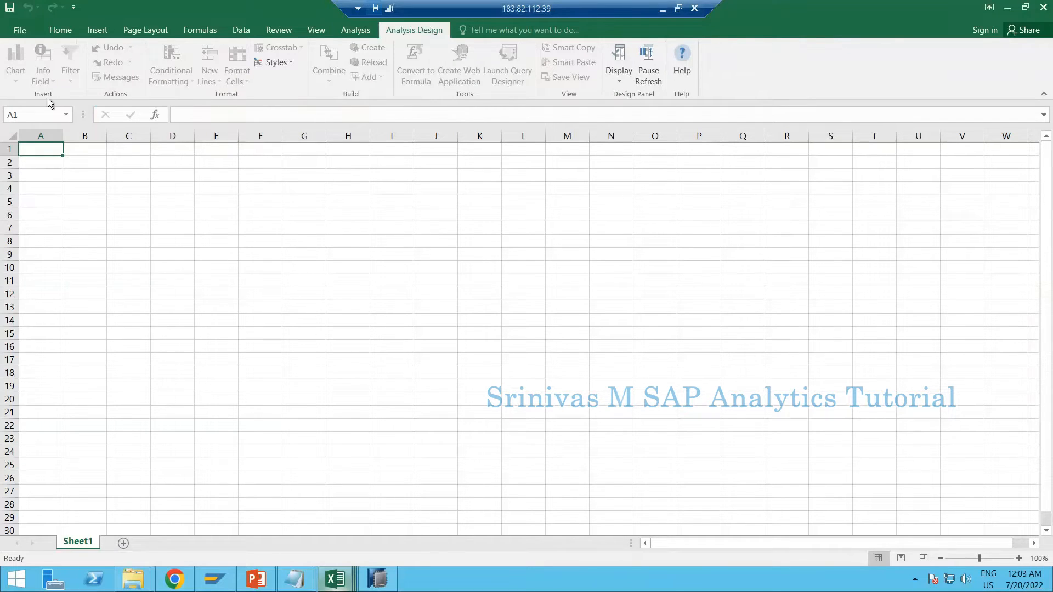
click(617, 82)
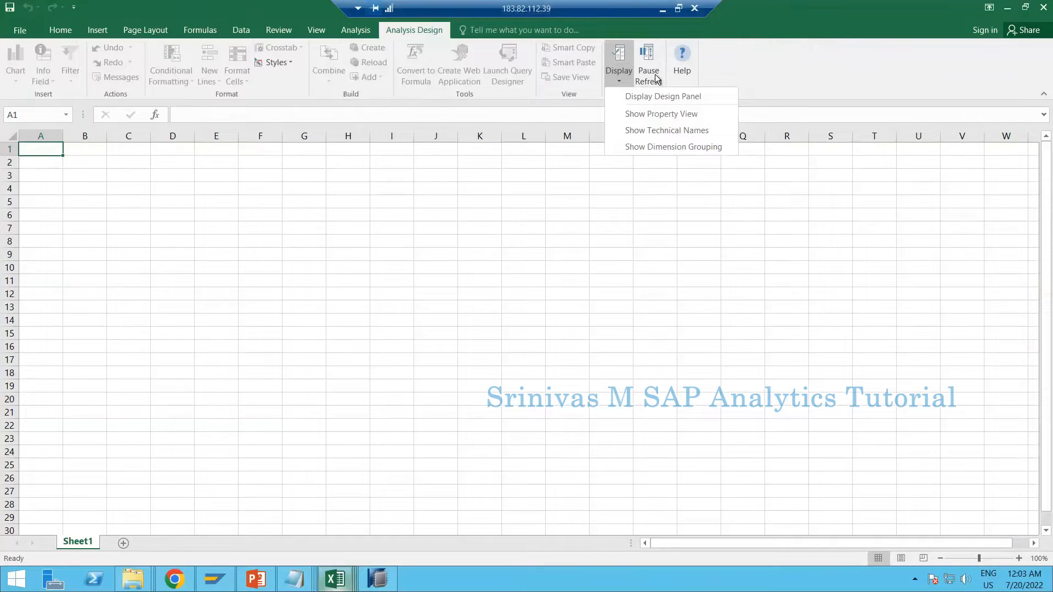
click(360, 35)
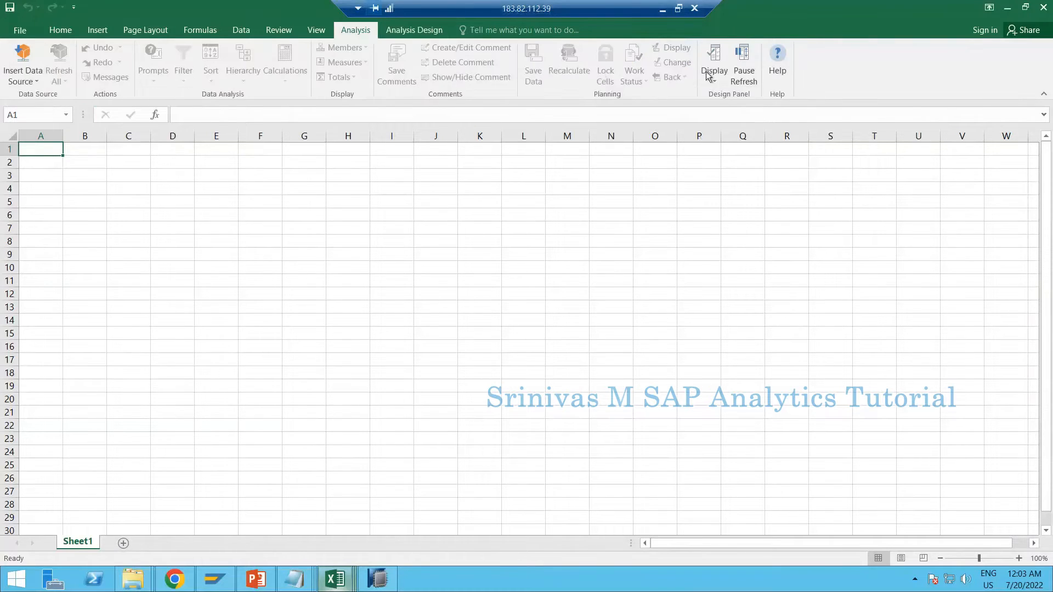
click(723, 79)
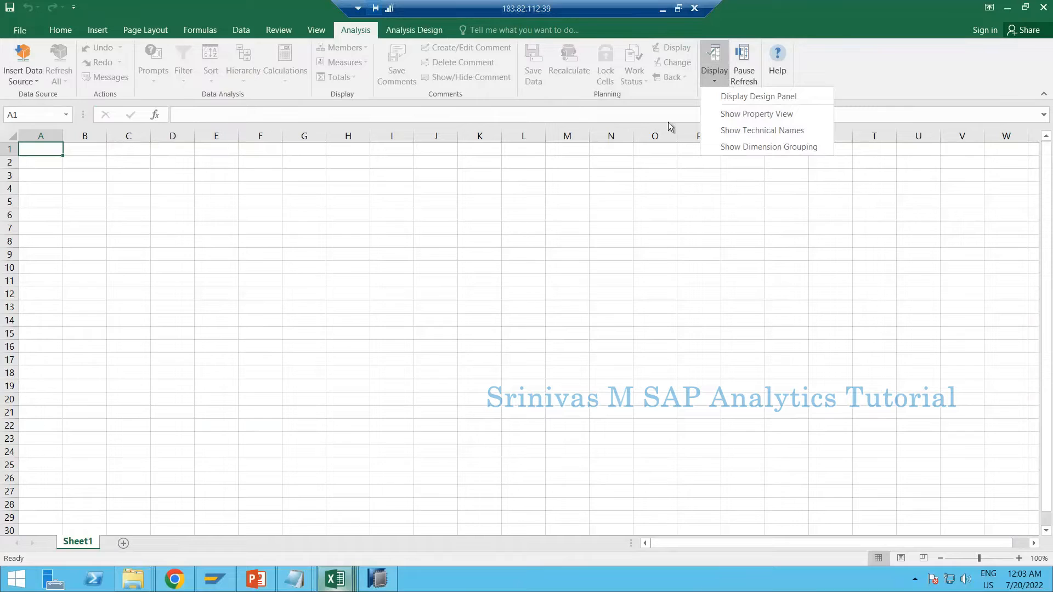
click(24, 69)
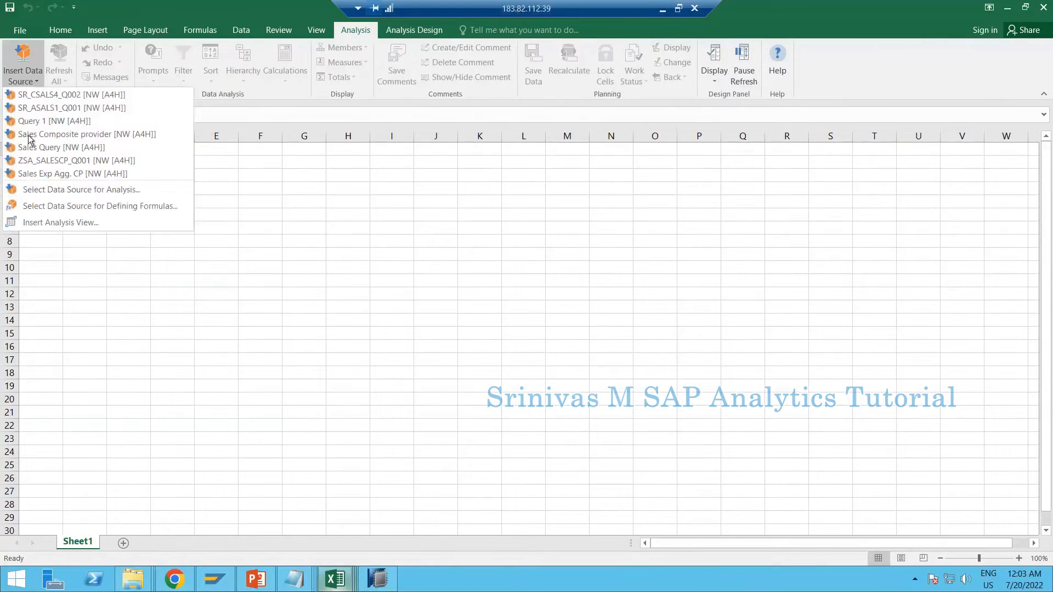
click(453, 219)
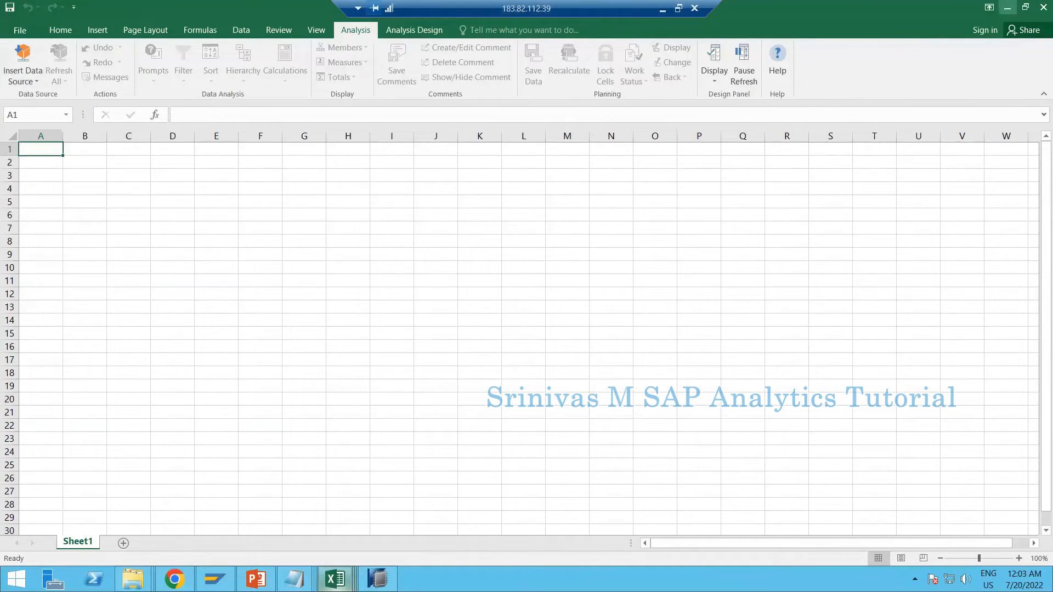
Close all open Excel workbooks, discarding the changes to Book3 and IP.csv
click(1044, 8)
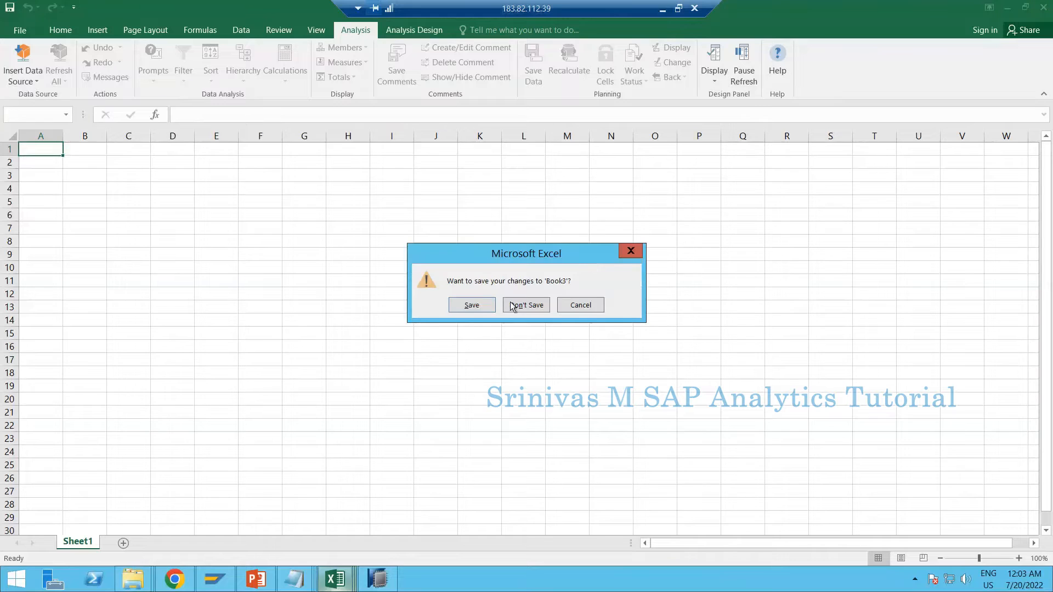
click(512, 307)
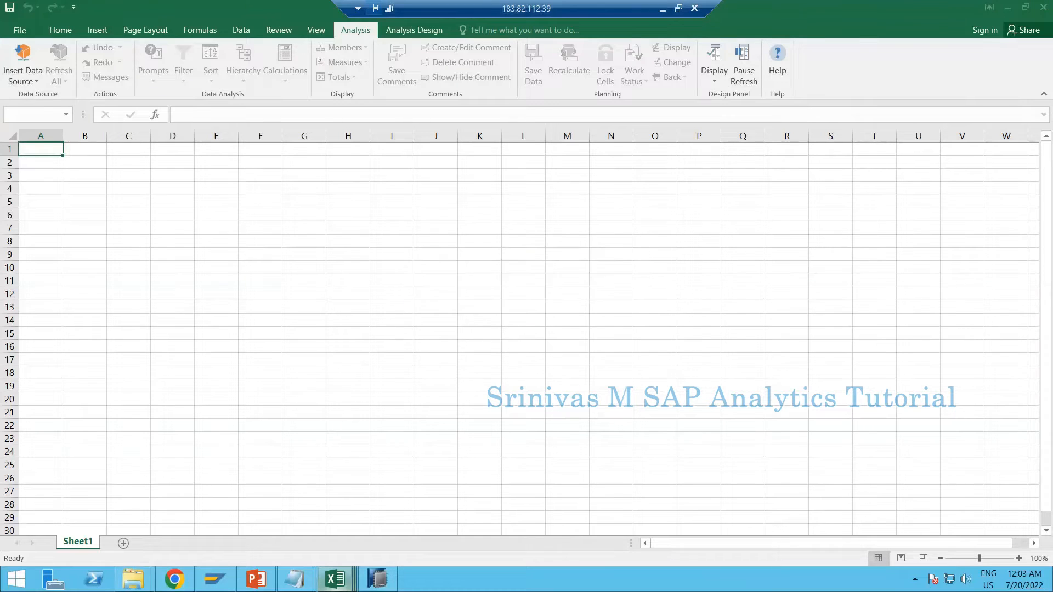
click(1044, 7)
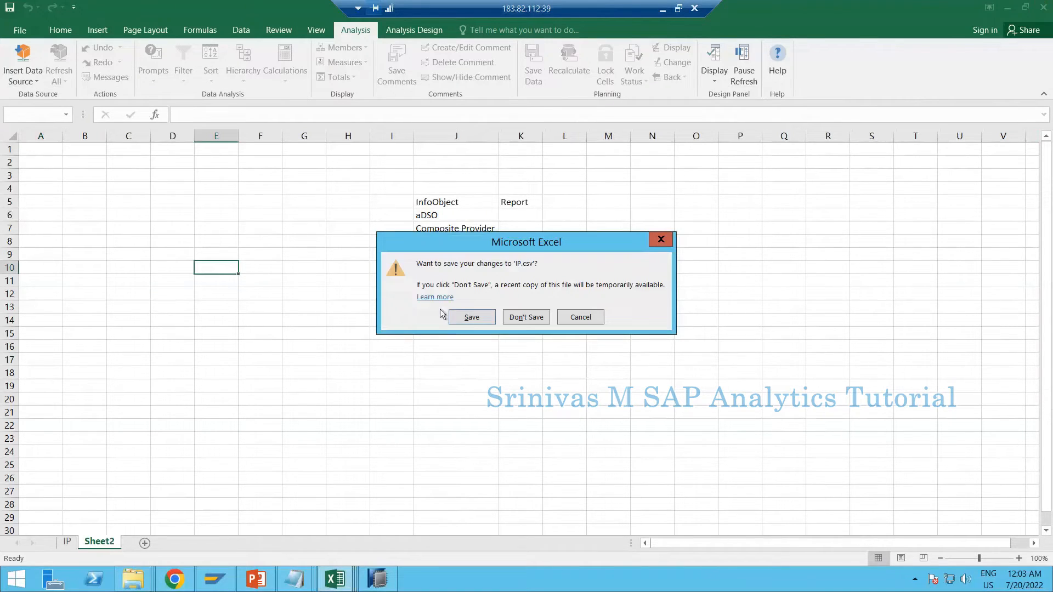
click(470, 322)
click(531, 333)
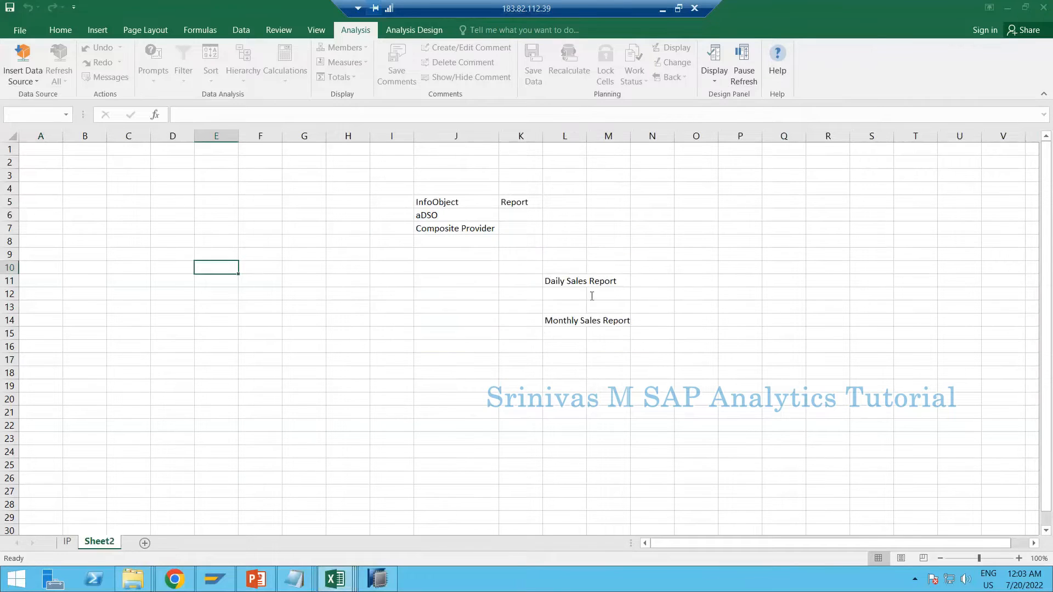
key(Escape)
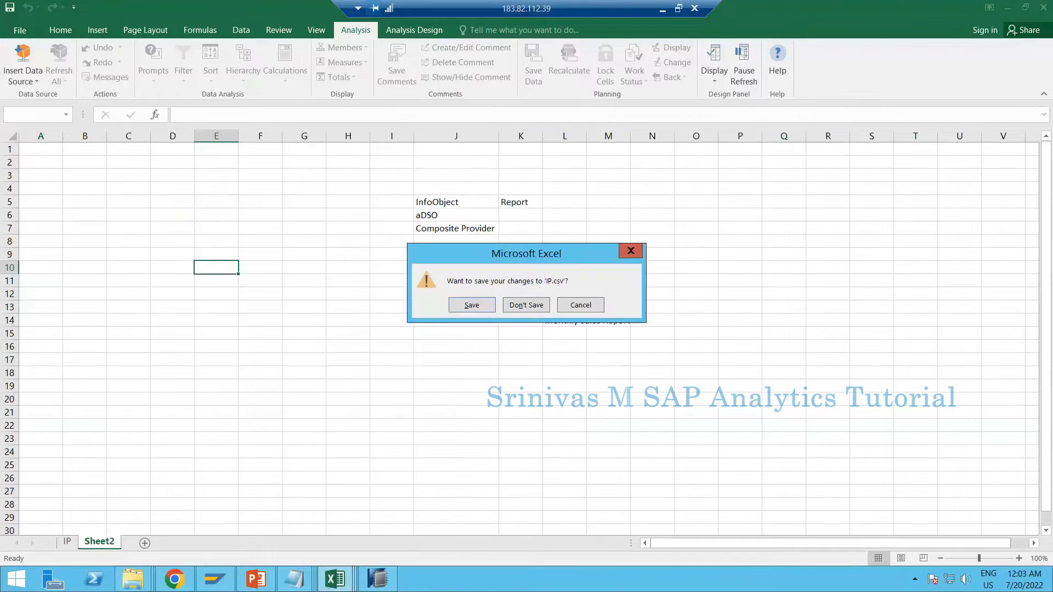
click(536, 307)
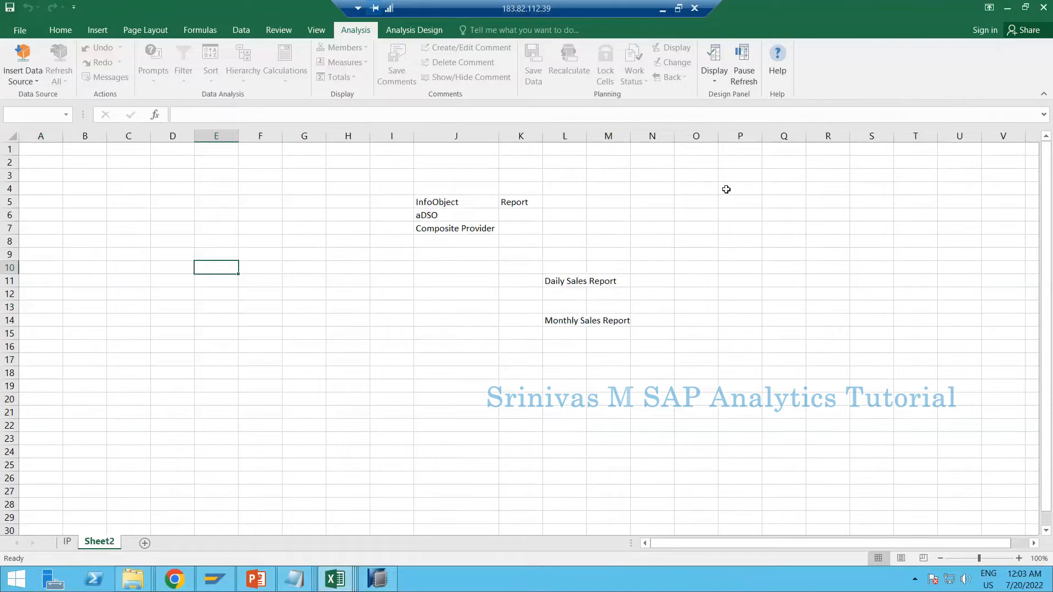
click(1044, 7)
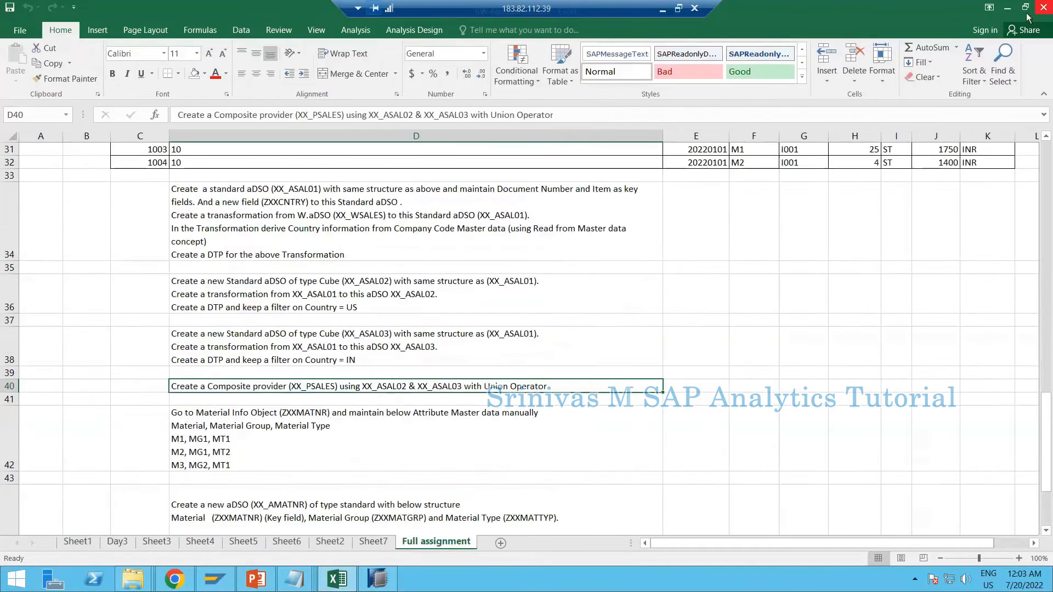
click(1042, 9)
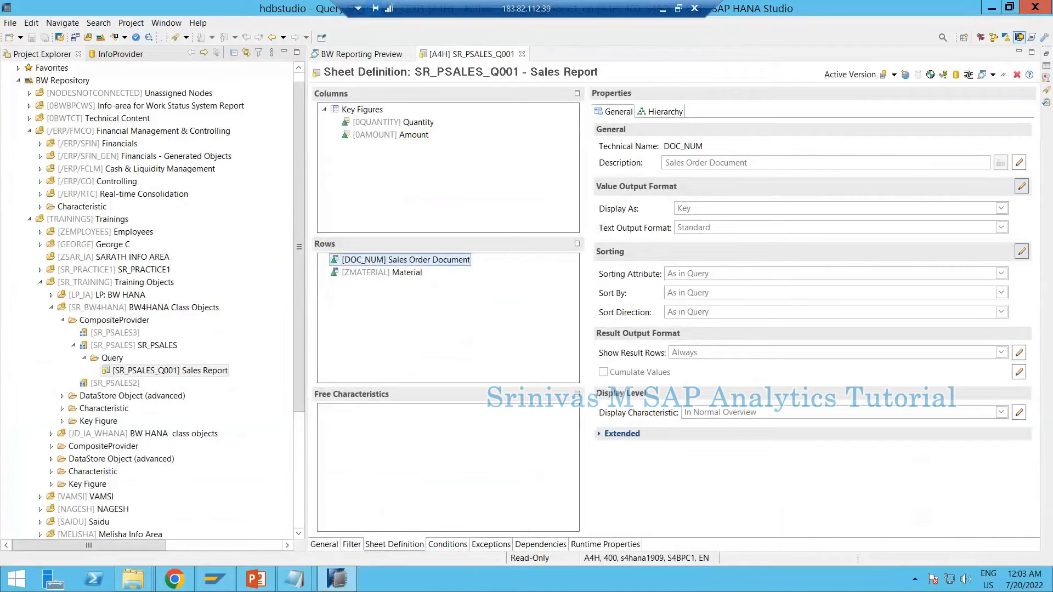
Start Analysis for Microsoft Excel from the installed Windows applications and create a blank workbook
click(21, 579)
click(341, 219)
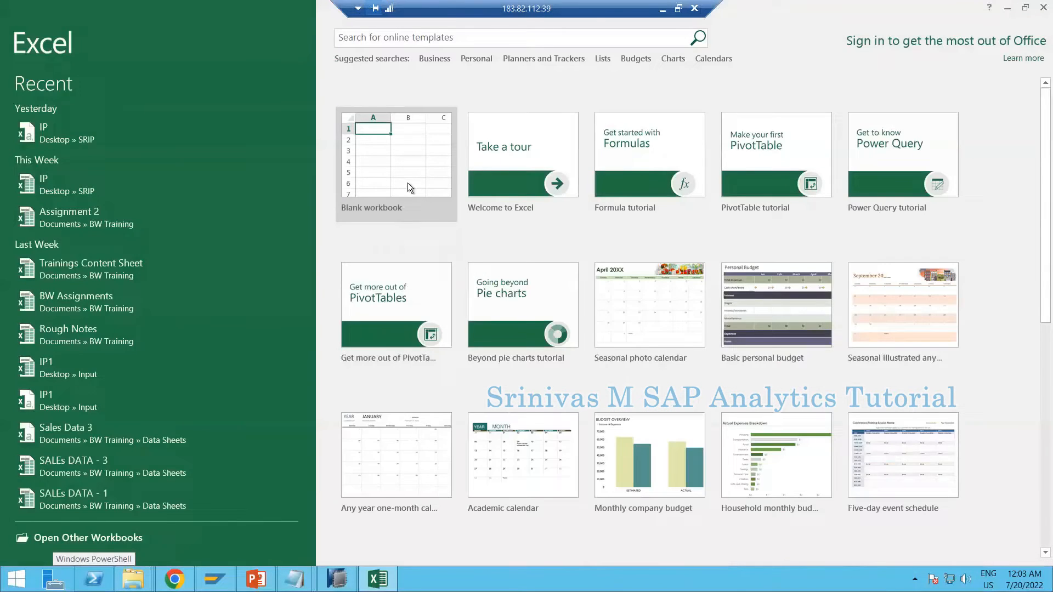
click(407, 182)
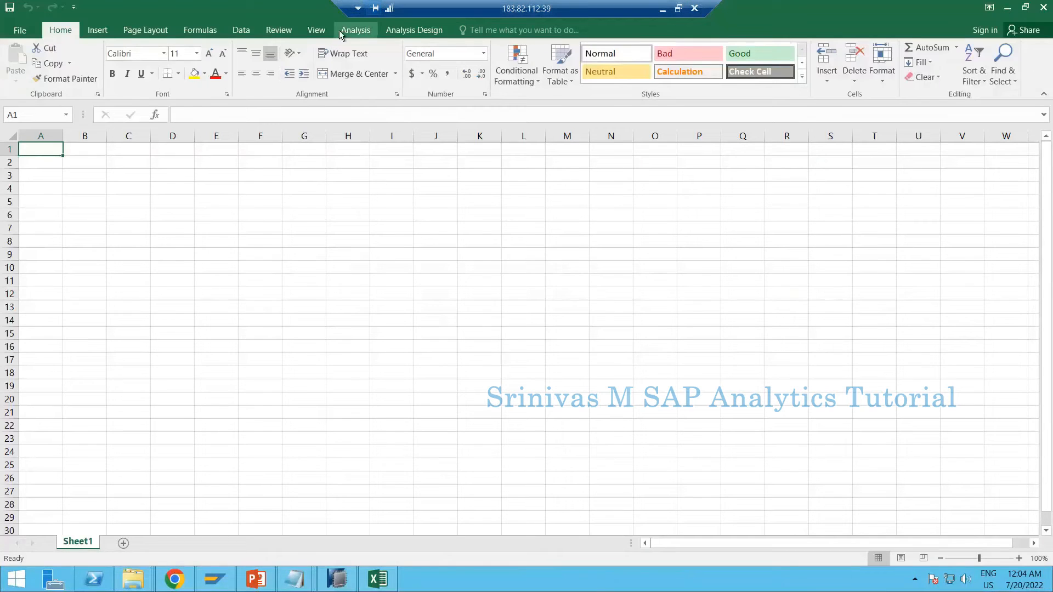
Open the data source selection for an analysis at cell A1, skipping the SAP BusinessObjects logon
click(340, 30)
click(23, 78)
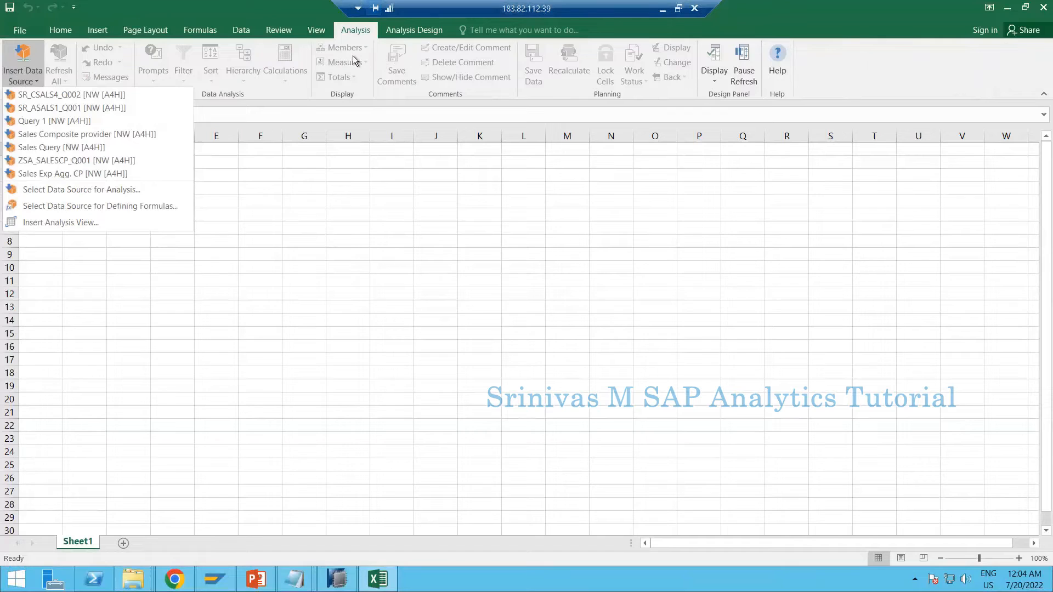
click(35, 192)
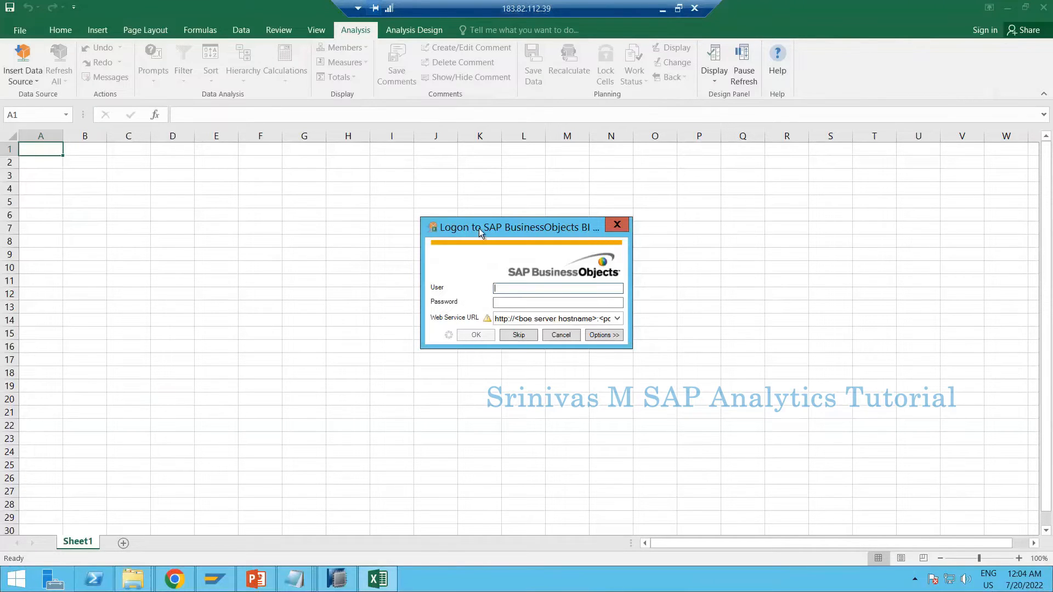
drag(479, 228, 414, 210)
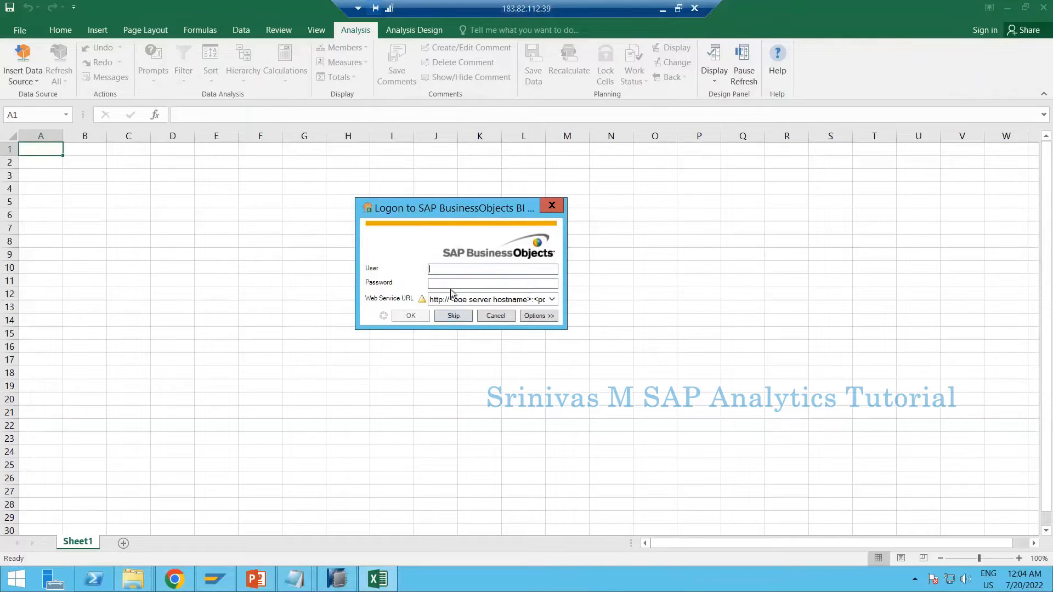
click(453, 316)
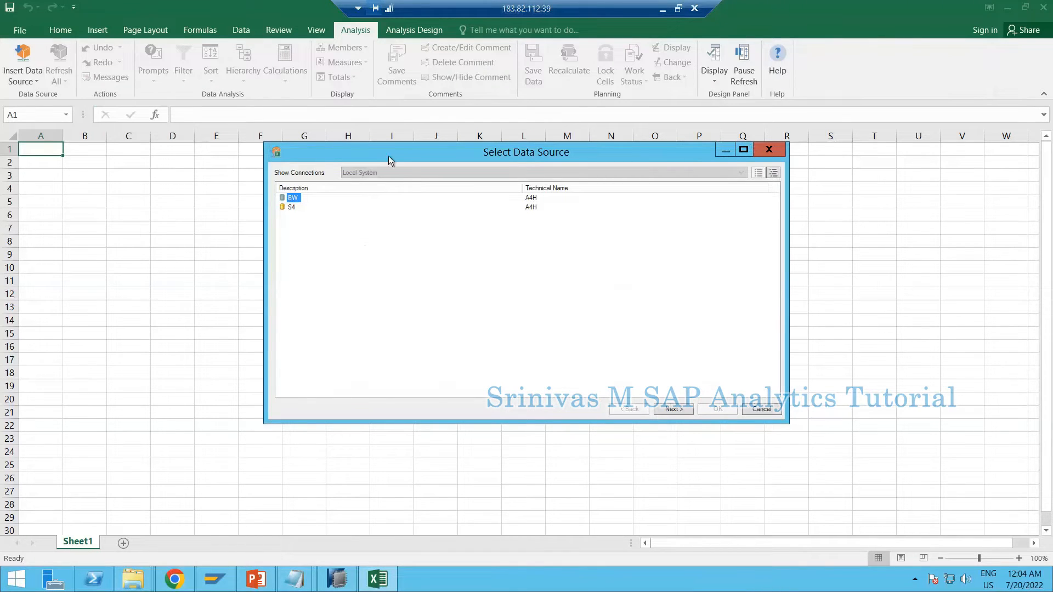
Compare the systems offered in the data source selection with the connections in SAP Logon
click(229, 573)
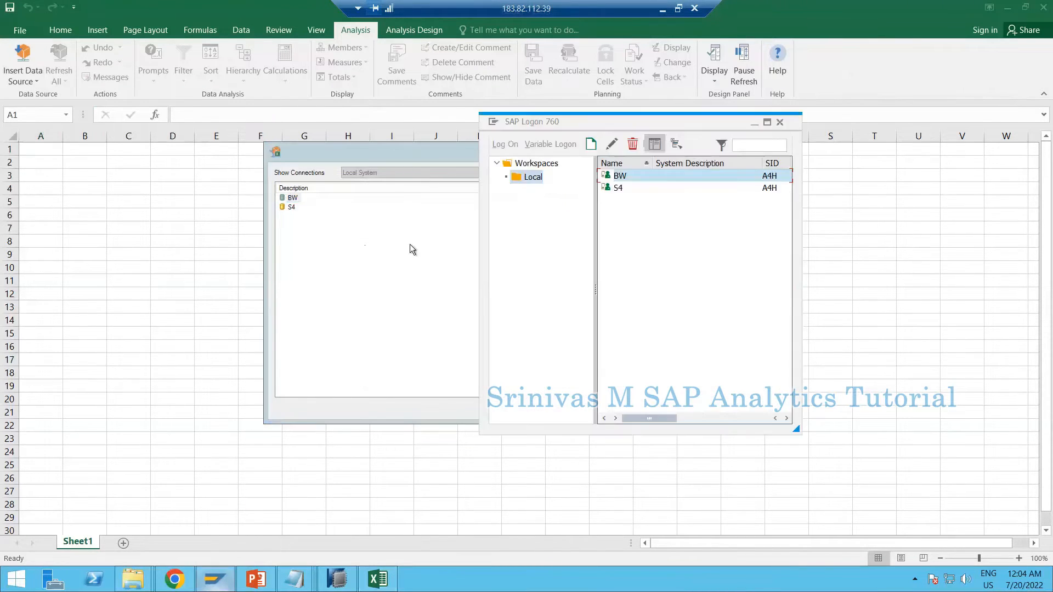
drag(580, 118, 756, 164)
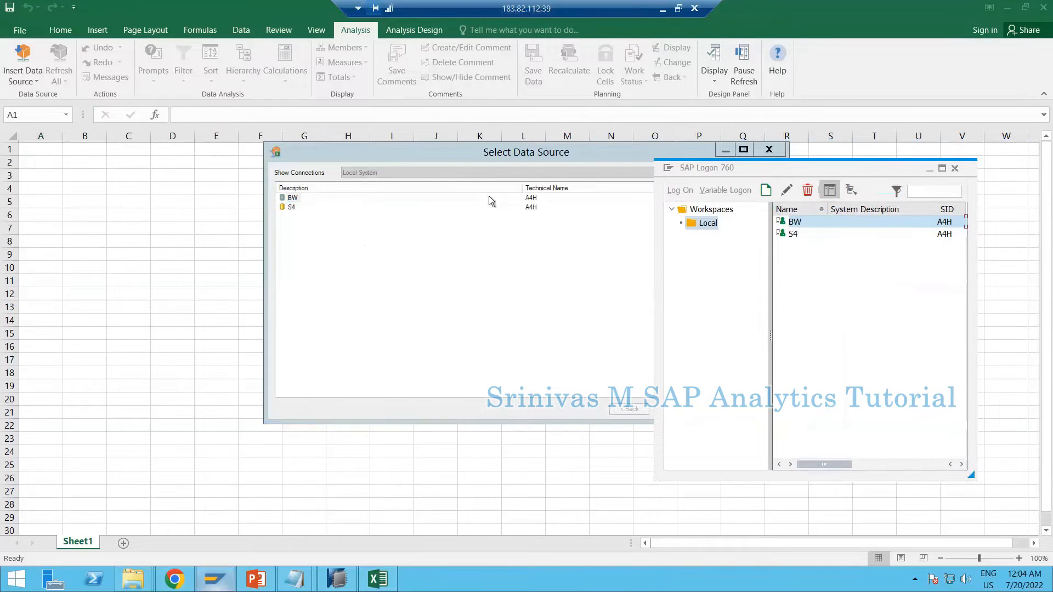
click(930, 169)
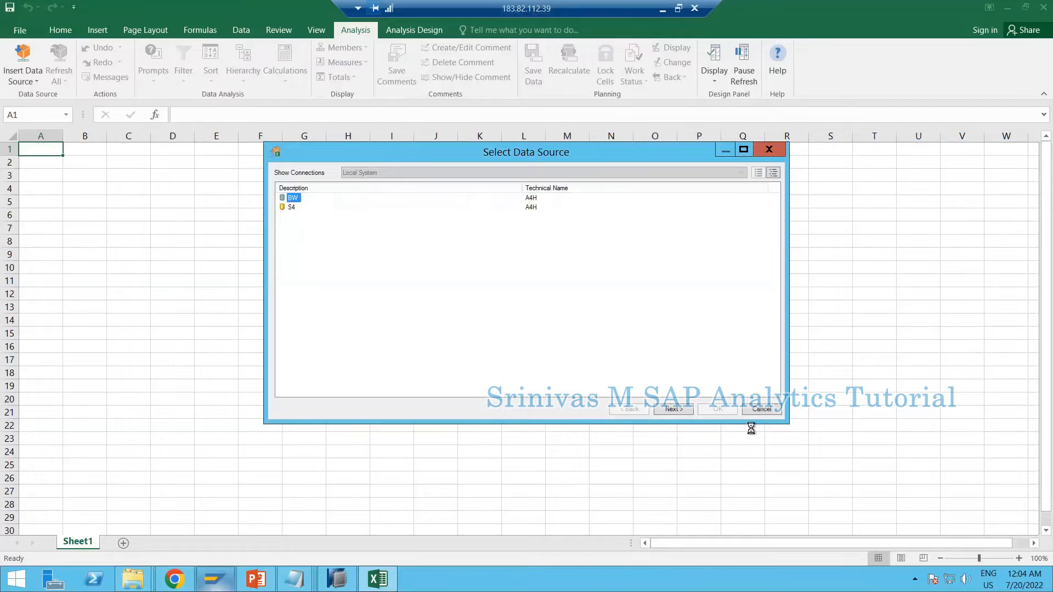
Log on to system BW by entering the account password, and continue despite the insecure connection
click(678, 411)
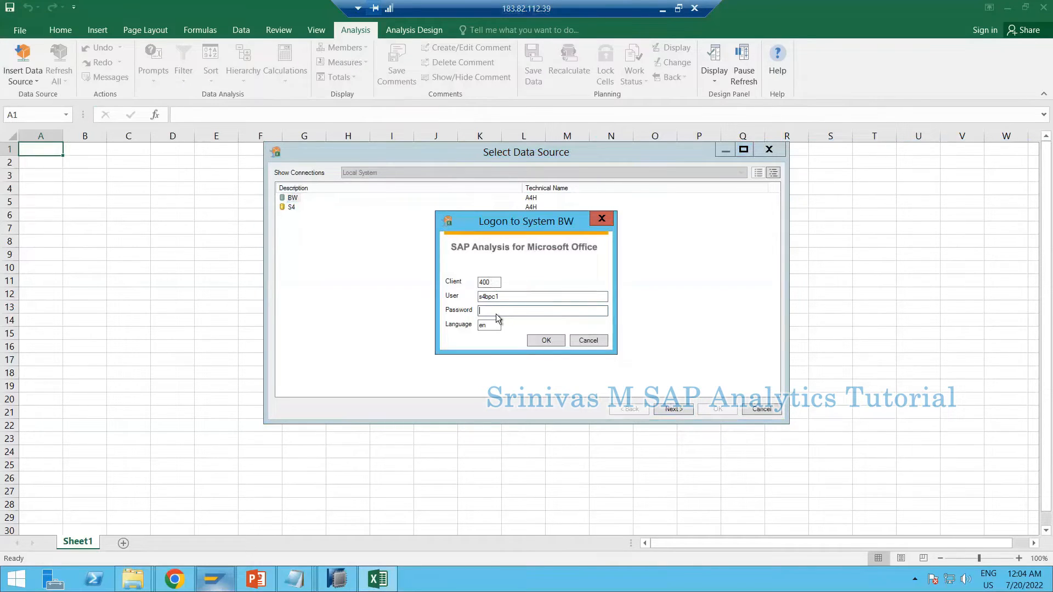
text(*******)
key(Return)
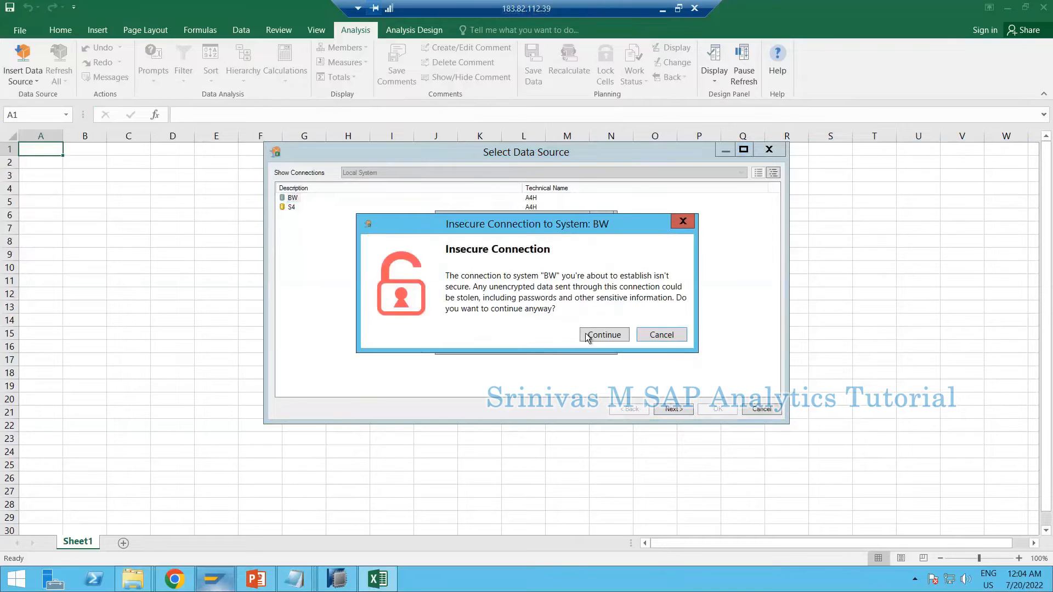
click(583, 334)
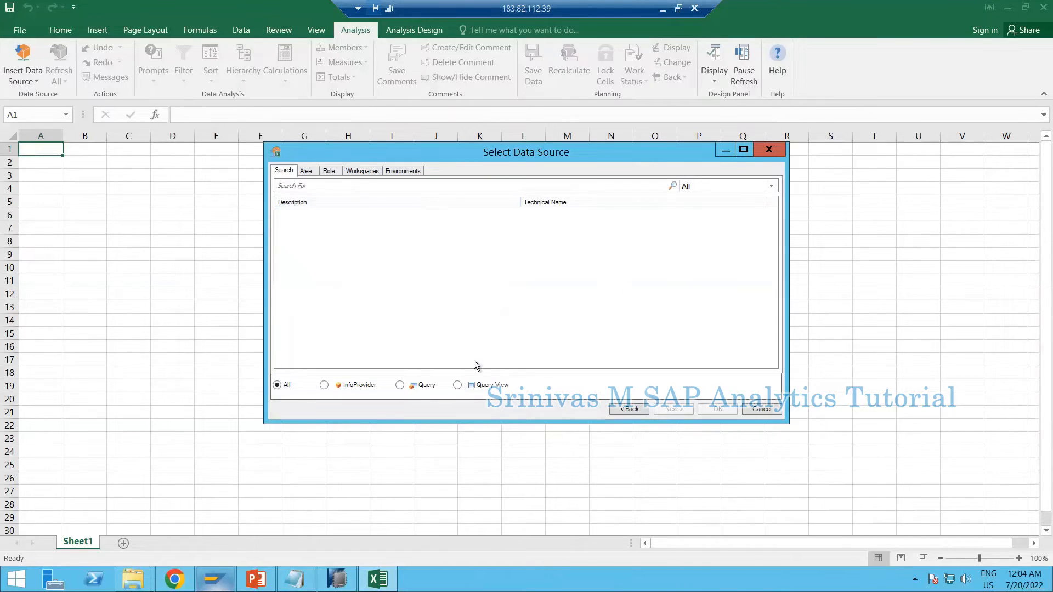
Switch to SAP HANA Studio and copy the technical name SR_PSALES_Q001 from the query's general properties
click(337, 579)
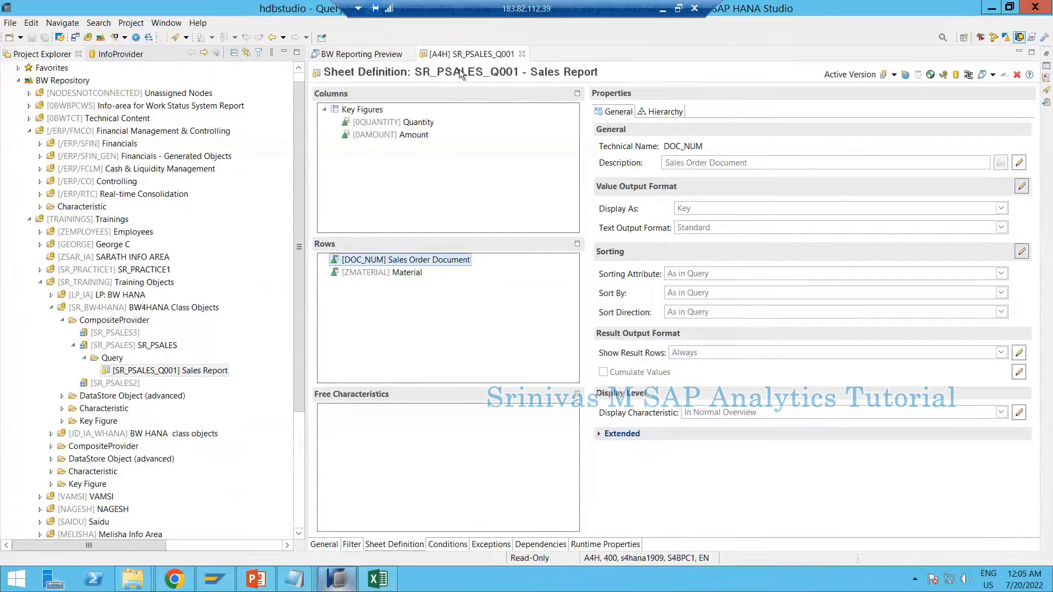
click(324, 545)
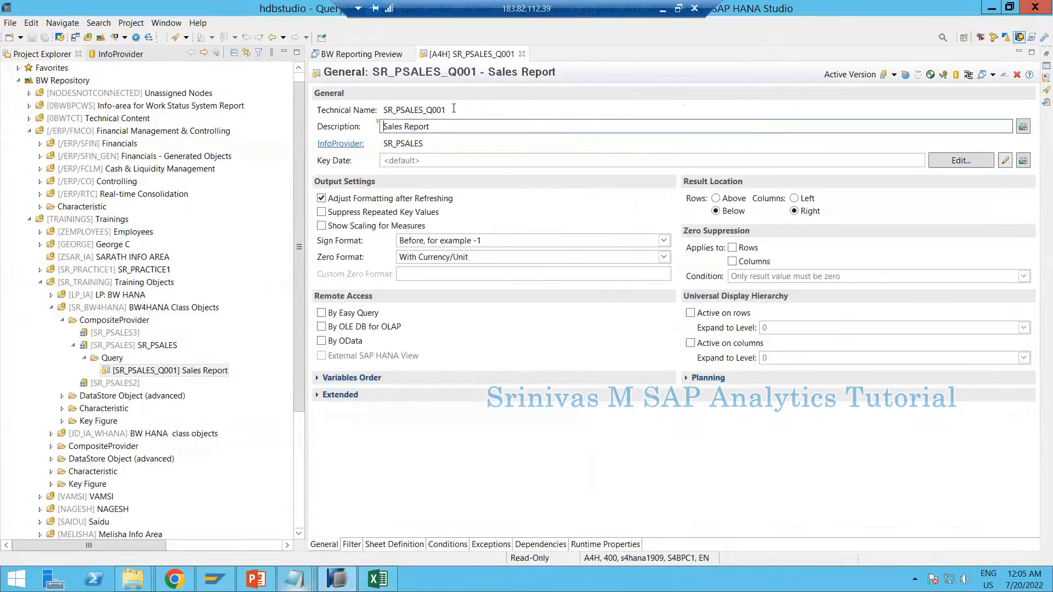
drag(440, 108, 368, 119)
key(ctrl+c)
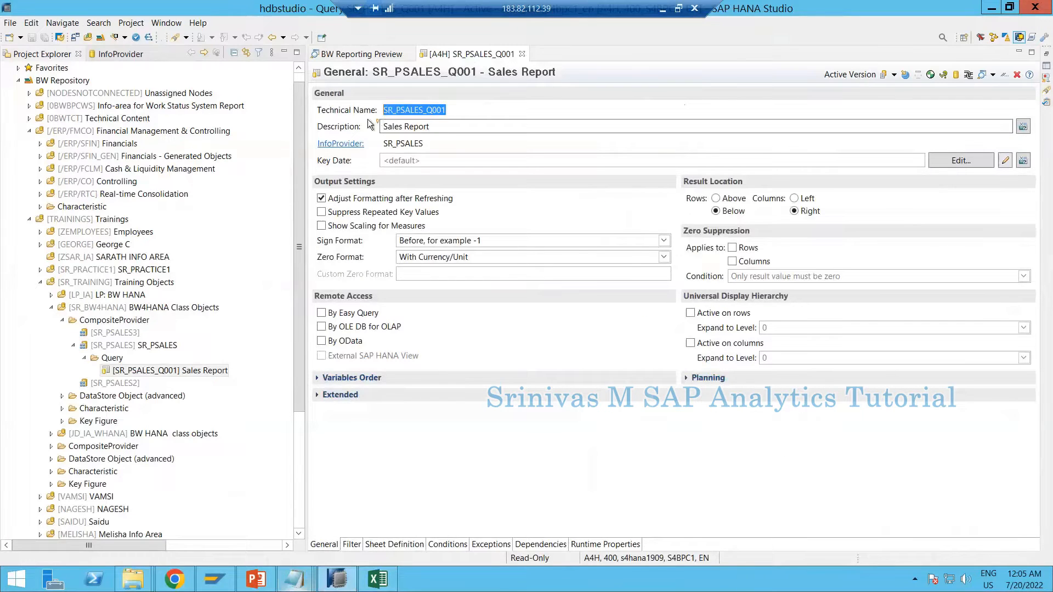
Return to Excel, search only queries for SR_PSALES_Q001 and insert Sales Report as the data source
click(377, 579)
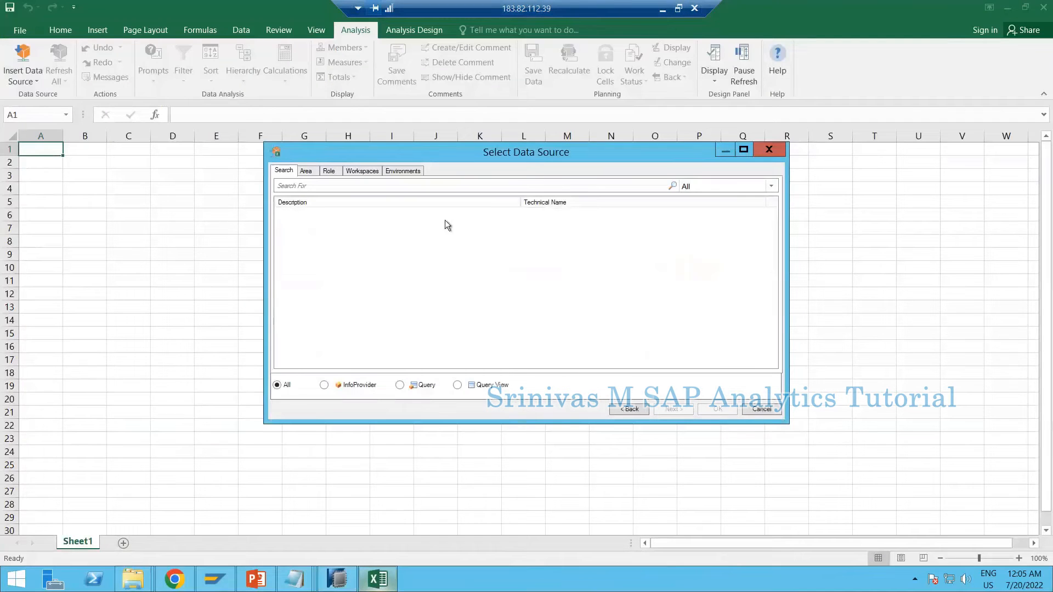
click(400, 385)
click(339, 187)
key(ctrl+v)
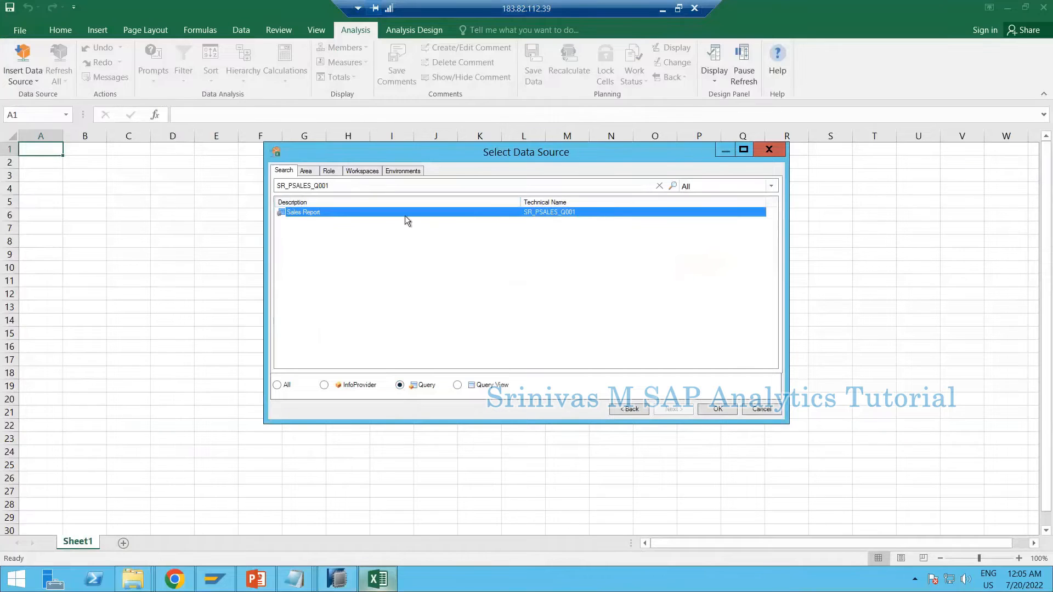
double_click(297, 214)
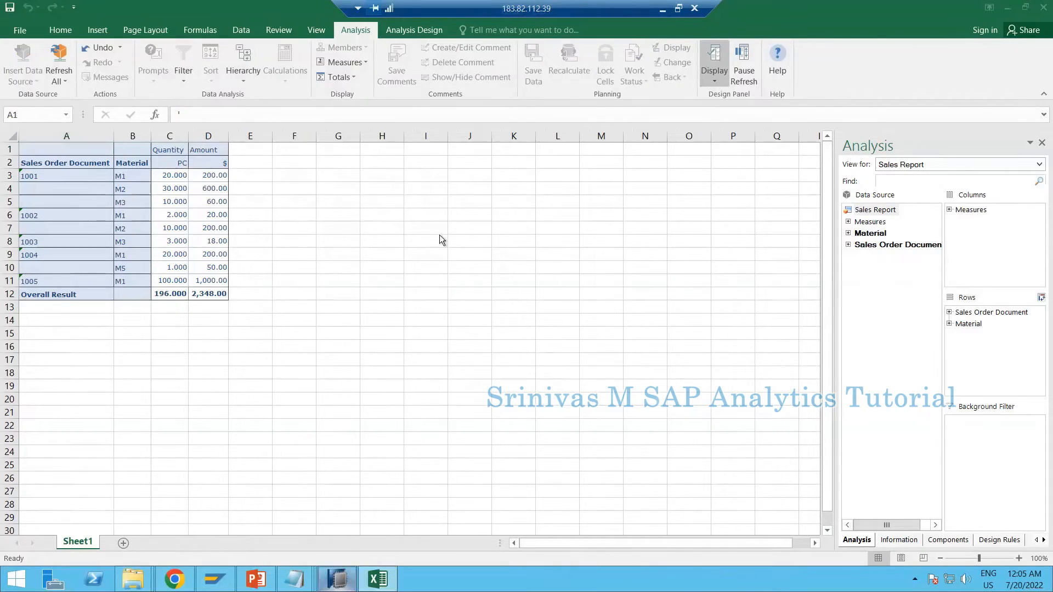
Check the query's sheet definition in SAP HANA Studio, then return to Excel and examine the whole report table against it
click(336, 579)
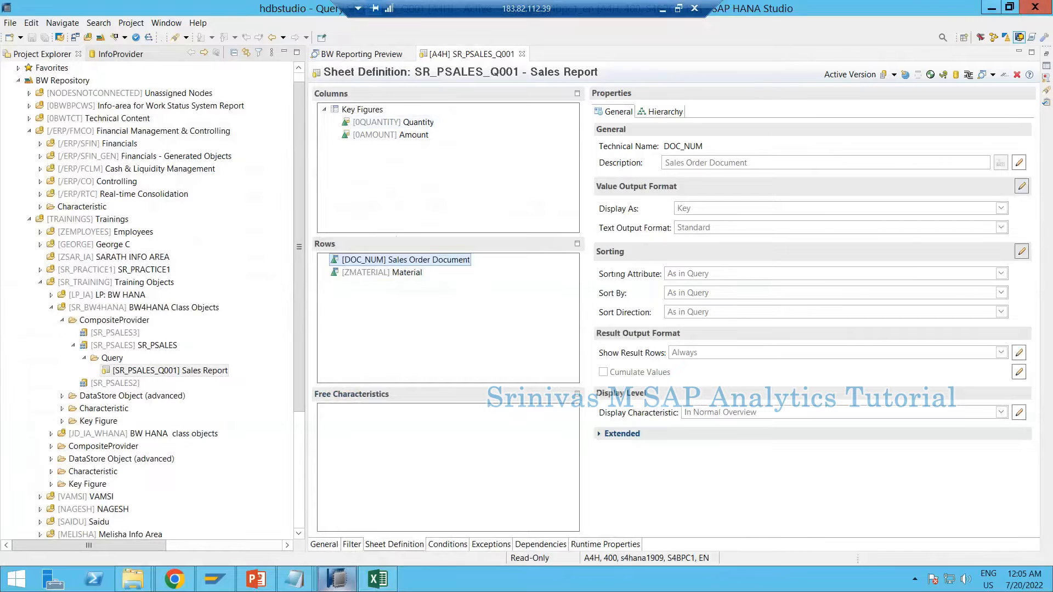
click(992, 8)
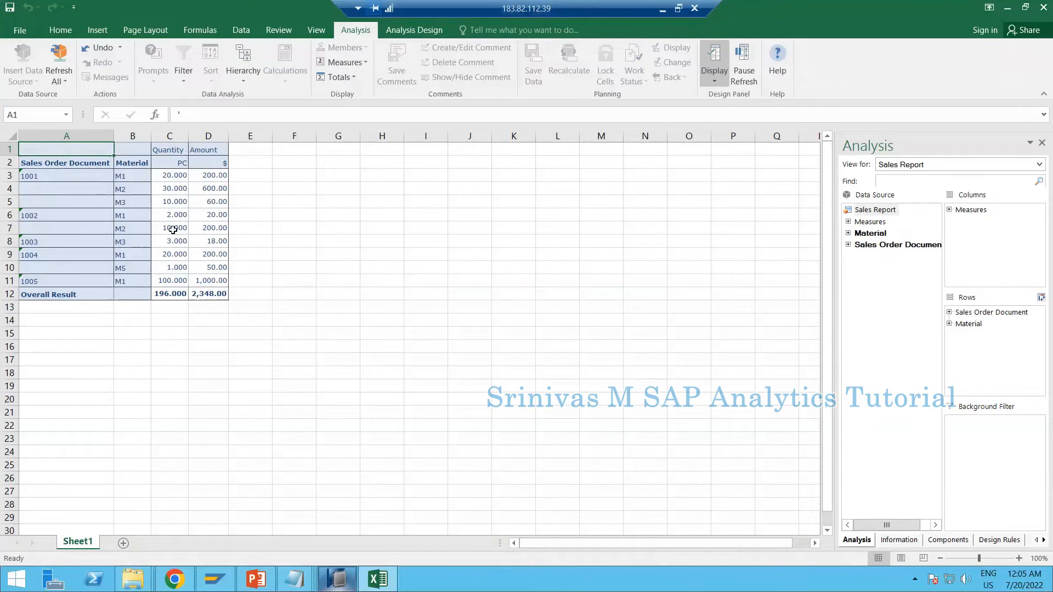
click(55, 144)
drag(50, 156, 216, 296)
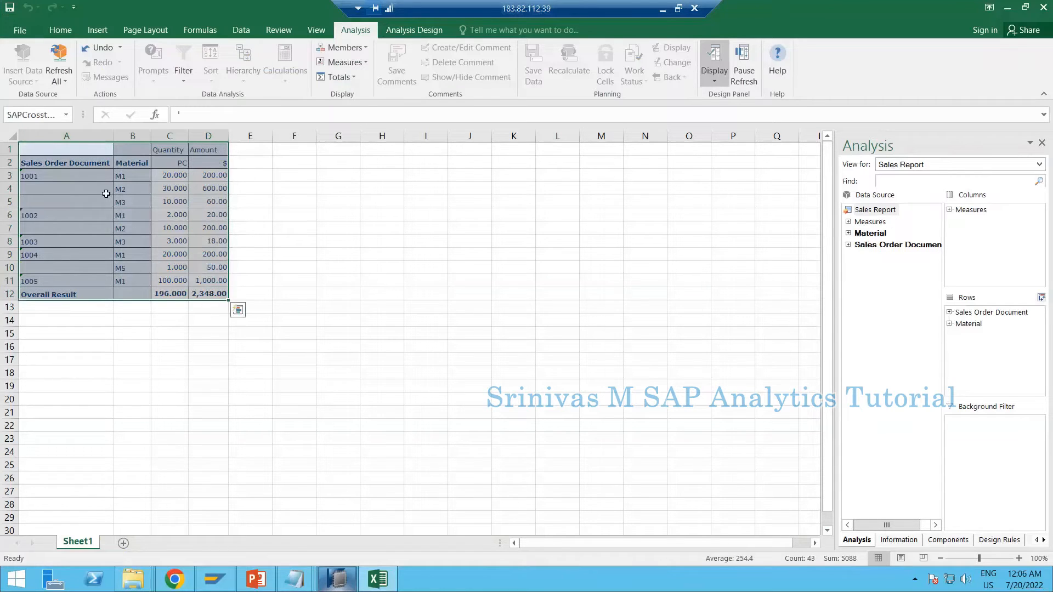
click(294, 236)
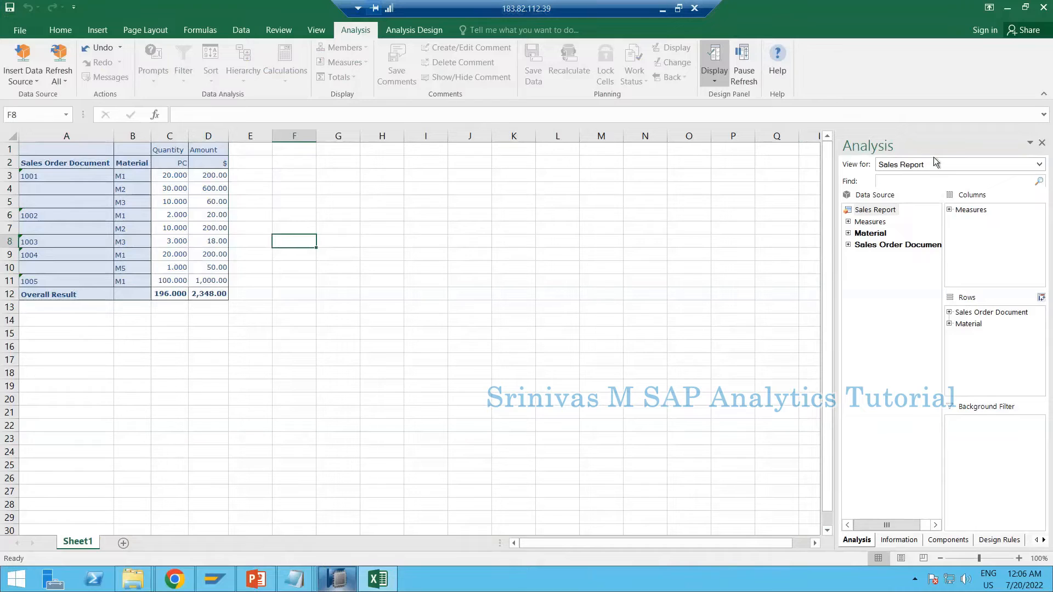
Hide the Analysis design panel and display it again
click(1043, 145)
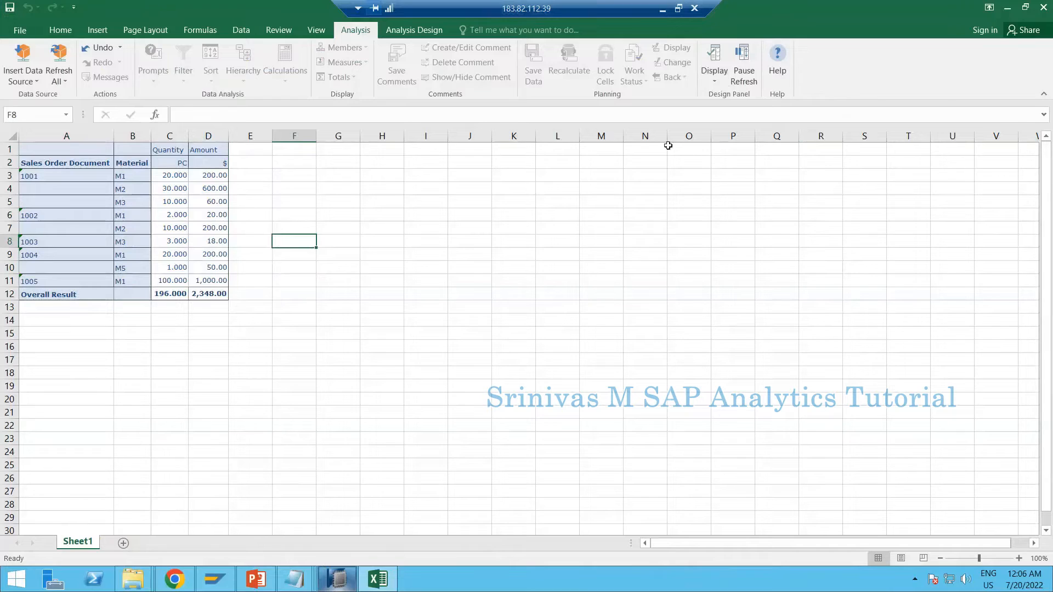
click(715, 81)
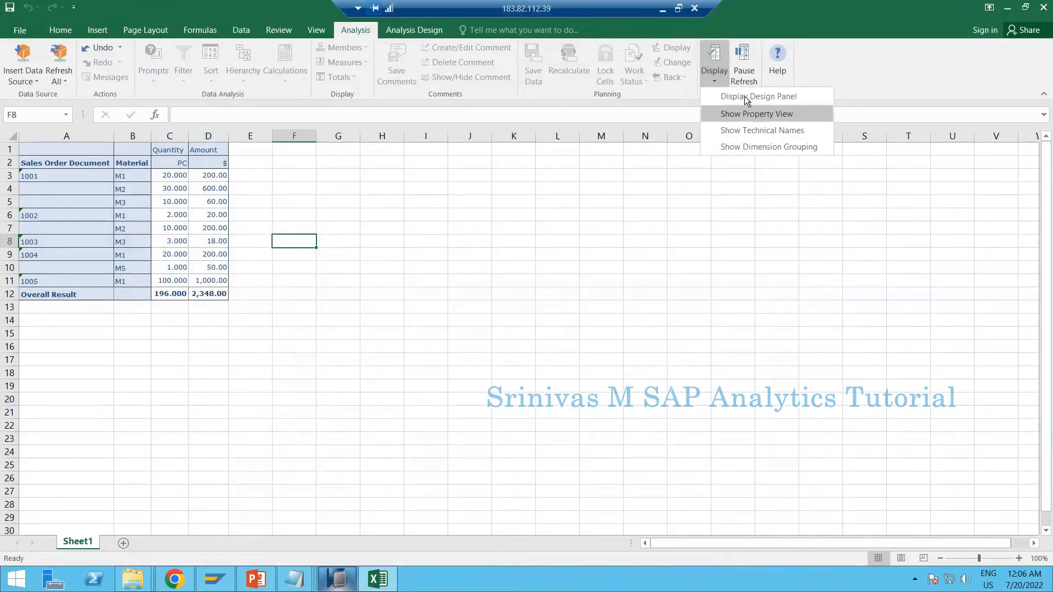
click(758, 96)
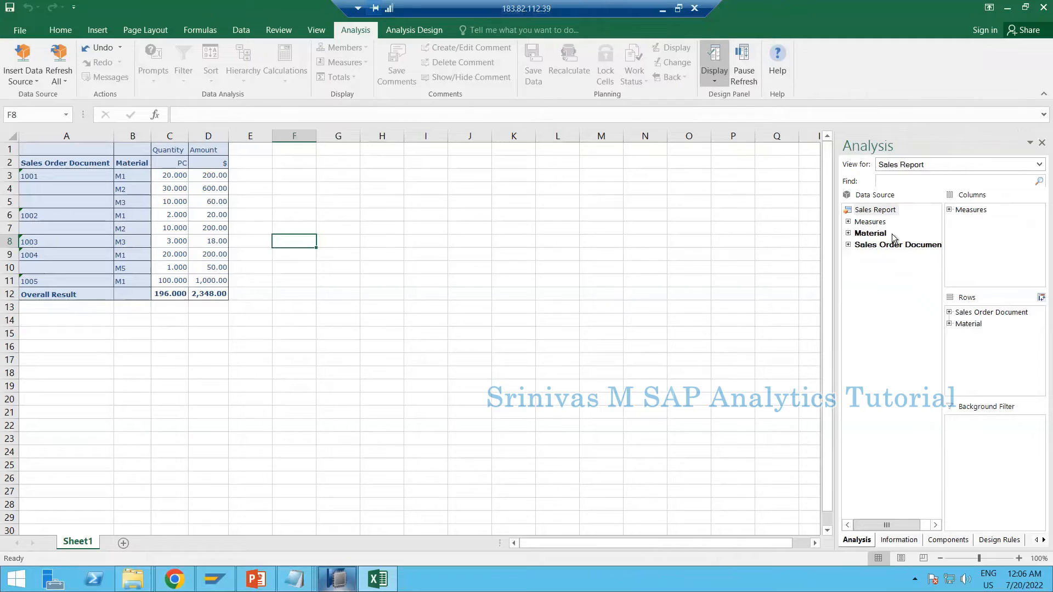
Expand Measures in the Sales Report data source and examine its key figures, Material and Sales Order Document
click(866, 213)
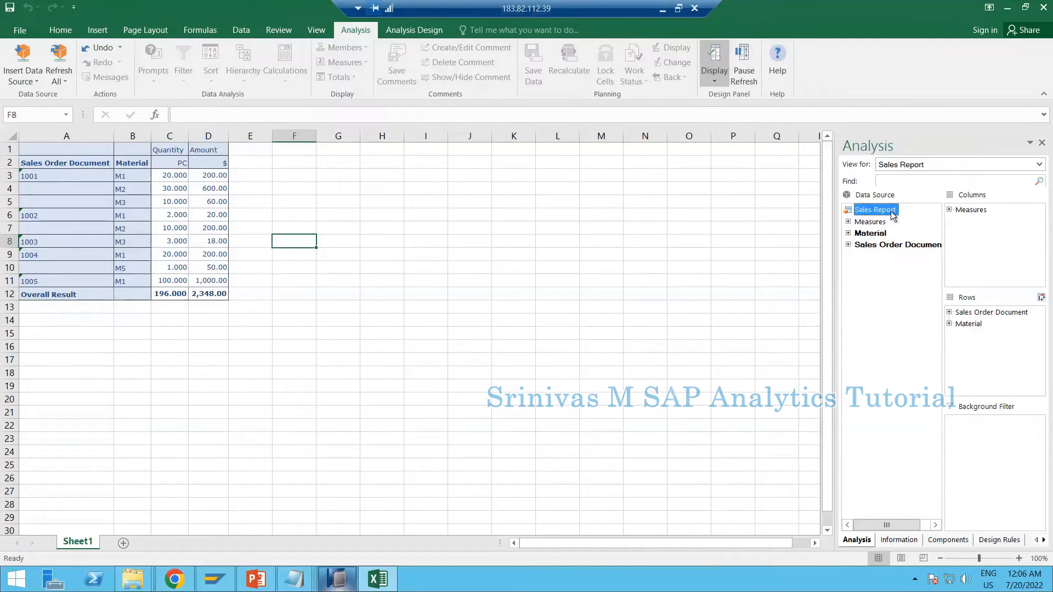
click(864, 224)
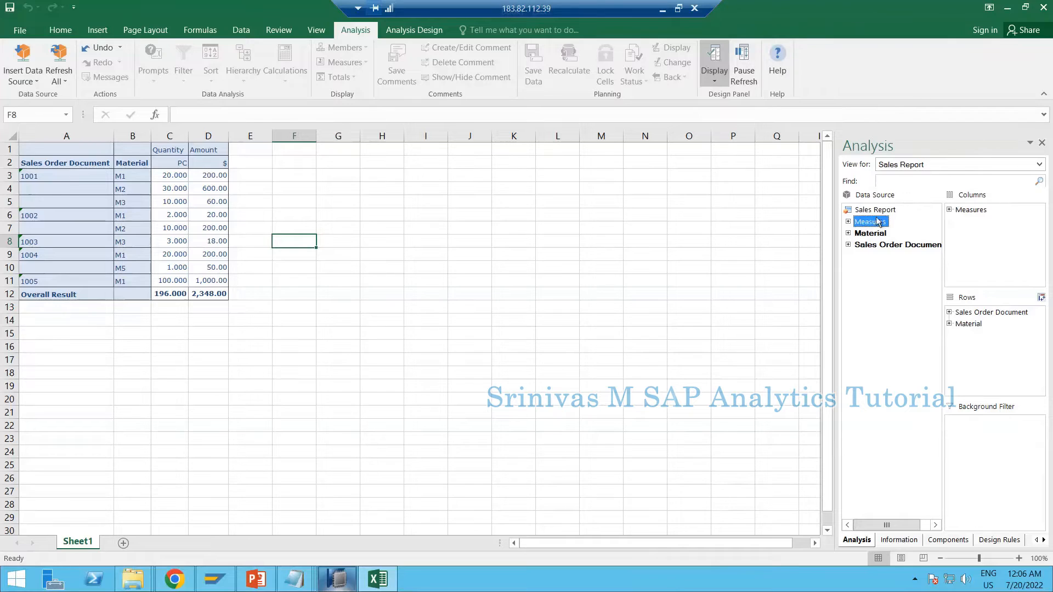
double_click(856, 225)
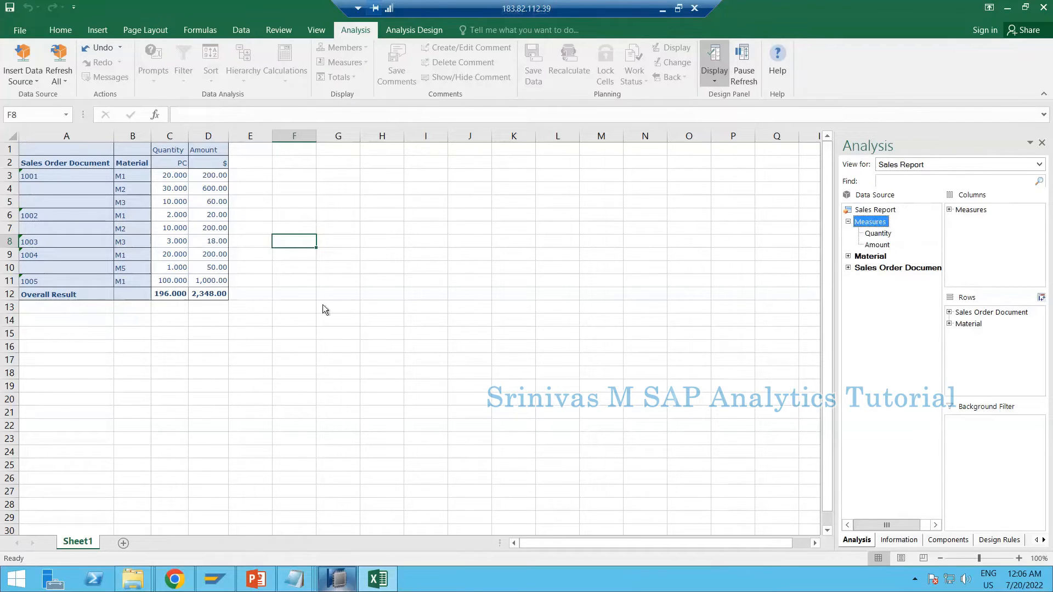
click(868, 258)
click(863, 270)
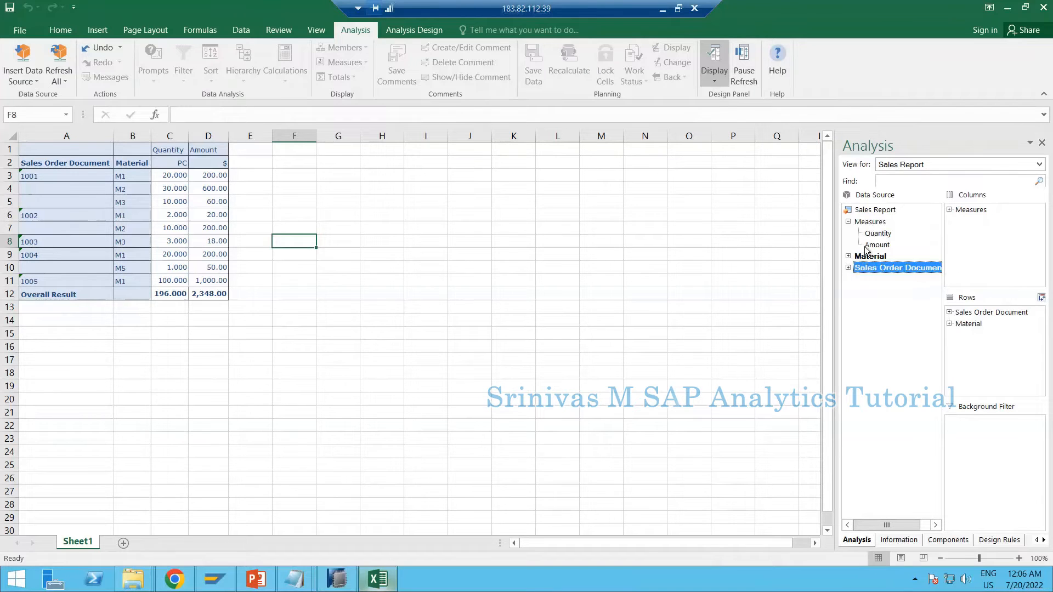
Compare the data source's measures and characteristics with the columns and rows of the sheet definition in SAP HANA Studio
click(337, 579)
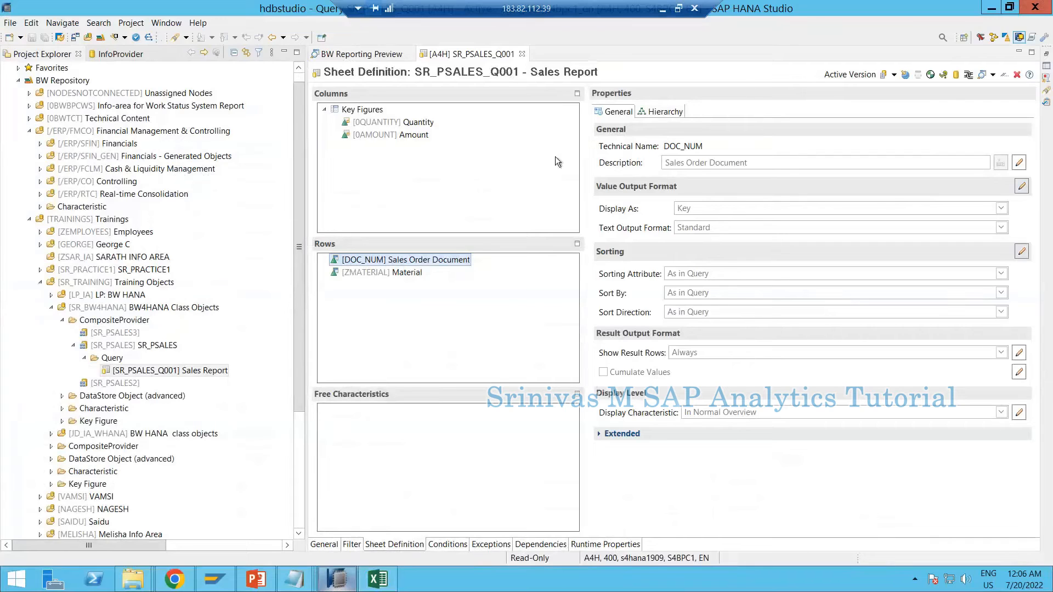
click(378, 579)
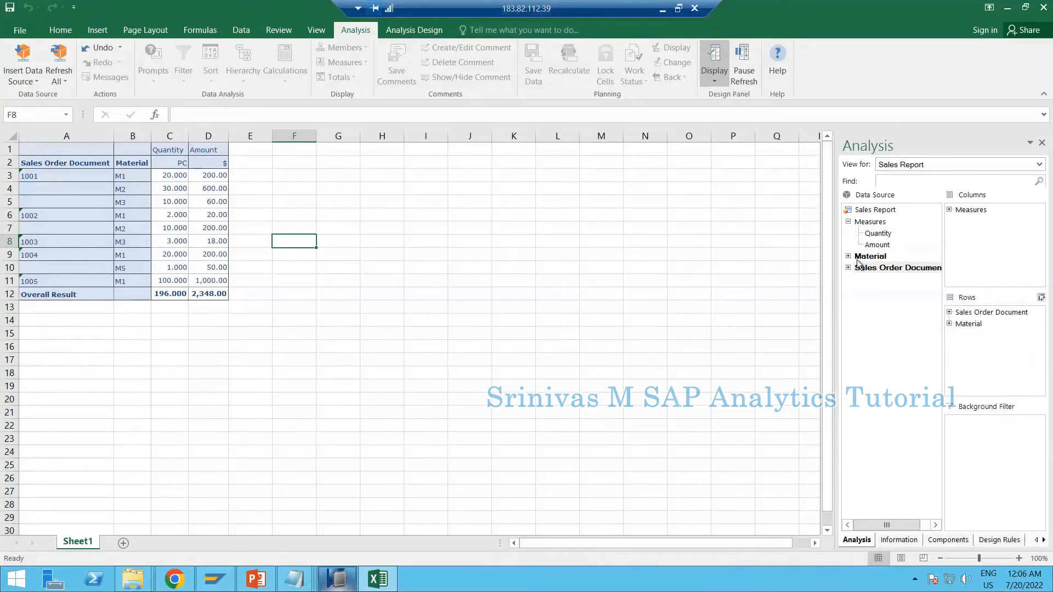
click(871, 225)
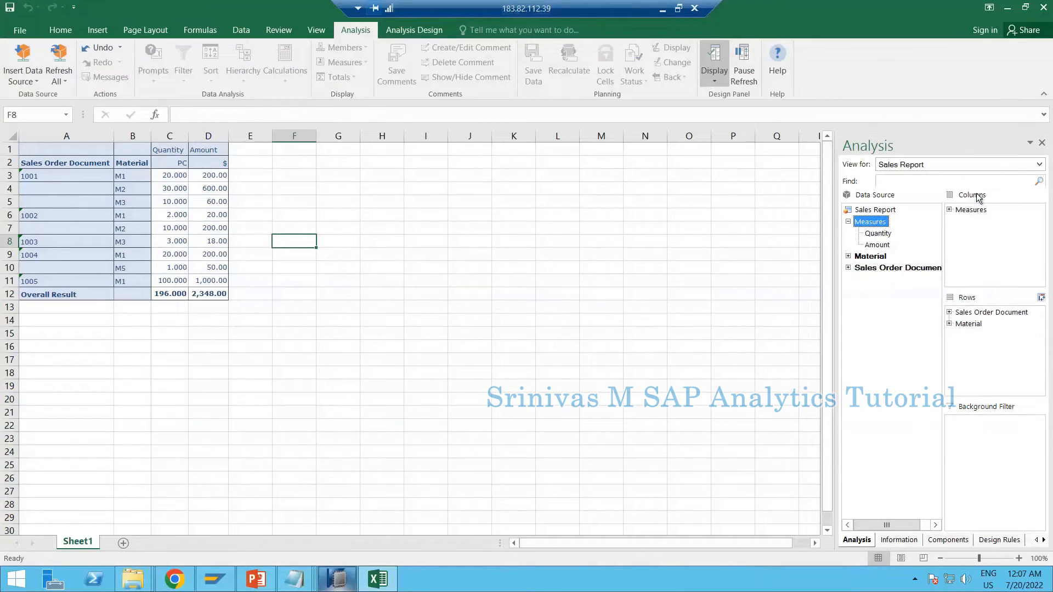
click(343, 582)
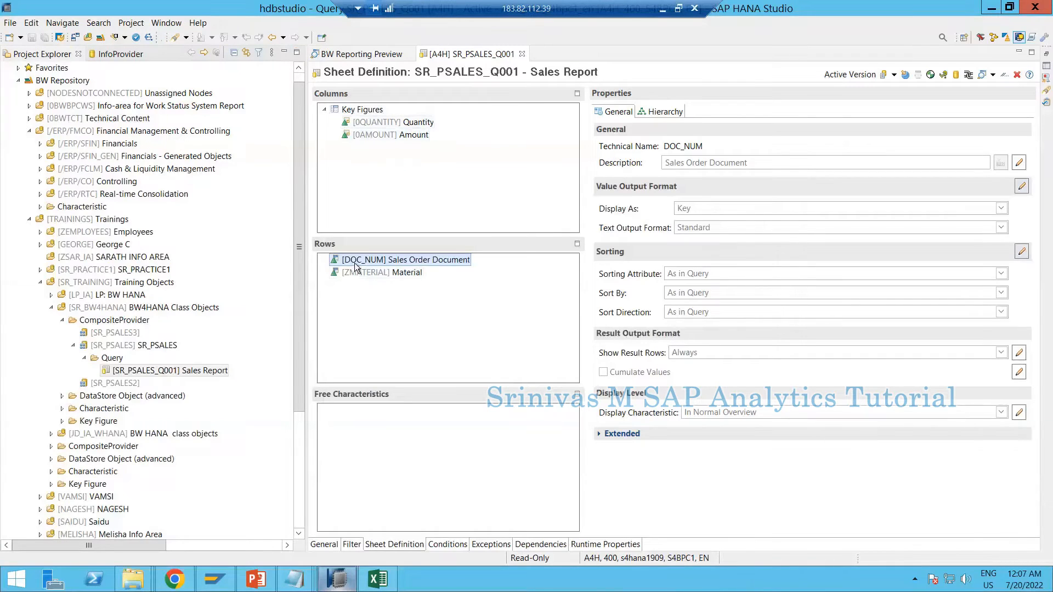
click(992, 7)
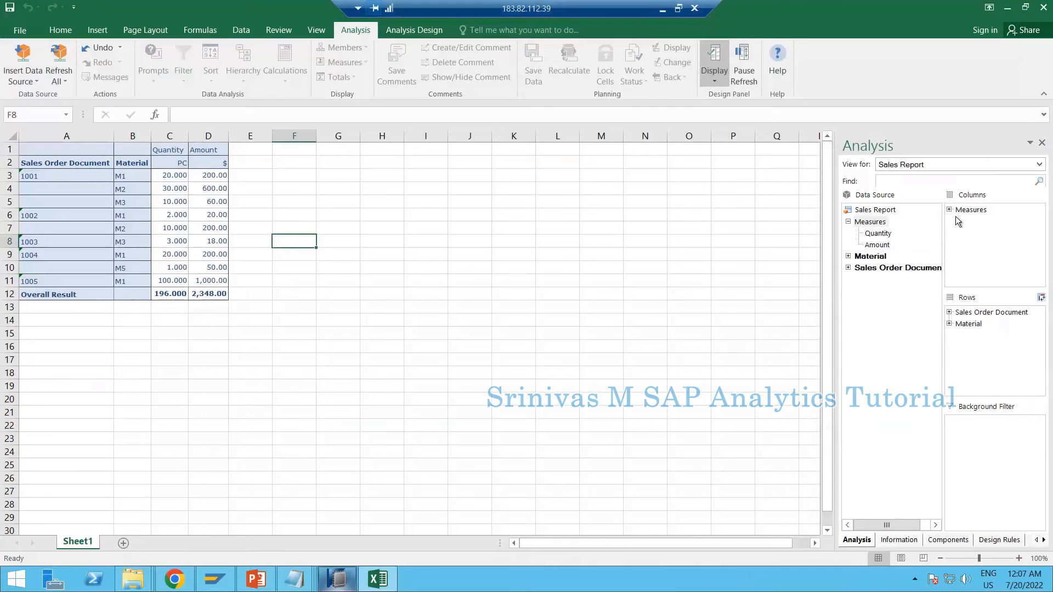
Expand Measures in the report's column layout and compare the column and row fields with the query definition in SAP HANA Studio
click(951, 210)
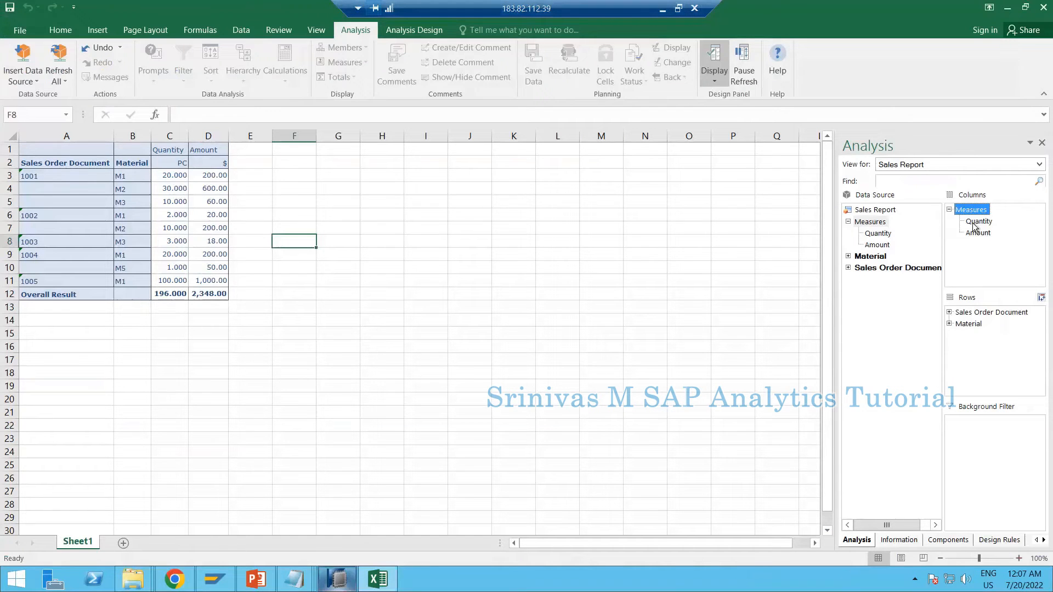
click(967, 314)
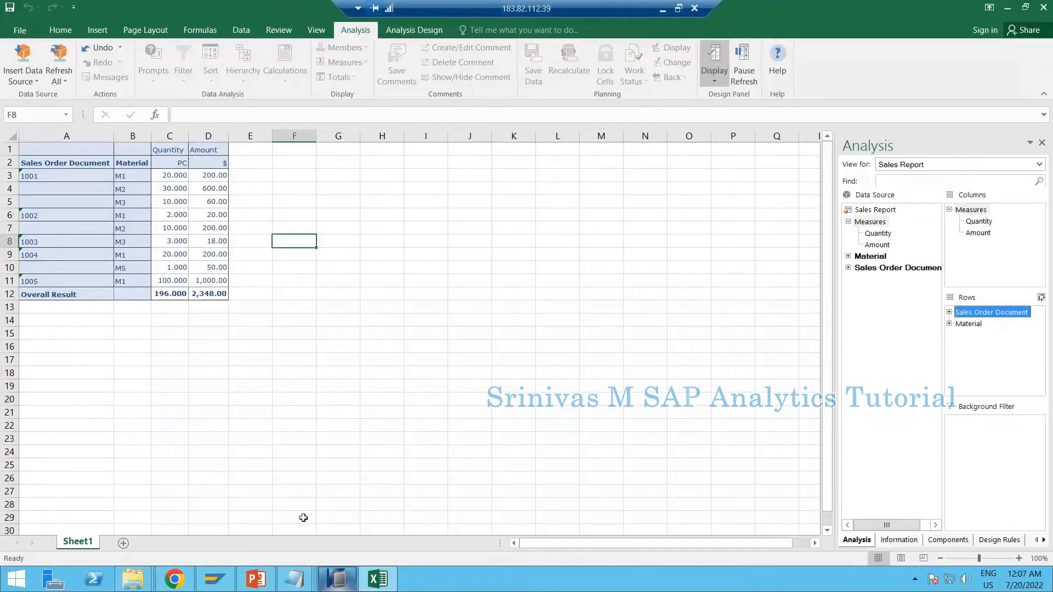
click(341, 581)
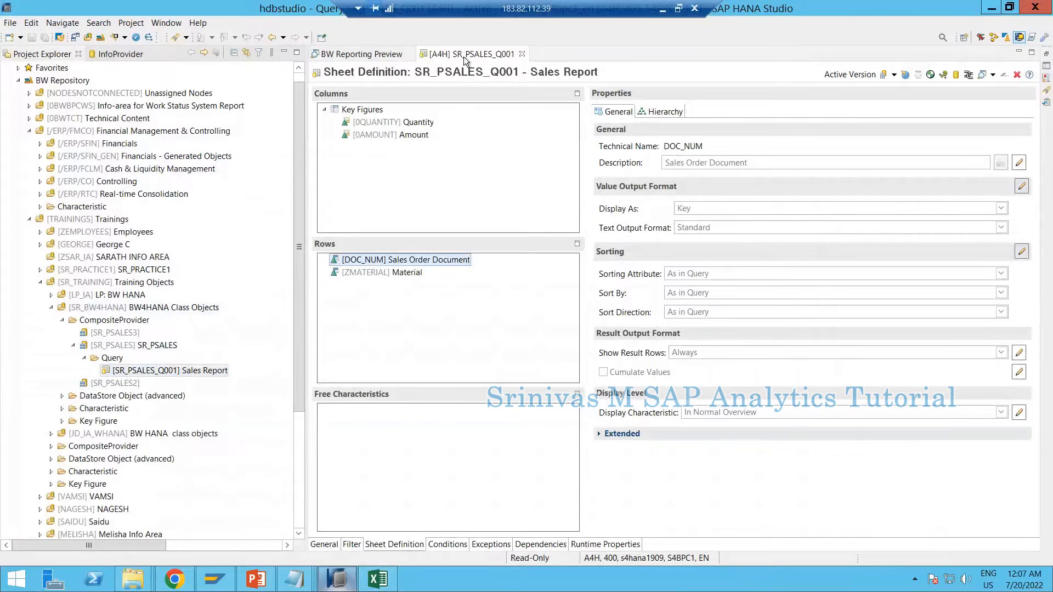
key(alt+Tab)
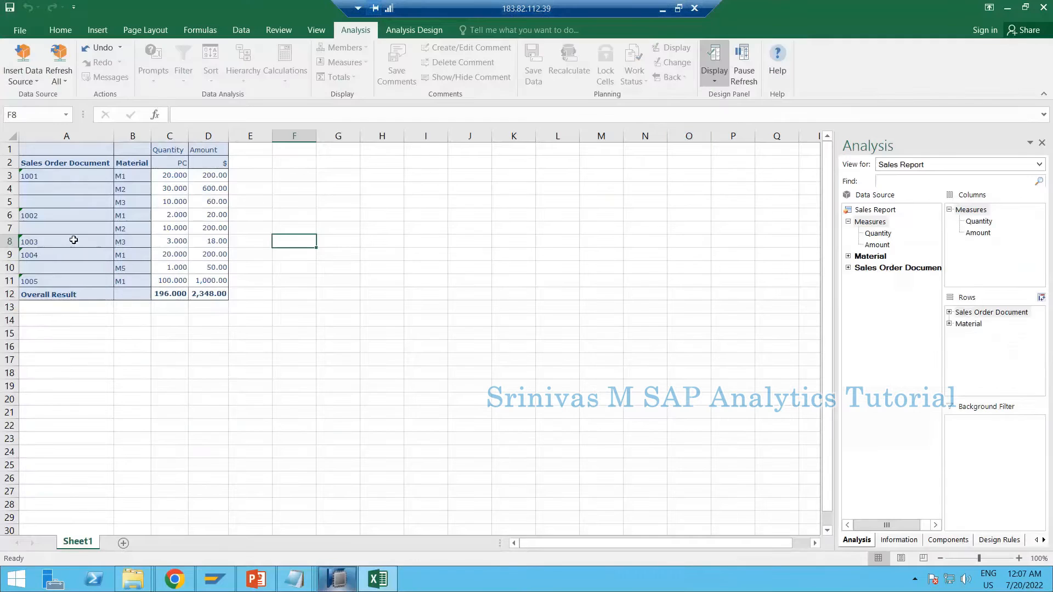
Remove Sales Order Document from the report's rows, keeping only Material
click(41, 152)
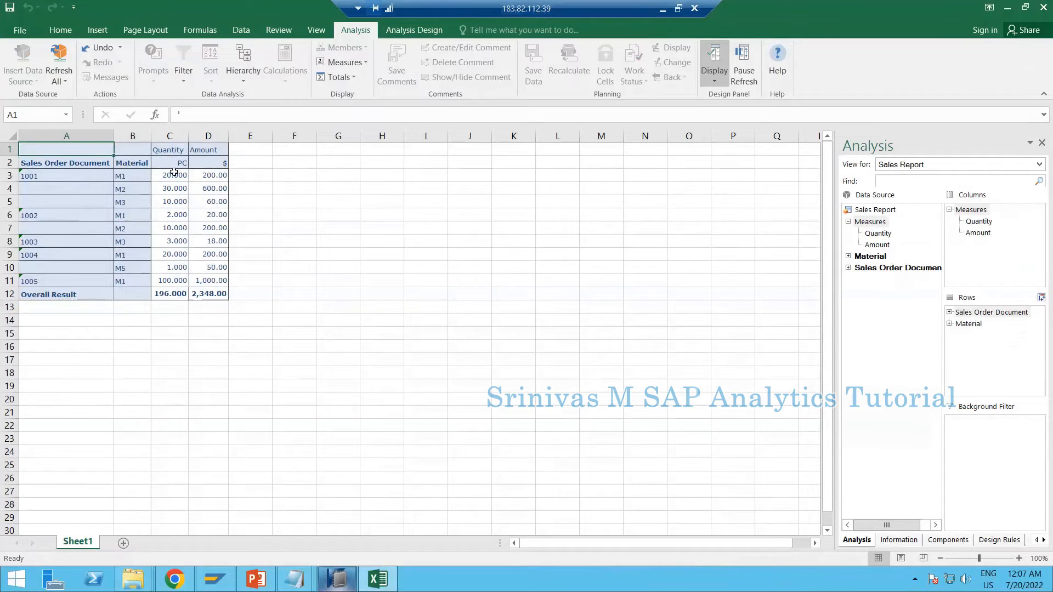
click(130, 158)
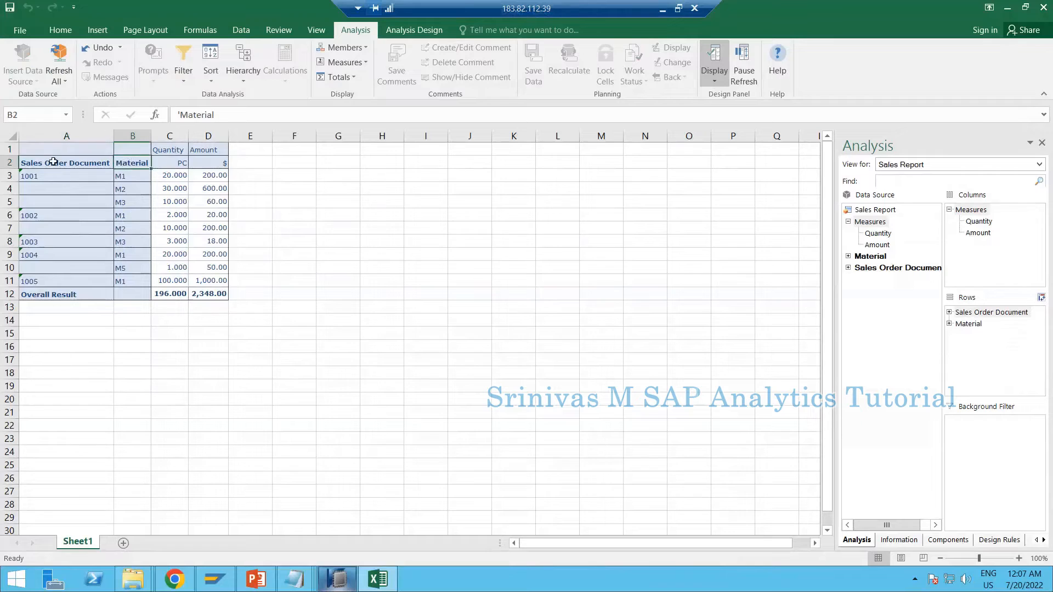
click(96, 165)
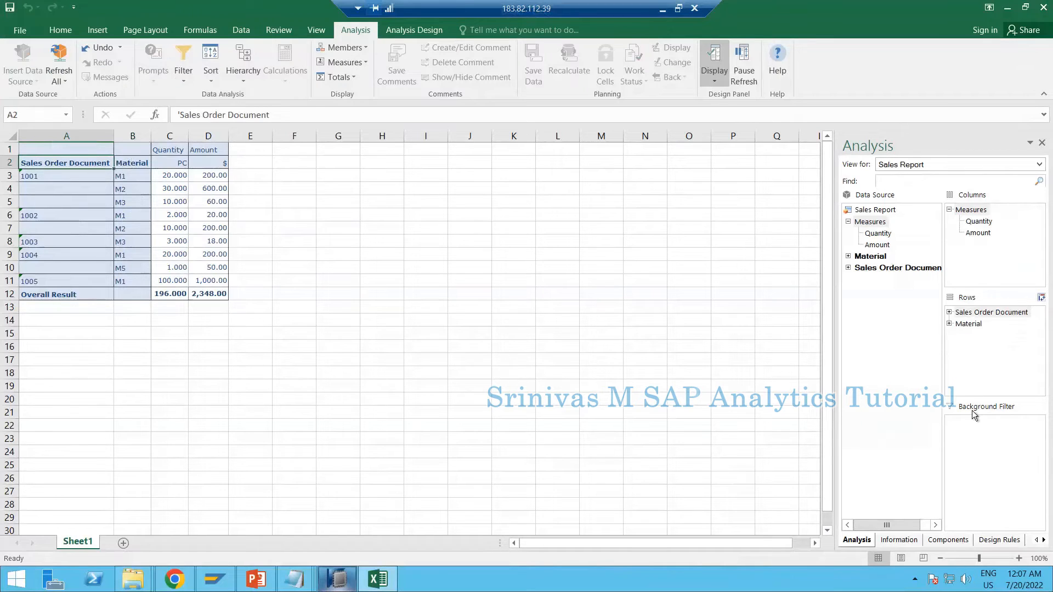
click(955, 315)
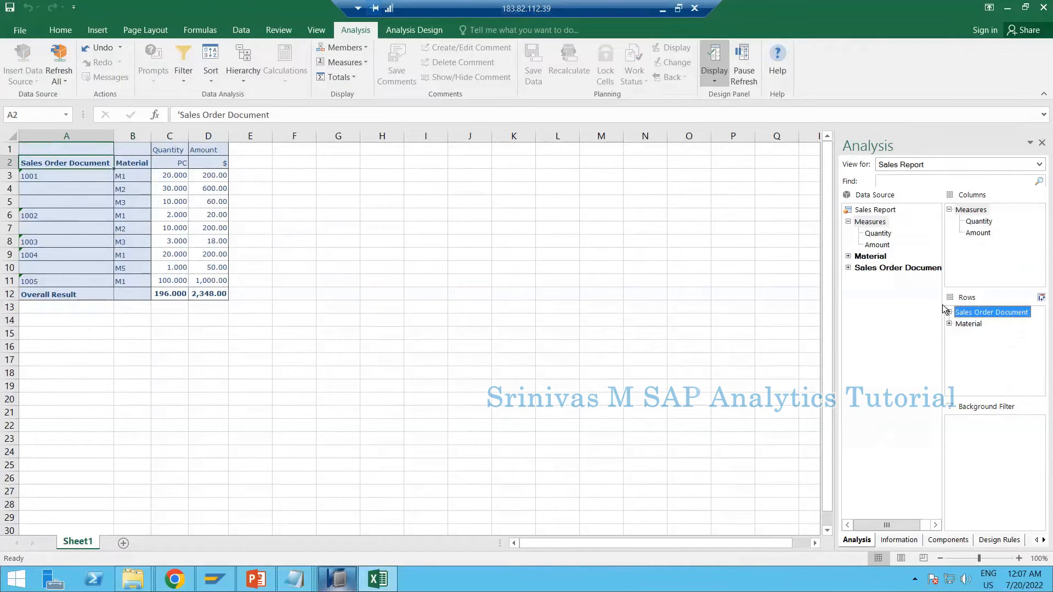
right_click(985, 317)
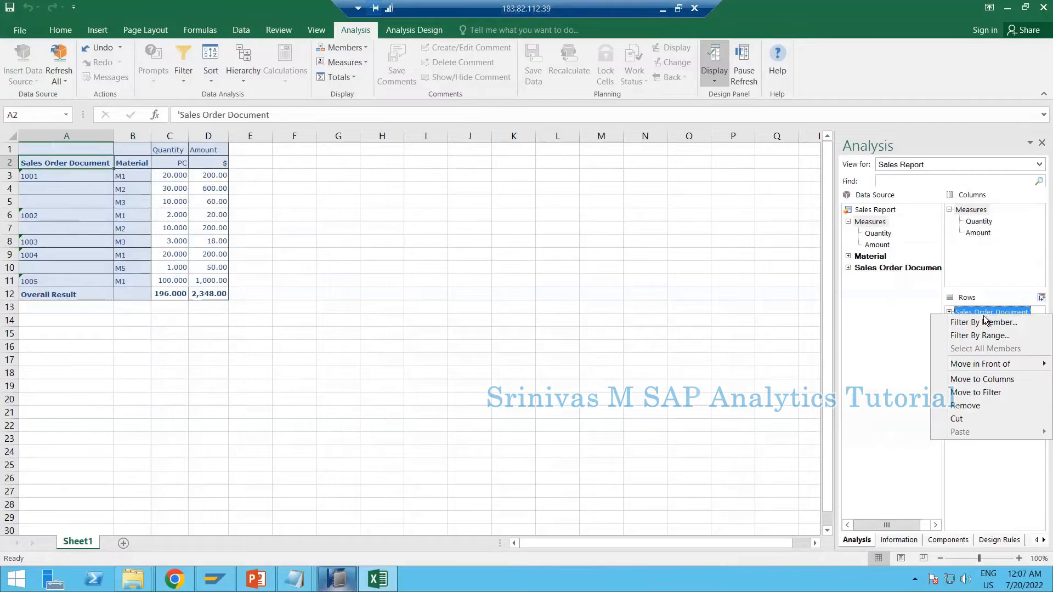
click(961, 402)
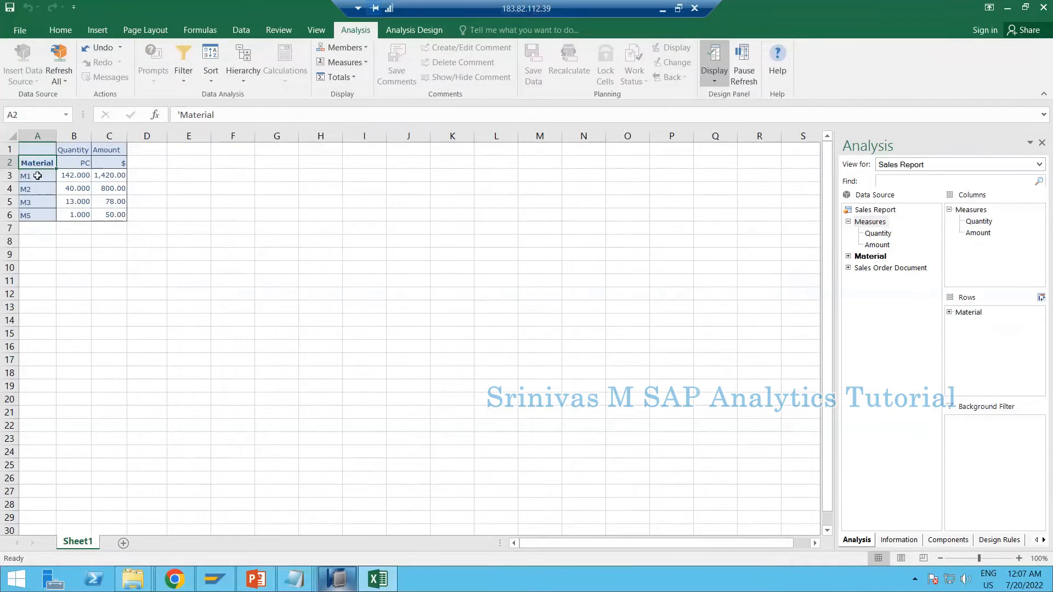
Examine the aggregated values per material and compare the changed report layout with the sheet definition in SAP HANA Studio
click(80, 176)
click(82, 199)
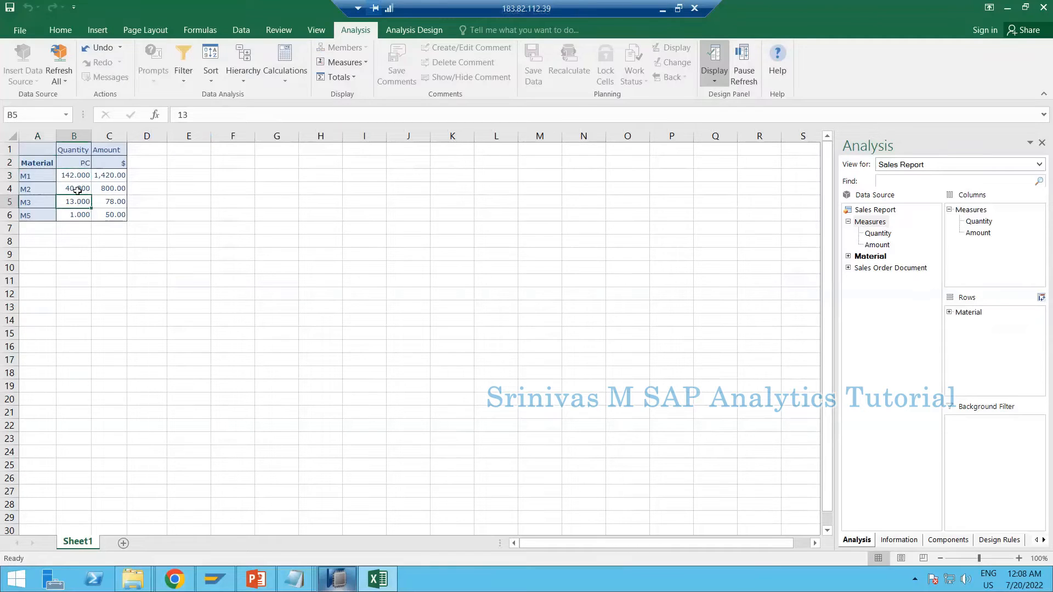
click(47, 167)
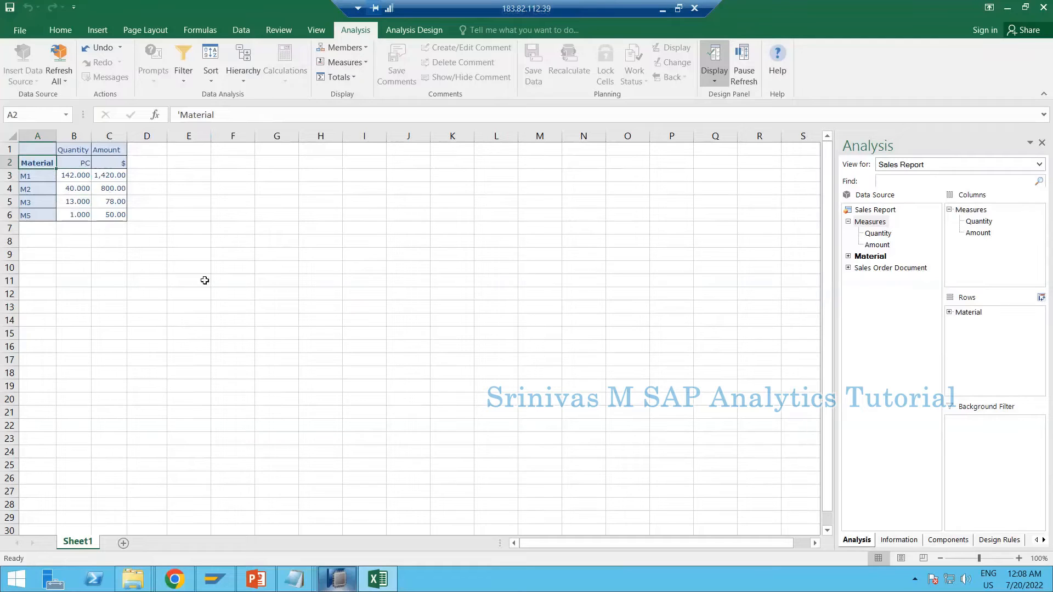
click(337, 580)
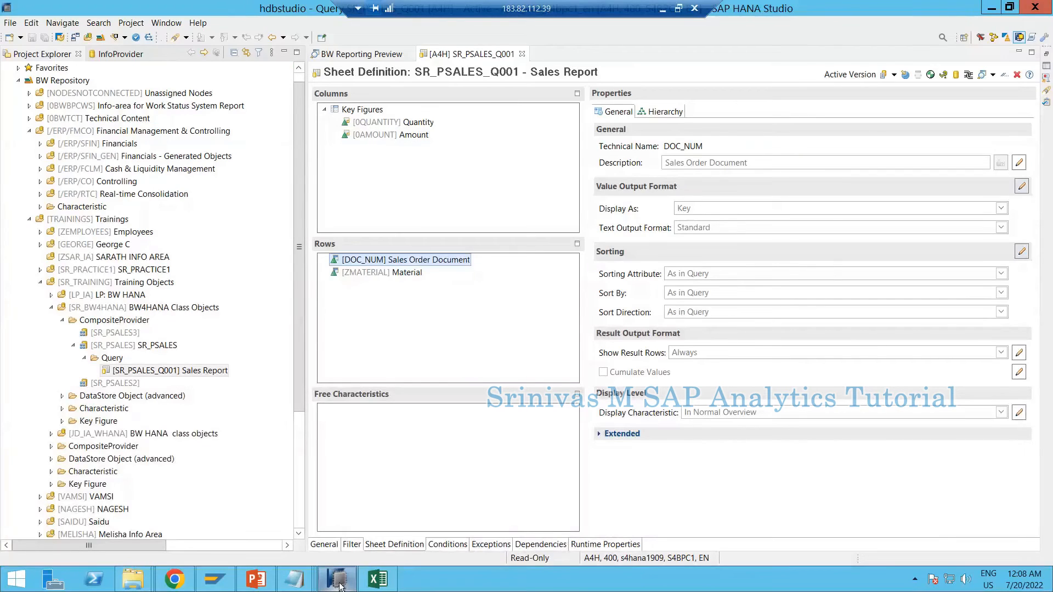
click(378, 580)
click(26, 148)
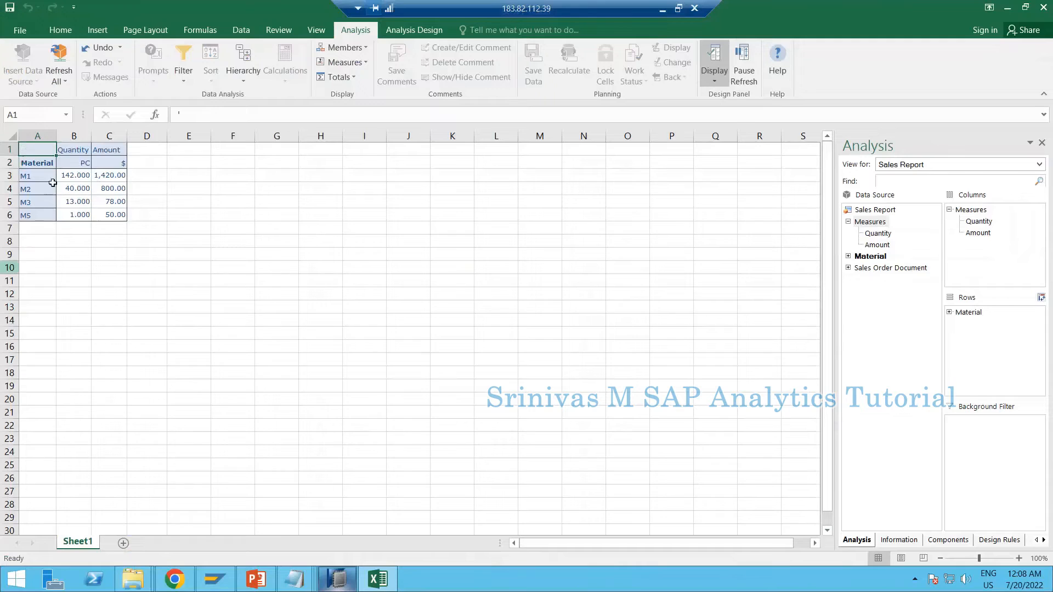
Add a new worksheet and insert the Sales Report query SR_PSALES_Q001 as its data source for analysis
click(125, 544)
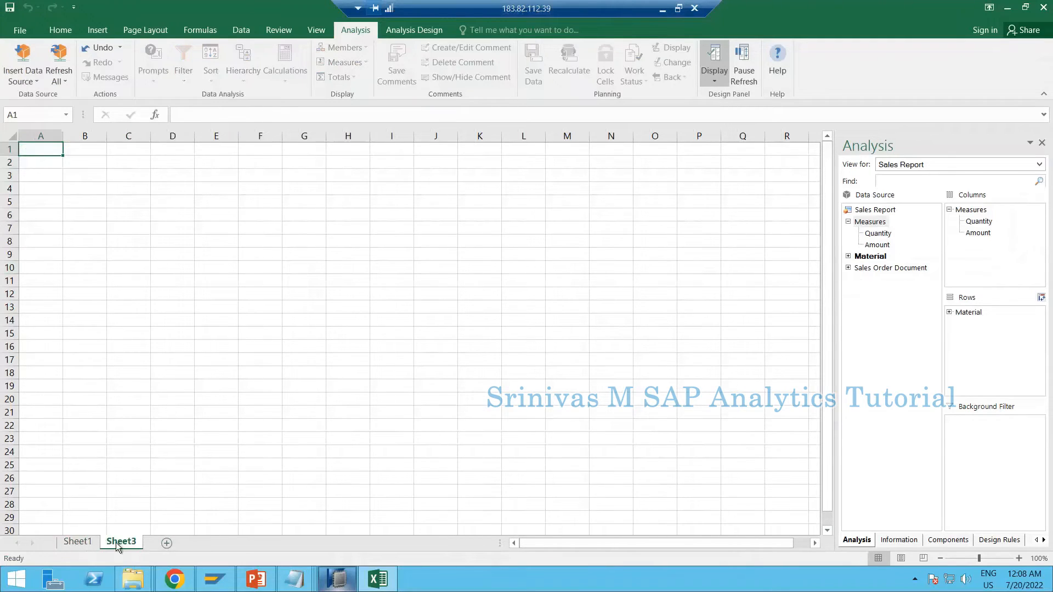
click(24, 83)
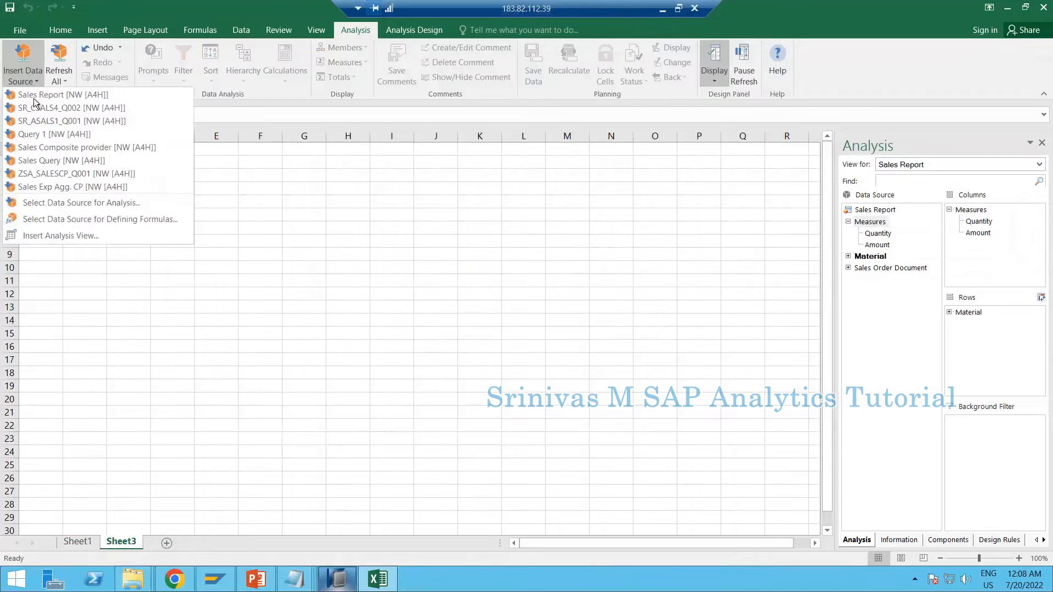
click(44, 203)
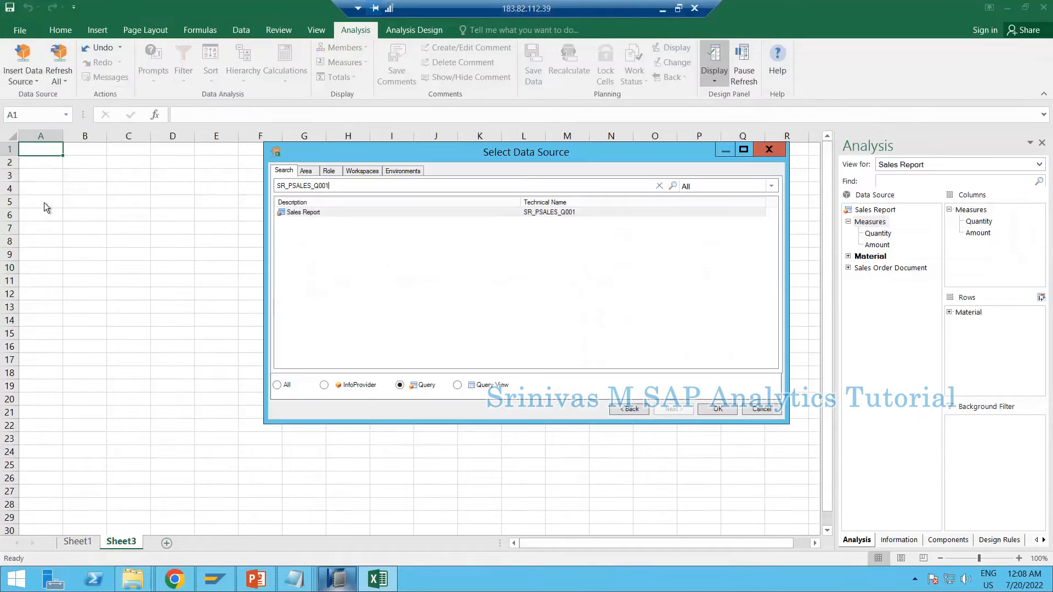
double_click(302, 213)
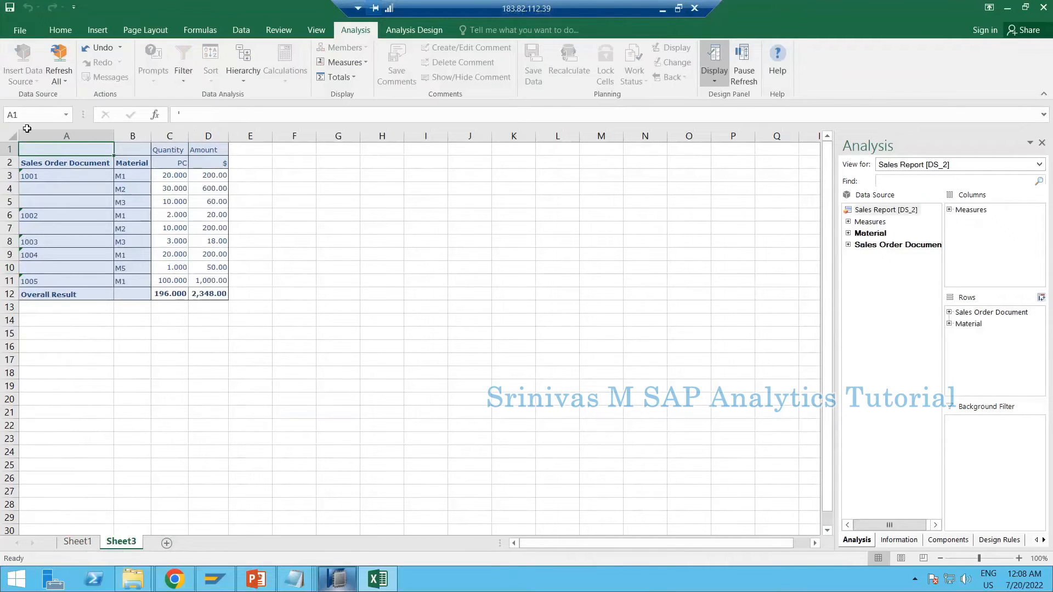
On Sheet1, add Sales Order Document to the rows below Material, and remove Material from the rows
click(77, 542)
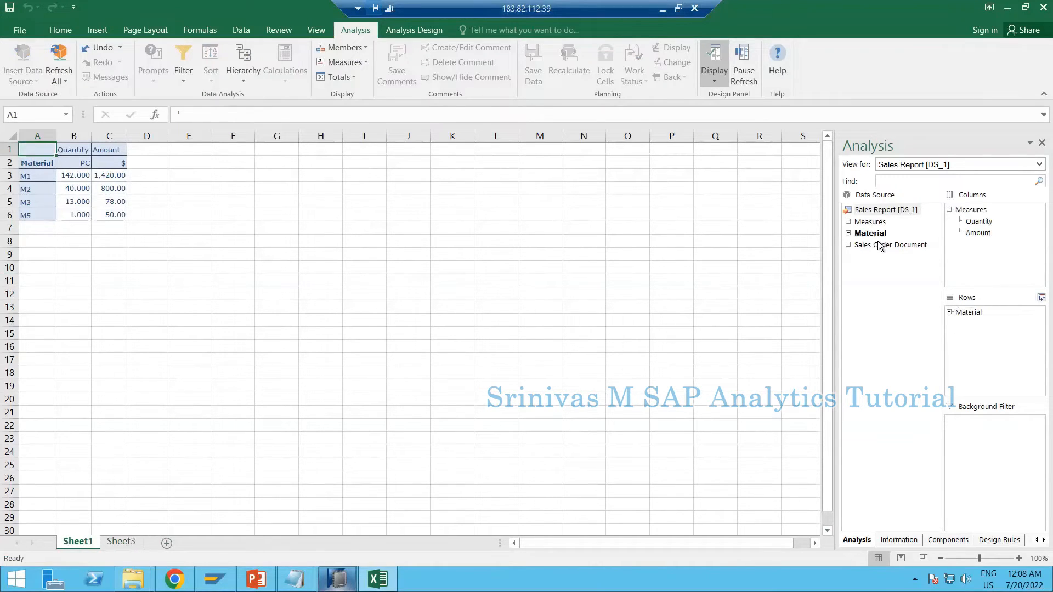
drag(881, 245, 983, 355)
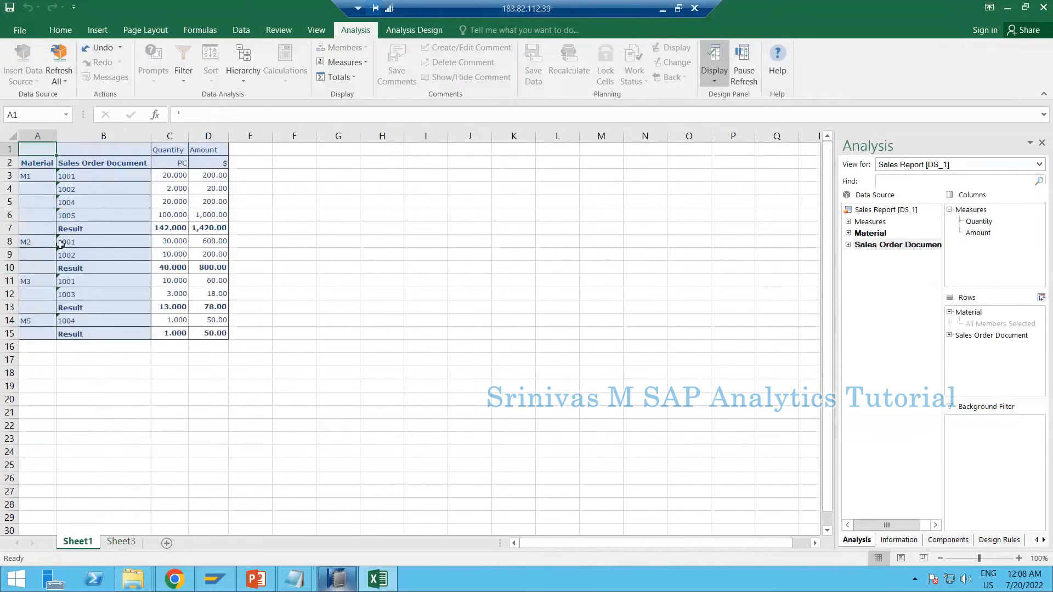
drag(978, 317, 903, 316)
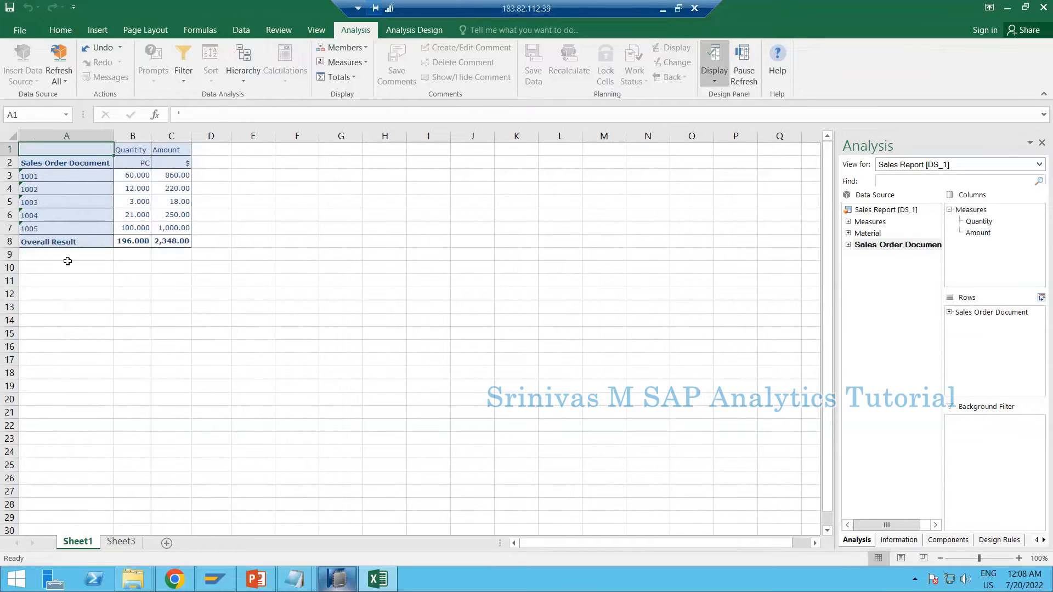
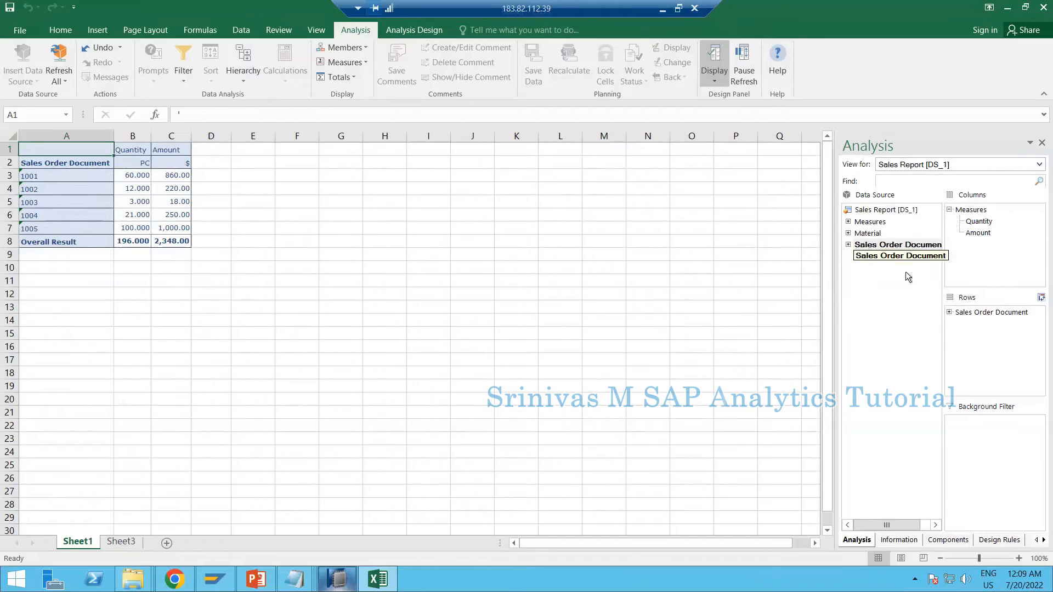
Rearrange the report's rows so that Material comes first, with Sales Order Document nested below it
drag(868, 234, 978, 355)
drag(991, 312, 353, 213)
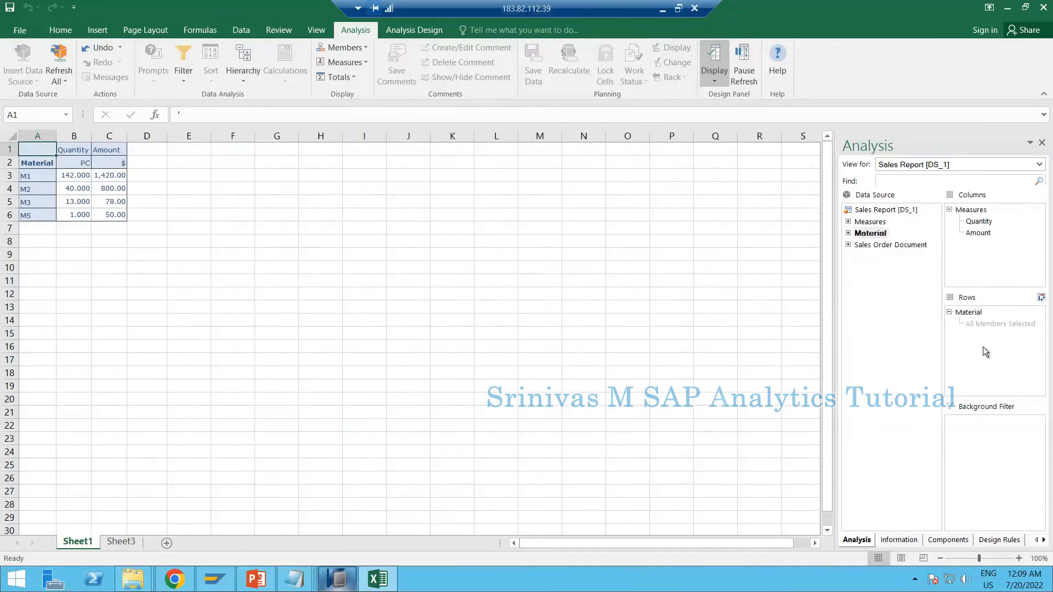
drag(891, 245, 1001, 367)
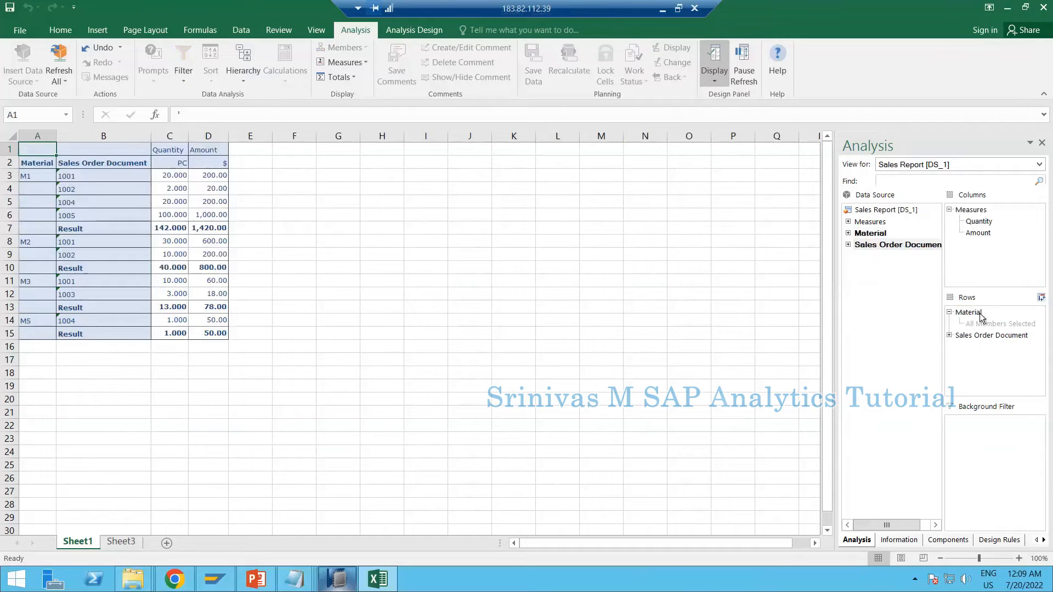
right_click(887, 213)
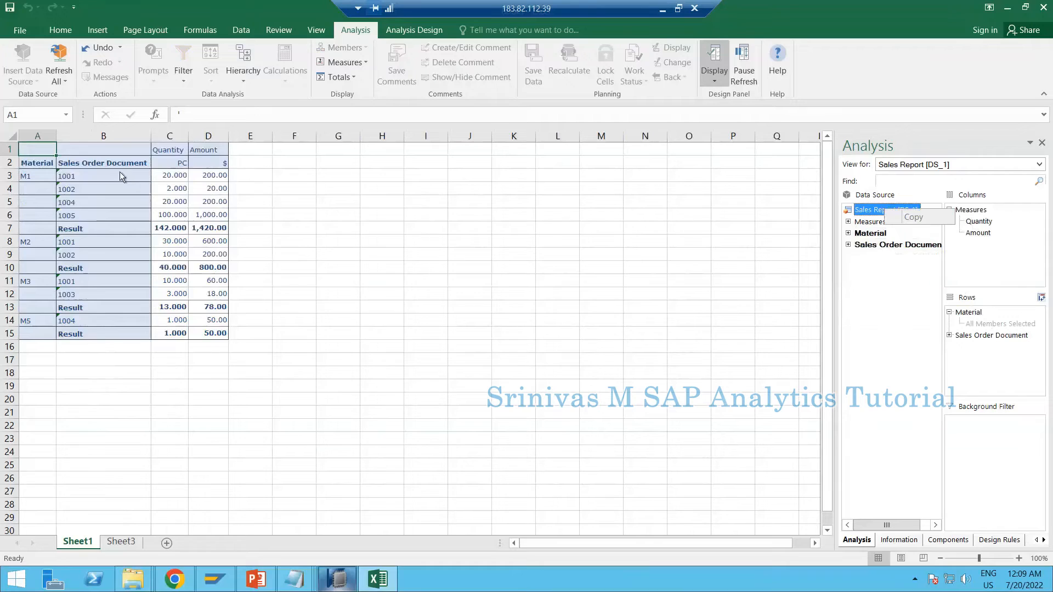
right_click(111, 160)
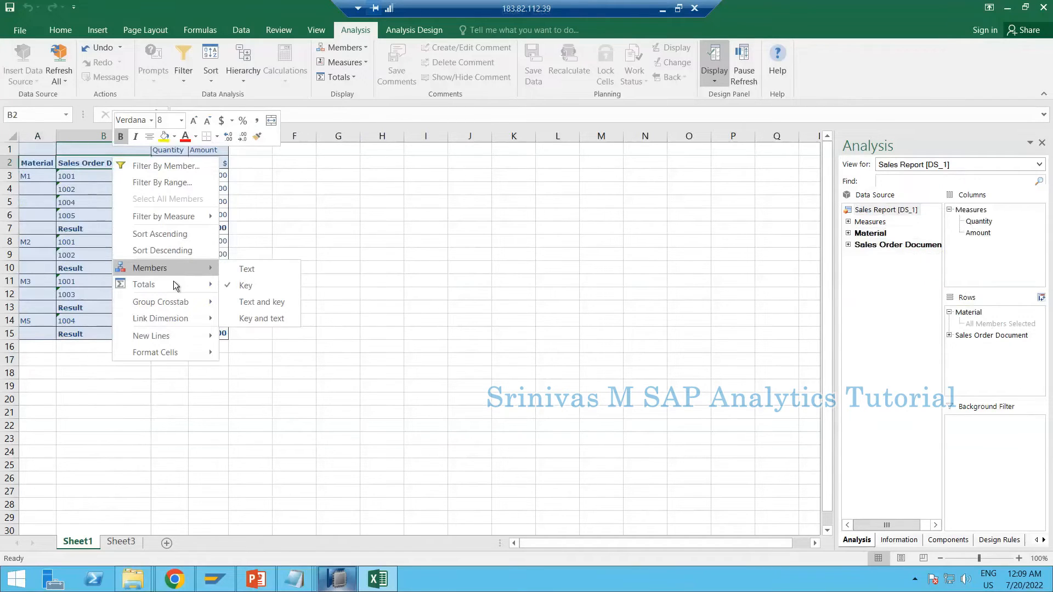
mouse_move(173, 281)
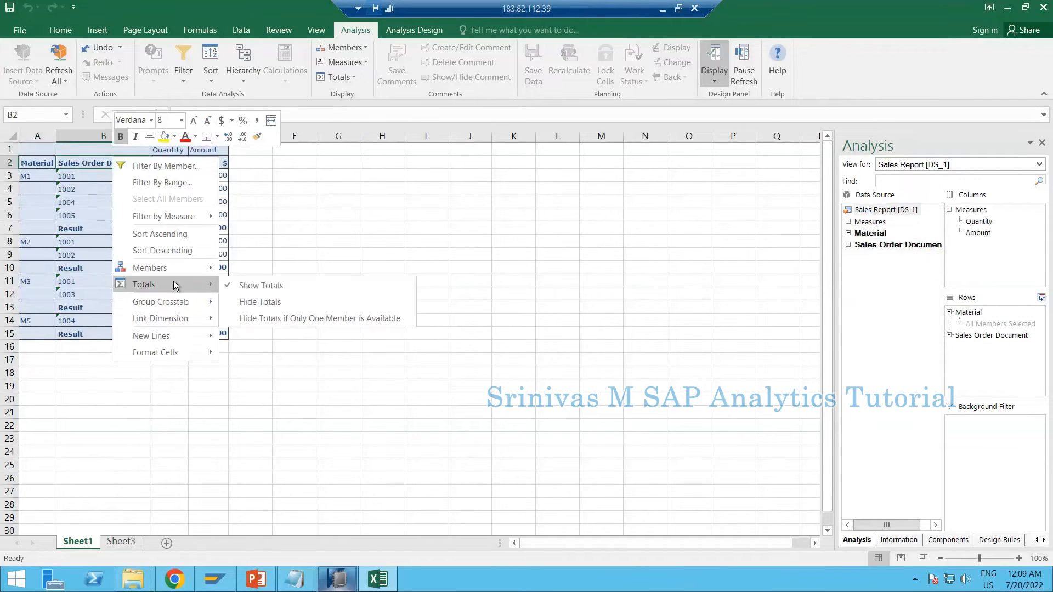
click(972, 313)
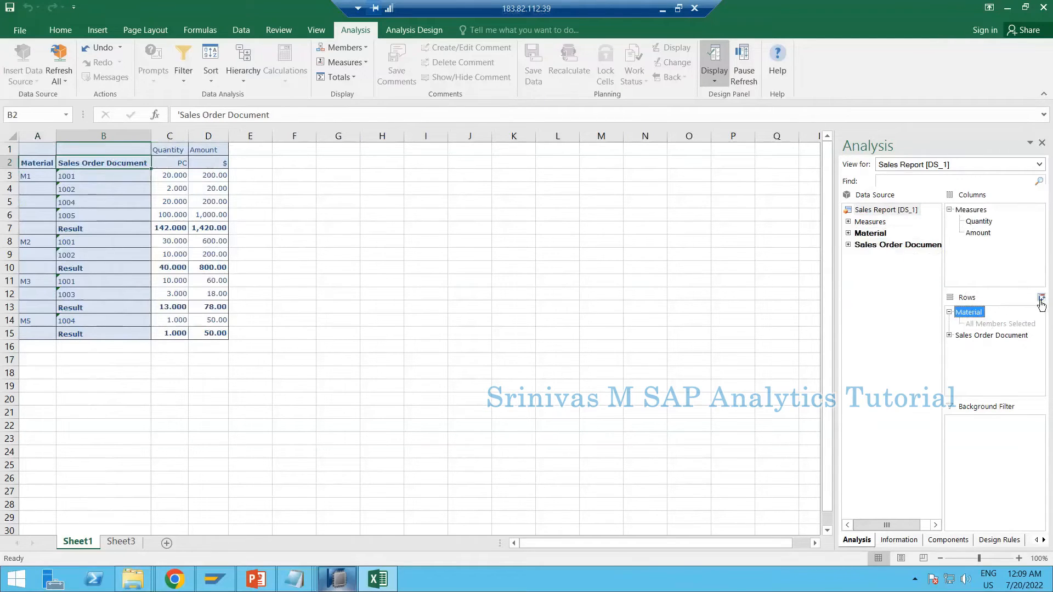
Swap the report's rows and columns, and swap them back to the original orientation
click(1041, 303)
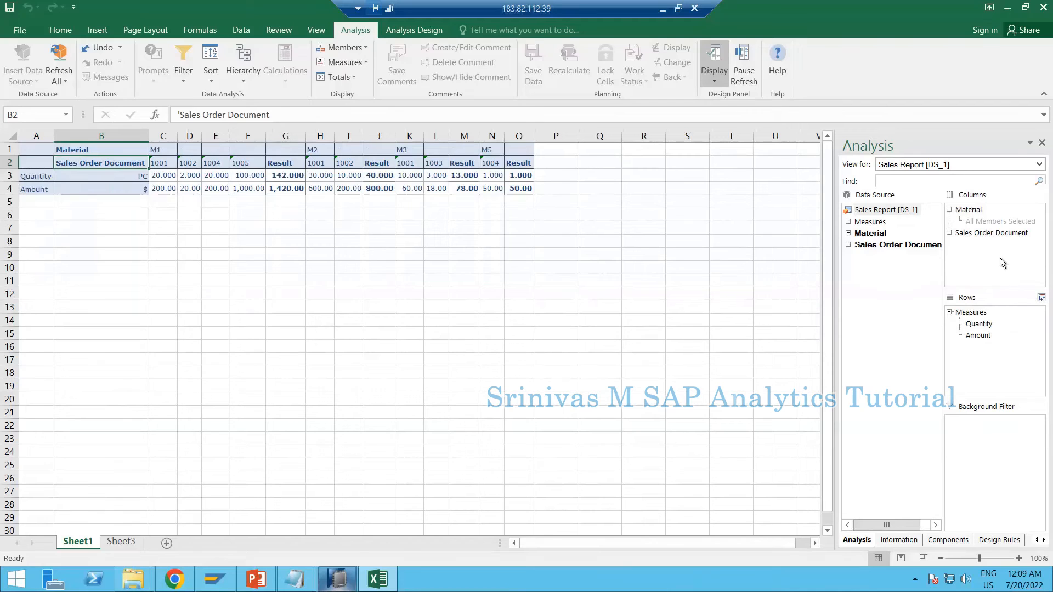
click(1042, 299)
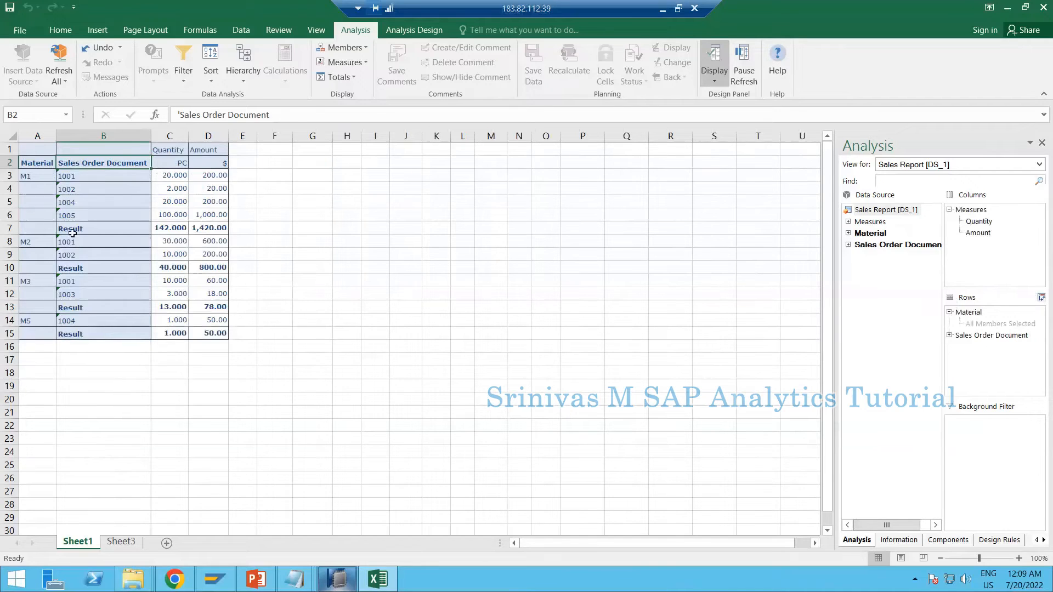
Examine the Material and Sales Order Document keys in the report and compare them with the query's sheet definition in SAP HANA Studio
click(104, 202)
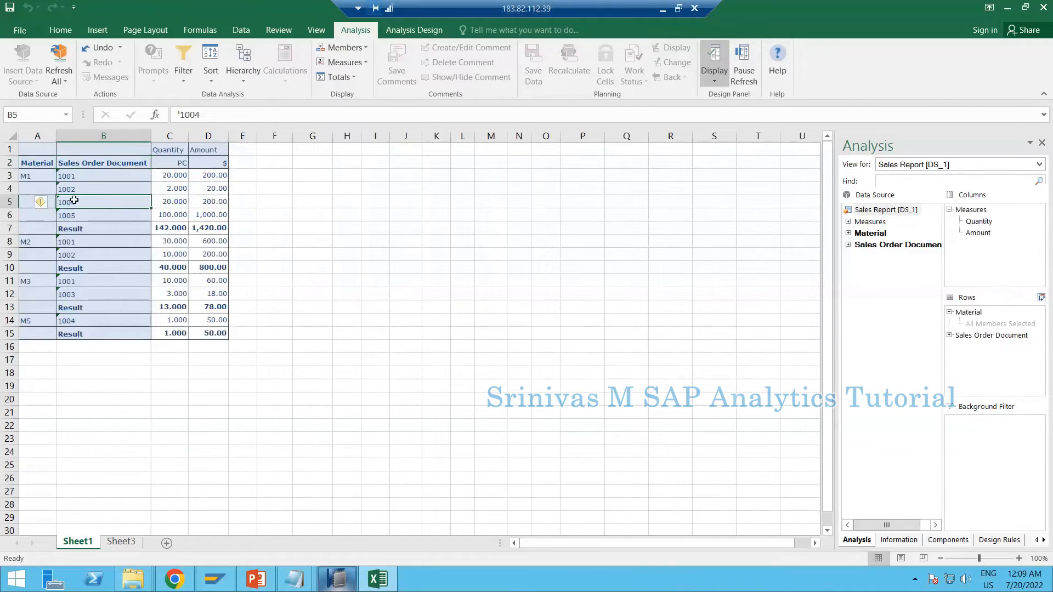
click(103, 179)
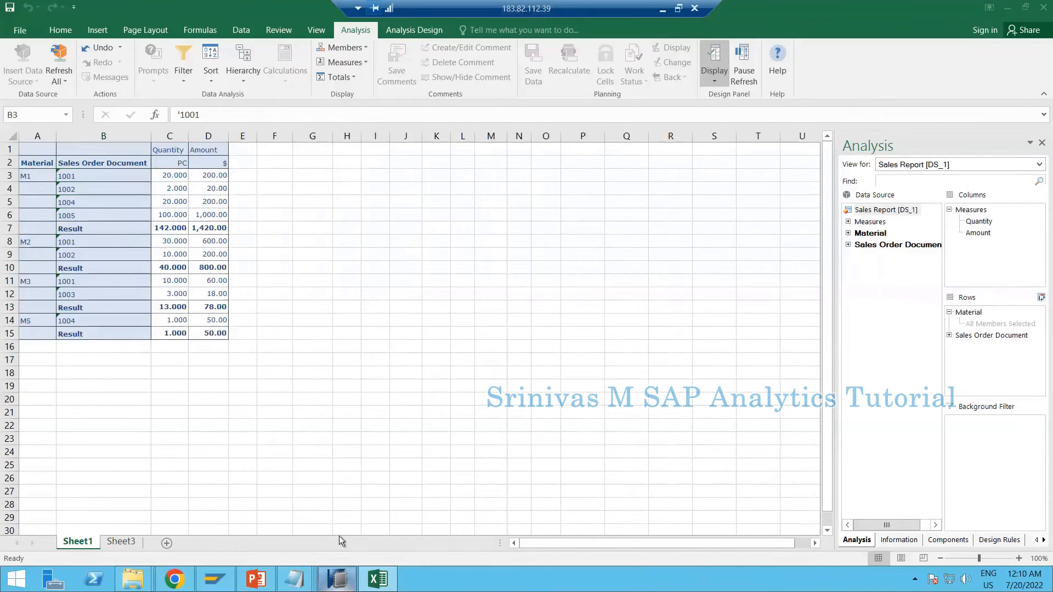
click(336, 580)
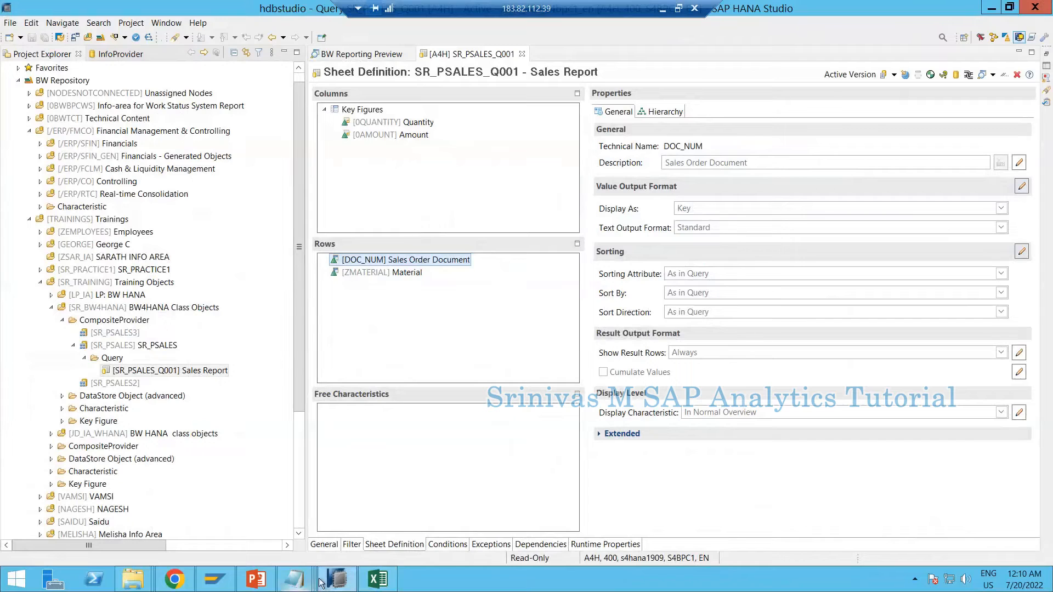
click(378, 579)
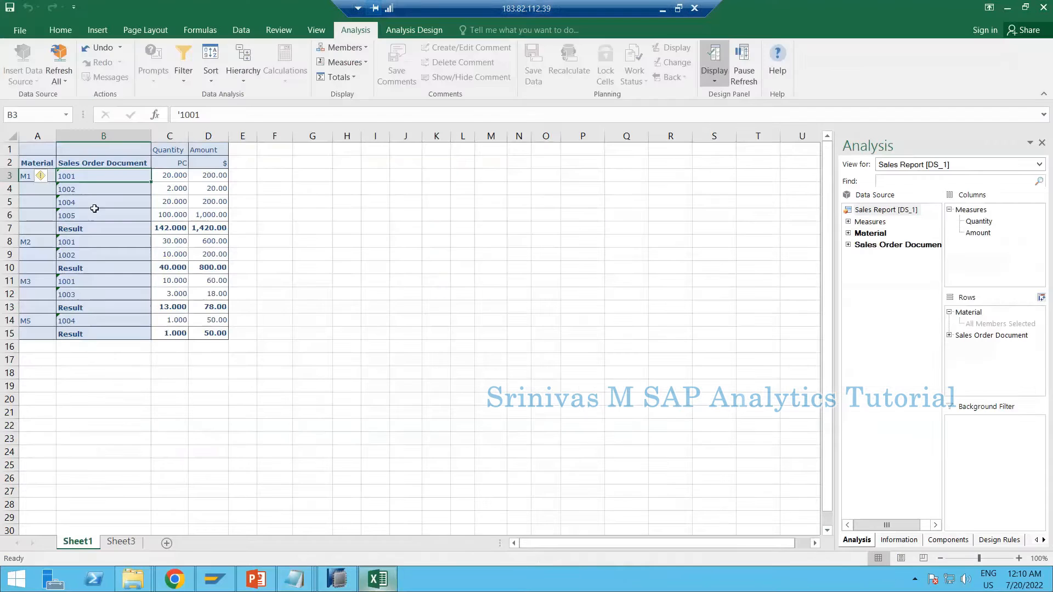
click(38, 216)
click(31, 173)
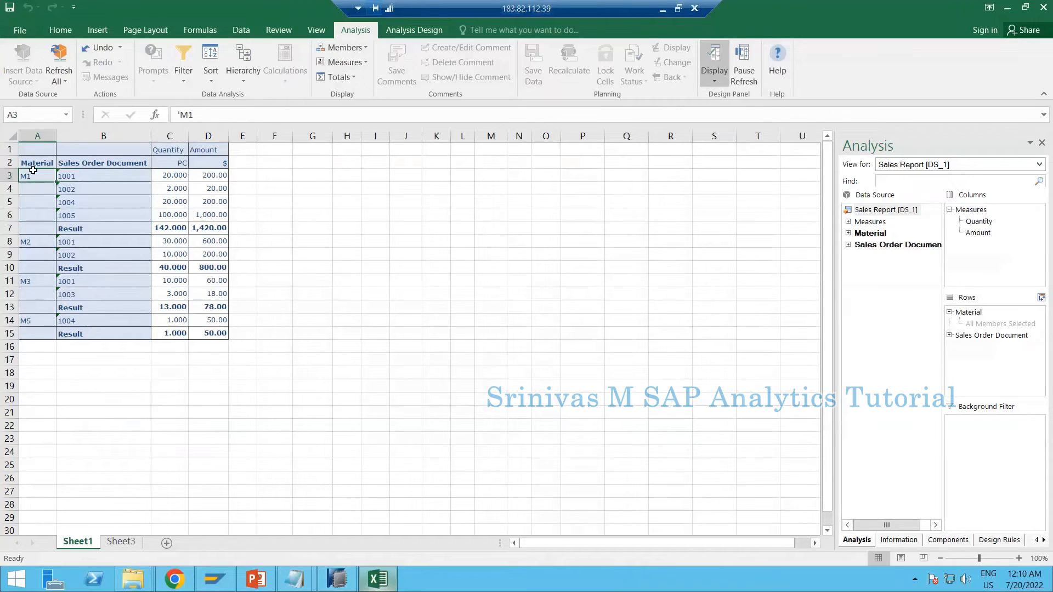
click(38, 240)
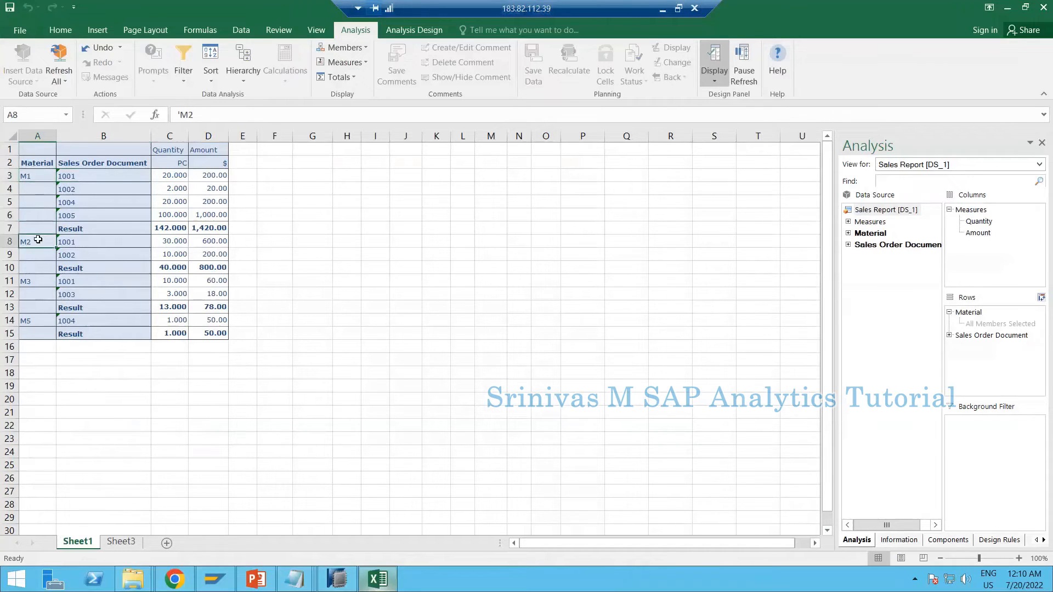
click(38, 178)
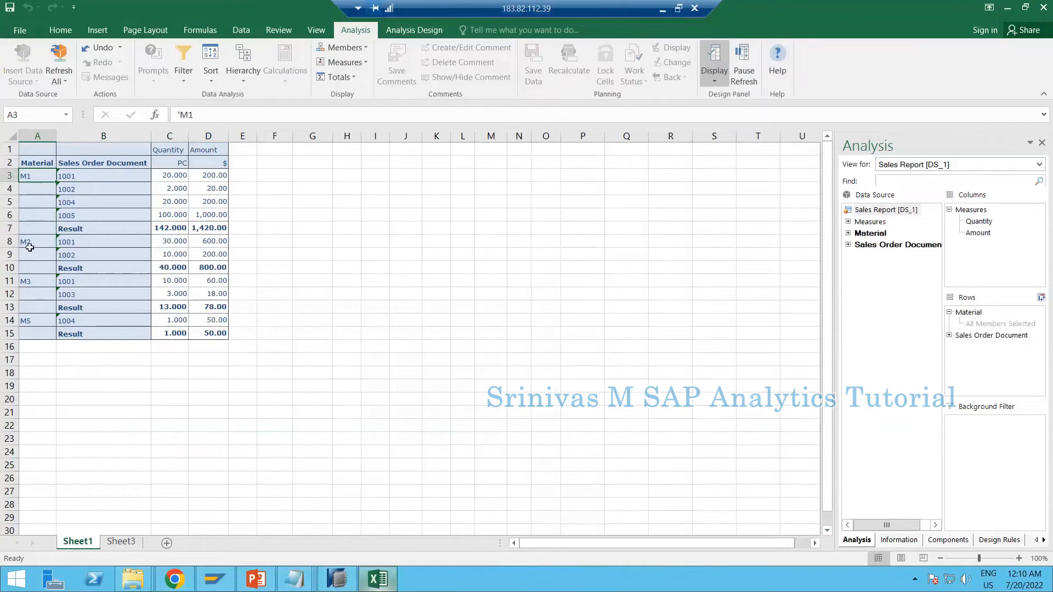
click(29, 241)
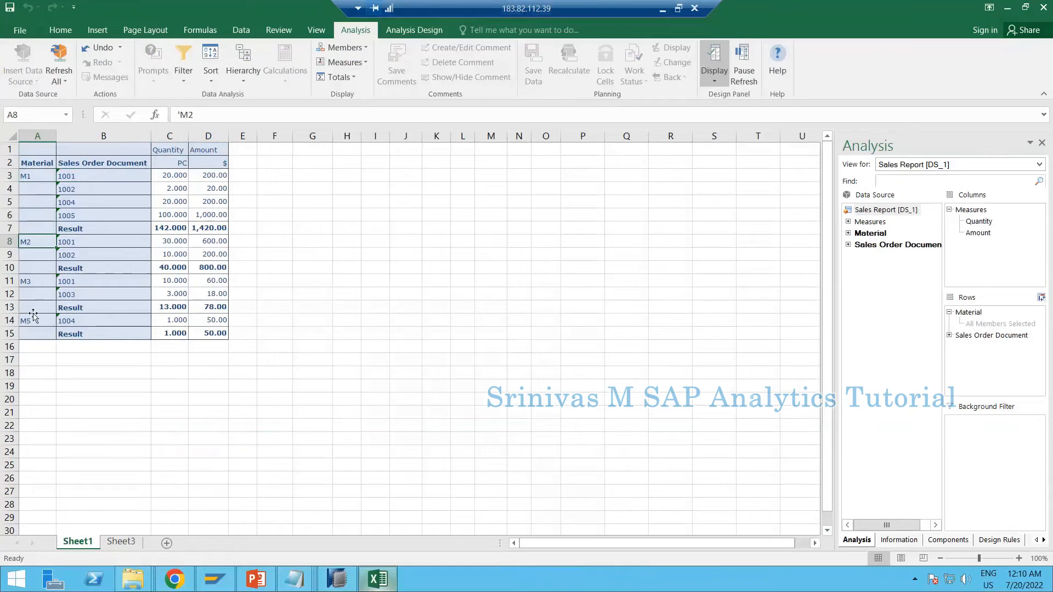
click(28, 174)
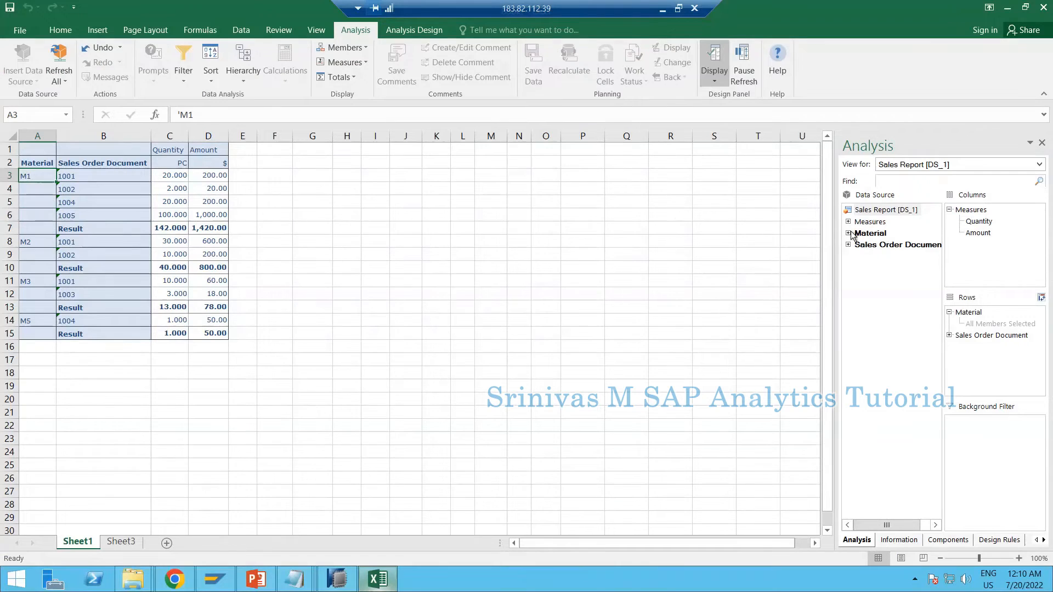
Show the property view for the Material characteristic in the design panel and widen the panel
click(878, 236)
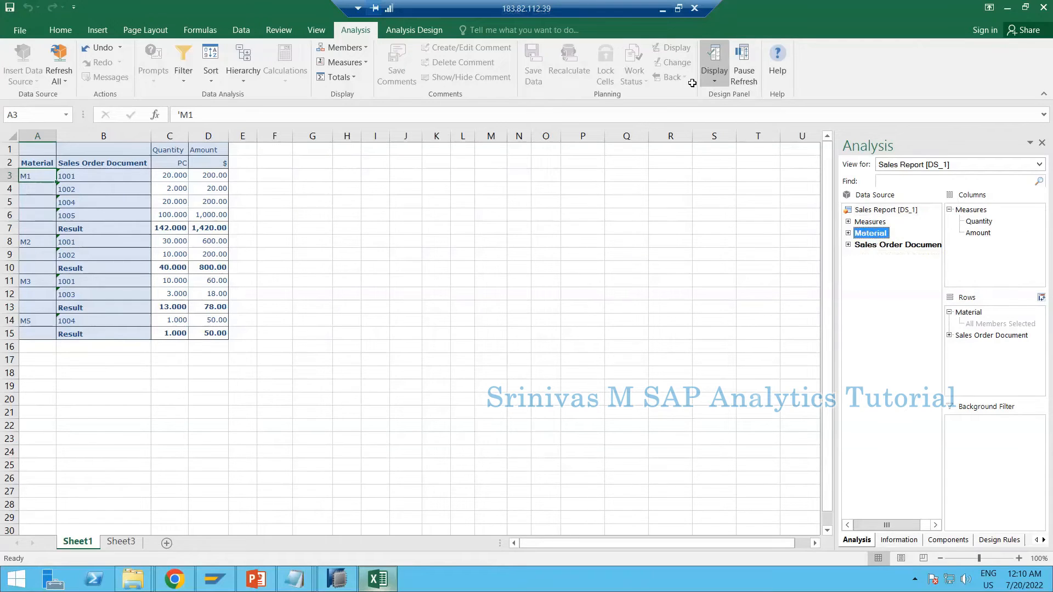
click(716, 81)
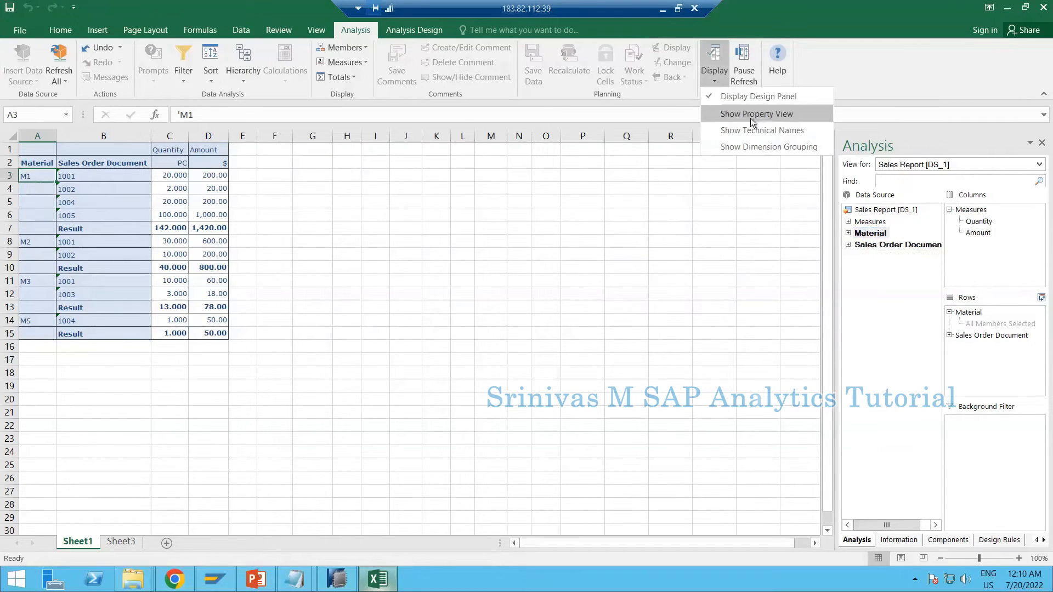
click(758, 118)
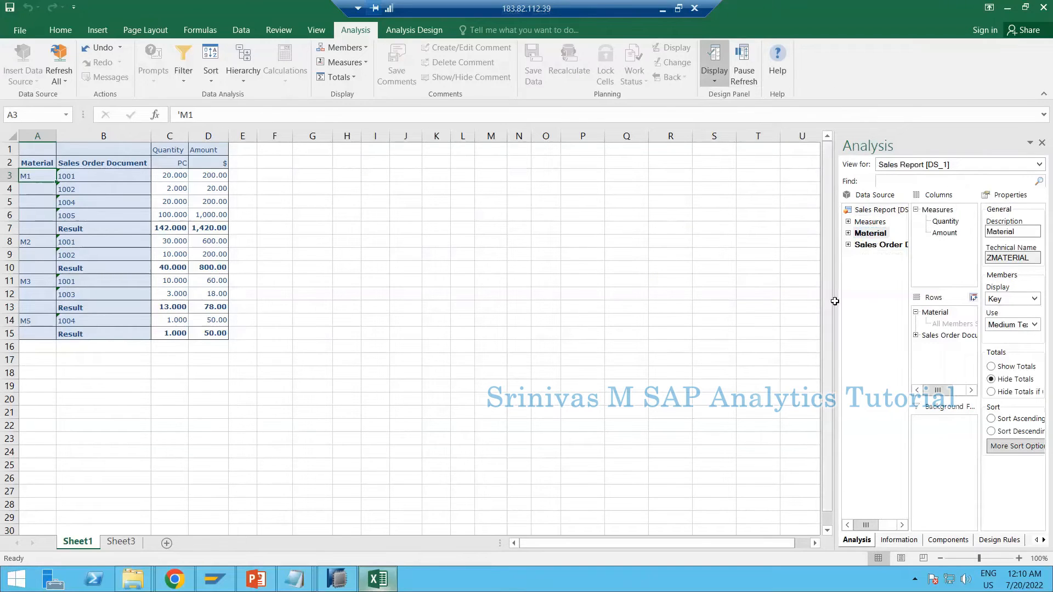
drag(835, 301, 767, 296)
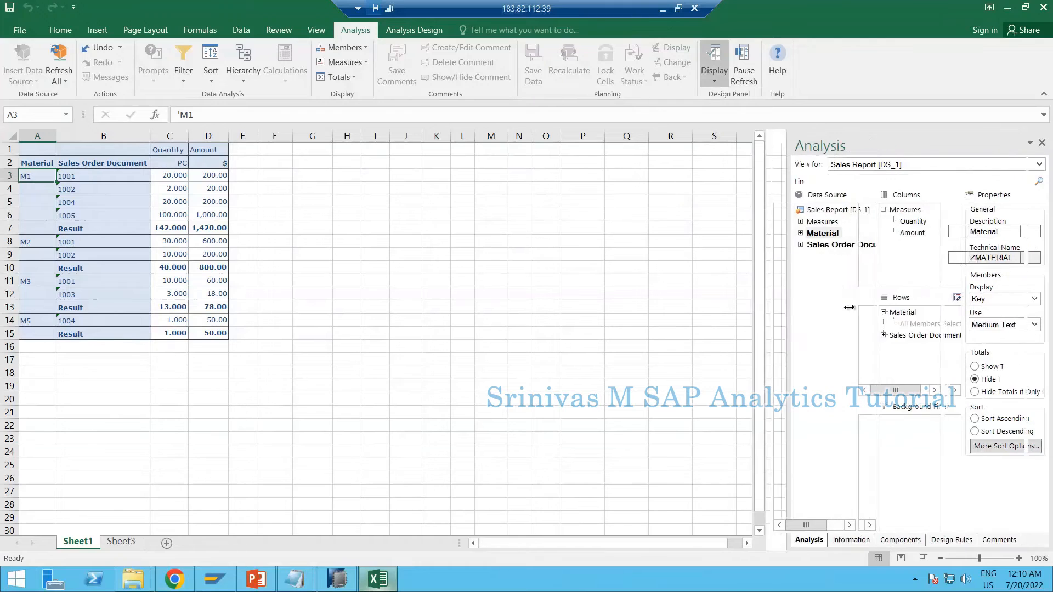
Set Material's member display to Text, widen column A and examine the material texts
click(804, 234)
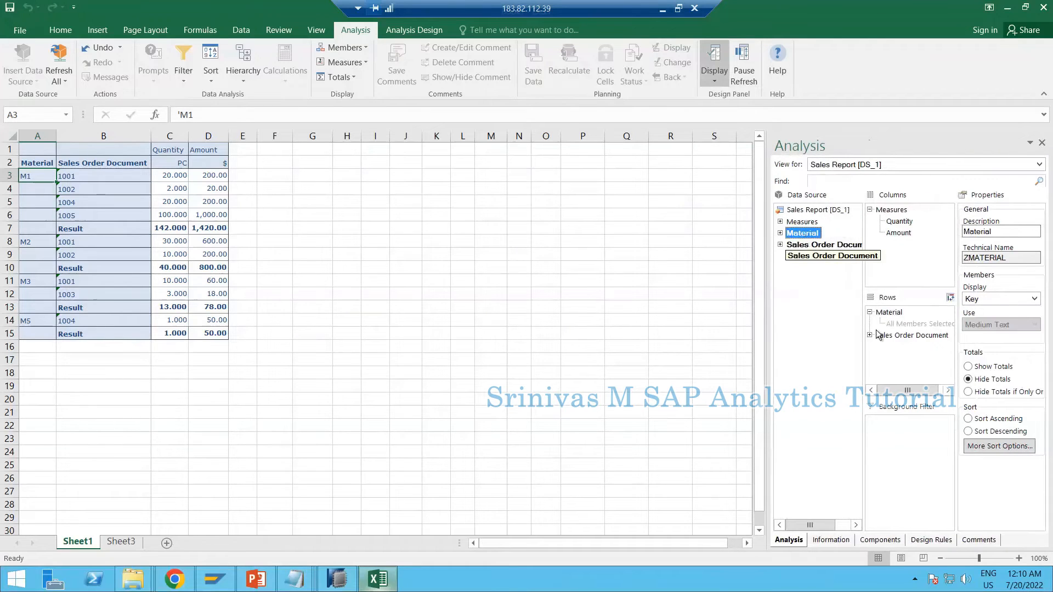
click(815, 246)
click(800, 234)
drag(828, 243, 801, 235)
click(986, 301)
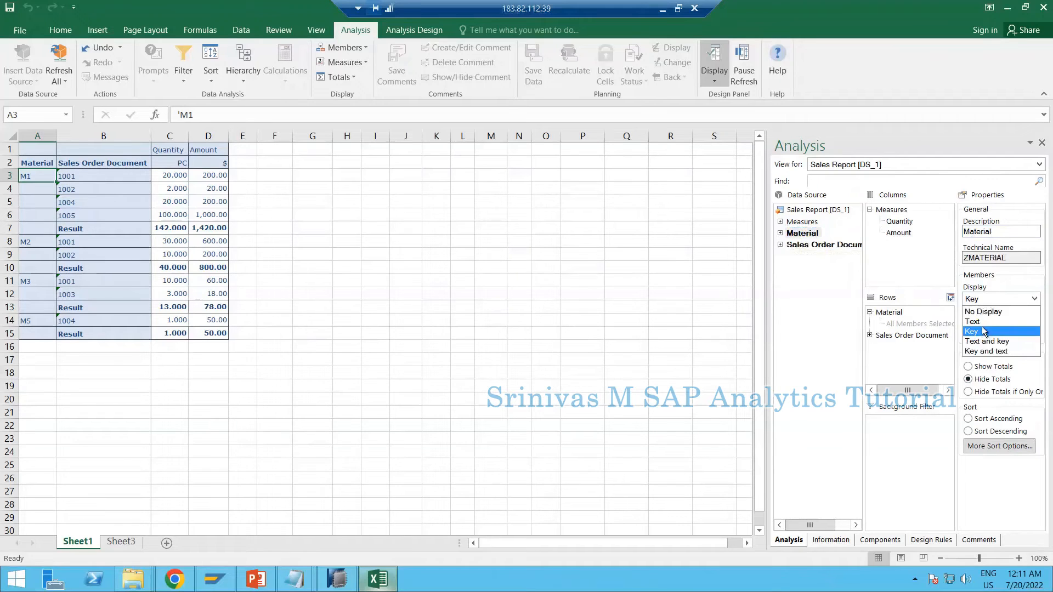
click(979, 324)
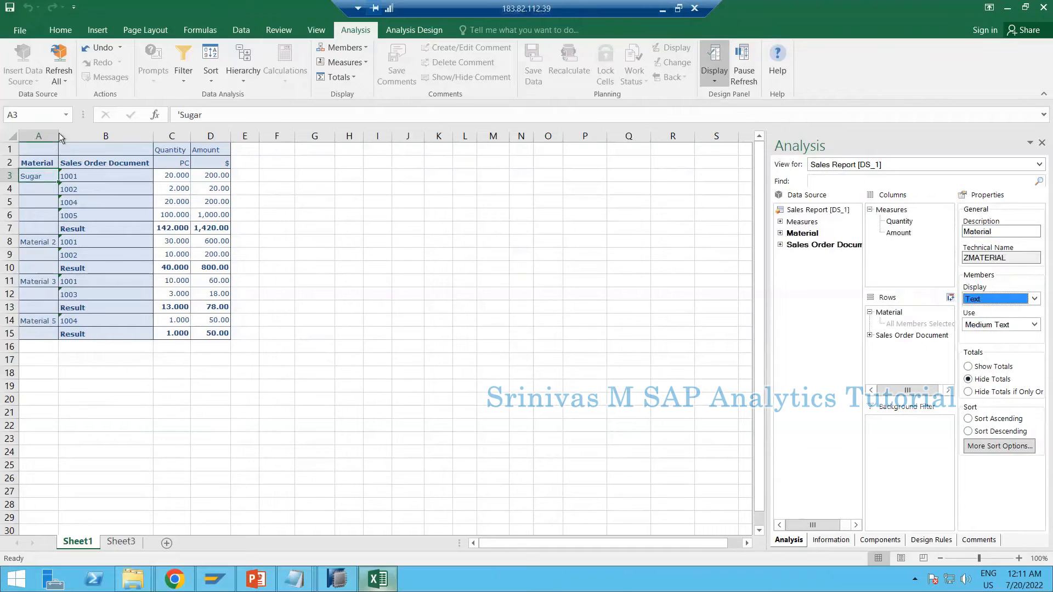
drag(58, 135, 119, 136)
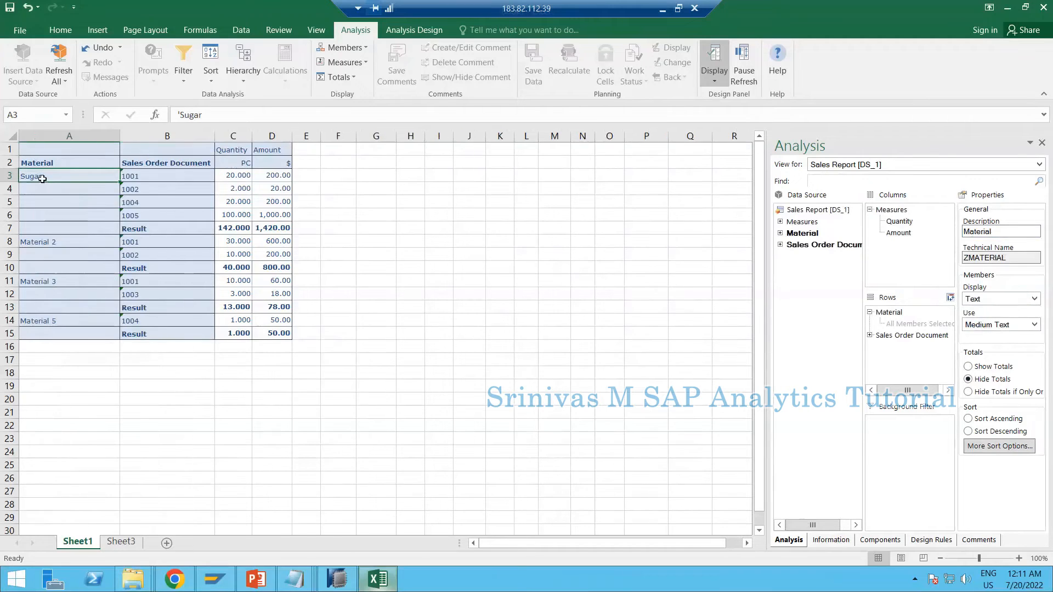
click(51, 244)
click(55, 294)
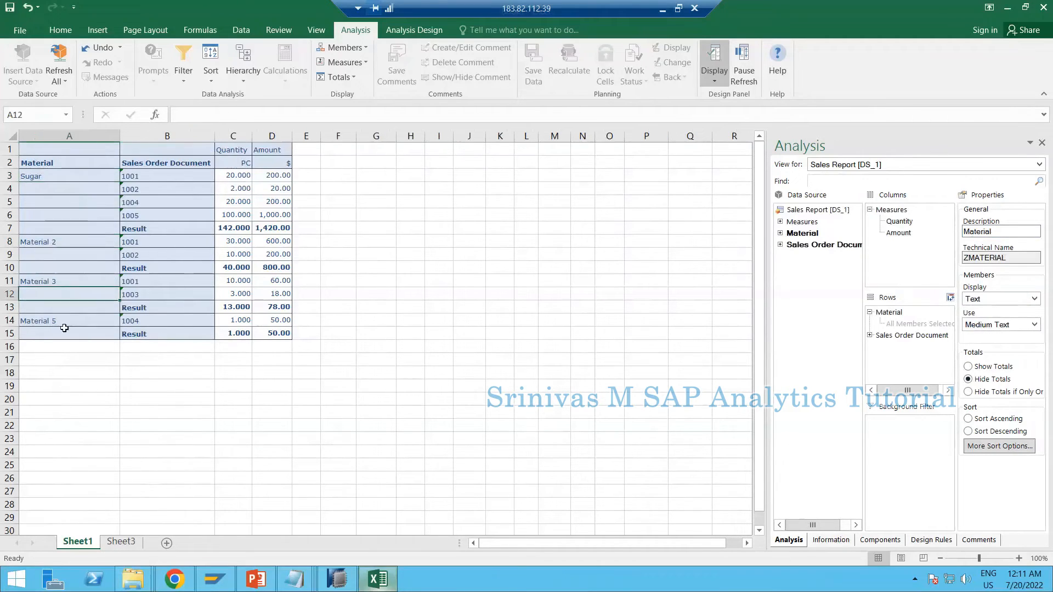
click(64, 328)
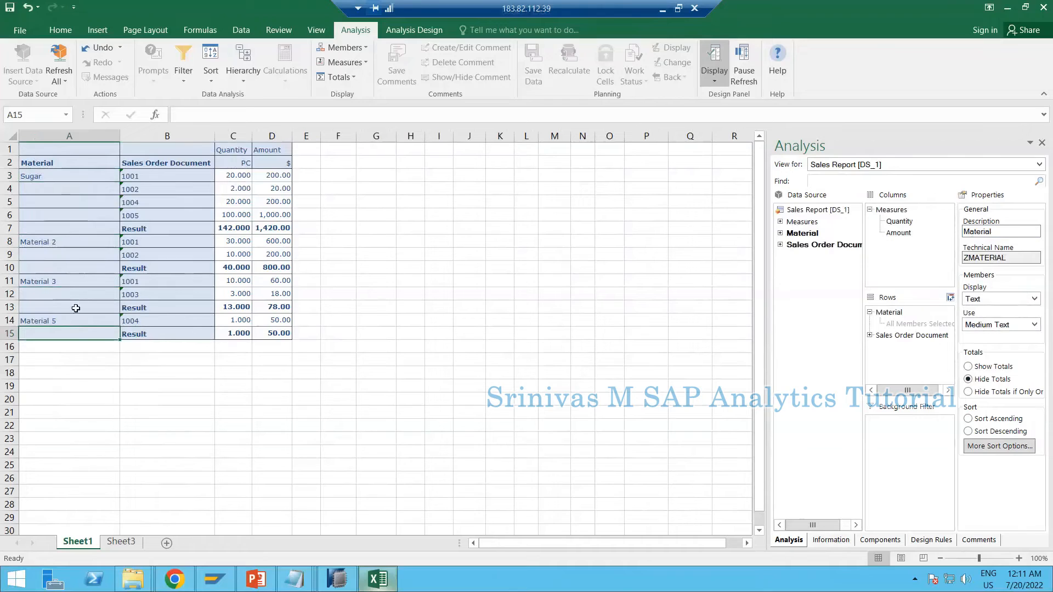
click(68, 268)
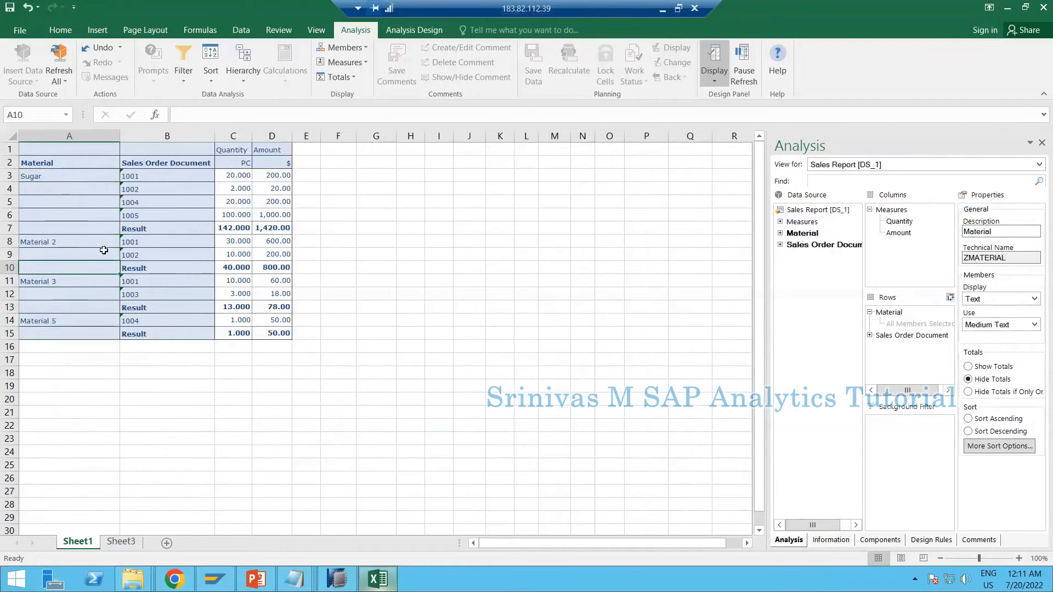
Set Material's member display to Key and text, and check the material keys and texts in the report
click(974, 303)
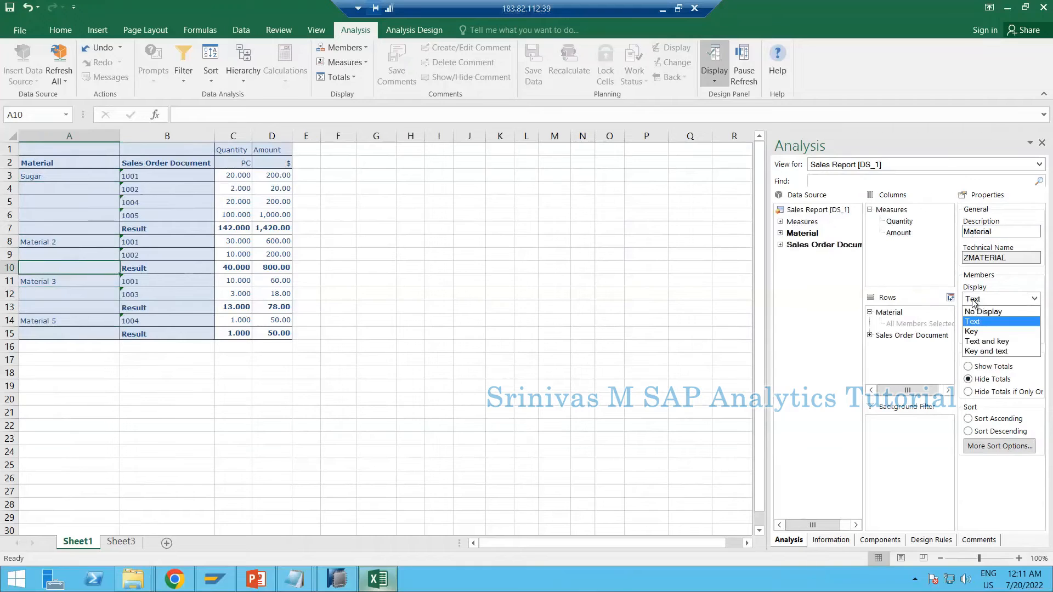
click(978, 351)
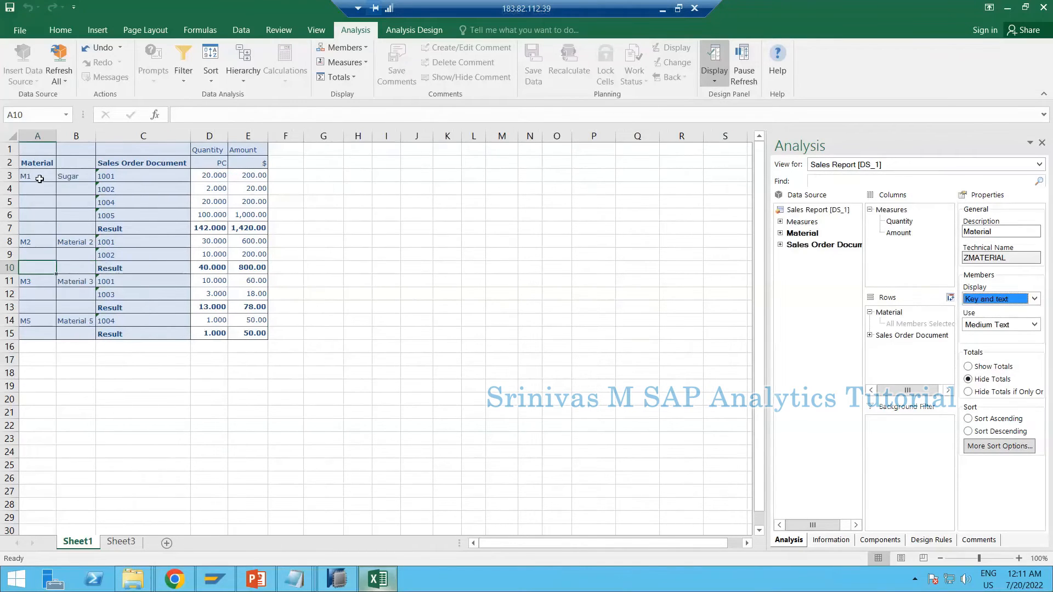
click(39, 178)
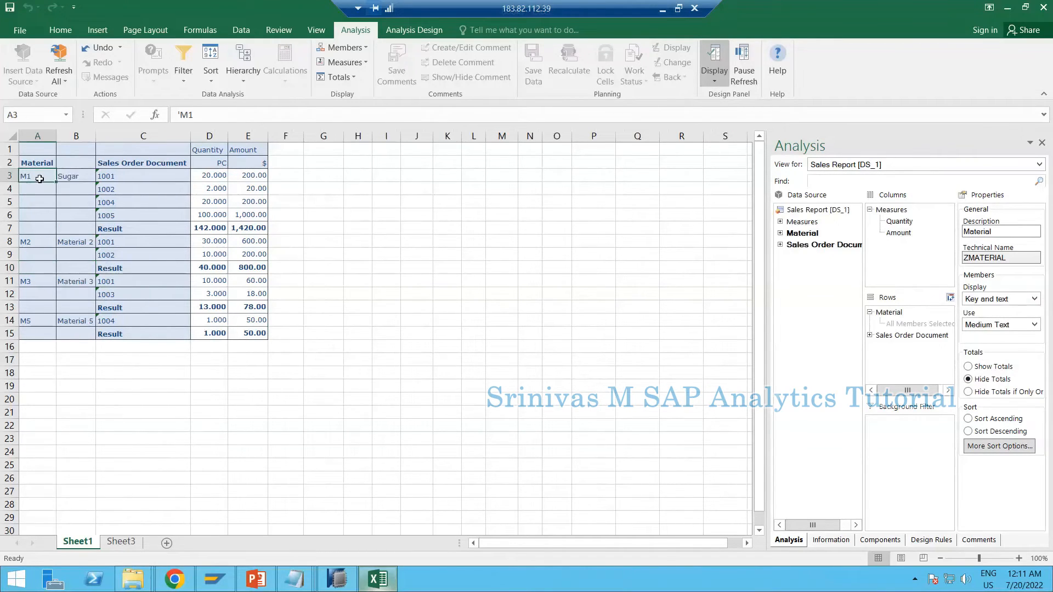
click(78, 174)
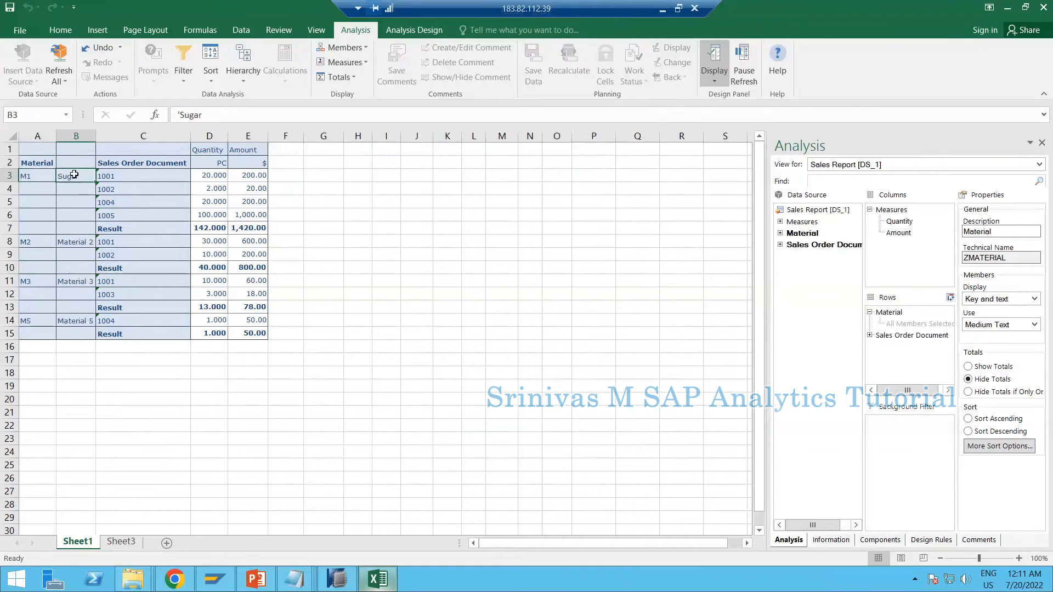
click(74, 243)
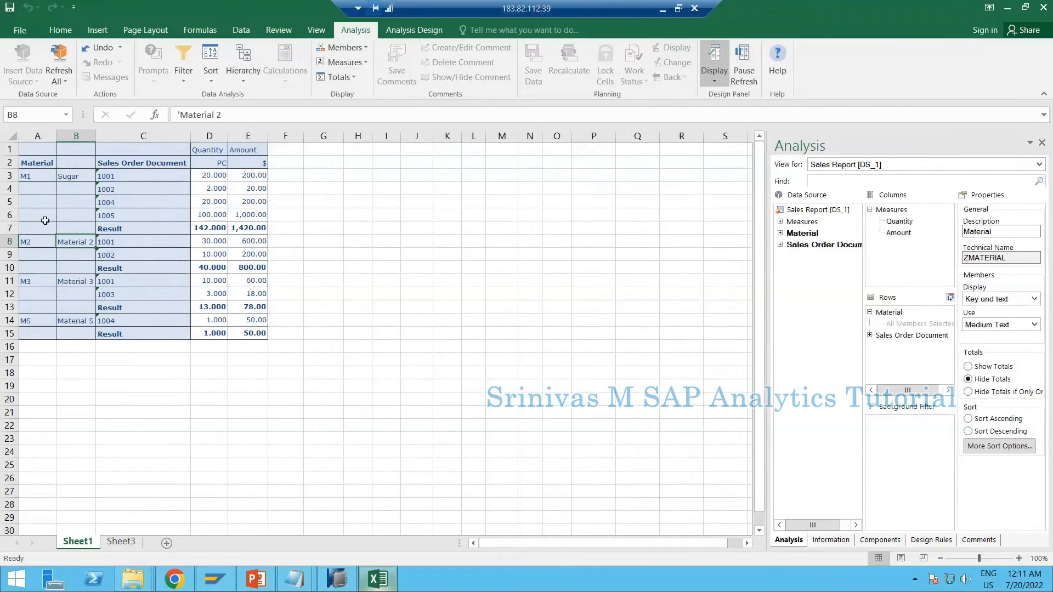
Examine which member display options Sales Order Document offers and compare them with Material's display settings and its keys and texts in the report
click(131, 173)
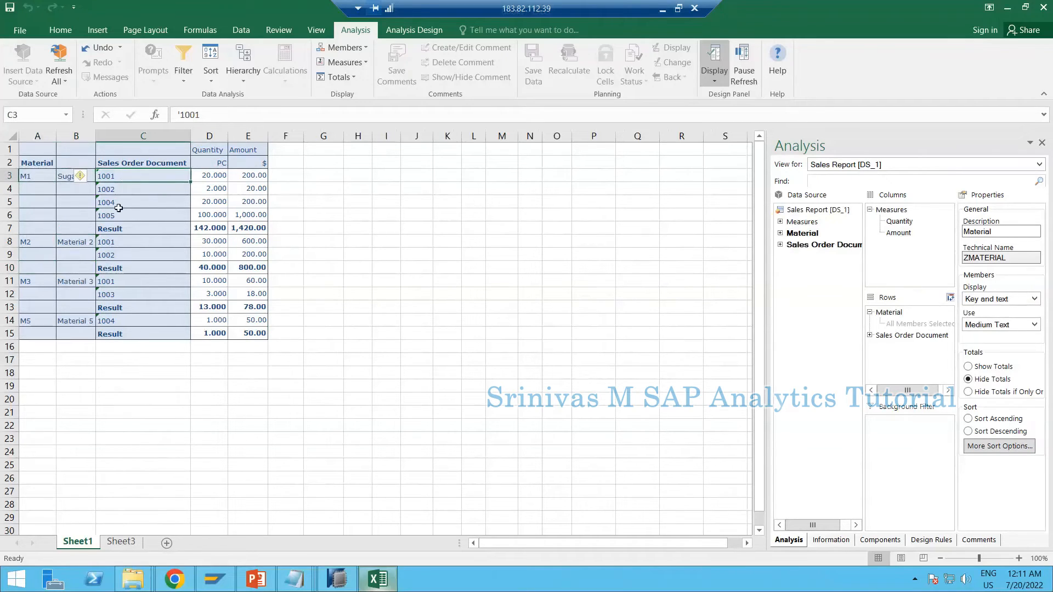
click(814, 245)
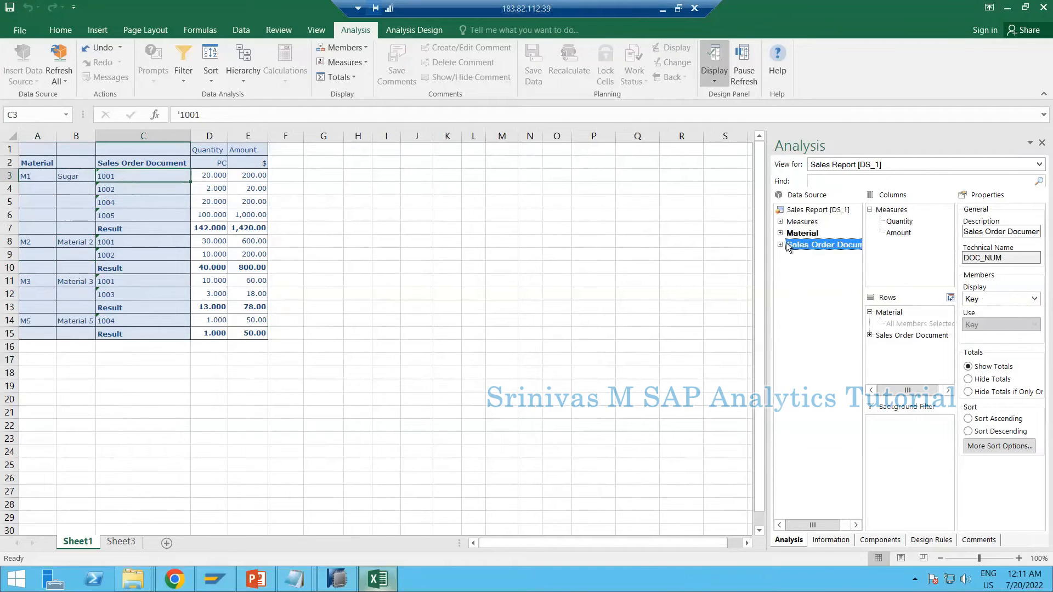
click(993, 297)
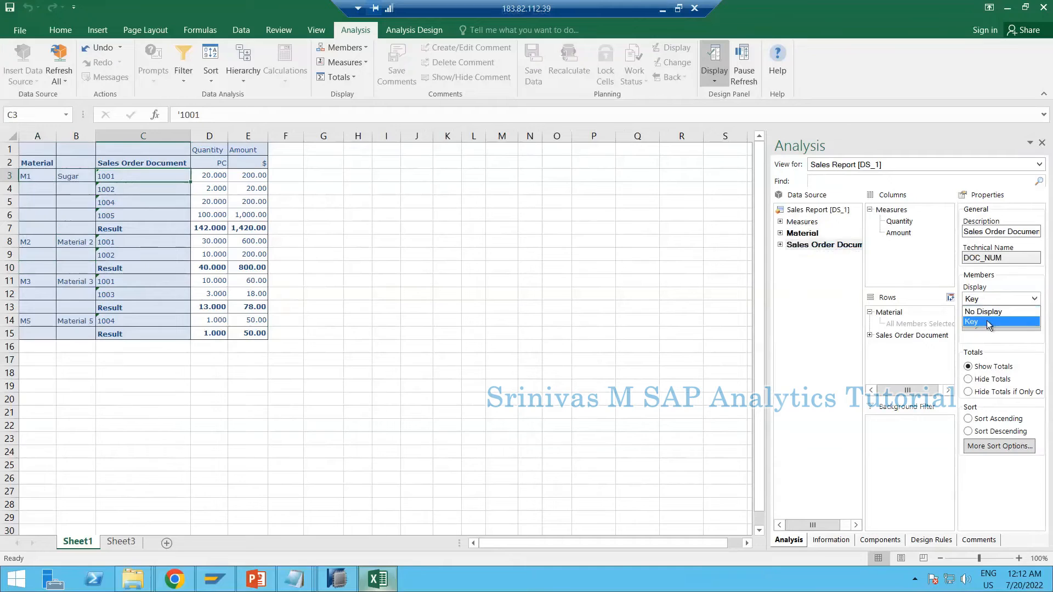
click(836, 245)
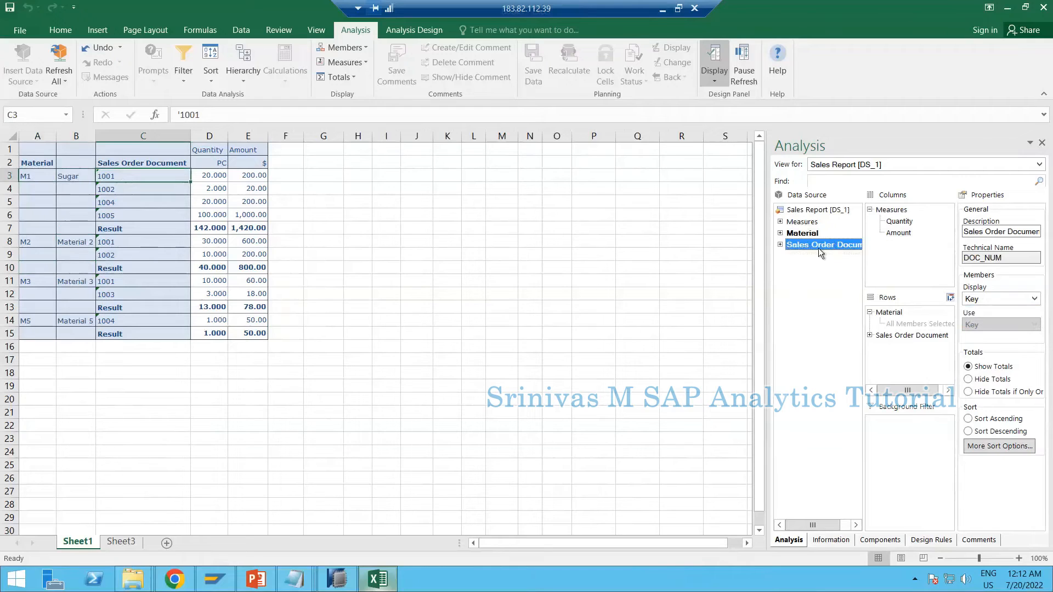
click(808, 232)
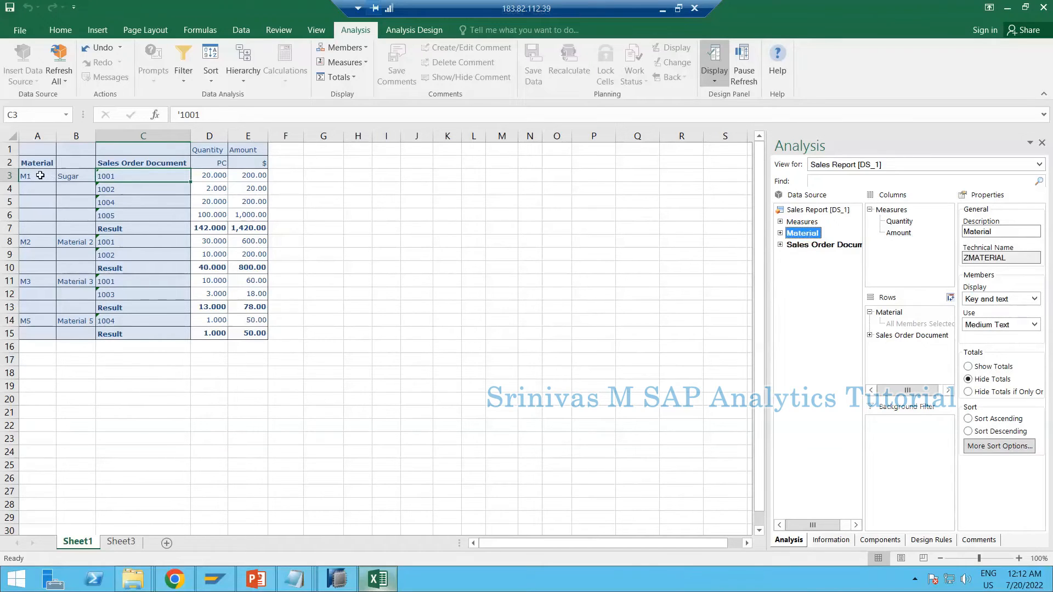
drag(52, 176, 76, 301)
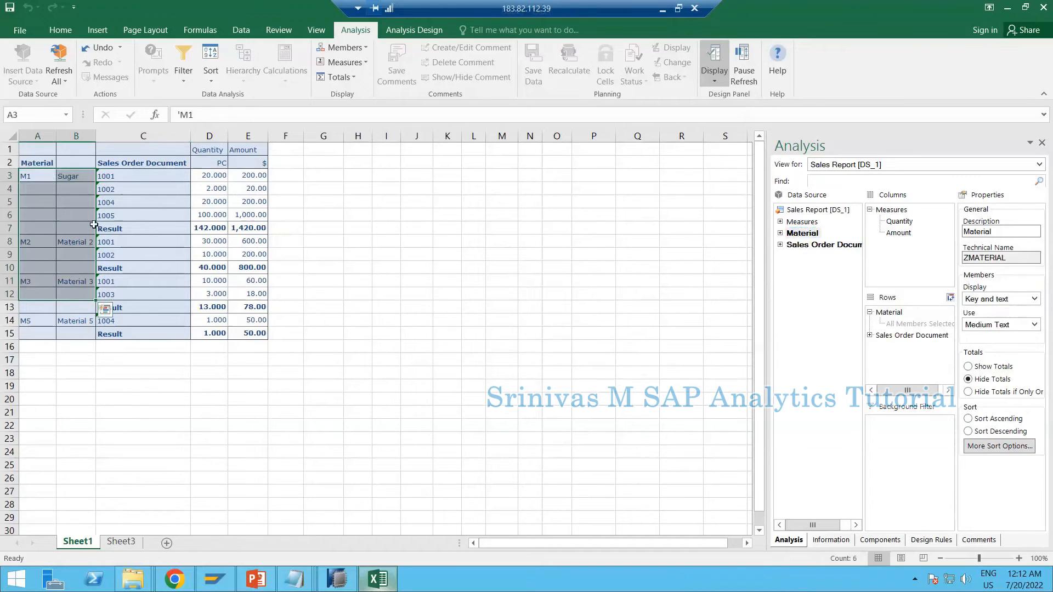
click(66, 327)
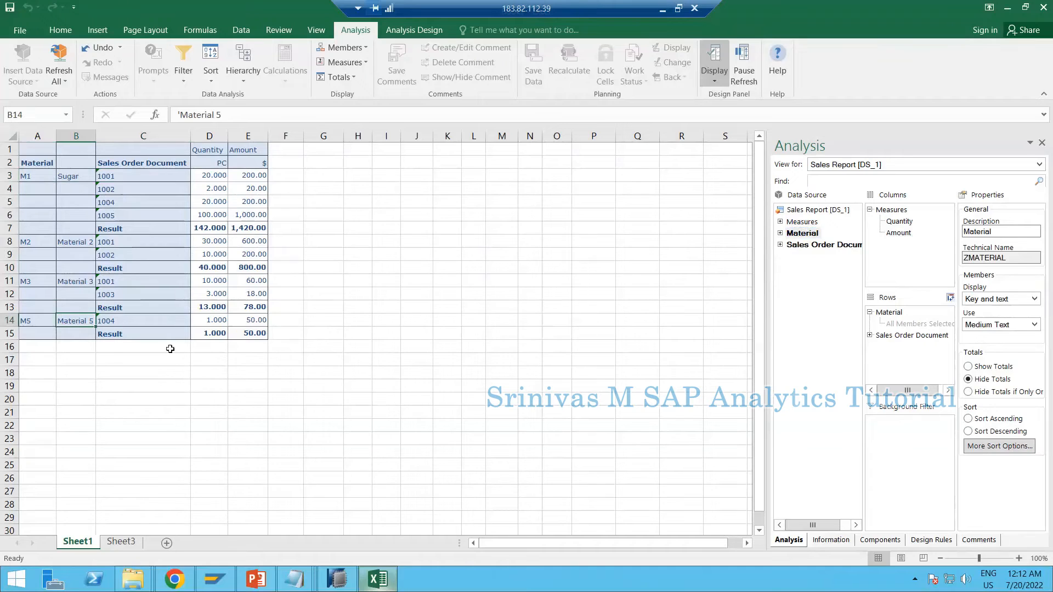
Examine the report on Sheet3, checking how the Sales Order Document and Material members are displayed there
click(121, 542)
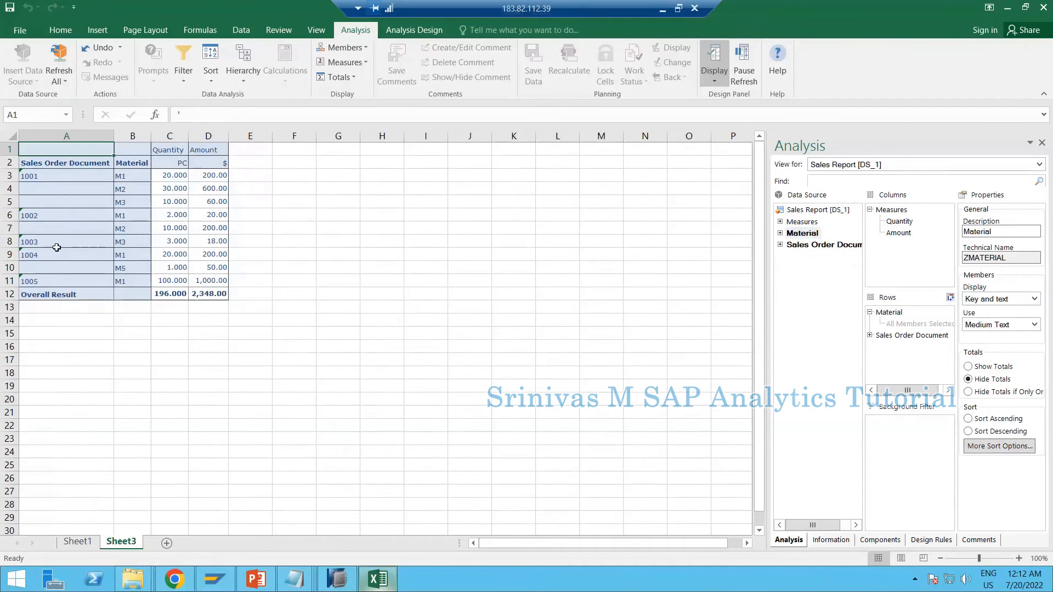
drag(41, 148, 220, 293)
click(68, 201)
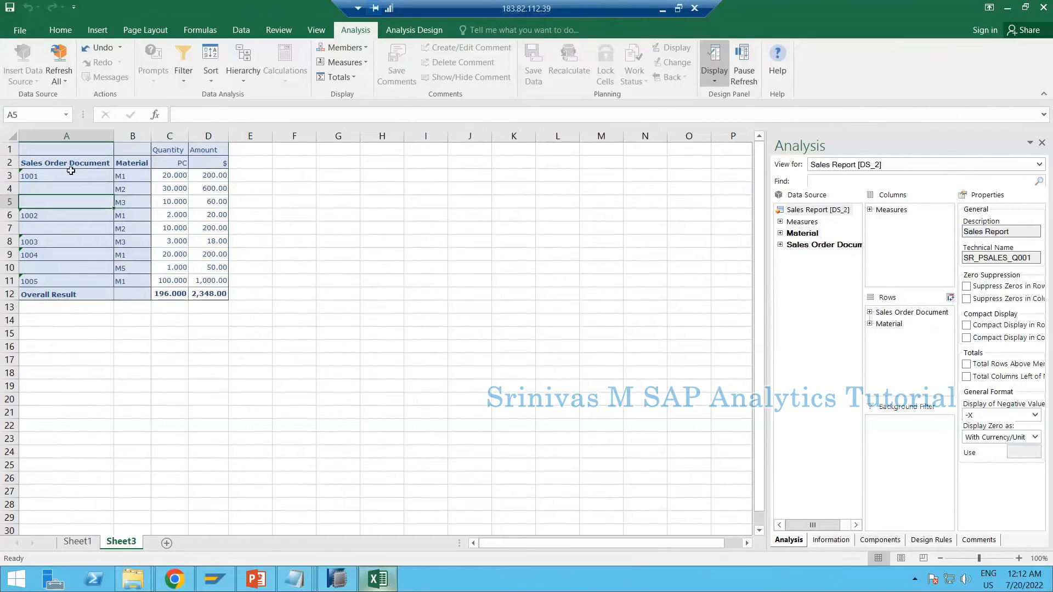
drag(44, 154, 214, 270)
click(132, 165)
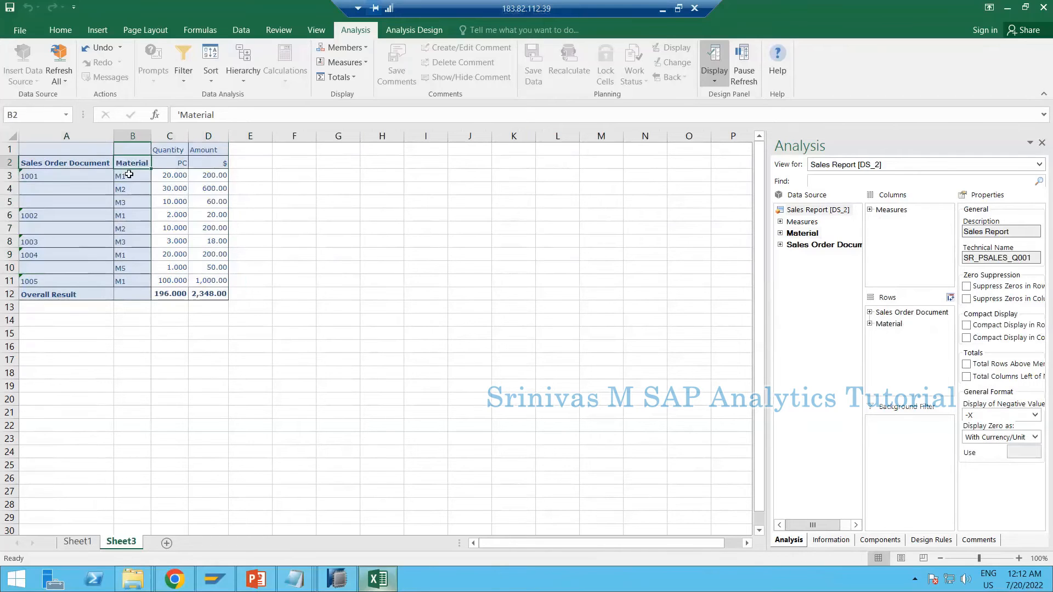
click(129, 174)
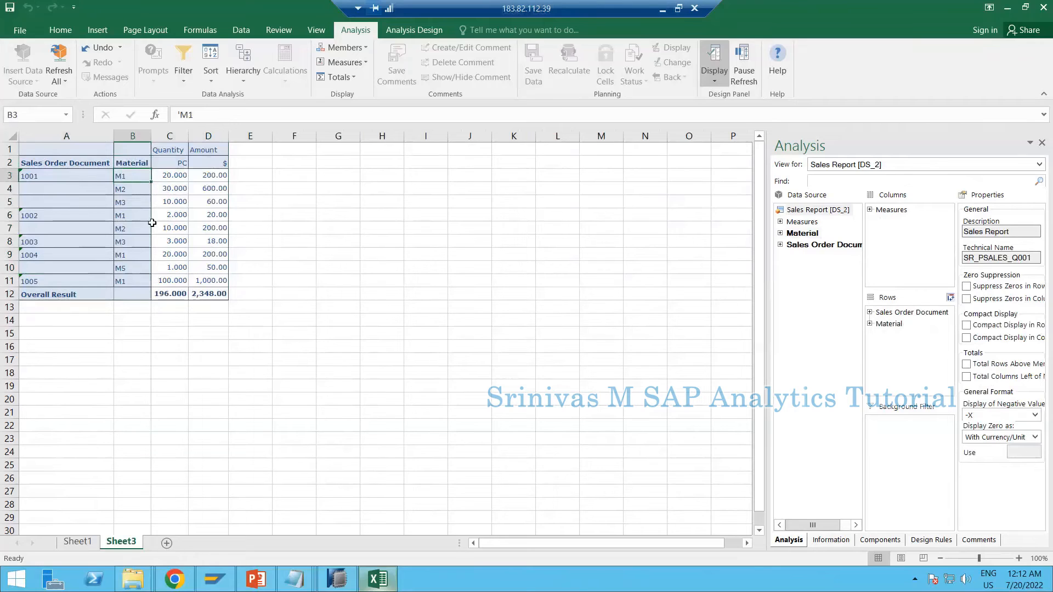
click(81, 149)
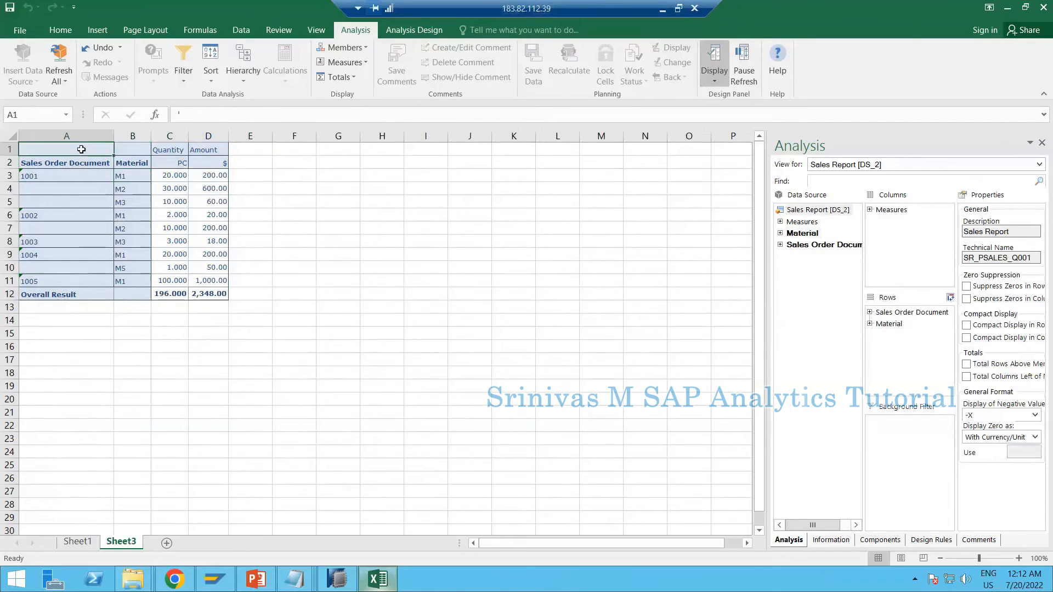
click(142, 165)
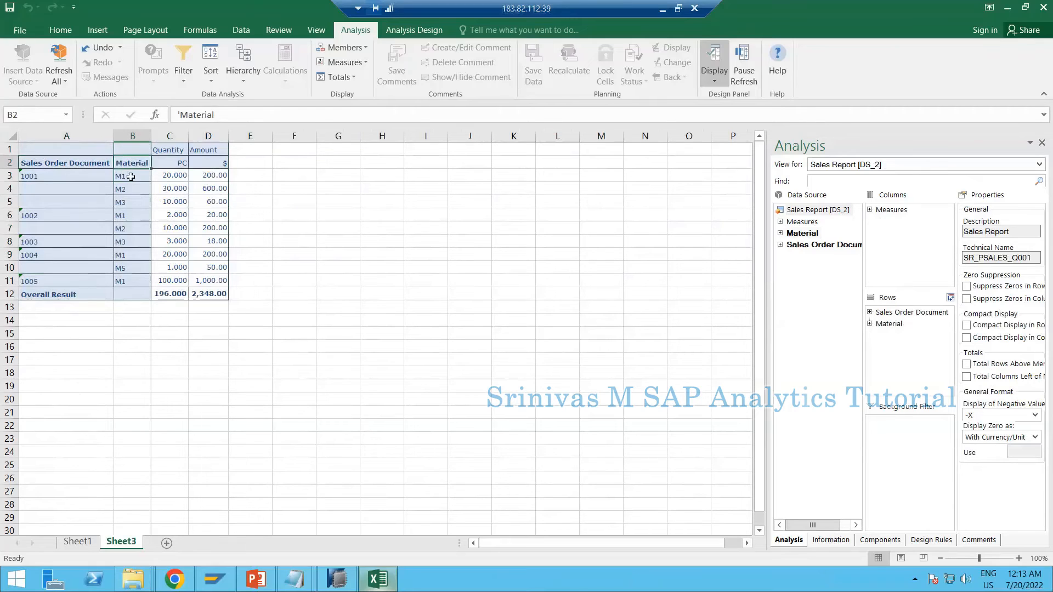
click(132, 176)
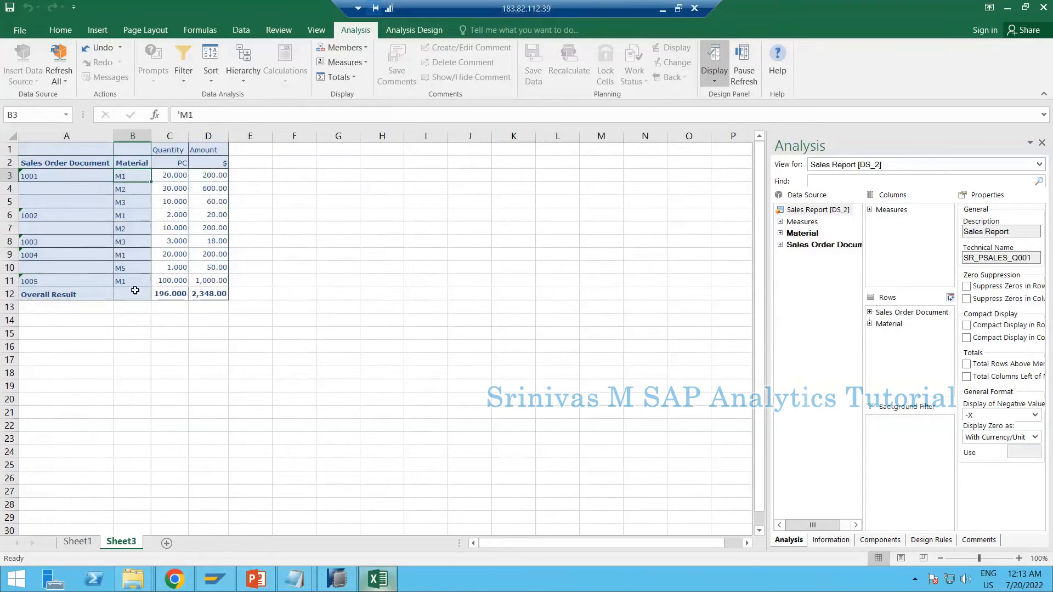
Switch to SAP HANA Studio, set Material's value output to display as Key and Text in the sheet definition, and save the query
click(347, 588)
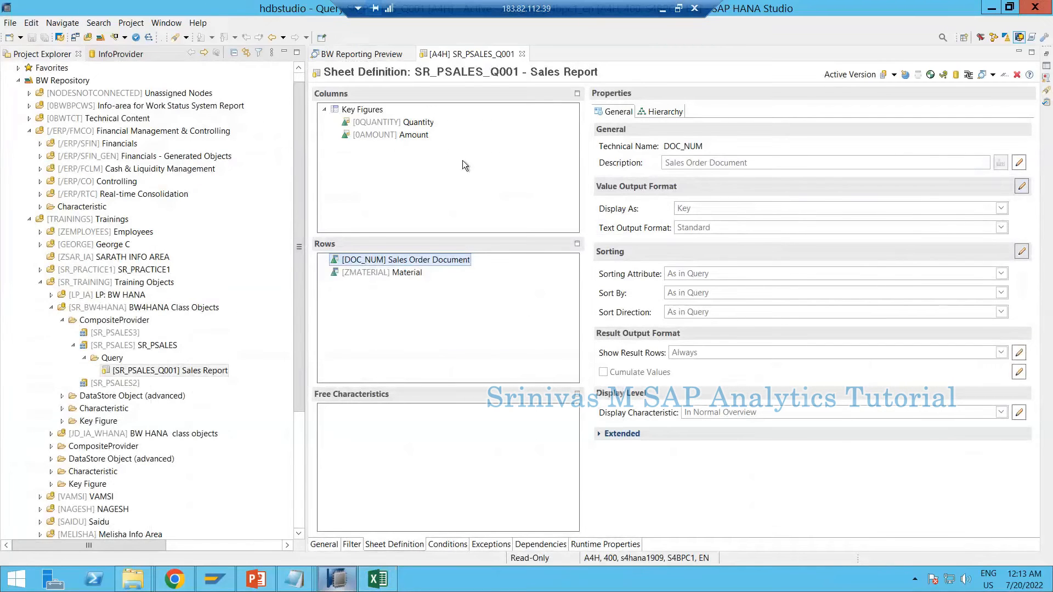
click(369, 274)
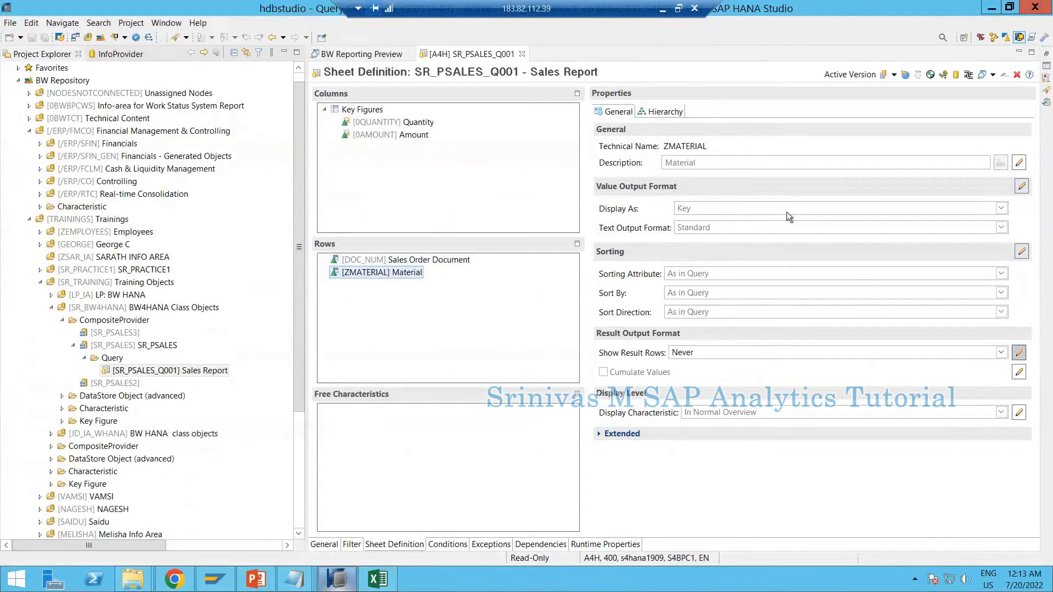
click(1022, 186)
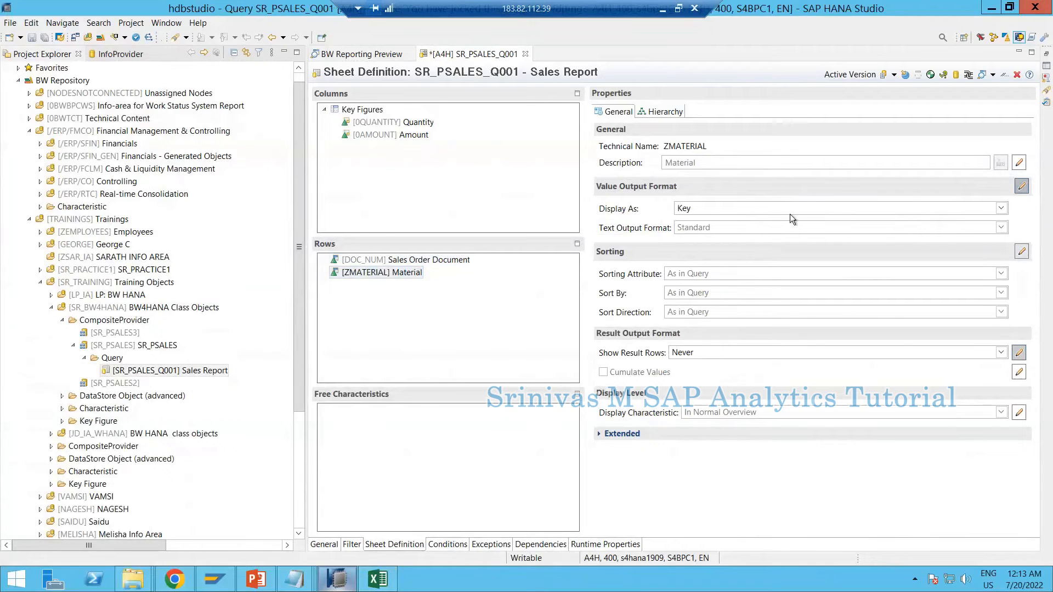
click(693, 211)
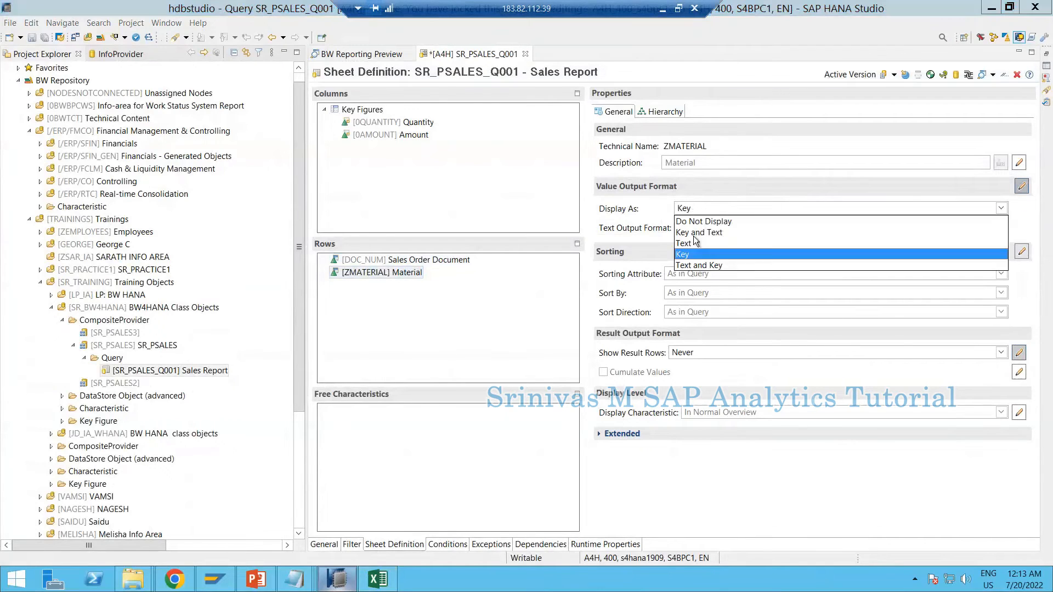
click(703, 232)
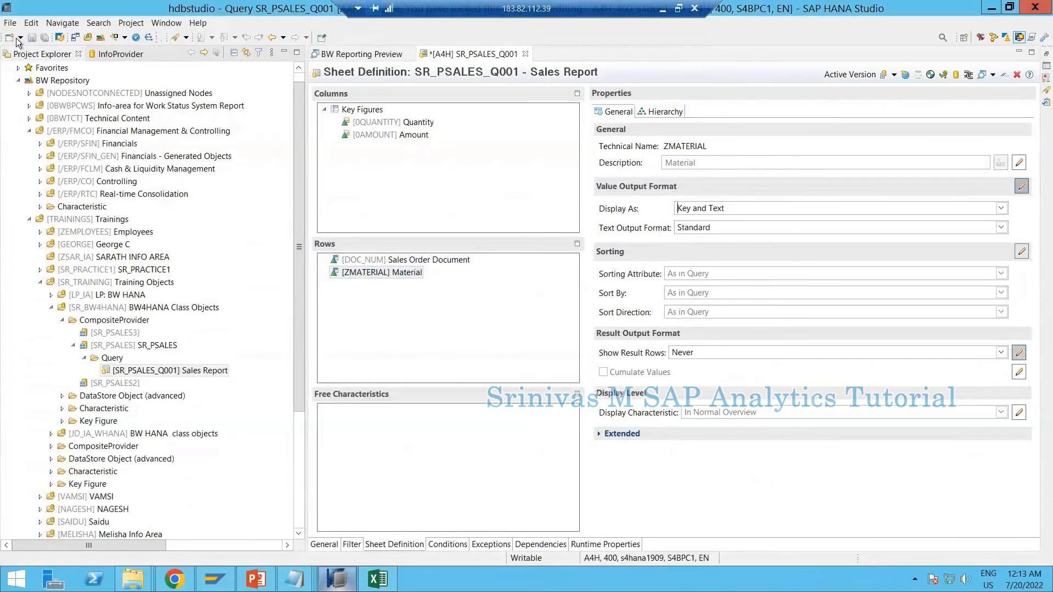
click(32, 37)
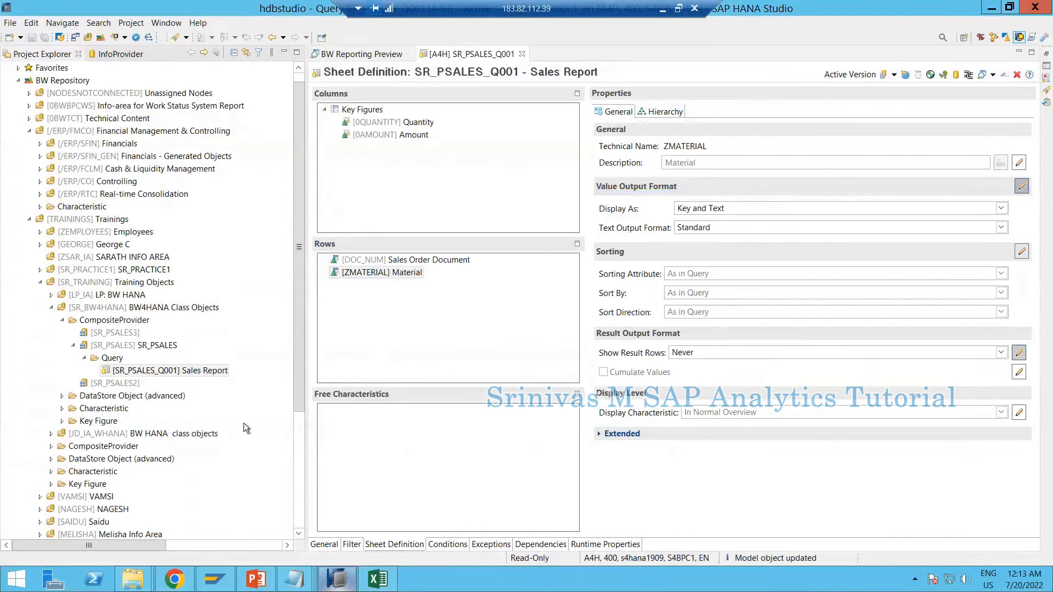
Switch to Excel, insert the Sales Report data source on a new worksheet and check its material keys and texts
click(378, 579)
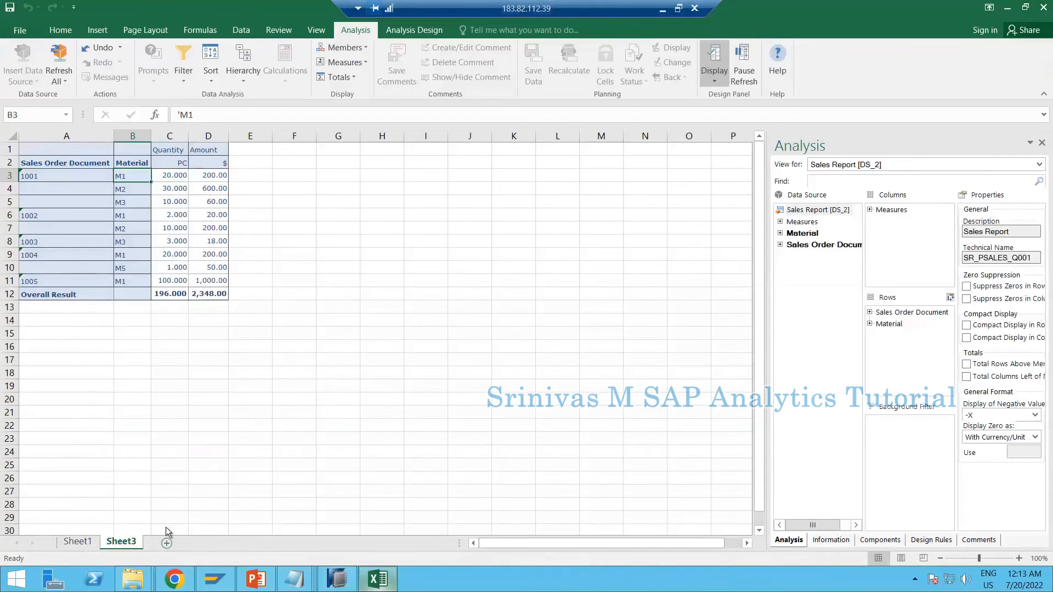
key(shift+F11)
click(32, 79)
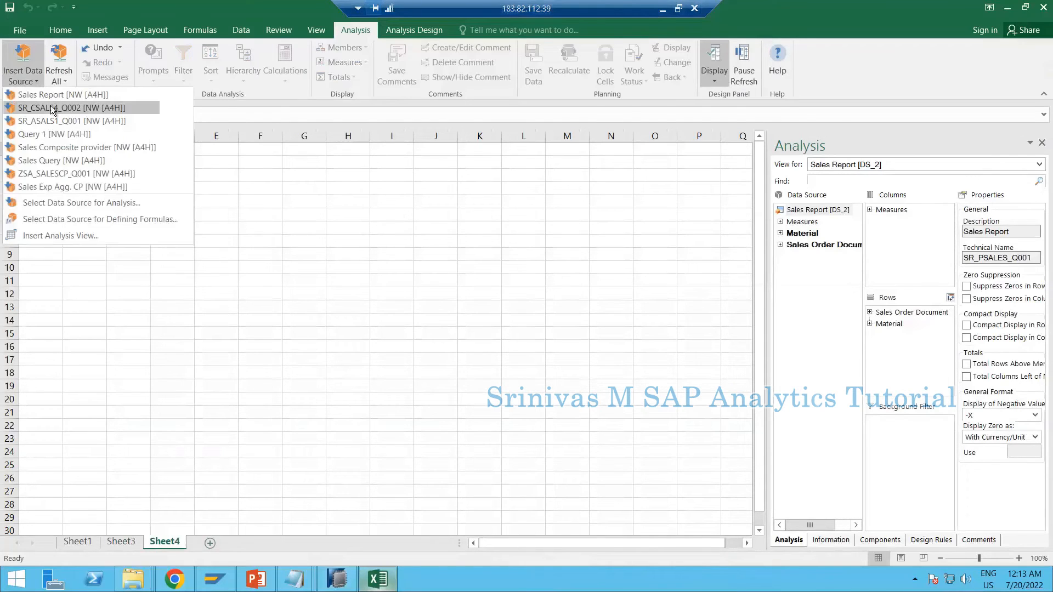
click(55, 95)
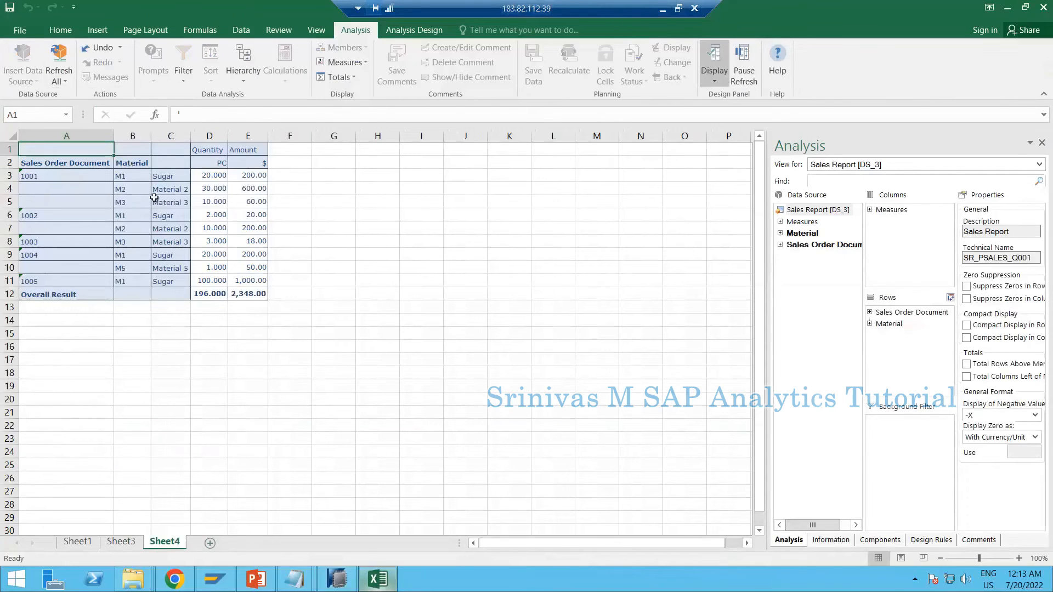
drag(131, 162, 189, 292)
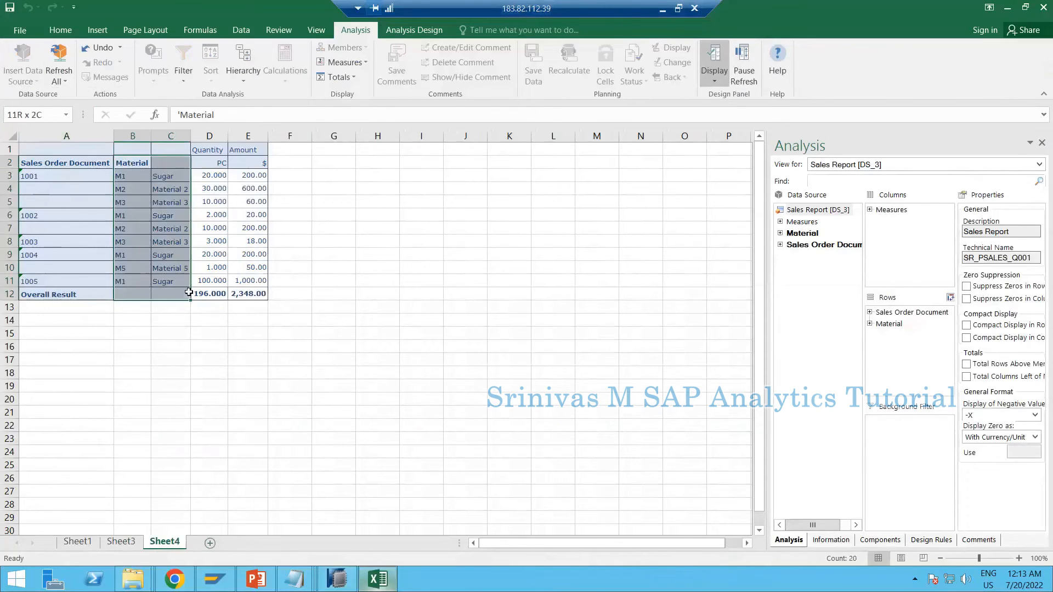
click(169, 230)
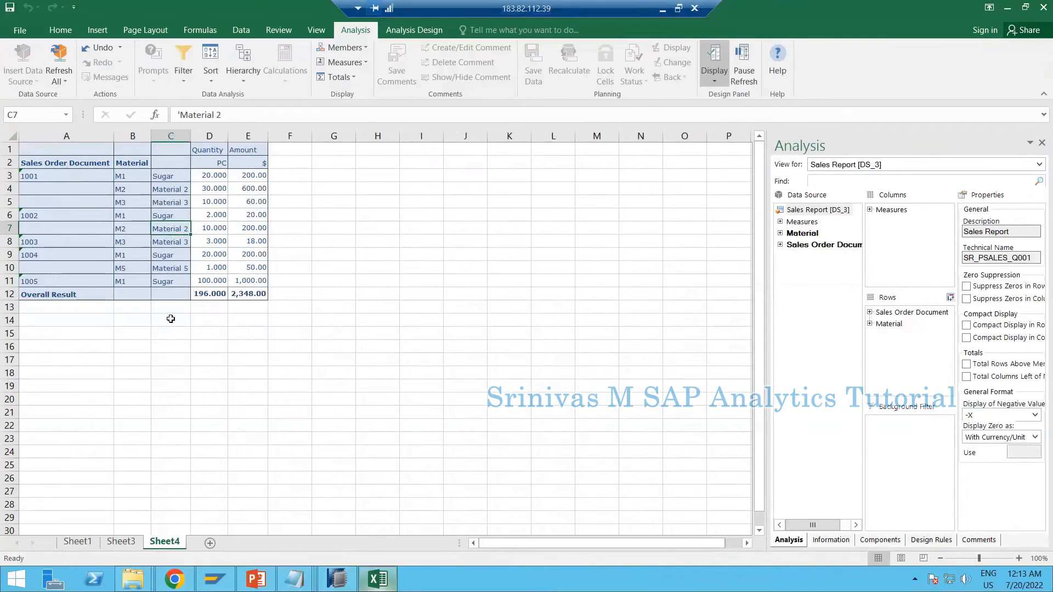
click(140, 196)
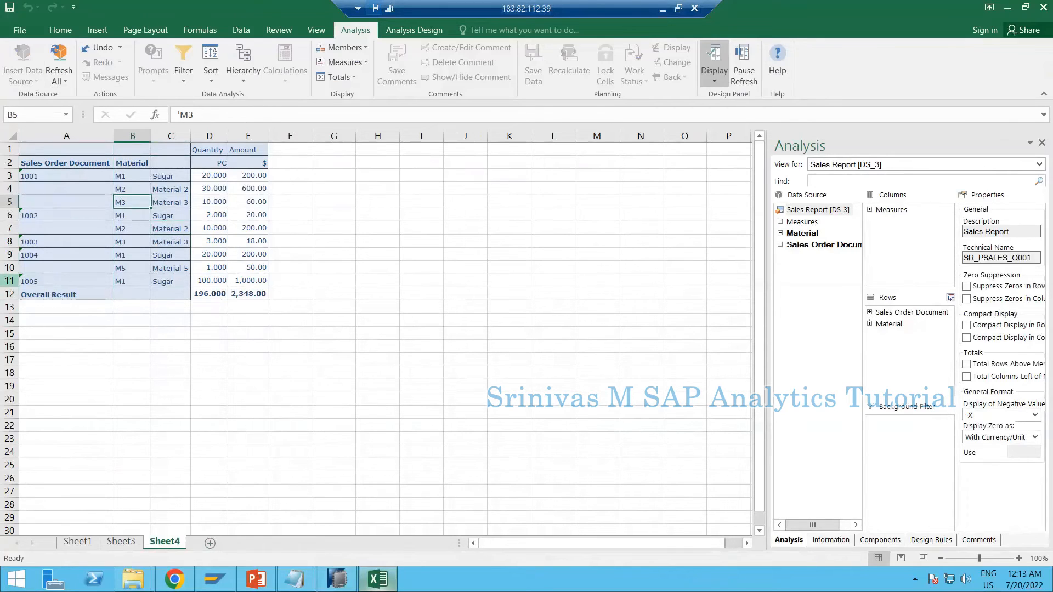
click(173, 219)
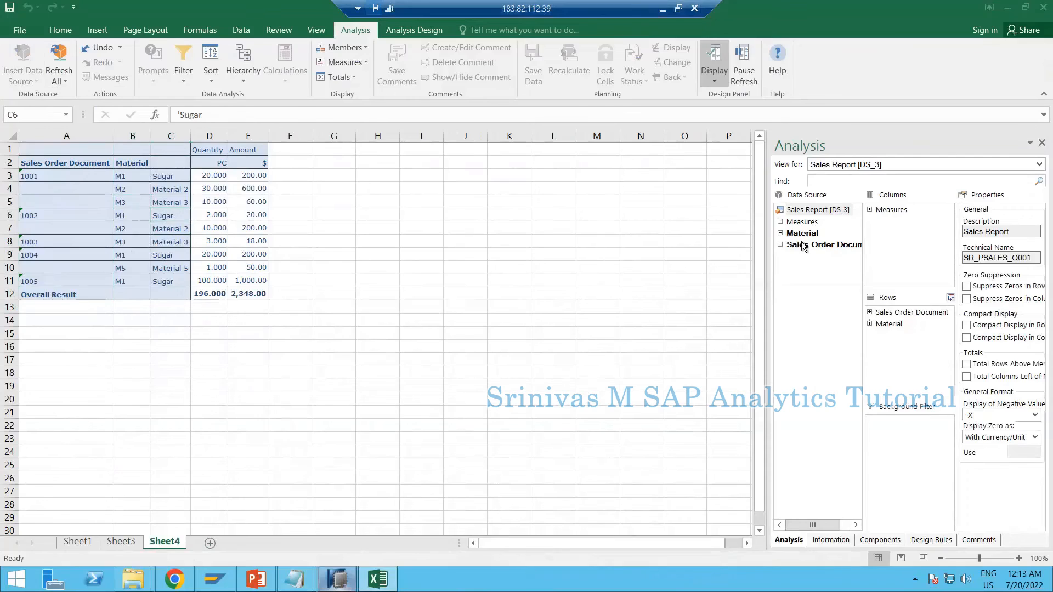
In SAP HANA Studio, add Created_On, Items, Unit of Measure and Currency Key as free characteristics of the query and save it
click(337, 580)
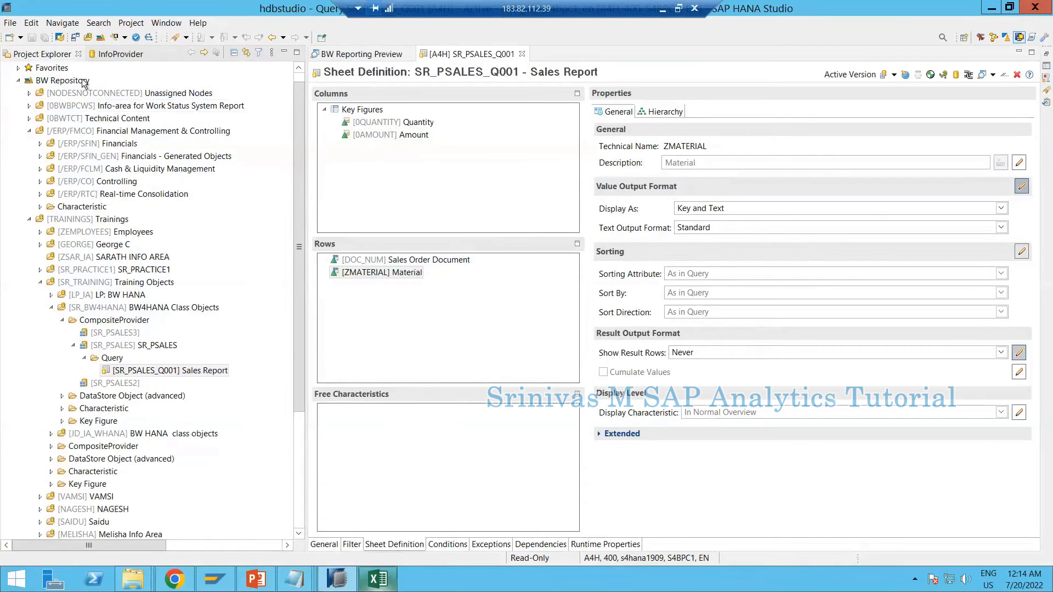
click(112, 56)
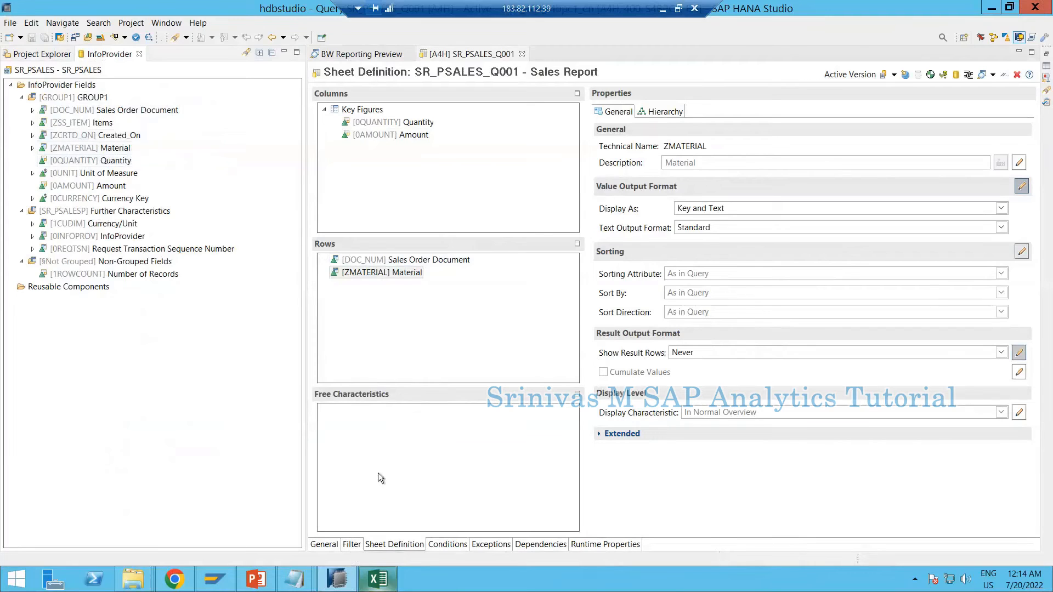
drag(90, 136, 365, 463)
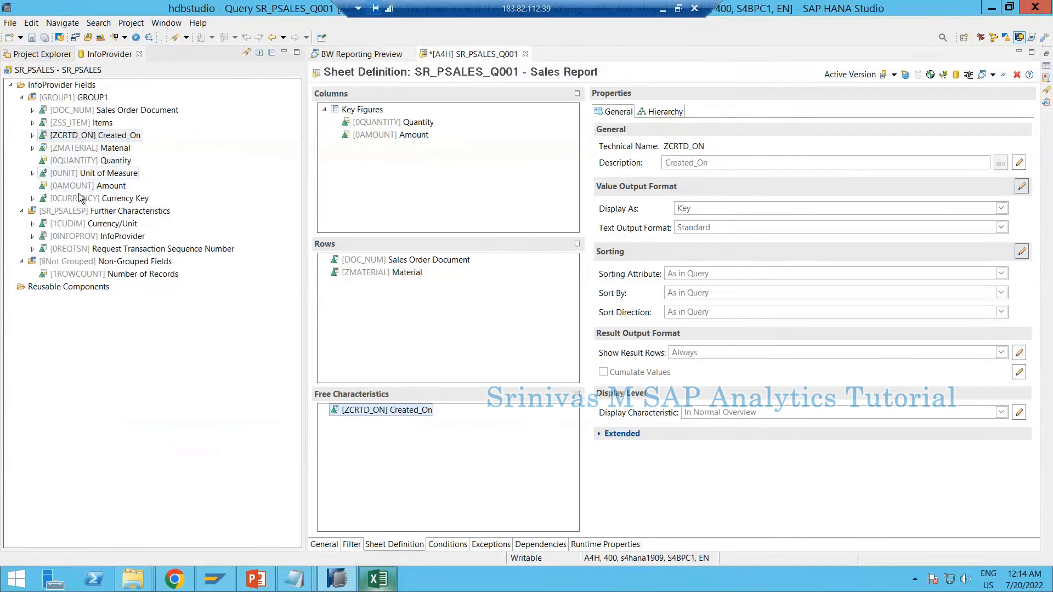
drag(82, 123, 310, 409)
drag(69, 173, 417, 499)
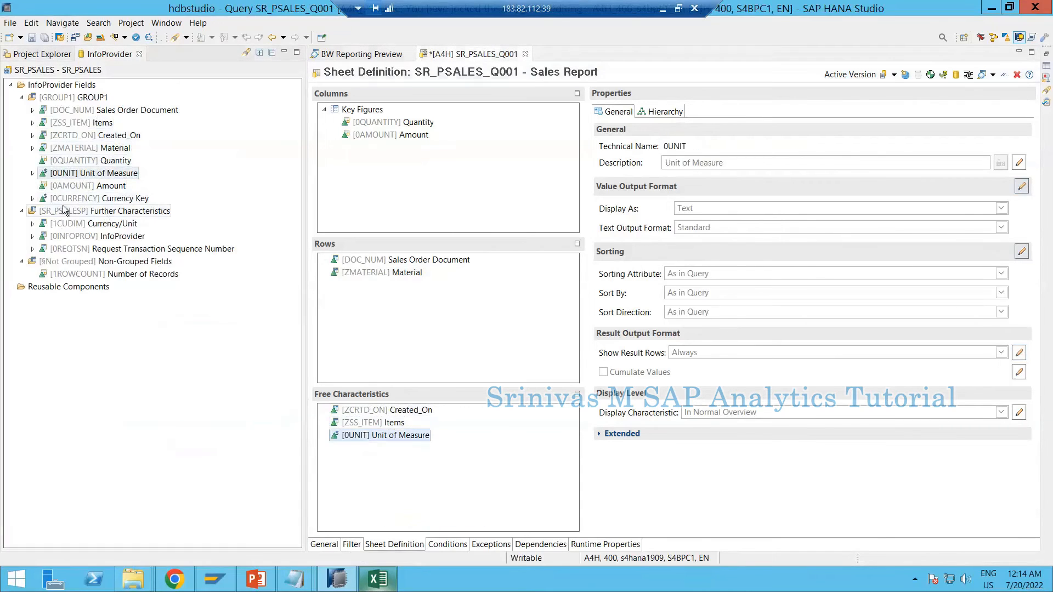
drag(78, 202, 373, 439)
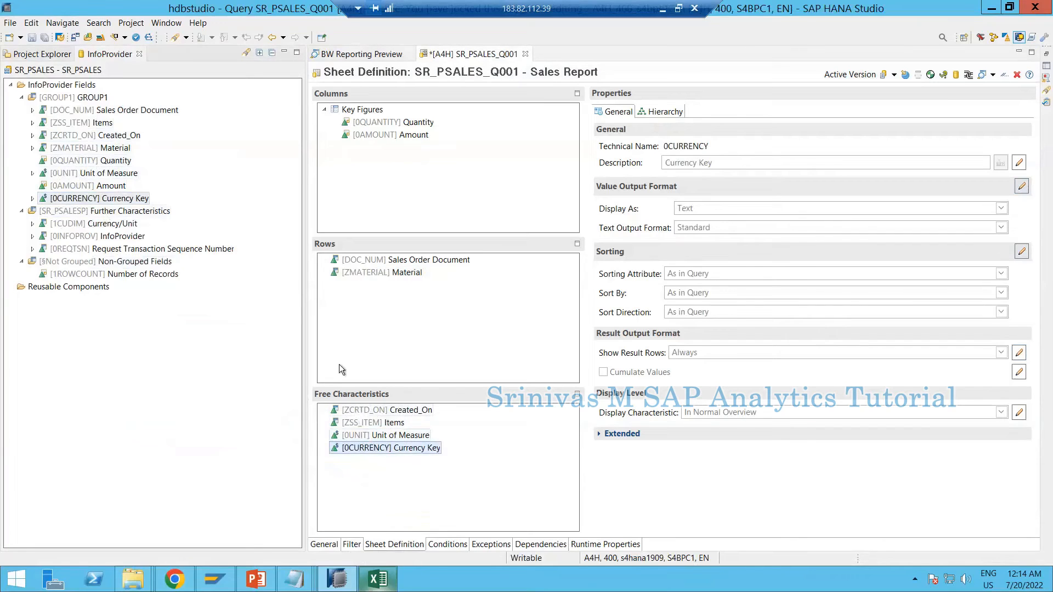
click(32, 37)
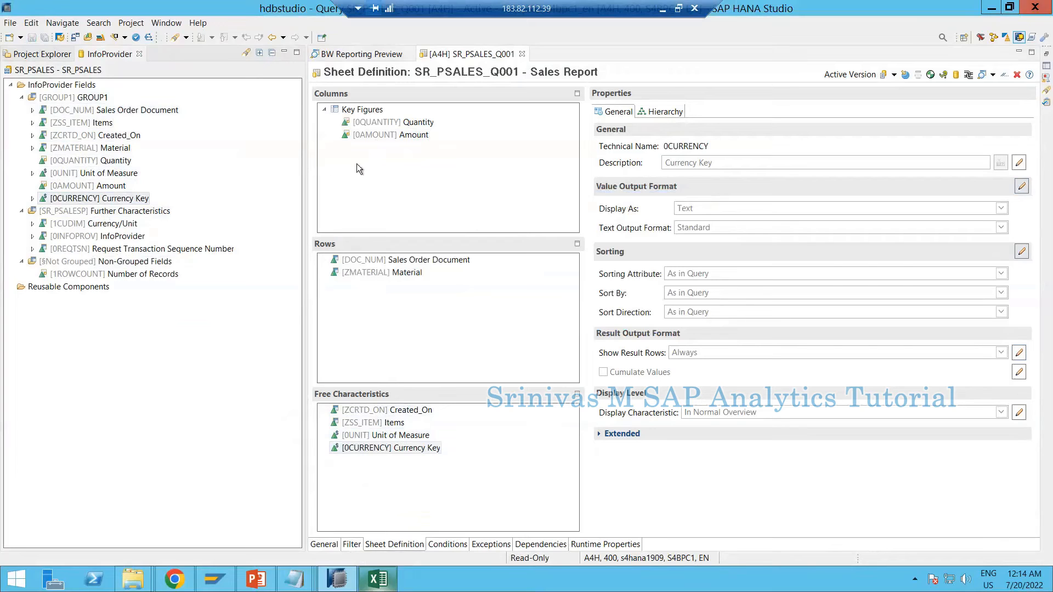
Switch to Excel and insert the Sales Report query SR_PSALES_Q001 as a data source on a new worksheet
click(383, 586)
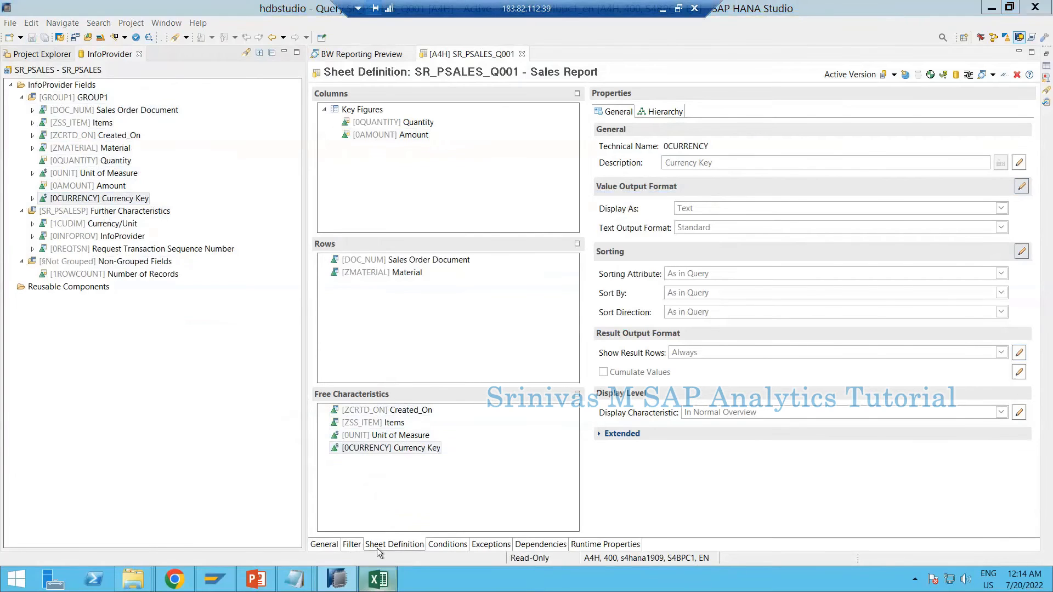
drag(68, 149, 257, 295)
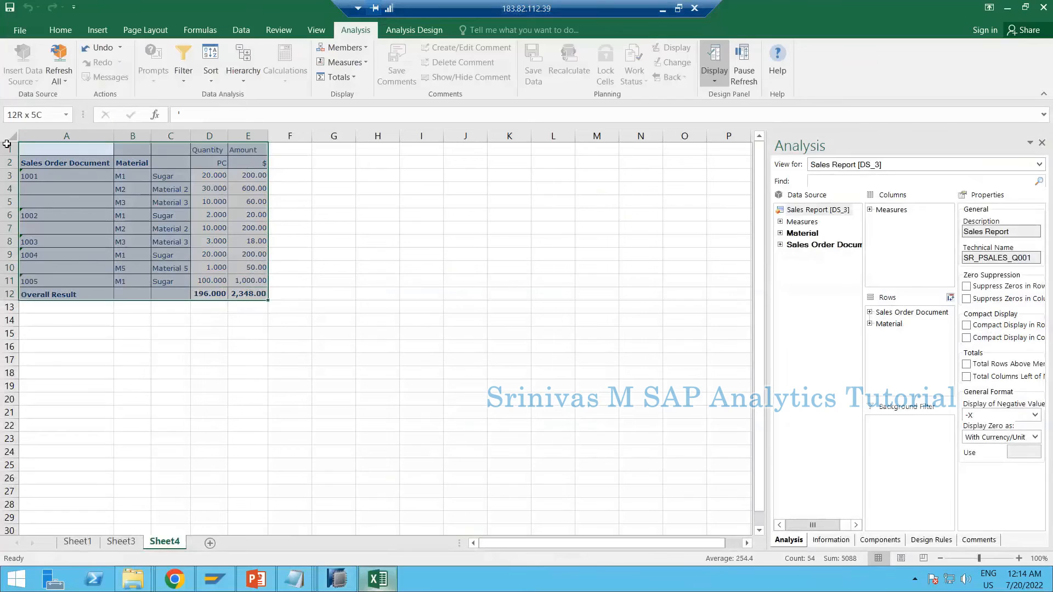
click(75, 192)
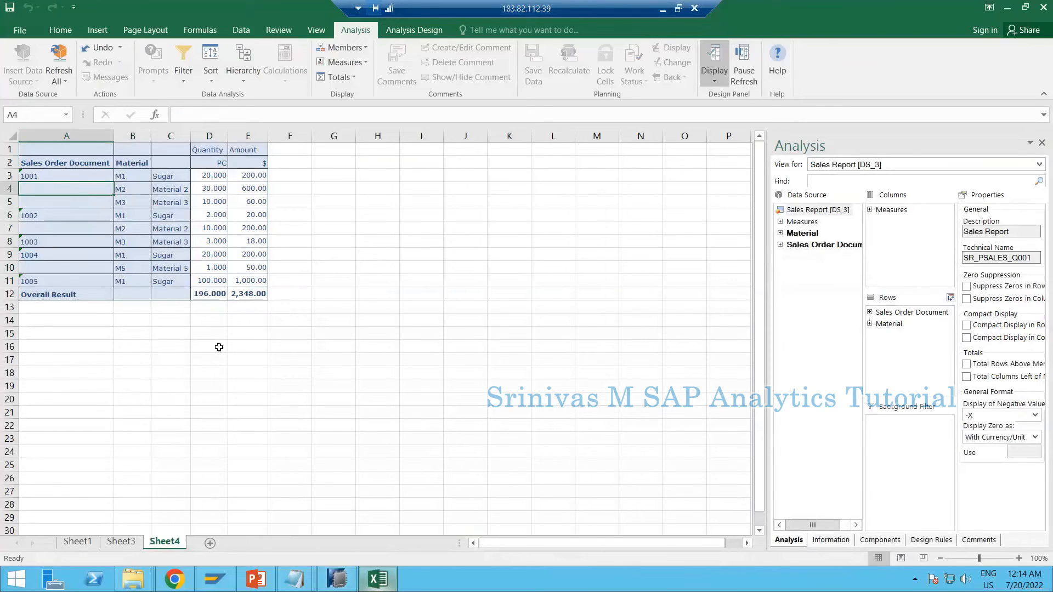
click(346, 579)
click(209, 543)
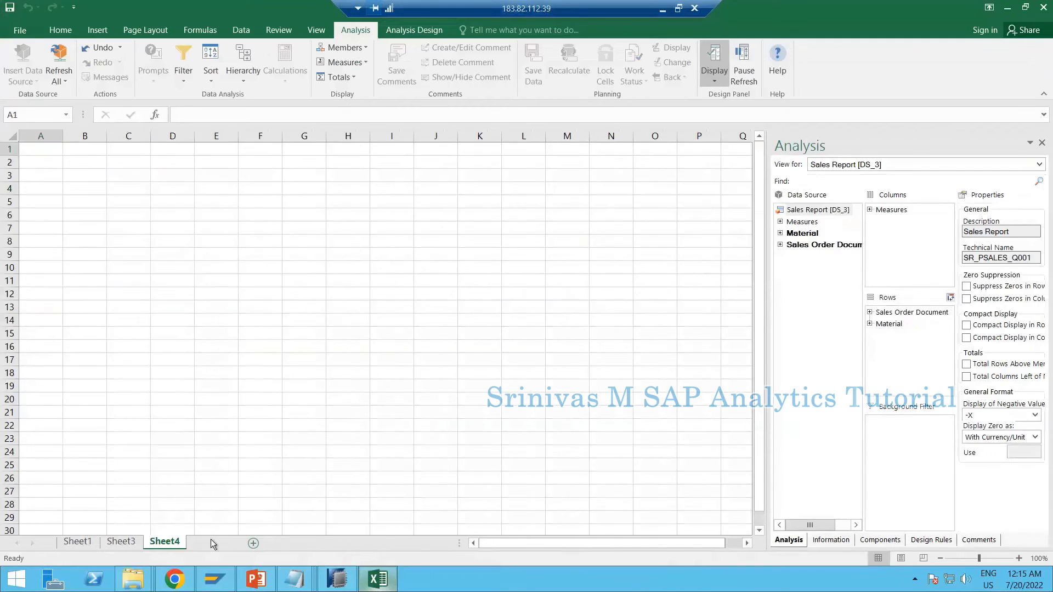
click(25, 74)
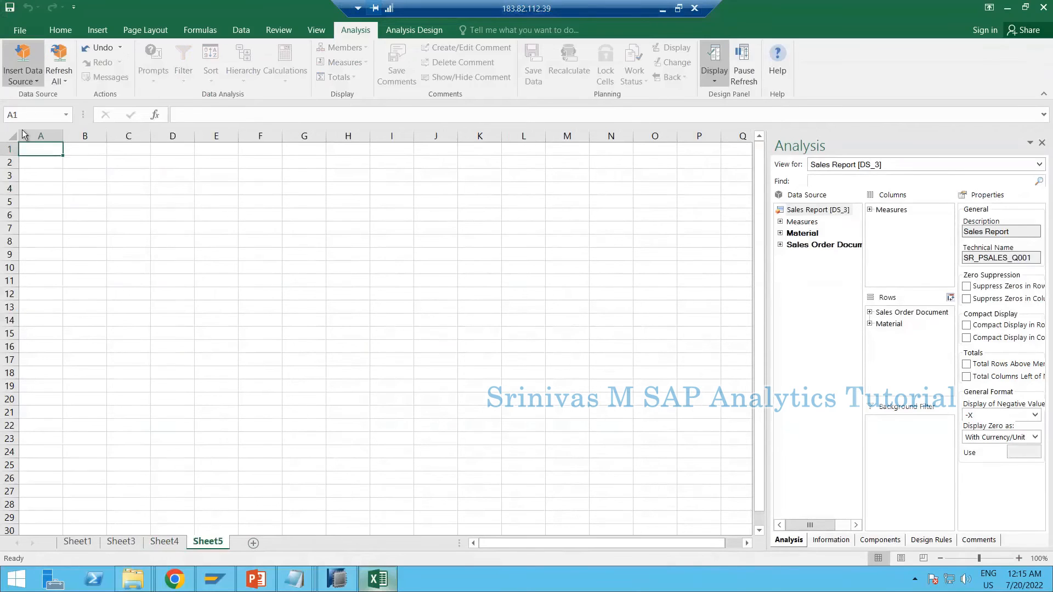
click(55, 203)
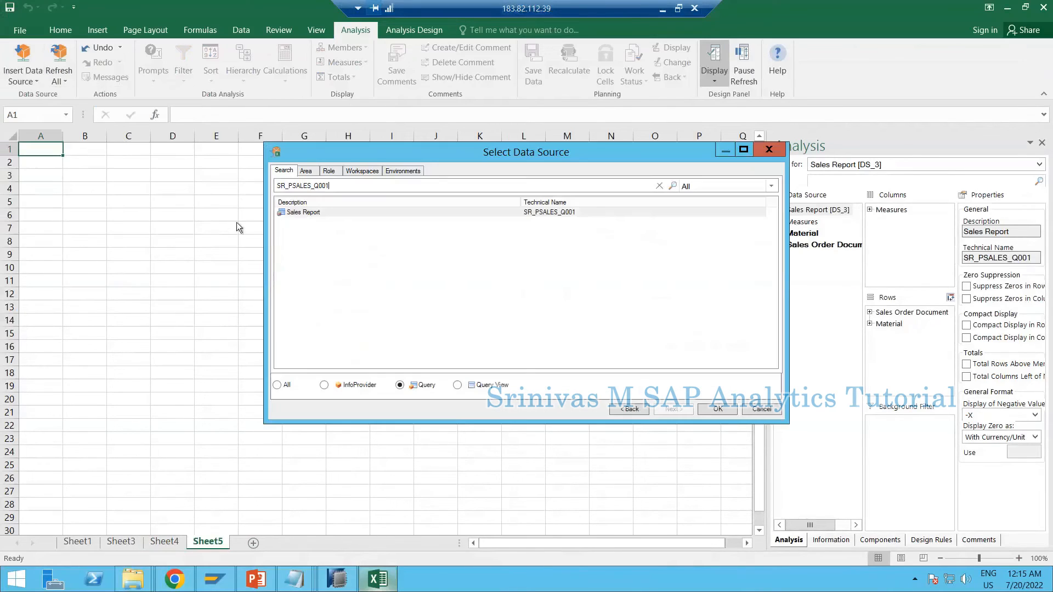
double_click(327, 213)
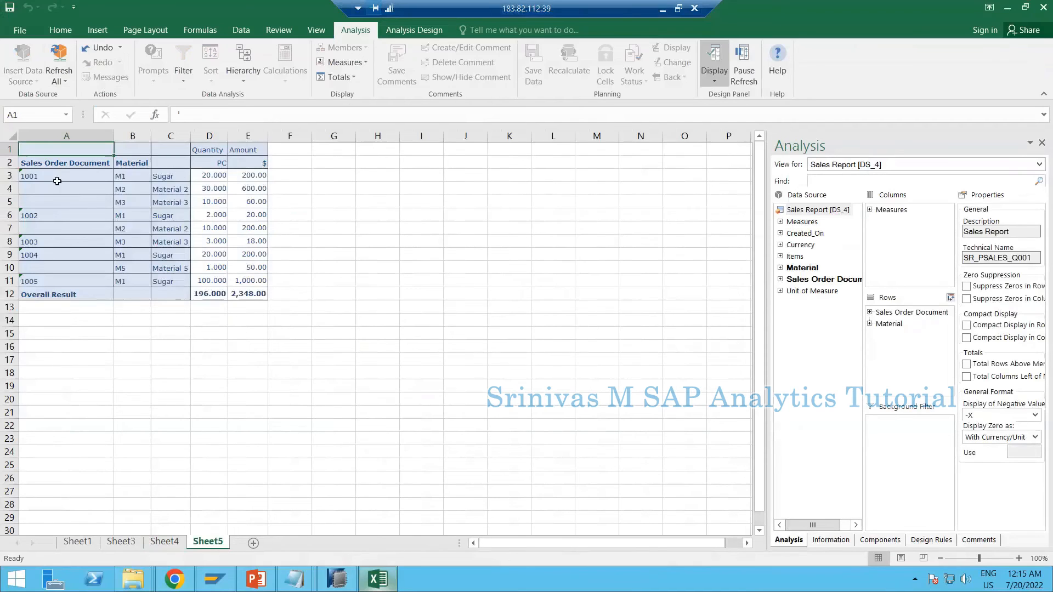
Check the new report's row fields and measures, and the properties of Created_On, Currency, Items and Unit of Measure
click(99, 166)
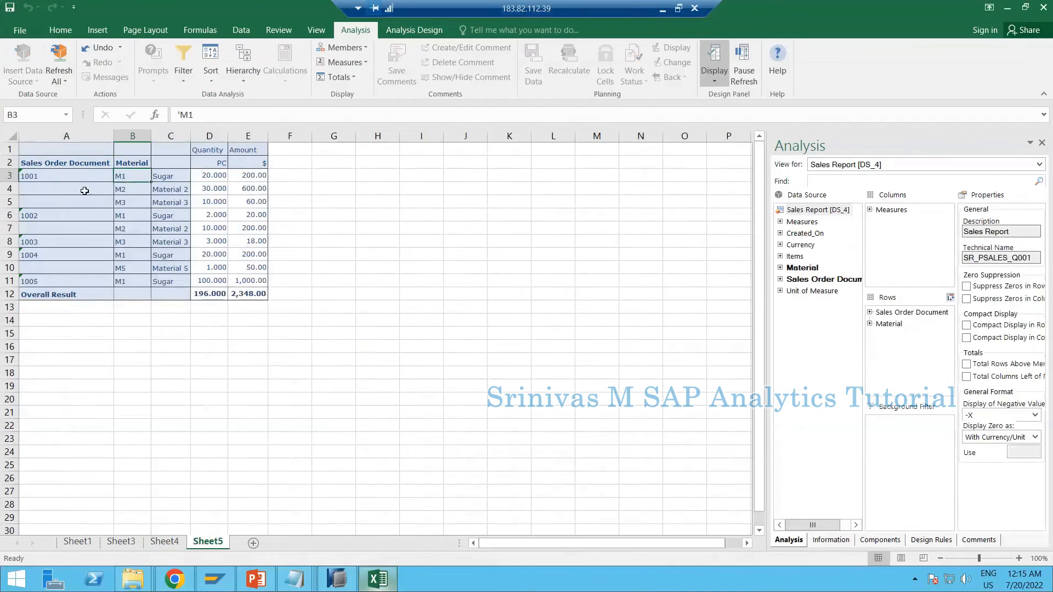
click(206, 149)
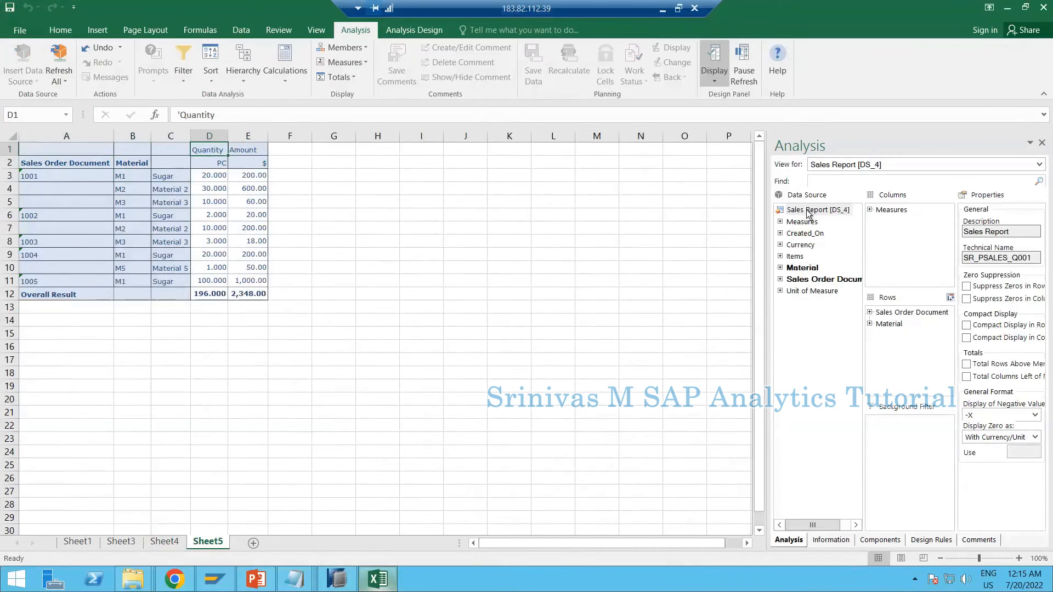
click(802, 235)
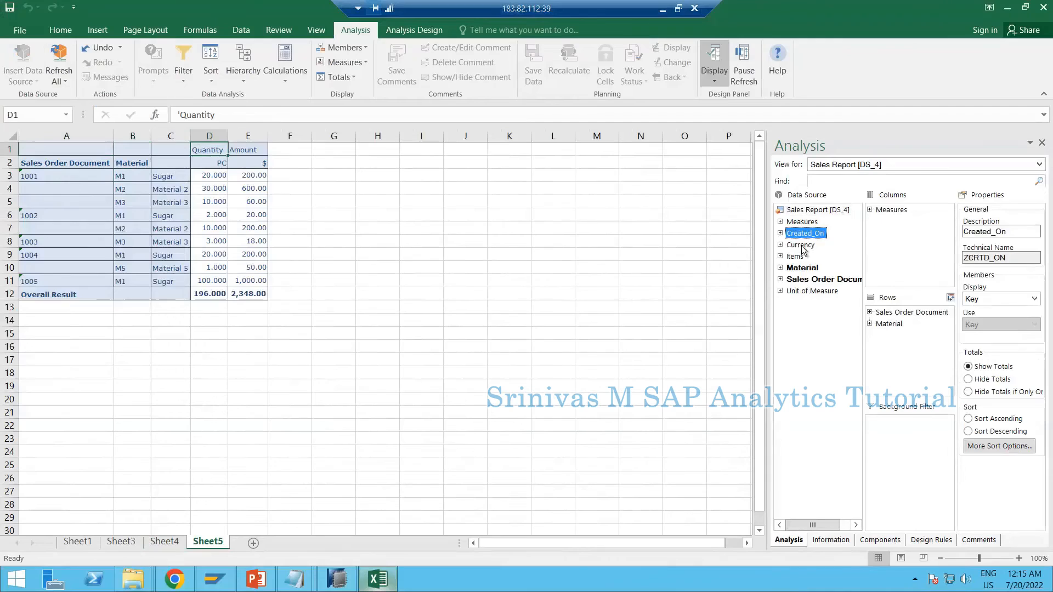
click(802, 244)
click(798, 257)
click(806, 291)
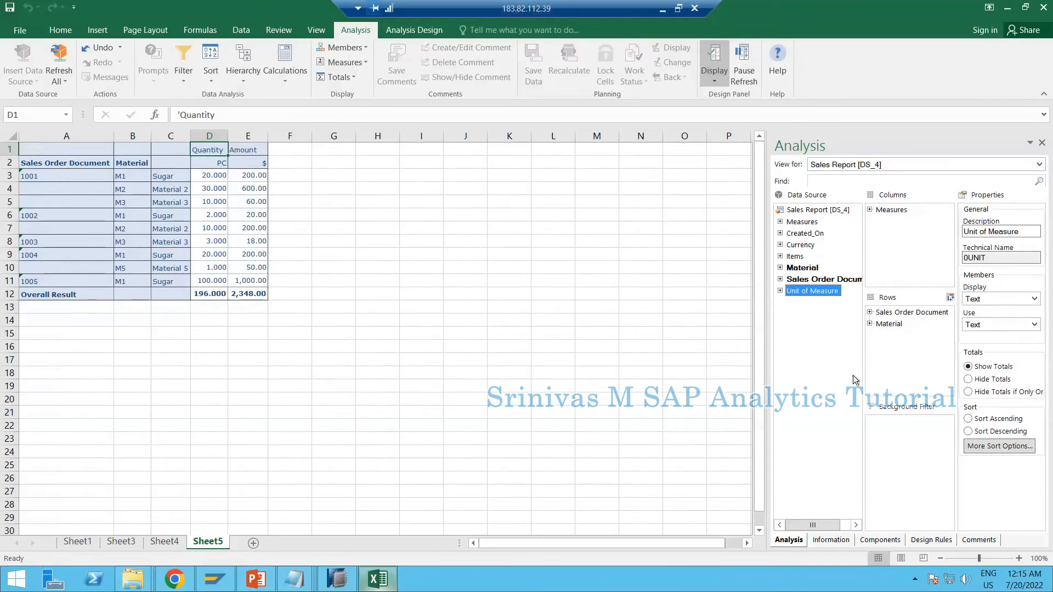
Add Items to the rows between Sales Order Document and Material, and hide the totals for Items
drag(792, 258, 890, 318)
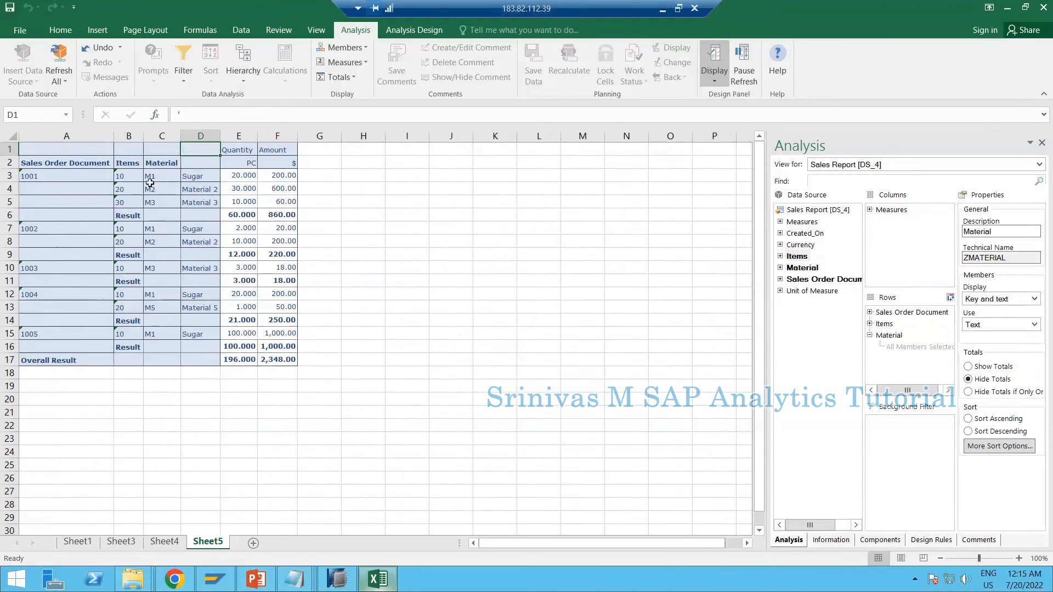
click(64, 186)
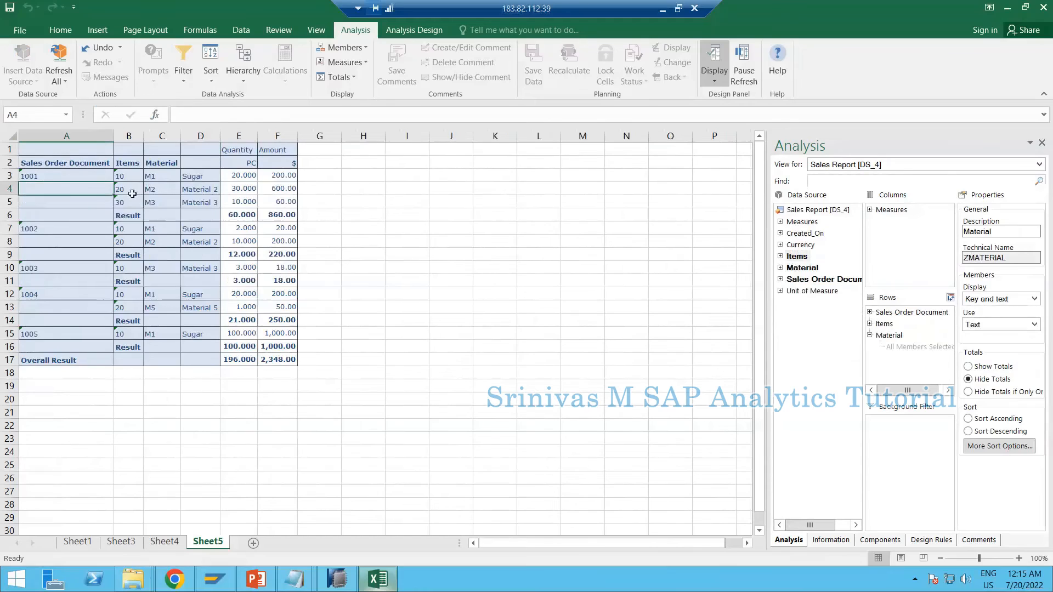
click(127, 179)
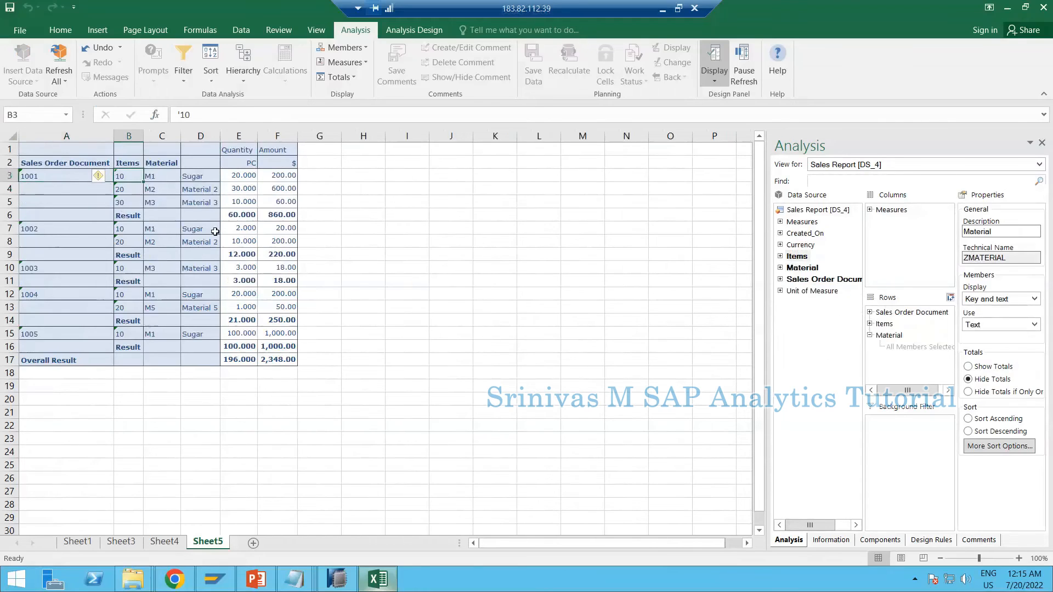
click(126, 216)
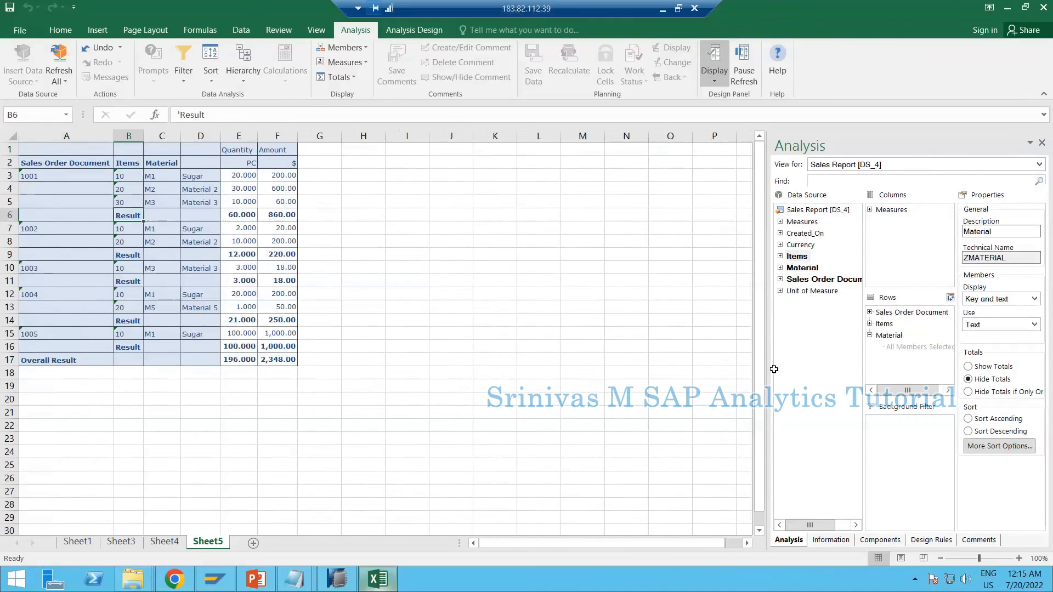
click(885, 325)
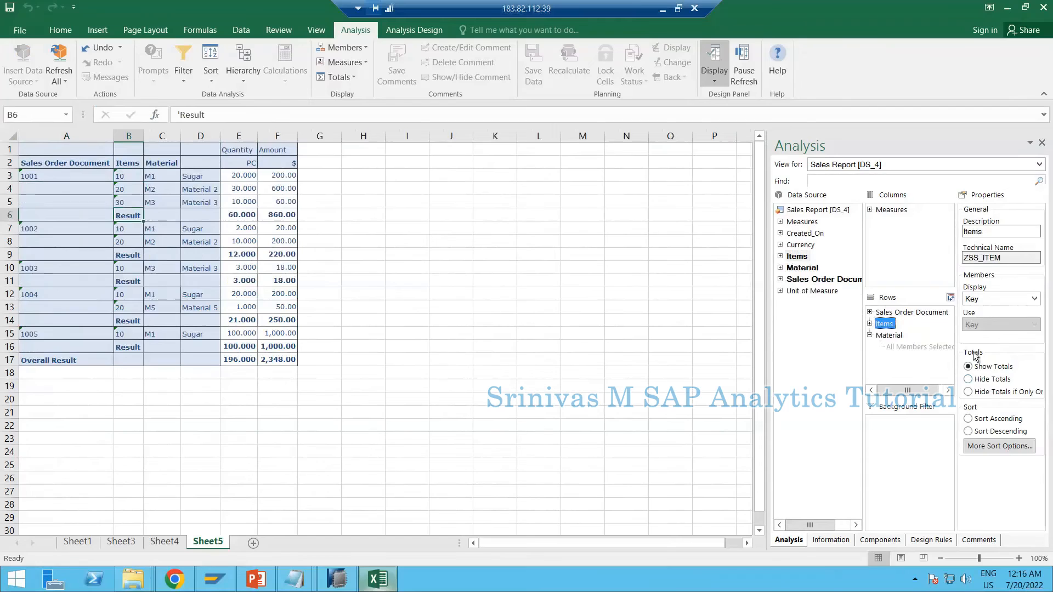
click(969, 379)
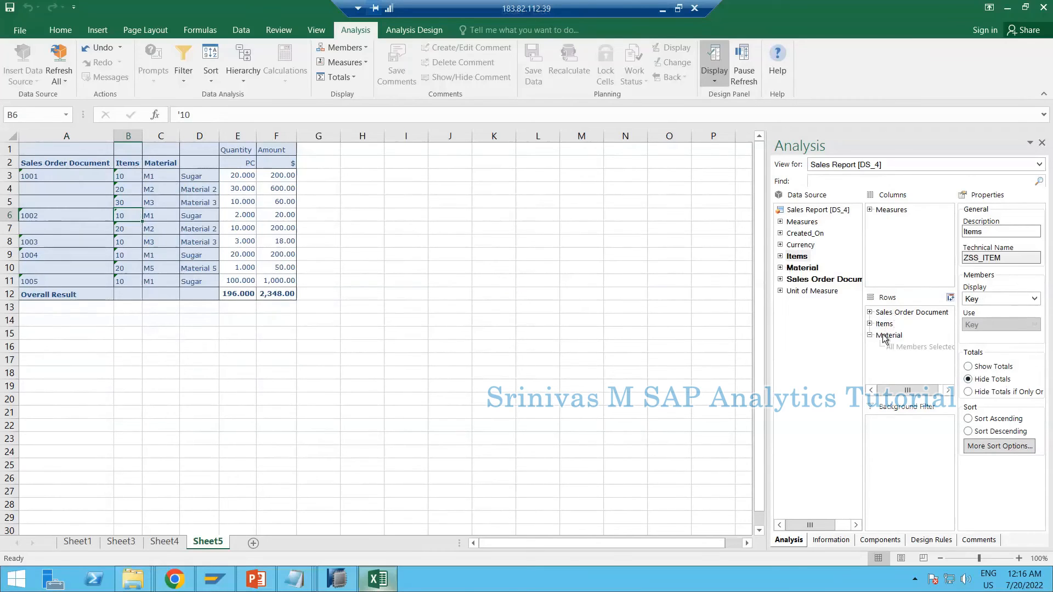
Replace Material, Sales Order Document and Items in the rows with Created_On, and check the quantities and amounts by date
drag(889, 336, 822, 356)
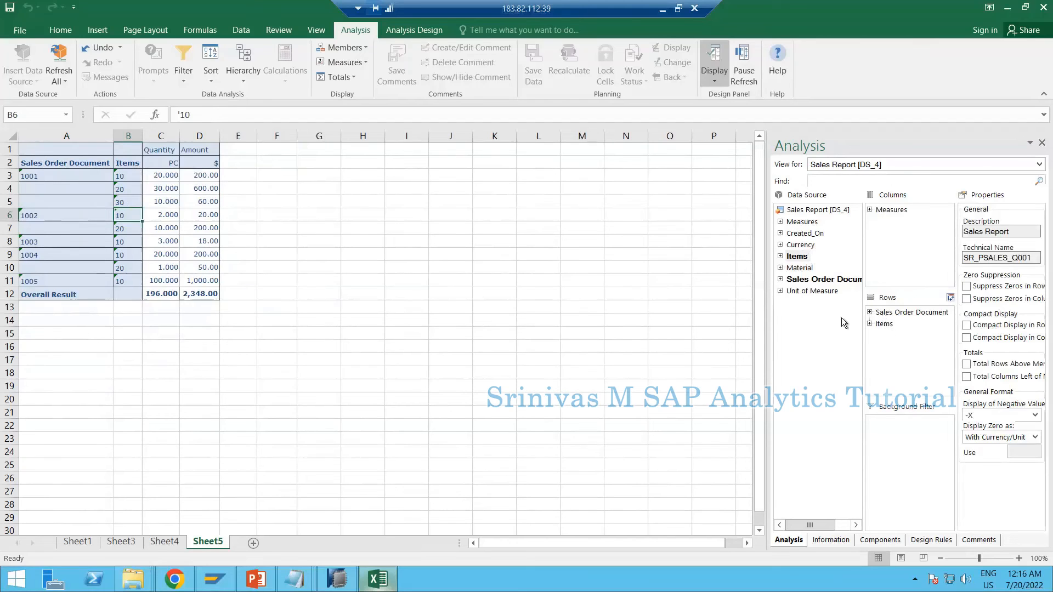
drag(912, 312, 818, 327)
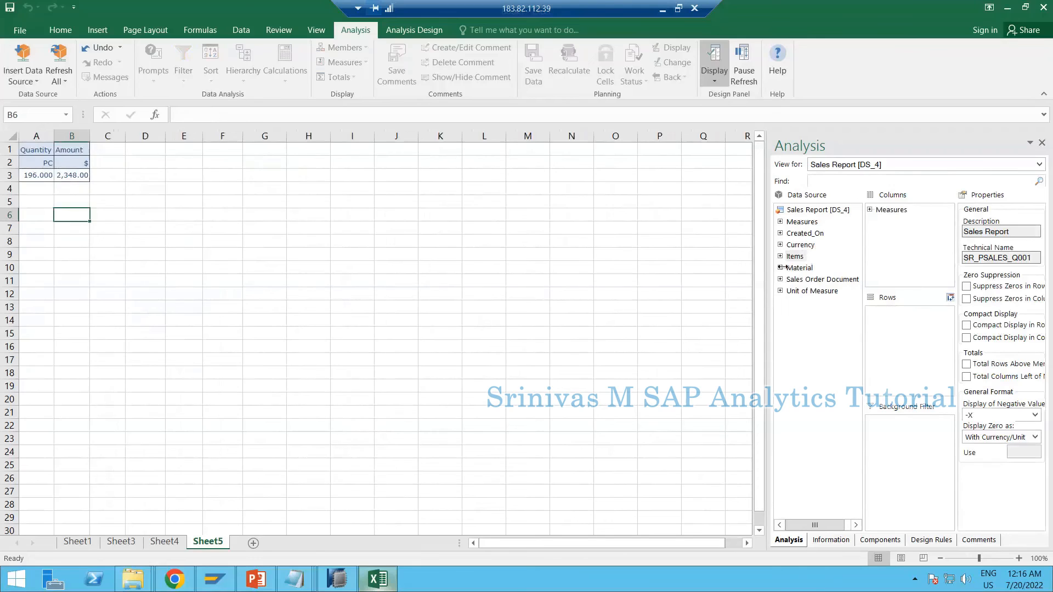
drag(816, 235, 891, 329)
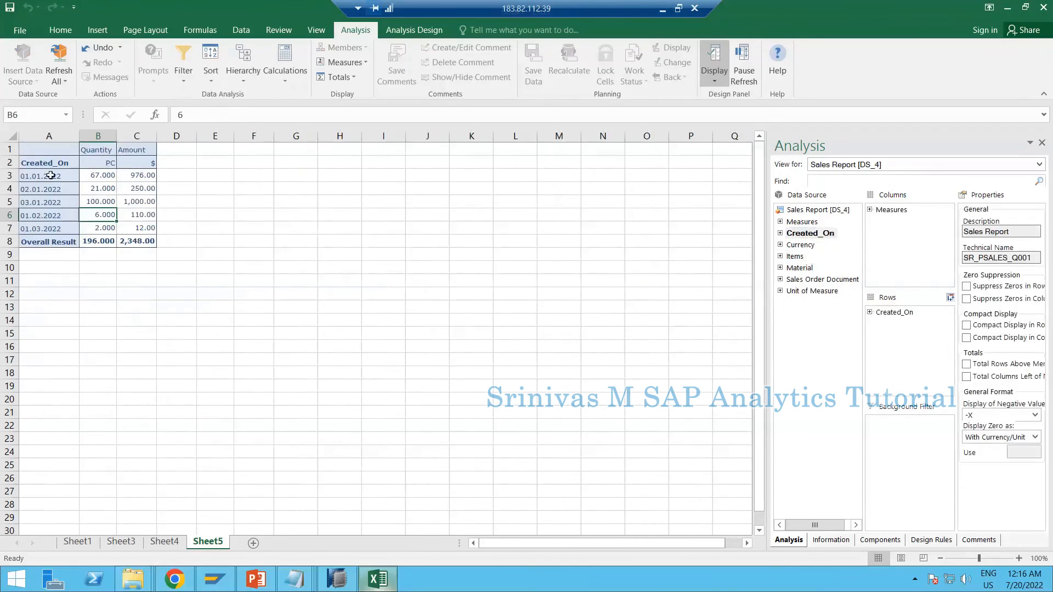
click(50, 175)
click(100, 175)
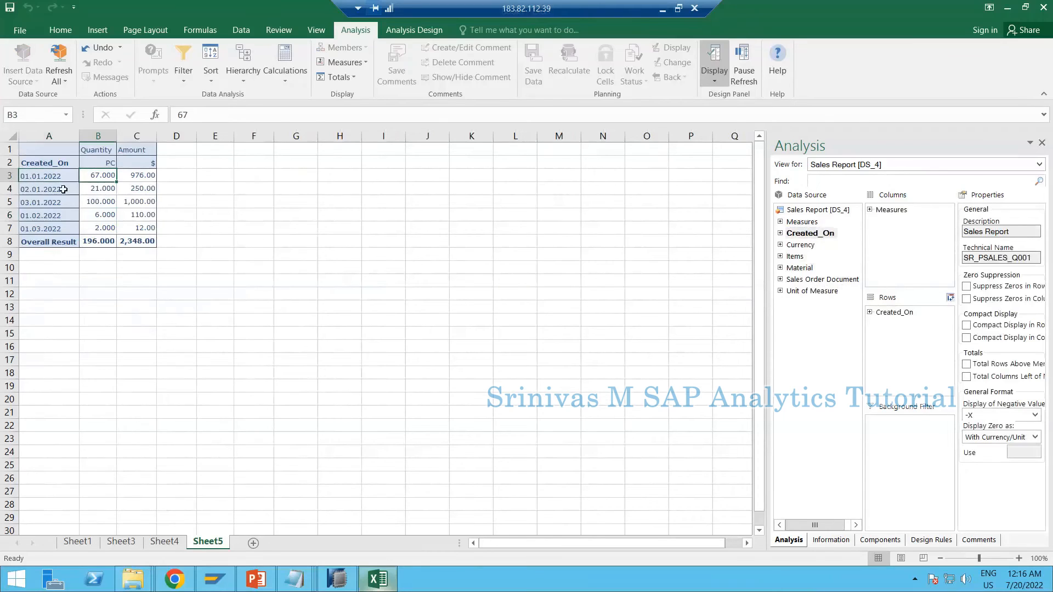
click(67, 192)
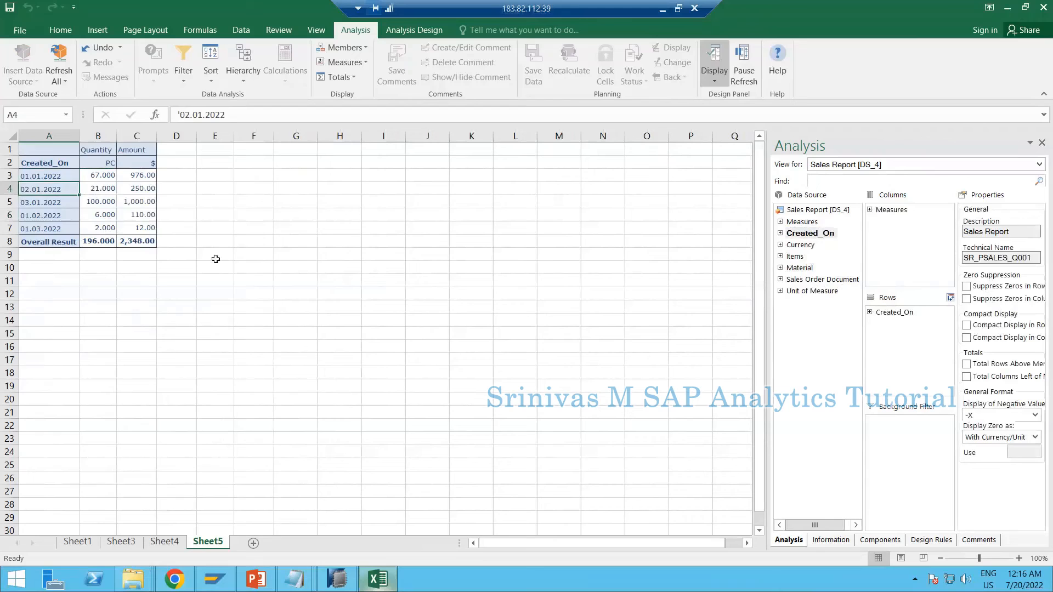
Compare the query's free characteristics in SAP HANA Studio with the Excel field list, and replace Created_On with Material in the rows
click(337, 579)
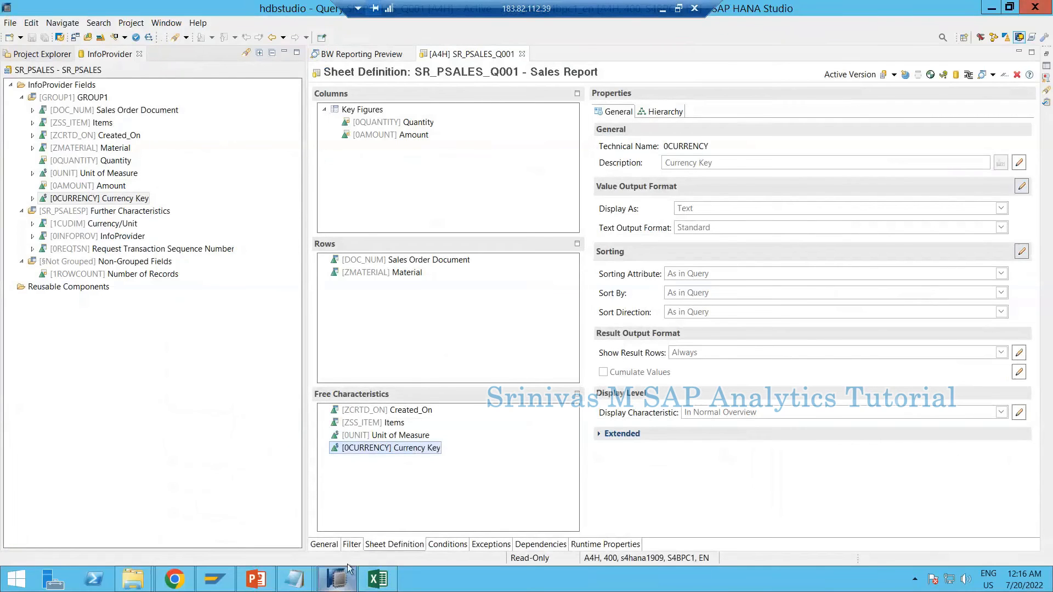
key(alt+Tab)
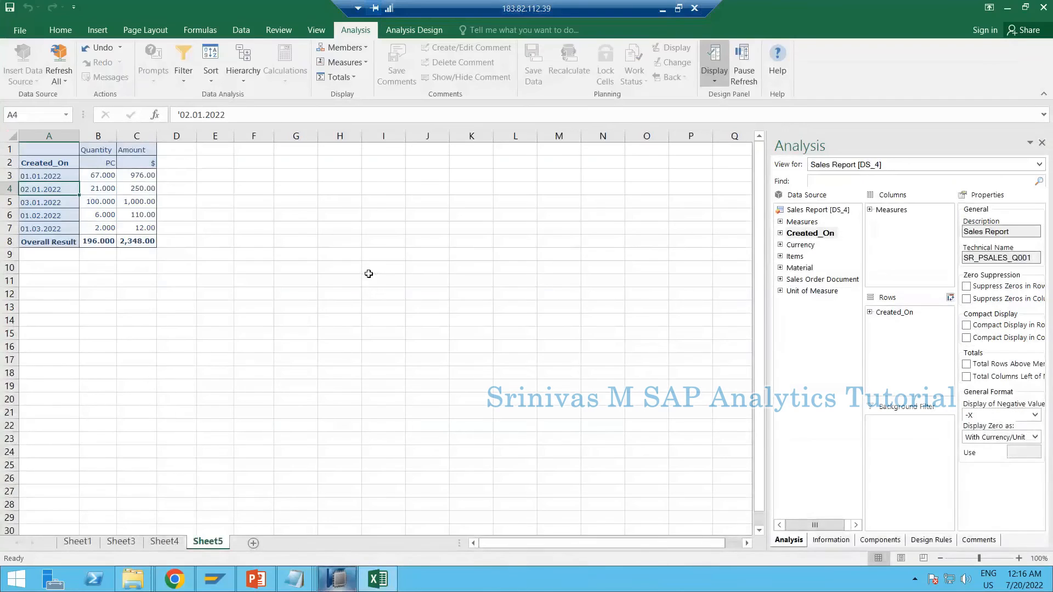
click(802, 247)
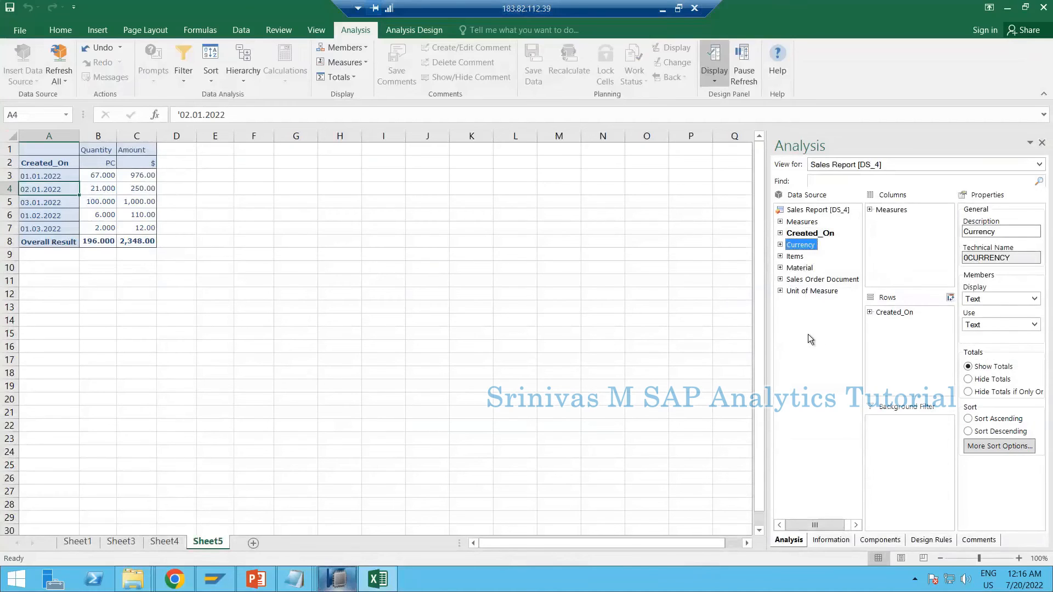
click(331, 582)
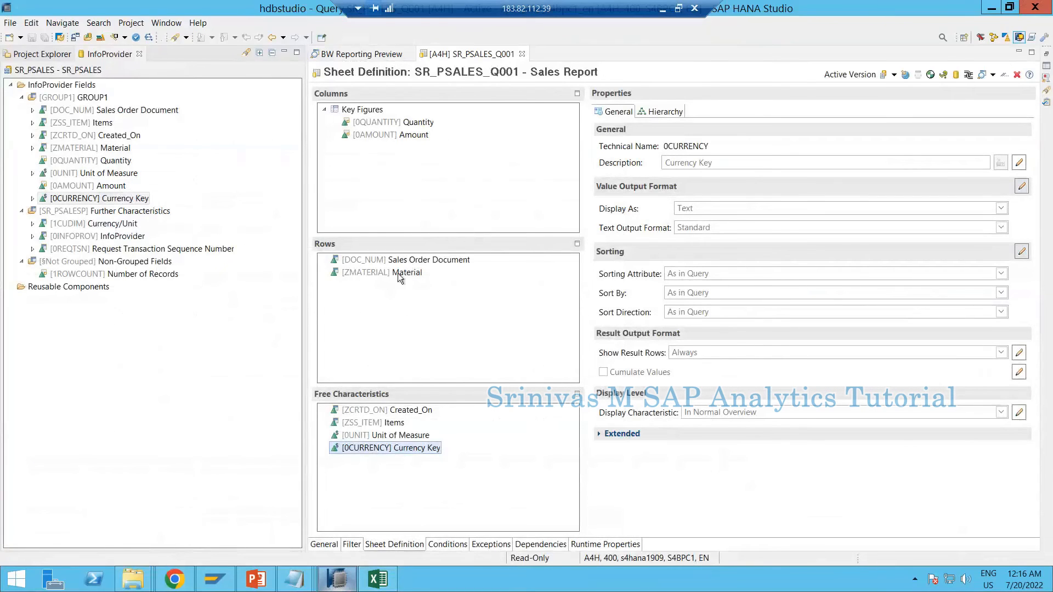
click(351, 587)
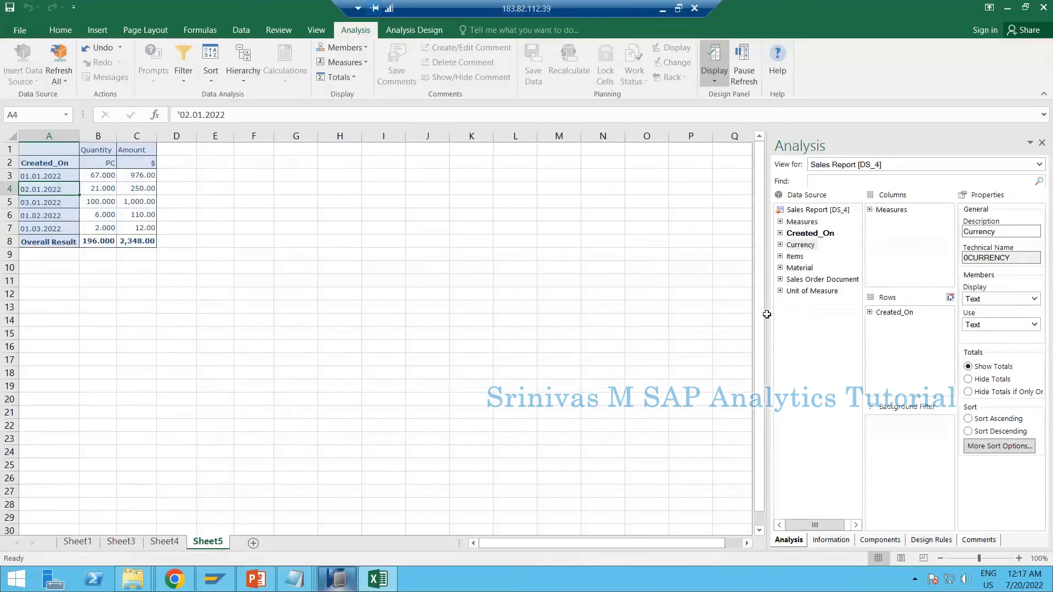
drag(894, 312, 896, 350)
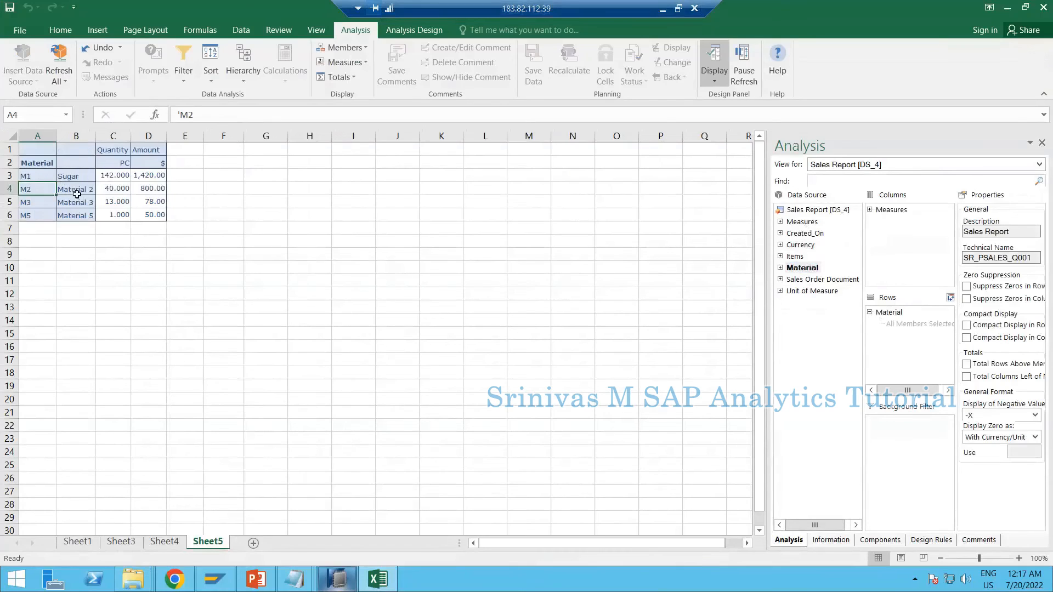
Switch to File Explorer and open the BW Assignments workbook from the BW Training folder
click(380, 578)
click(380, 585)
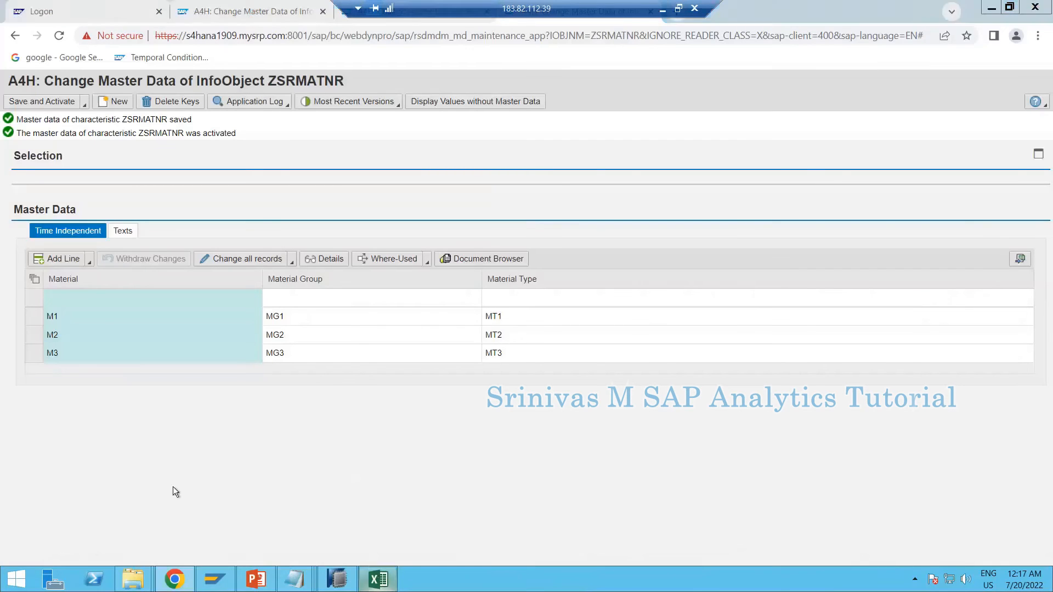
click(133, 579)
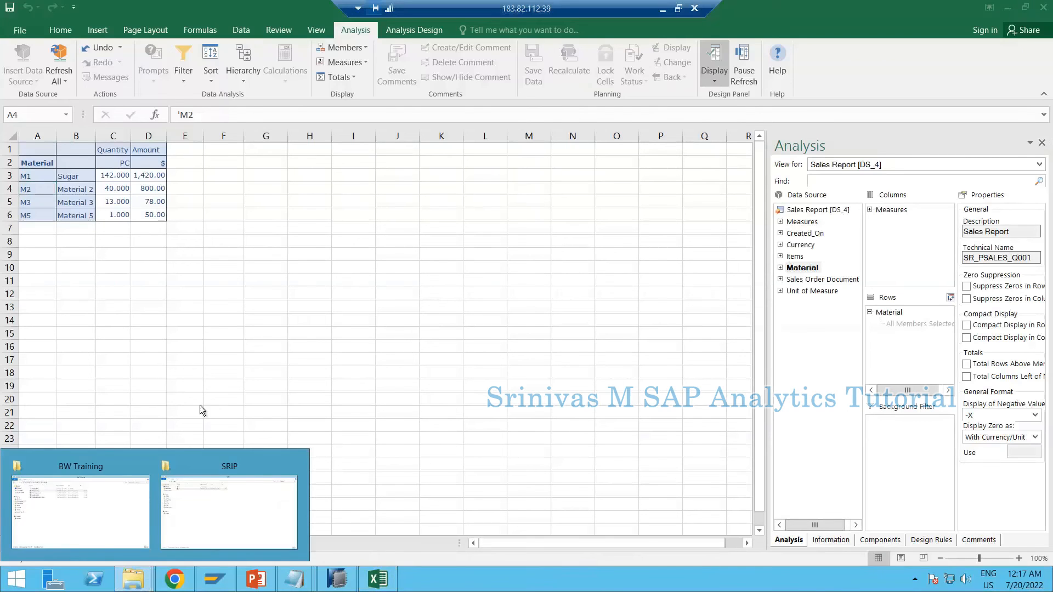
click(114, 507)
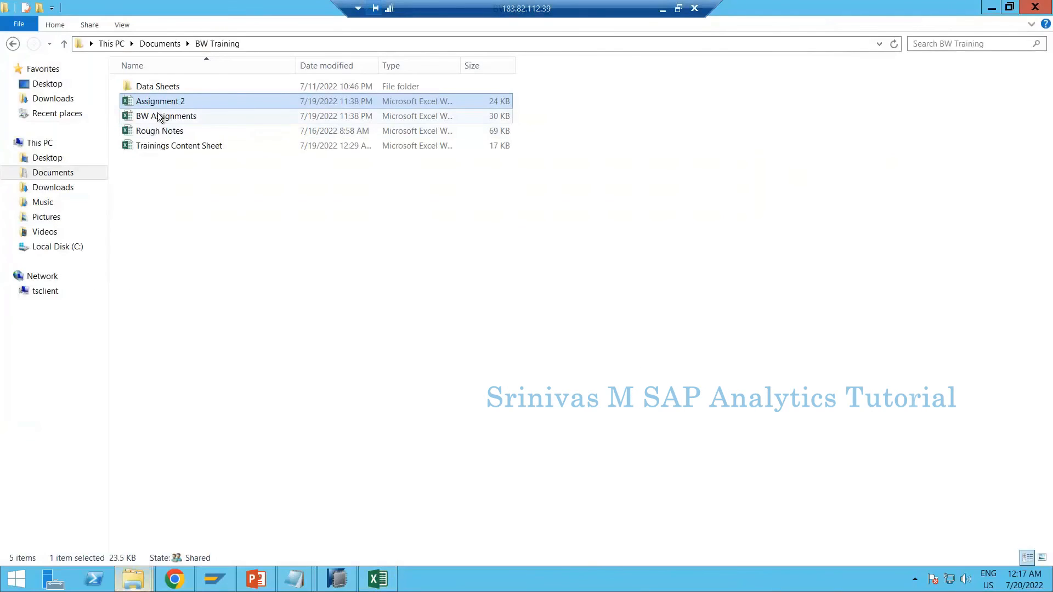
double_click(159, 116)
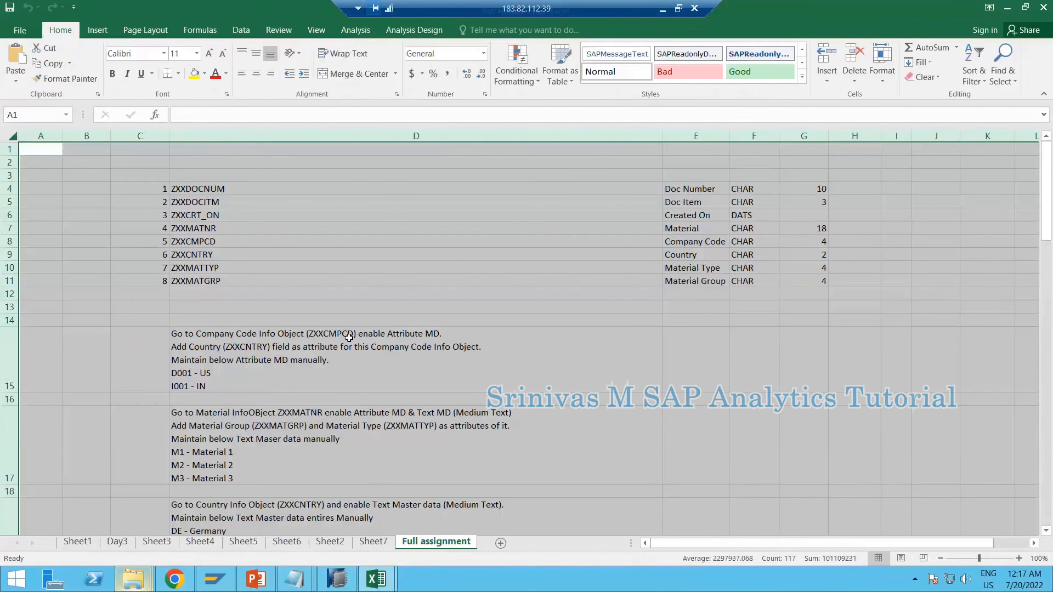
Review the InfoObject list and the master data tasks on the Full assignment sheet
click(349, 337)
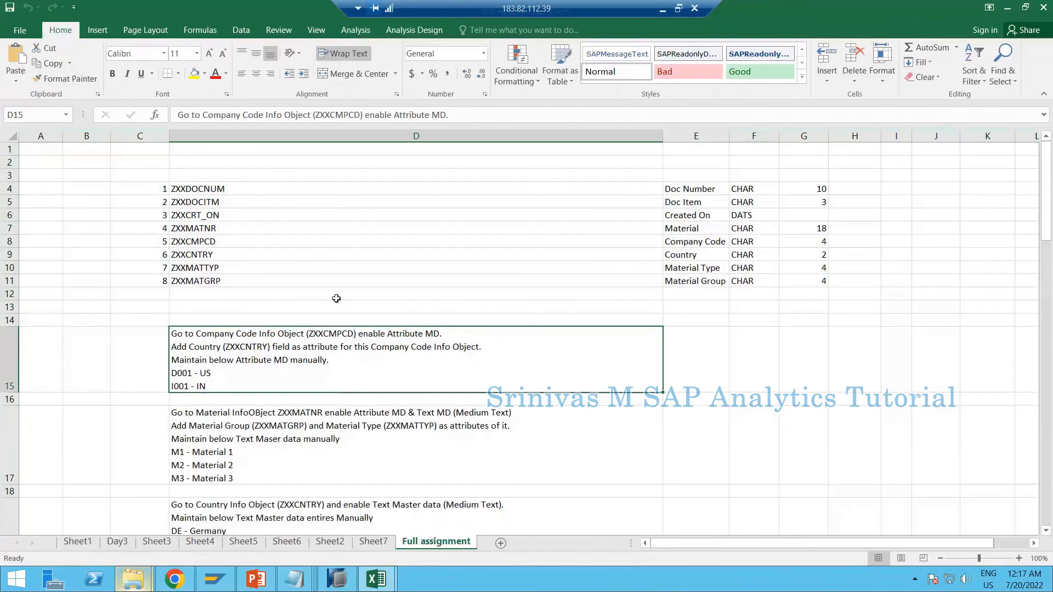
click(311, 188)
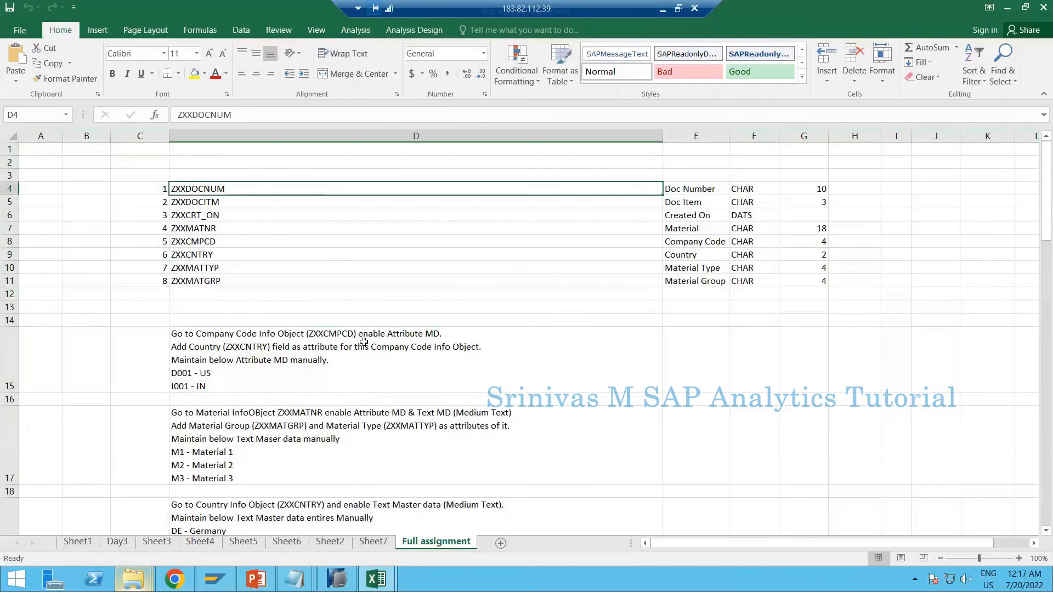
scroll(358, 331, down, 1)
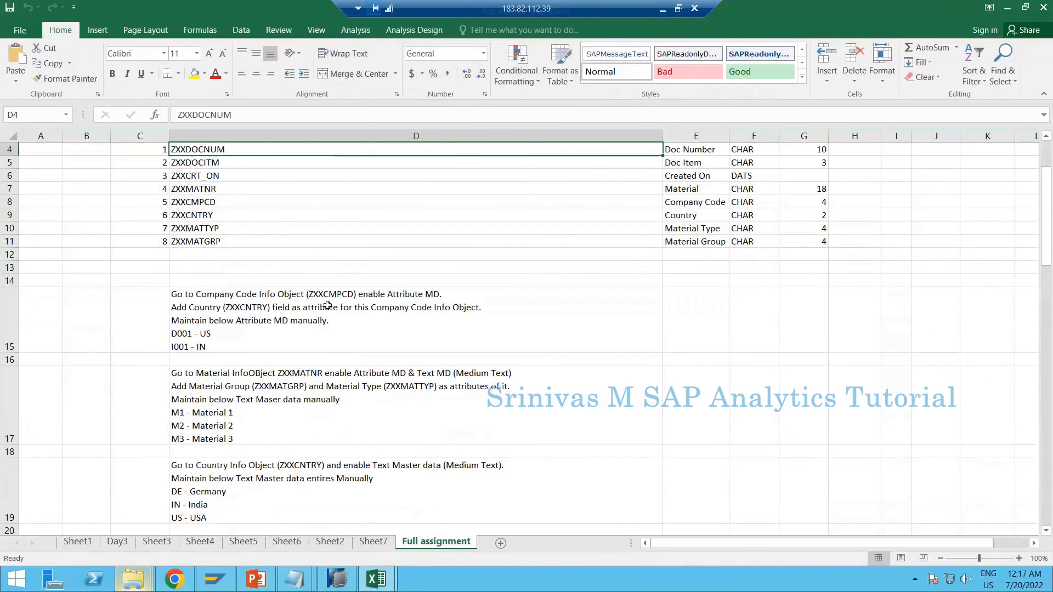
Start a new assignment task in cell D48, below the last Composite Provider task, with the text "Create a report"
scroll(328, 307, down, 10)
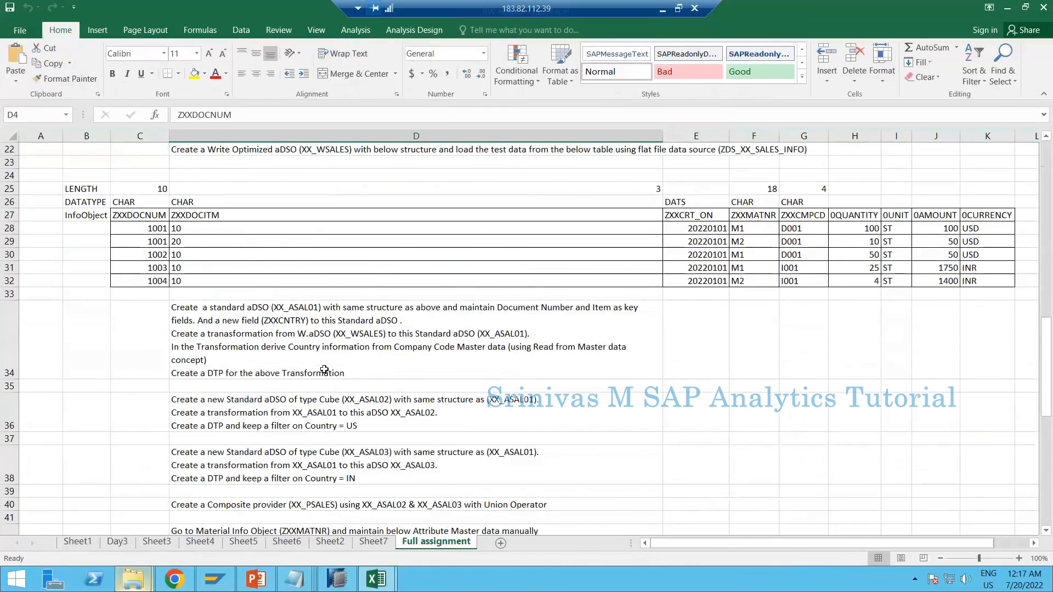
scroll(329, 379, down, 3)
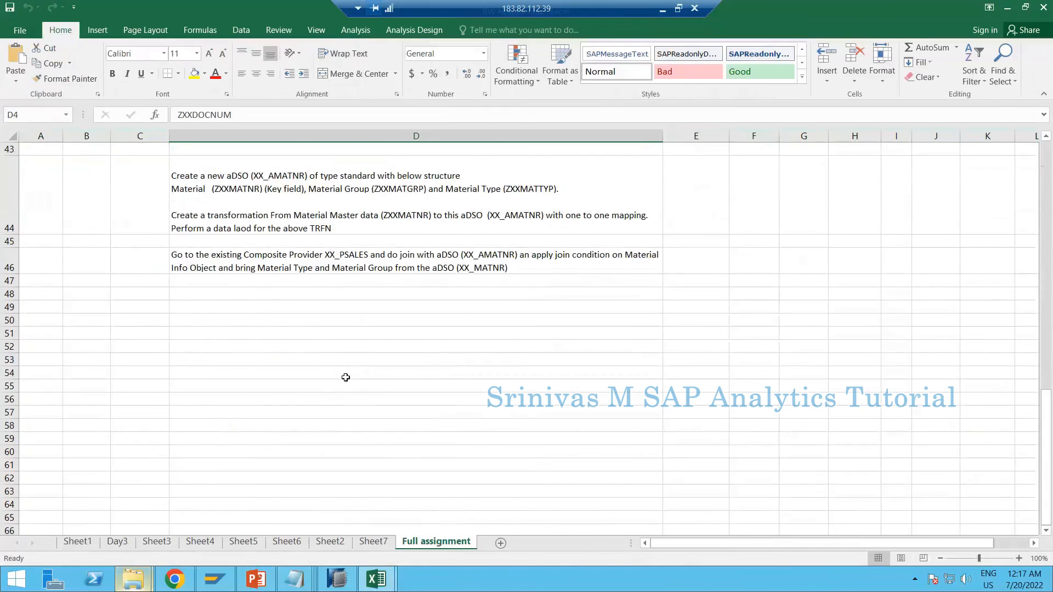
click(249, 305)
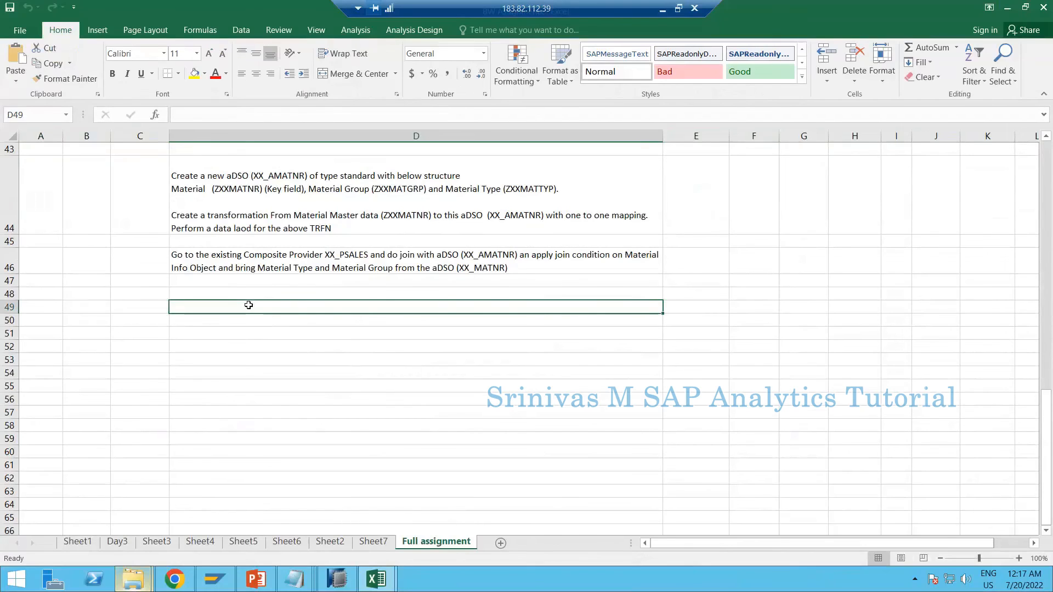
key(Up)
text(Crea)
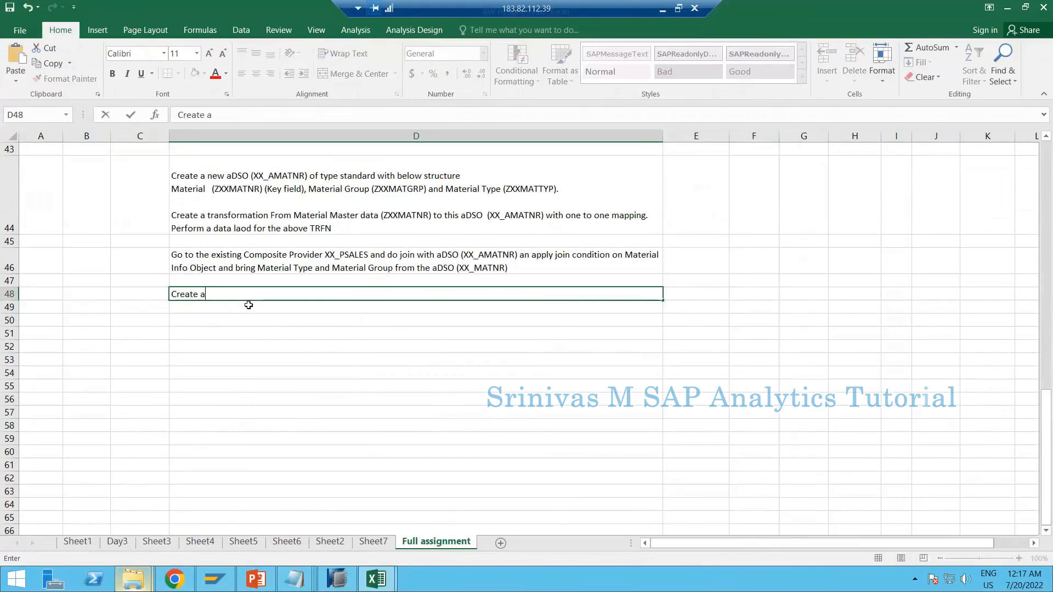
text(te a report)
Complete D48 as "Create a report XX_PSALES_Q001 and add below details", copying XX_PSALES from the Composite Provider task in D46
click(326, 258)
double_click(326, 258)
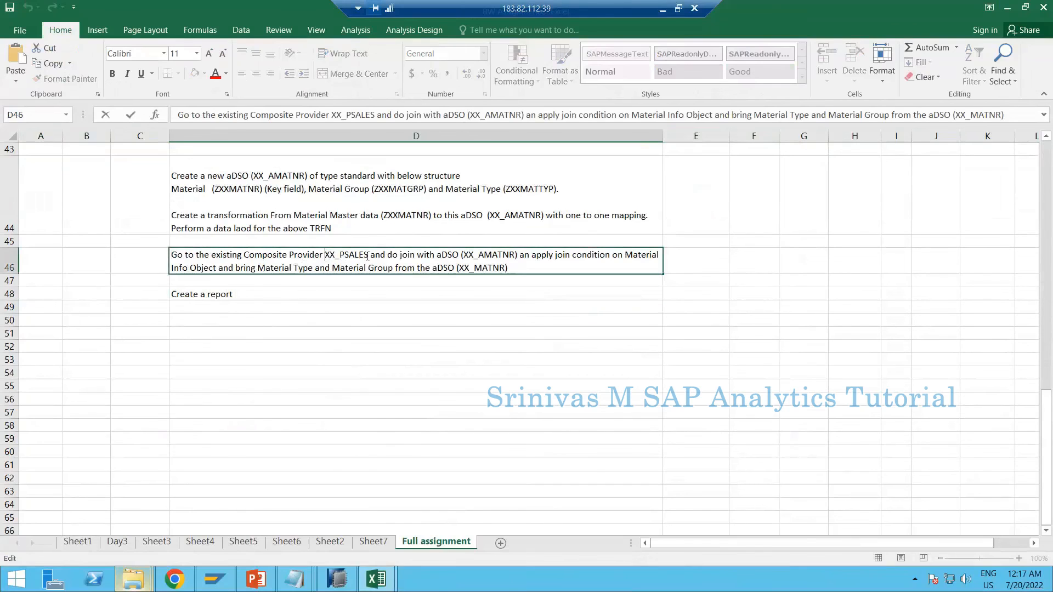
drag(325, 258, 369, 256)
key(ctrl+c)
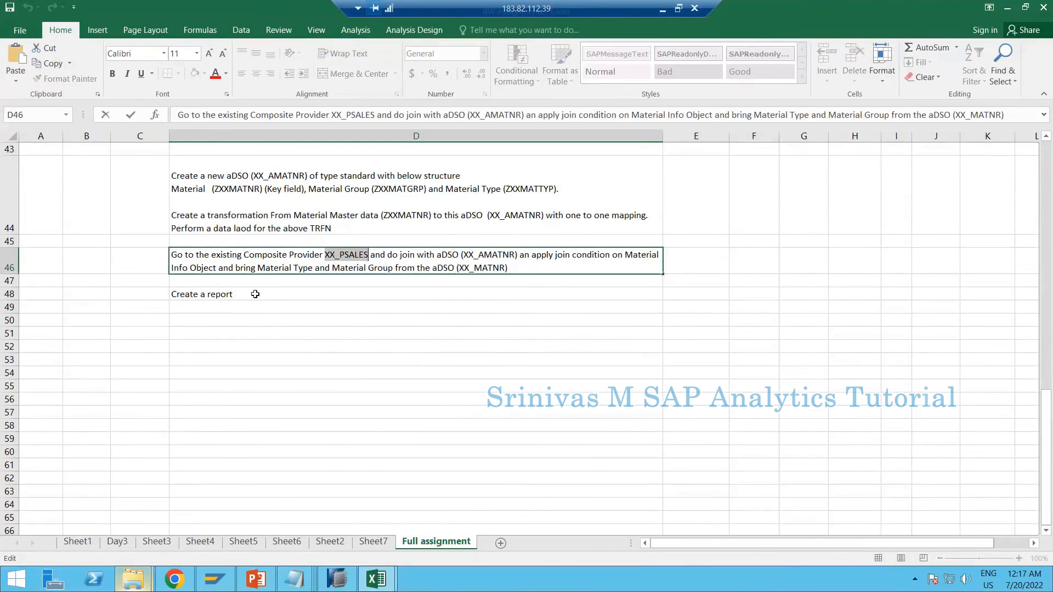
double_click(255, 294)
key(ctrl+v)
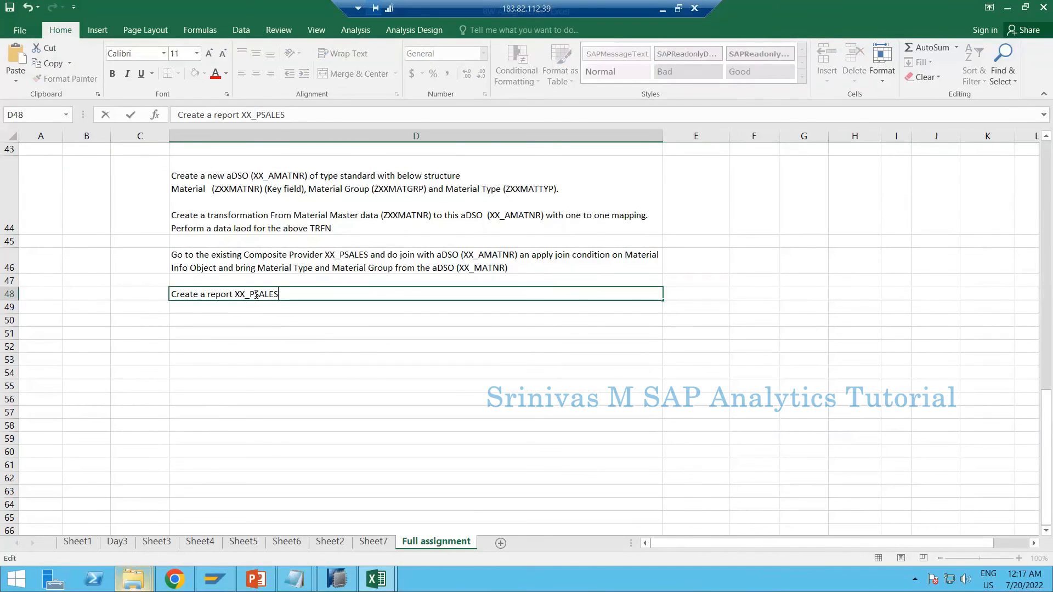
text(_Q001 and add)
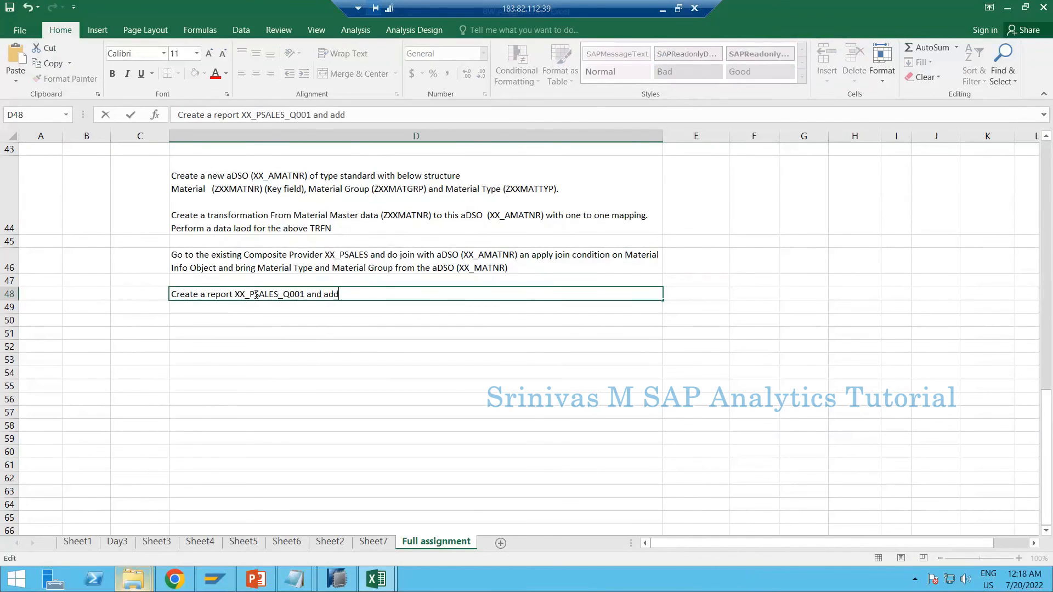
text( below details)
Add a second line inside D48 reading "Rows - Material"
key(alt+Return)
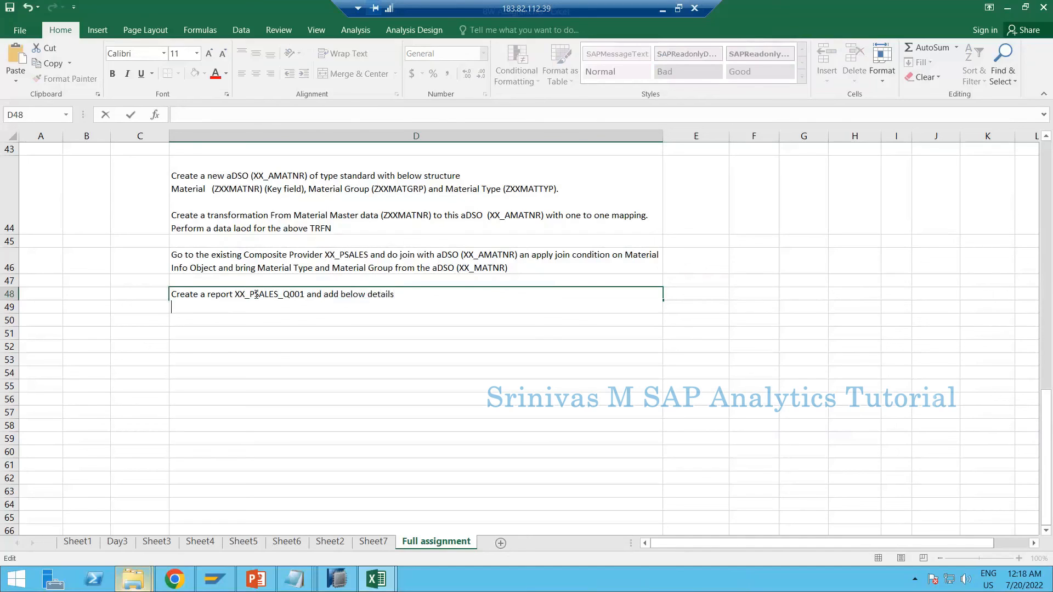
text(Rows -)
scroll(287, 336, up, 2)
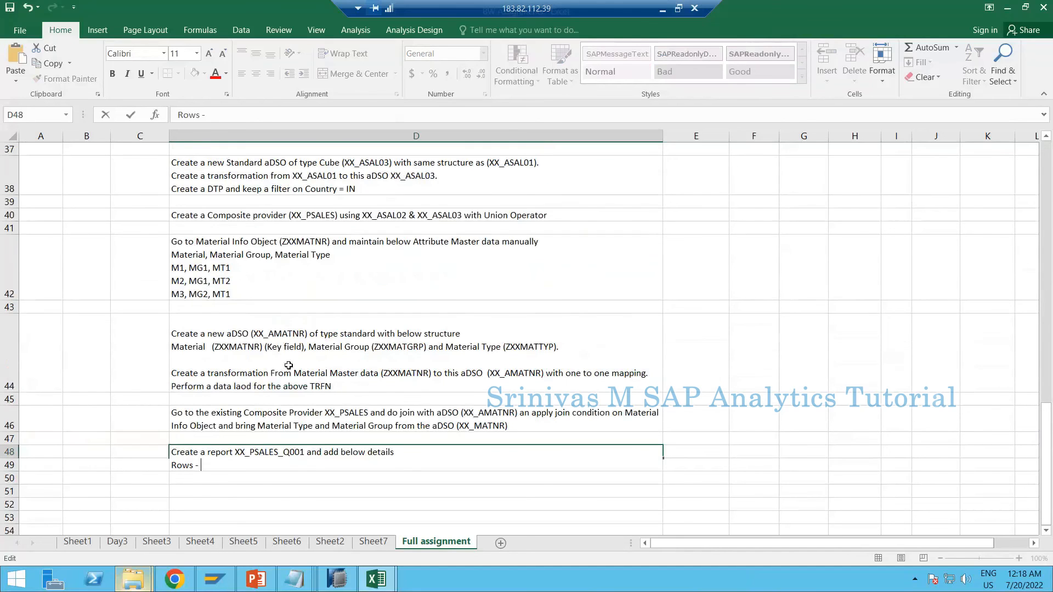
scroll(288, 365, up, 5)
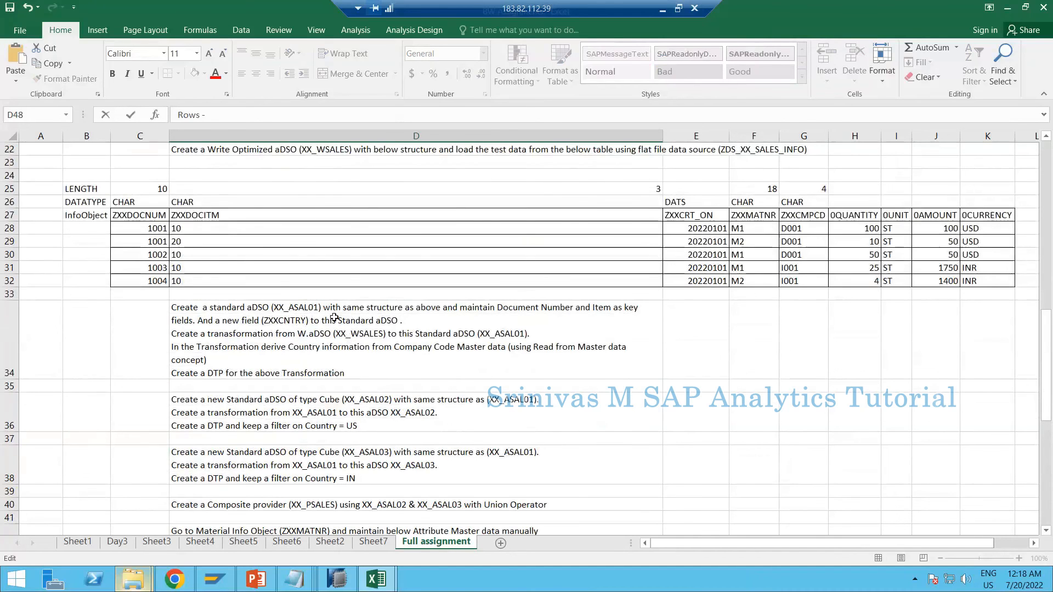
scroll(335, 325, down, 7)
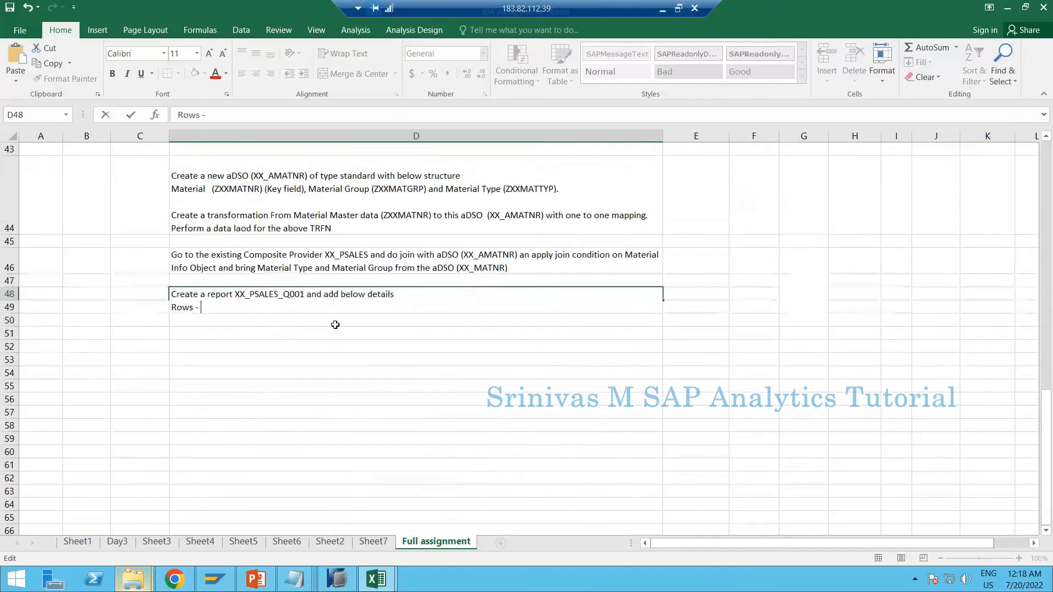
text(Material)
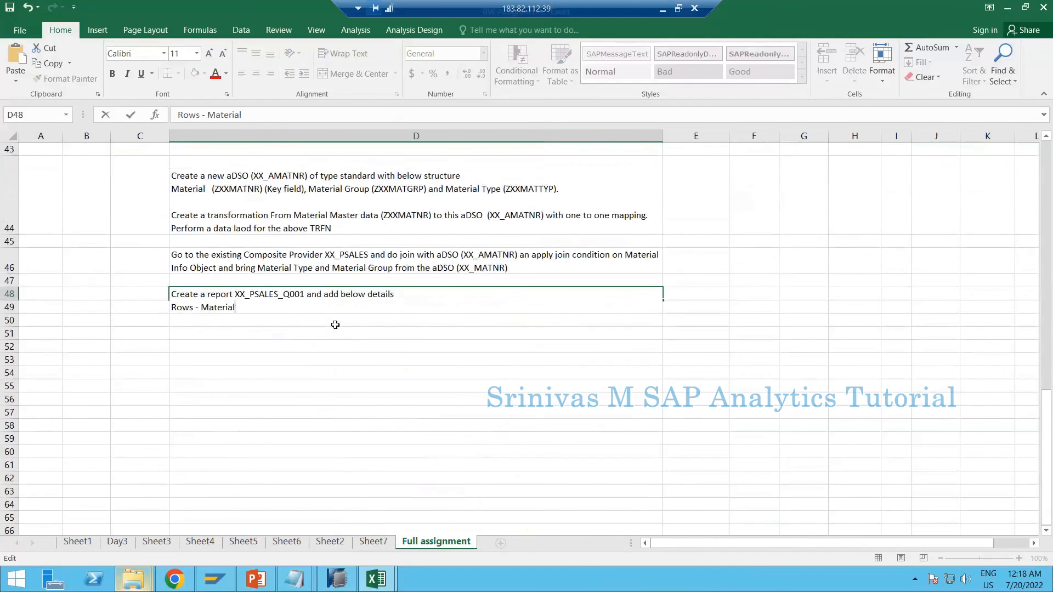
key(shift+Return)
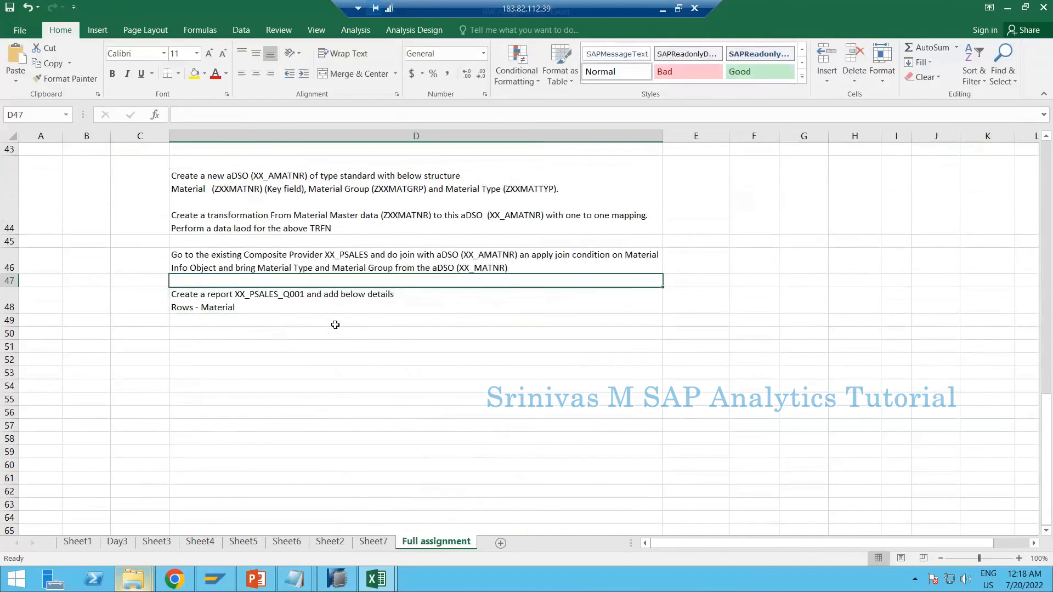
Add the line "Columns - Quantity & Amount" below the rows line inside D48
key(Down)
key(F2)
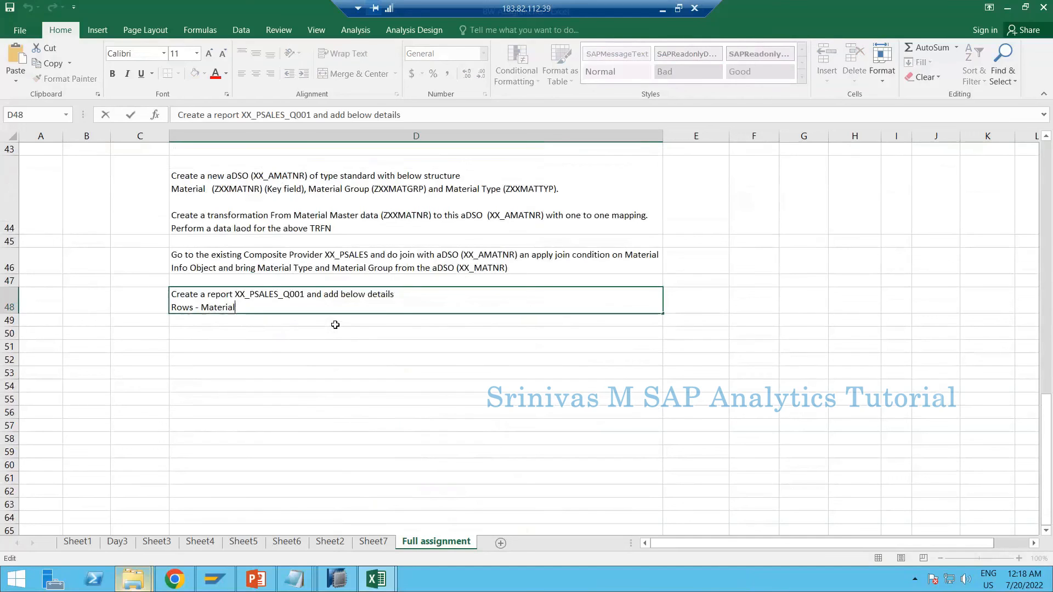
key(alt+Return)
text(Columns -)
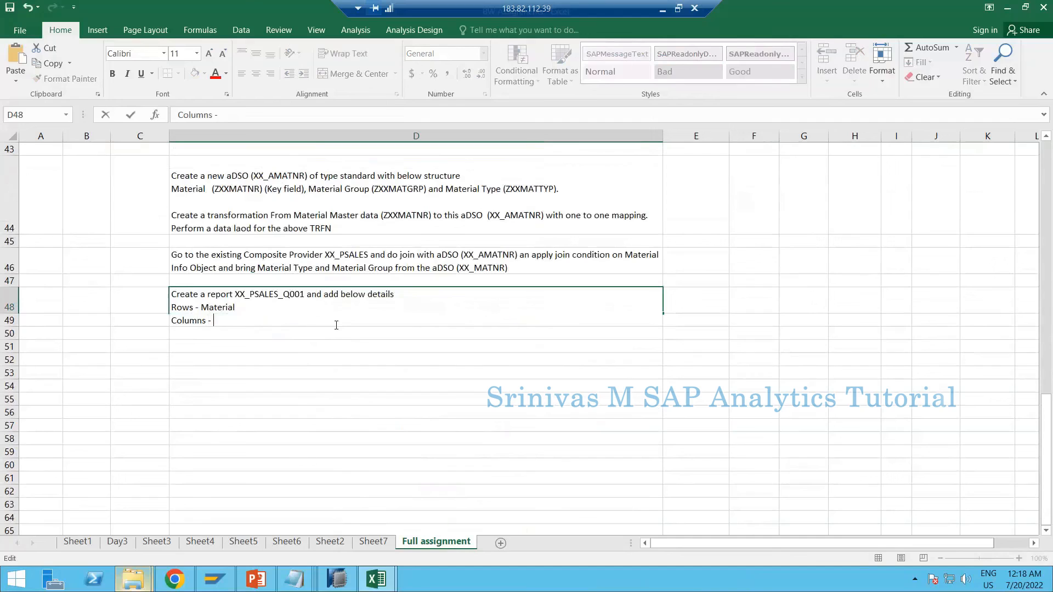
text(Quantity & Amount)
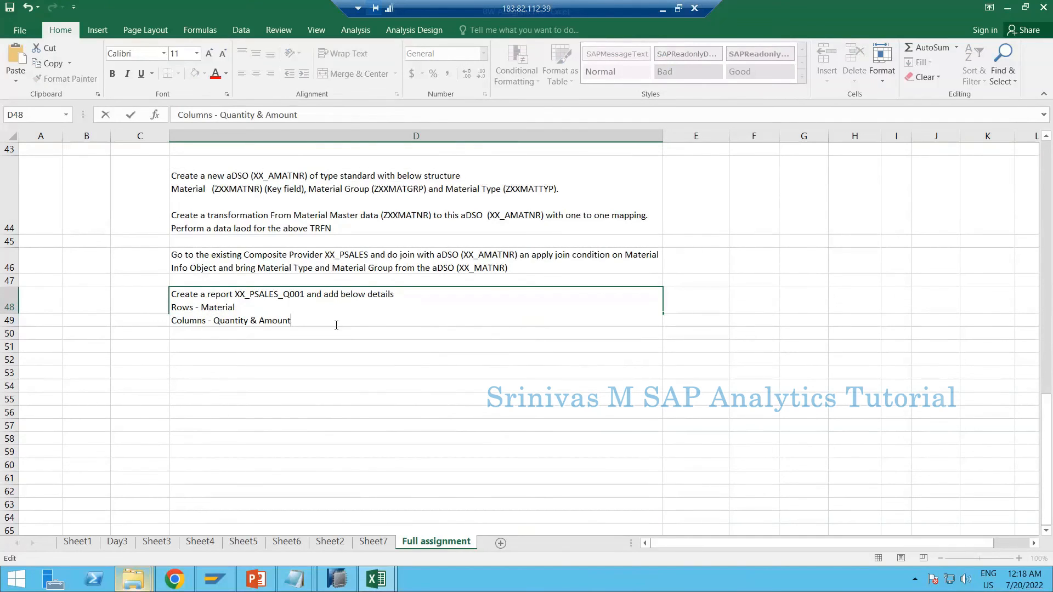
Add the line "Free char section - Document Number, Item, Created On, Currency & Unit" inside D48 and commit the cell
key(alt+Return)
text(F)
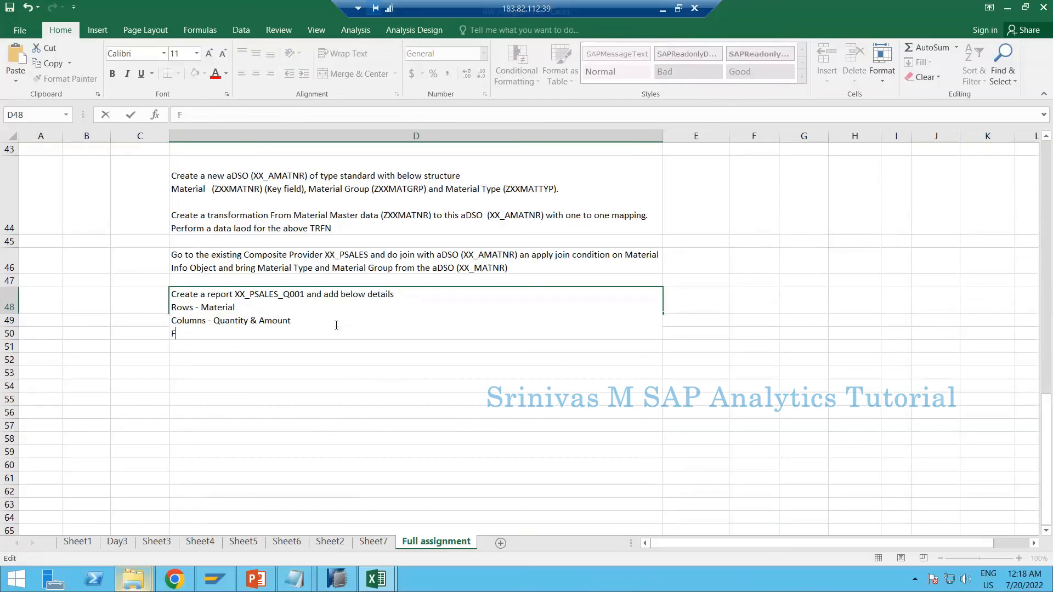
text(ree char section )
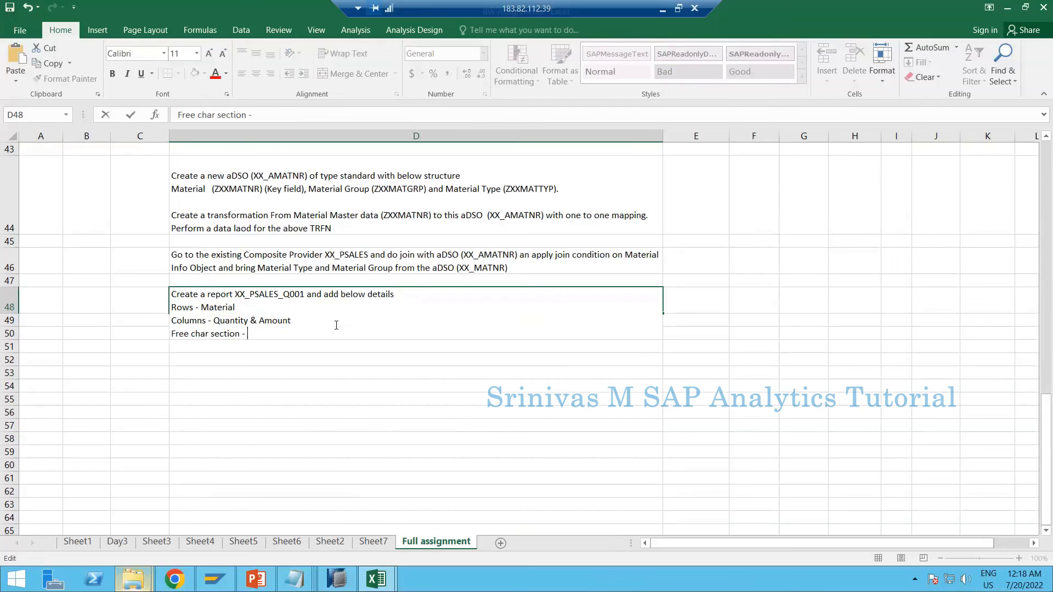
text(- Documet nt Num)
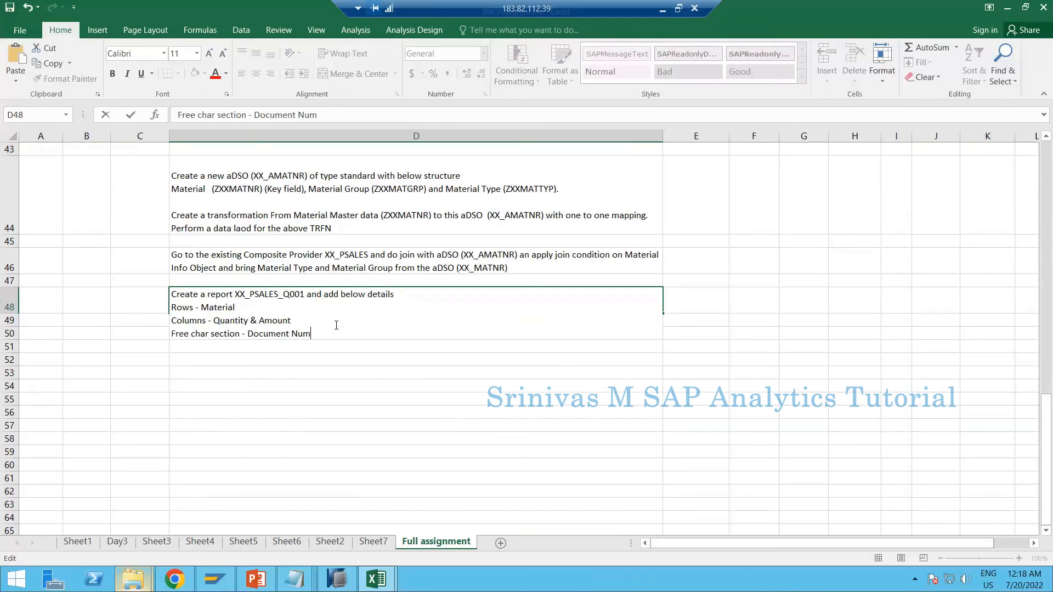
text(ber, Item, Created On, Curr)
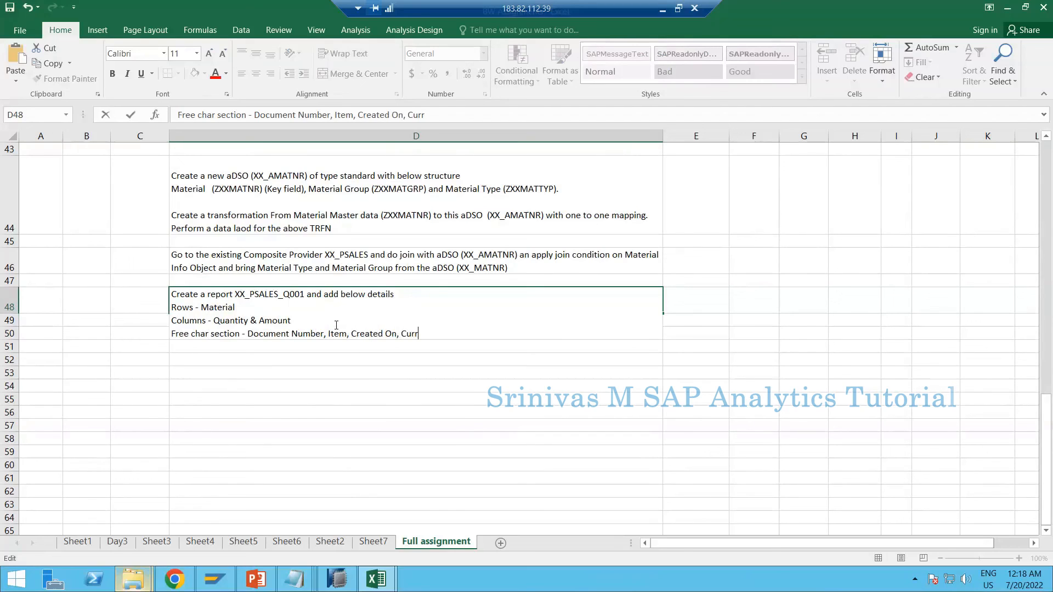
text(ency & Unit)
key(Return)
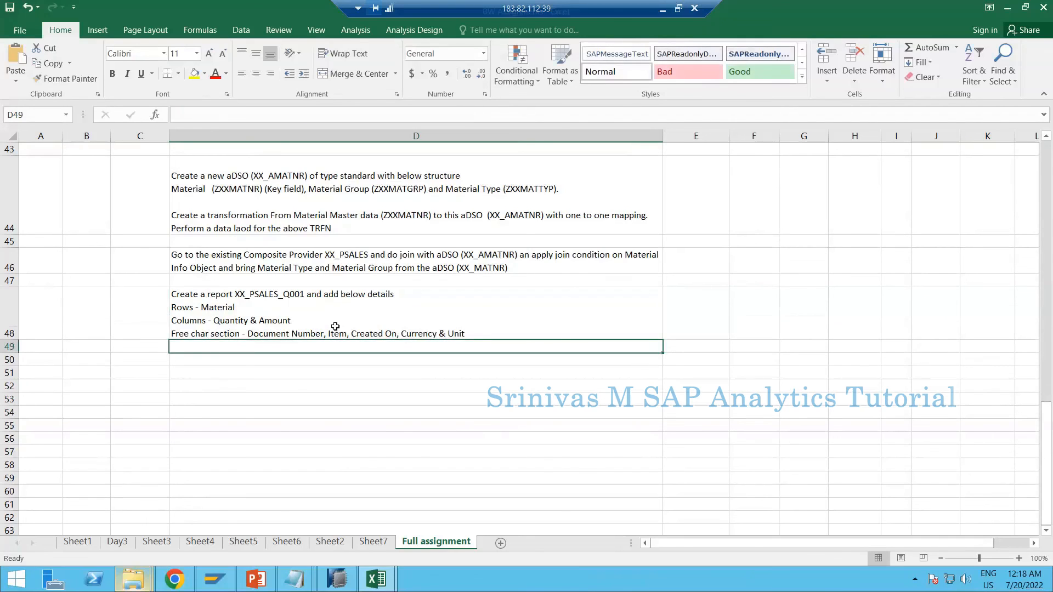
End D48's free char line with a period and add "Supress resutl rows for the fields in Rows section & Free char section."
click(294, 323)
scroll(359, 279, up, 3)
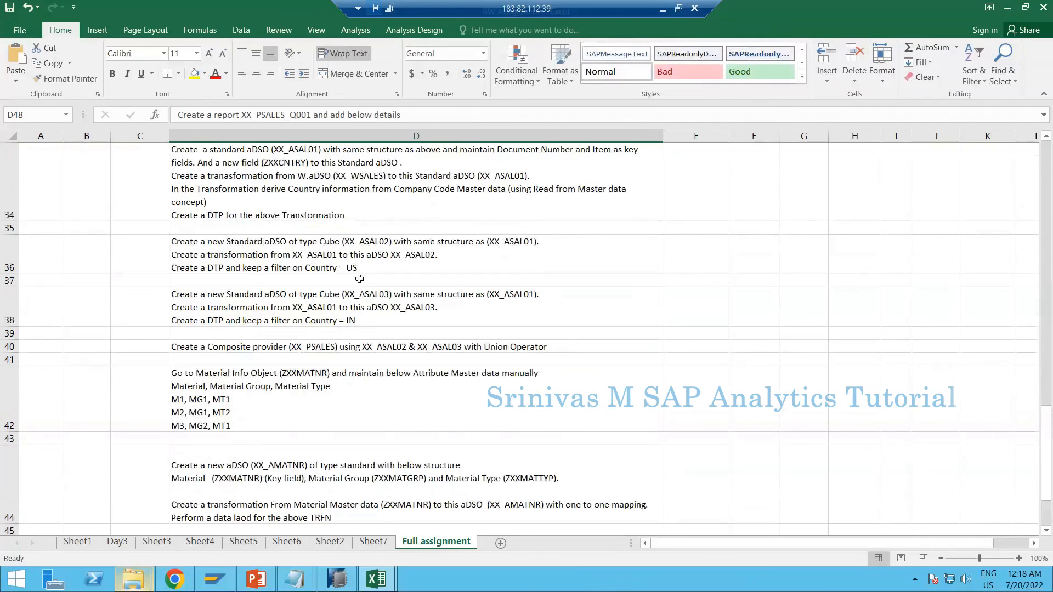
scroll(423, 365, down, 3)
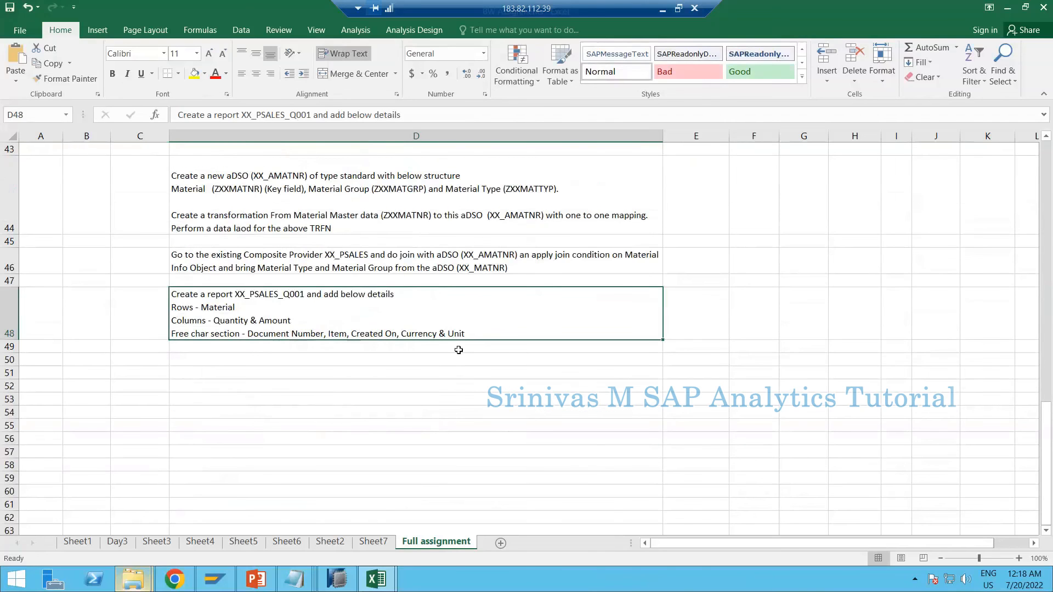
double_click(476, 335)
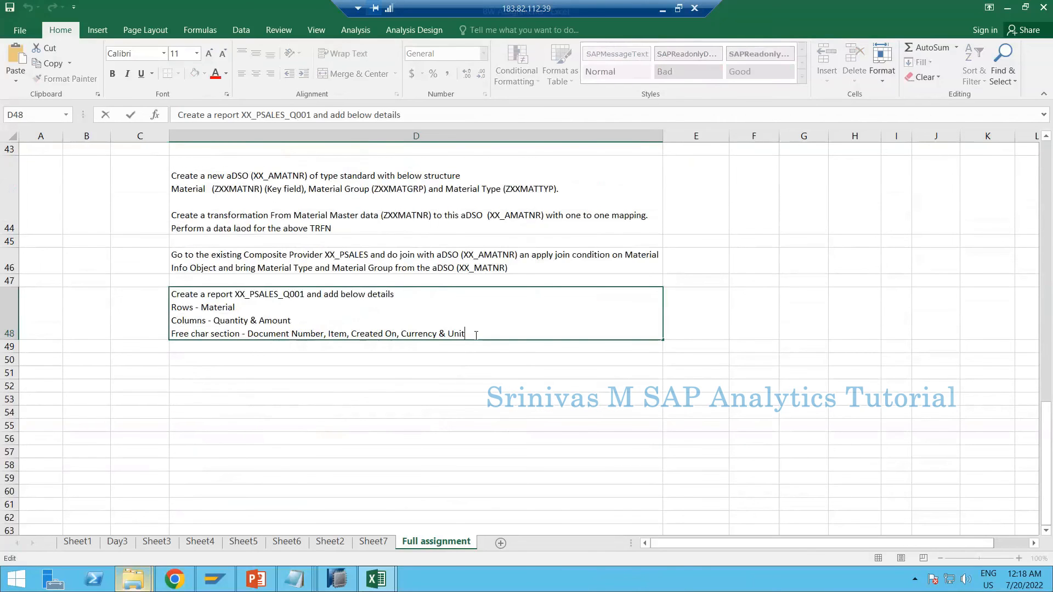
text(.)
key(alt+Return)
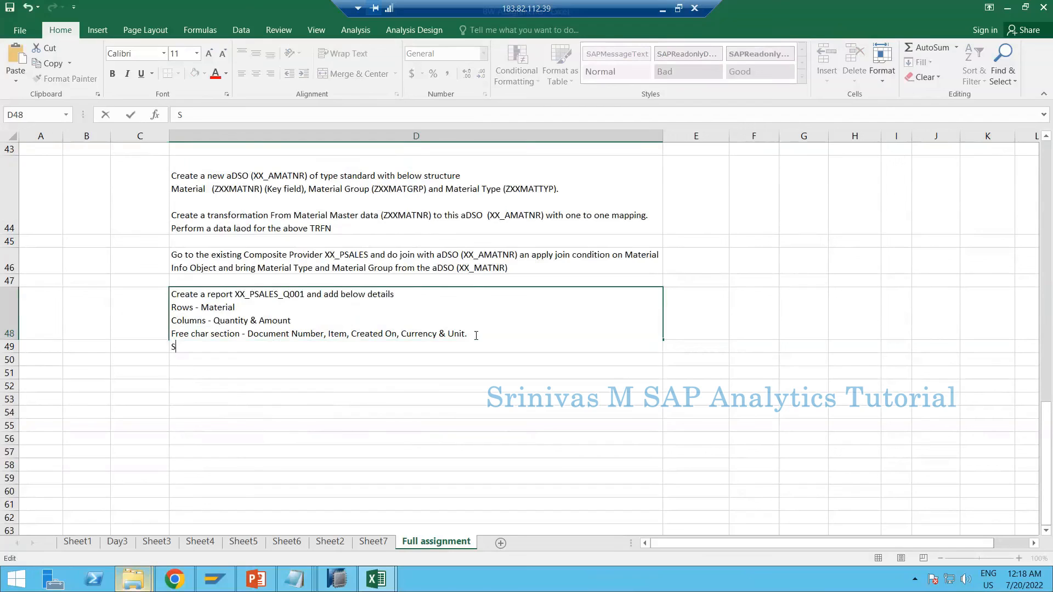
text(Supress re)
text(ult)
text(tl rows)
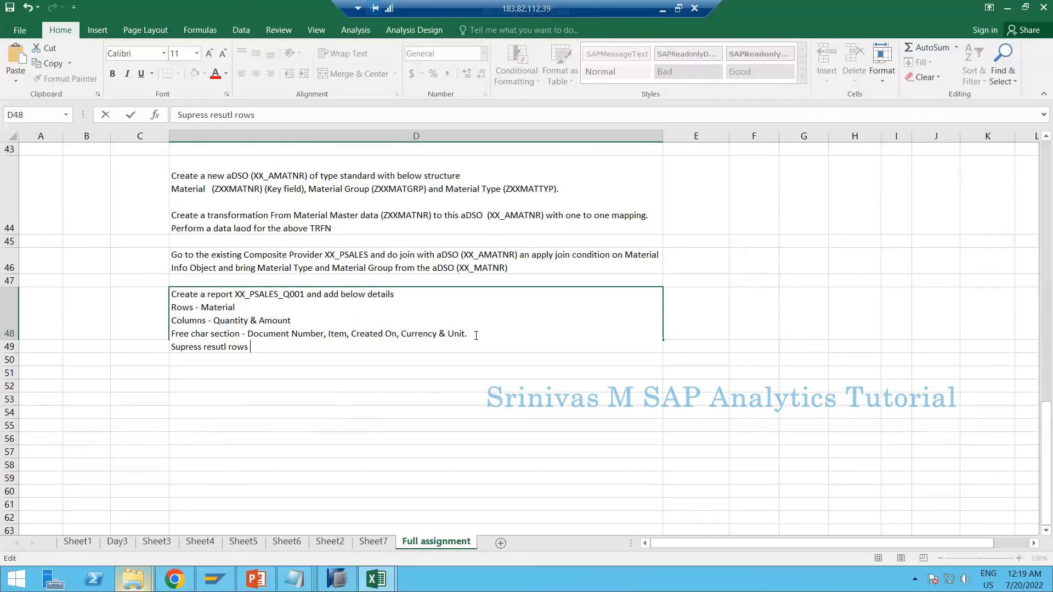
text( for the fields in Rows section)
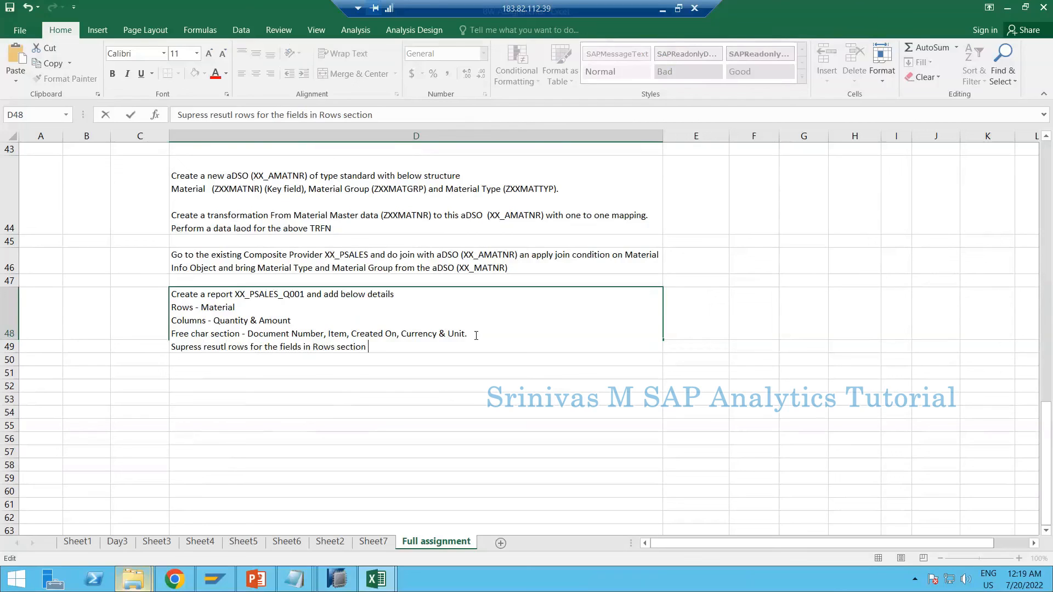
text( & Free char section.)
key(Return)
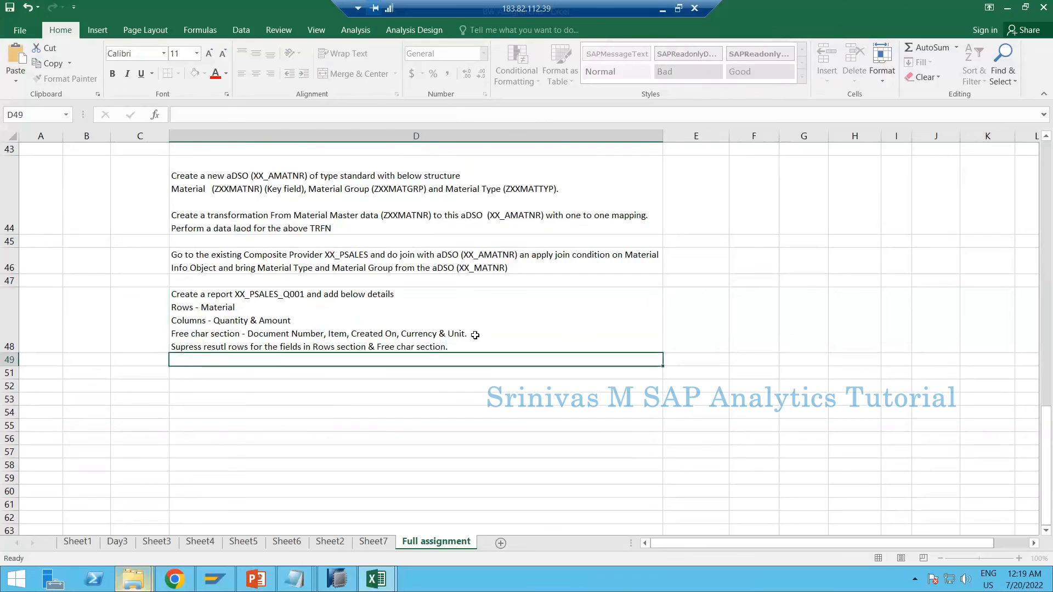
Correct the misspelled word "resutl" to "result" in the last line of D48
double_click(226, 347)
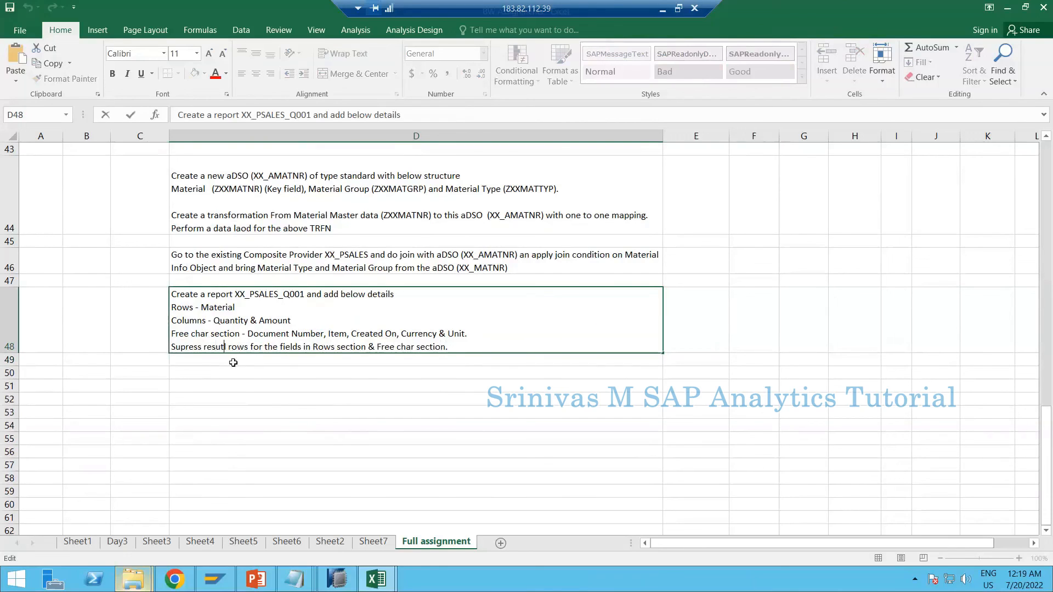
key(BackSpace)
key(Right)
text(t)
click(233, 362)
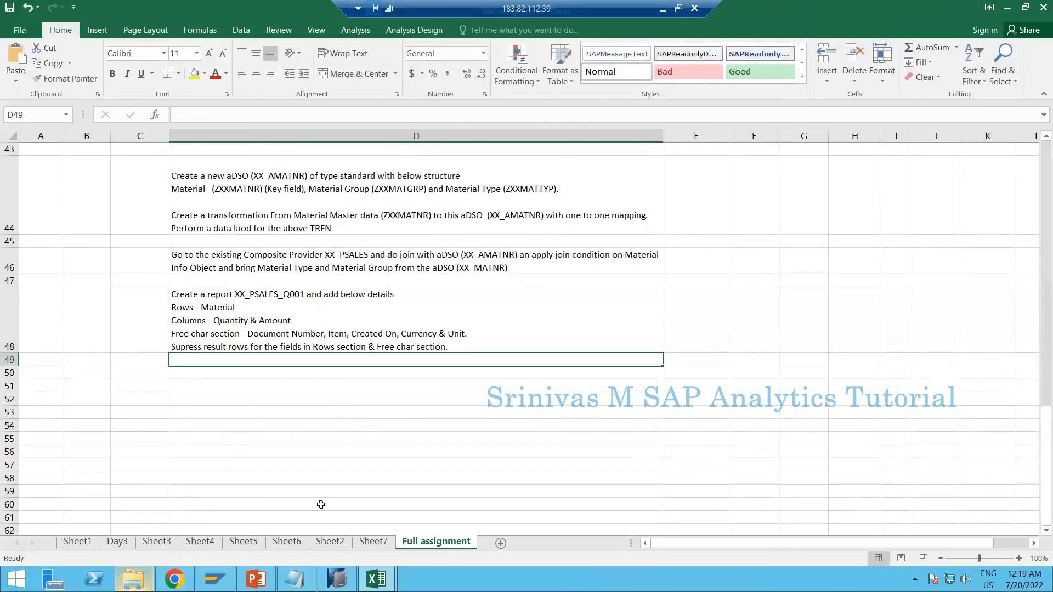
Switch to SAP HANA Studio and set Show Result Rows to Never for Sales Order Document in the rows of SR_PSALES_Q001
click(337, 577)
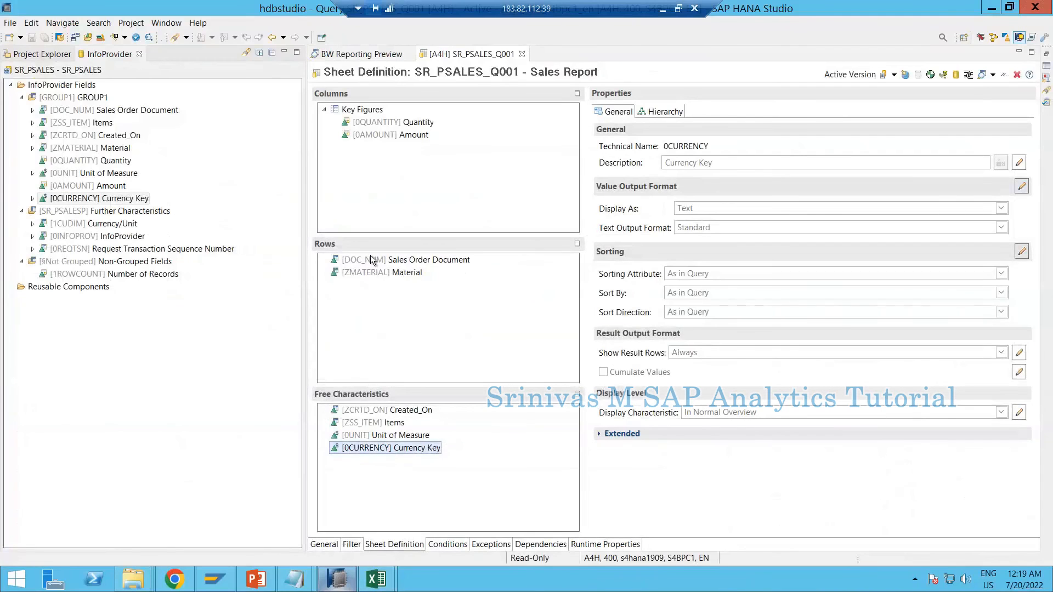
click(375, 263)
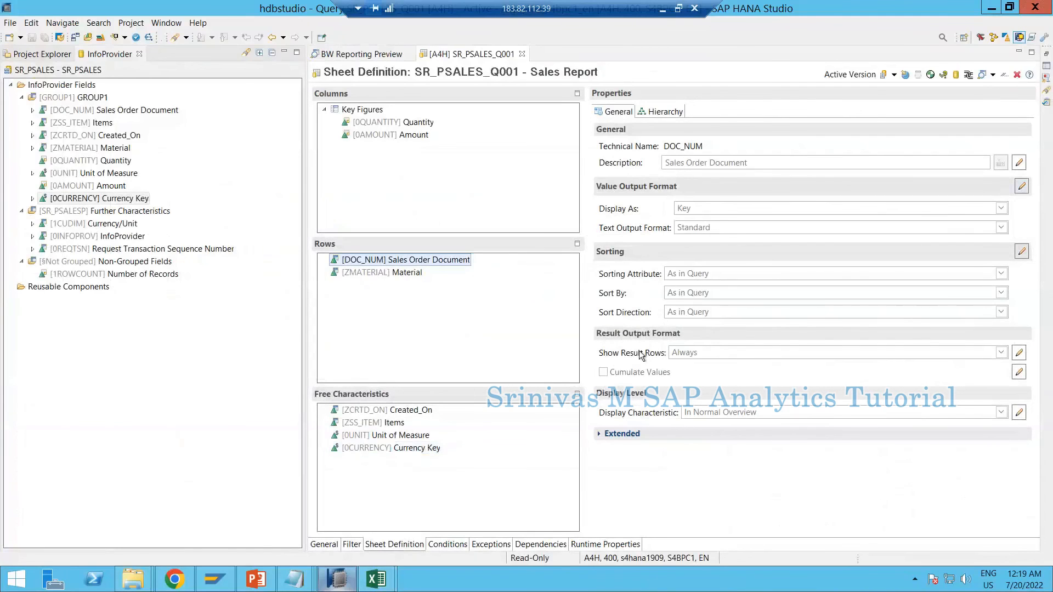
click(1019, 352)
click(763, 354)
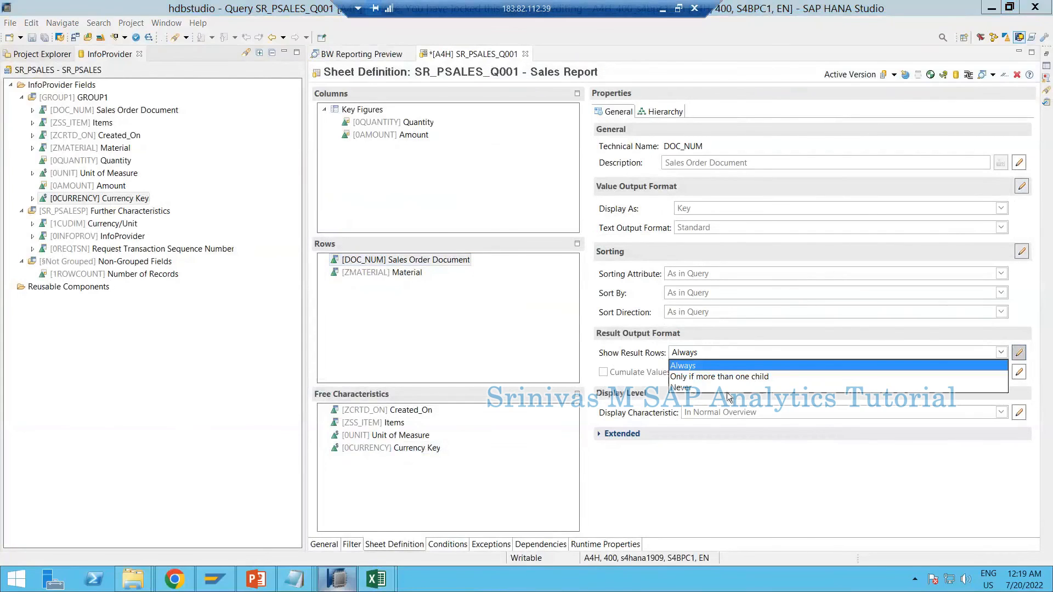
click(727, 388)
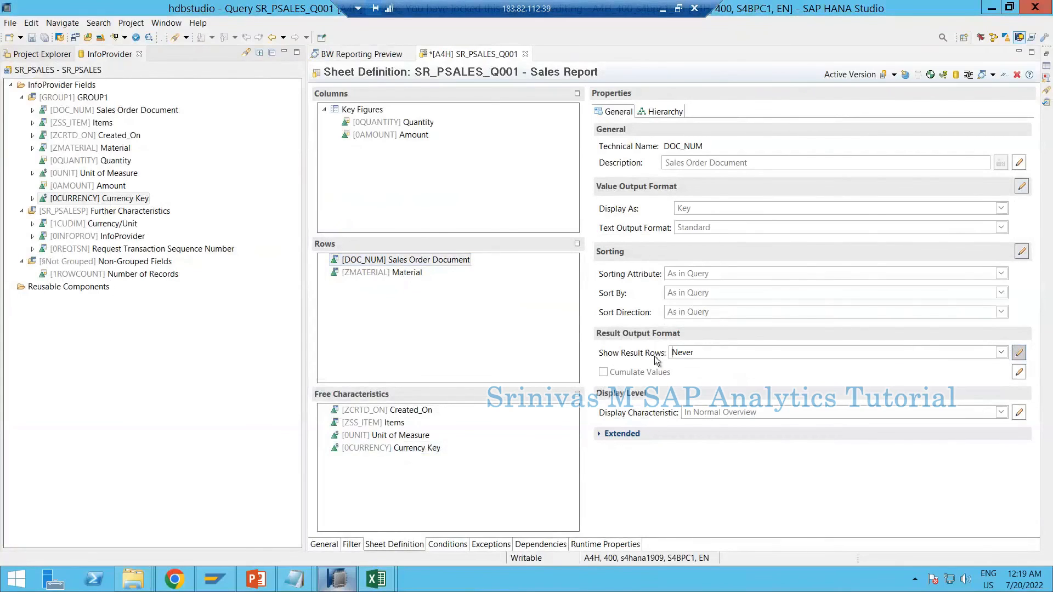
Set Show Result Rows to Never for all four free characteristics: Created_On, Items, Unit of Measure and Currency Key
click(371, 412)
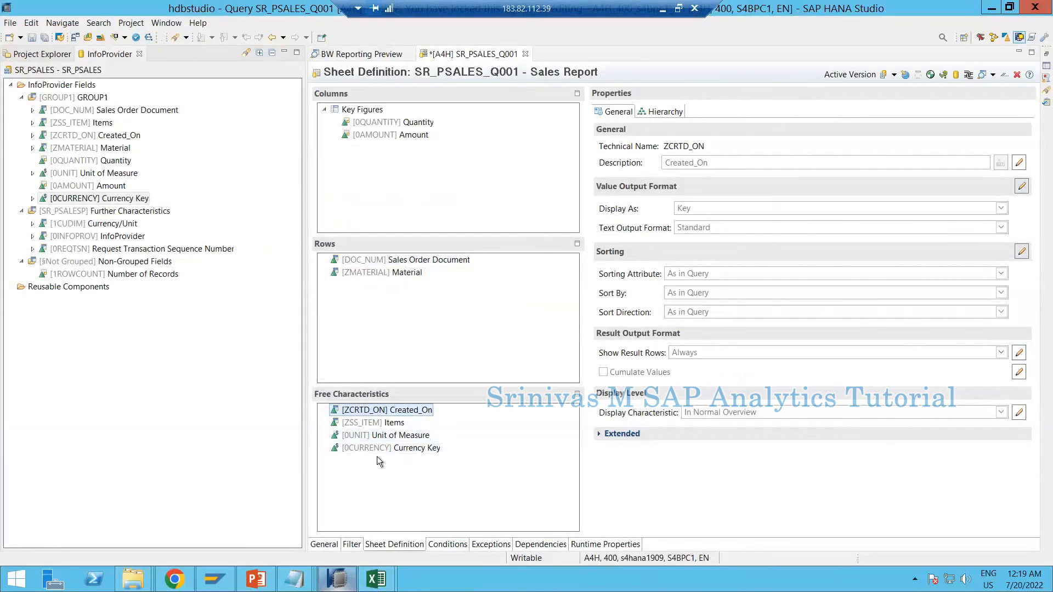
click(391, 425)
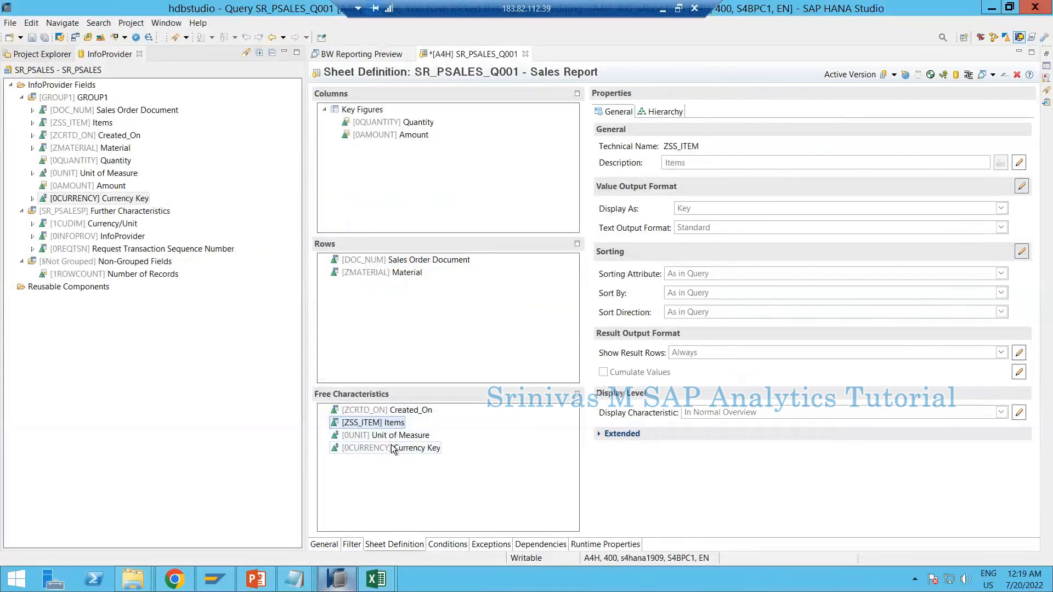
click(401, 448)
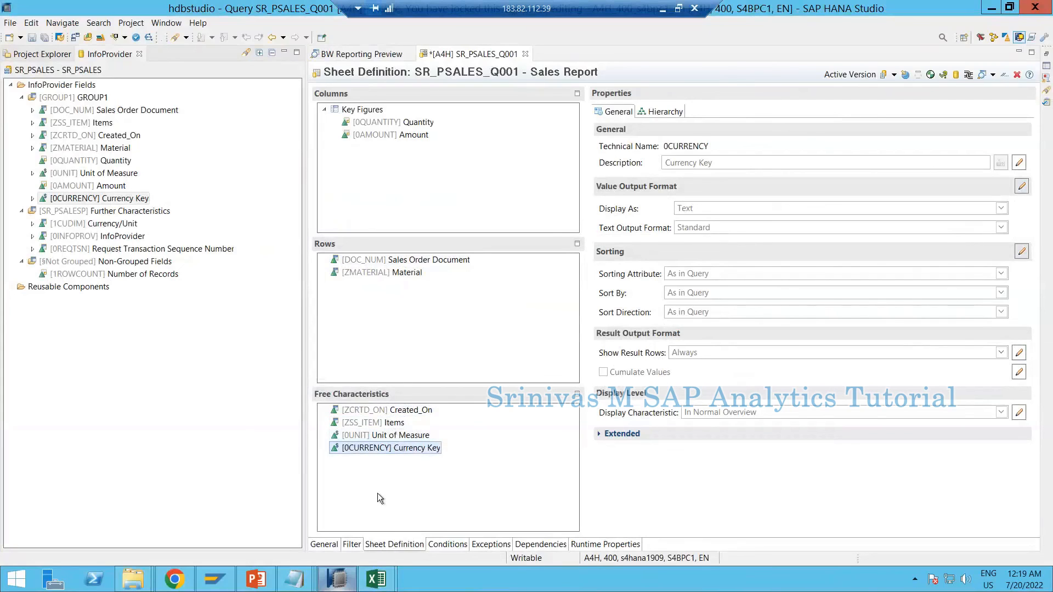
click(366, 411)
shift+click(373, 450)
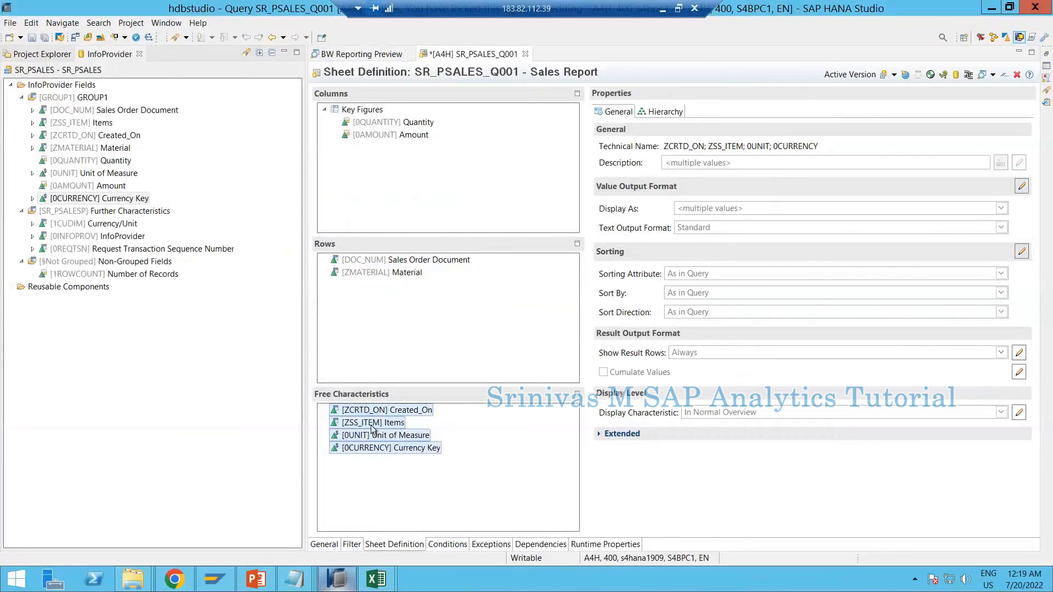
click(1019, 353)
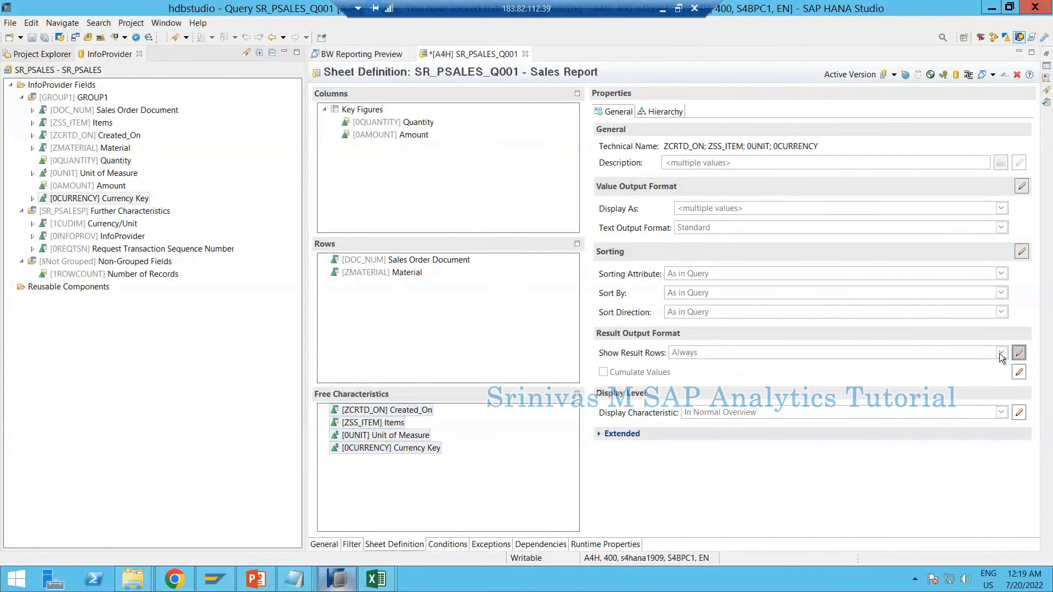
click(1000, 353)
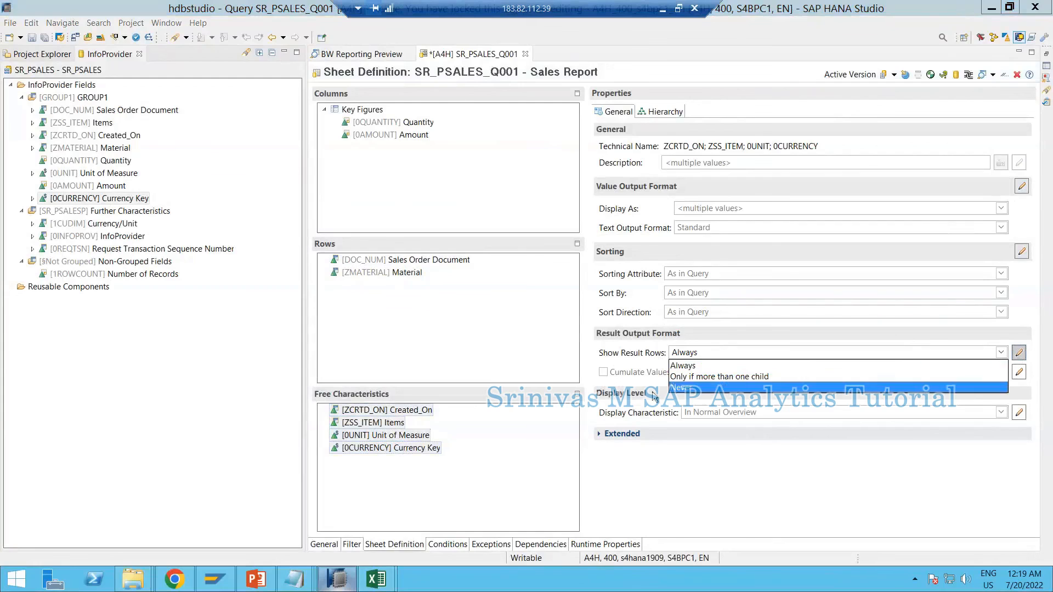
click(686, 388)
Check the result row setting of the individual free characteristics and save the SR_PSALES_Q001 query
click(356, 437)
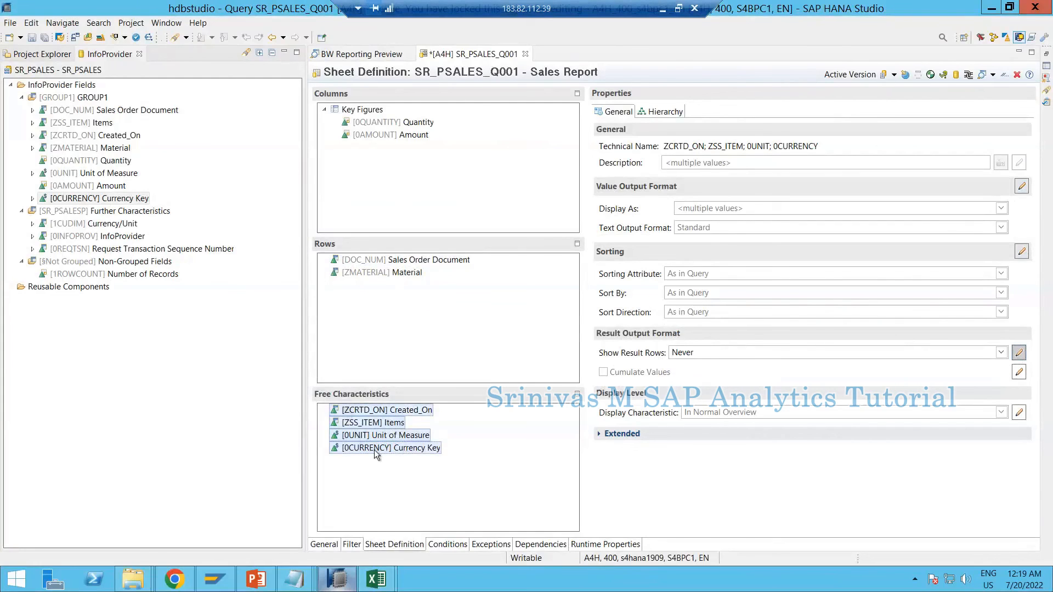
click(375, 450)
click(374, 435)
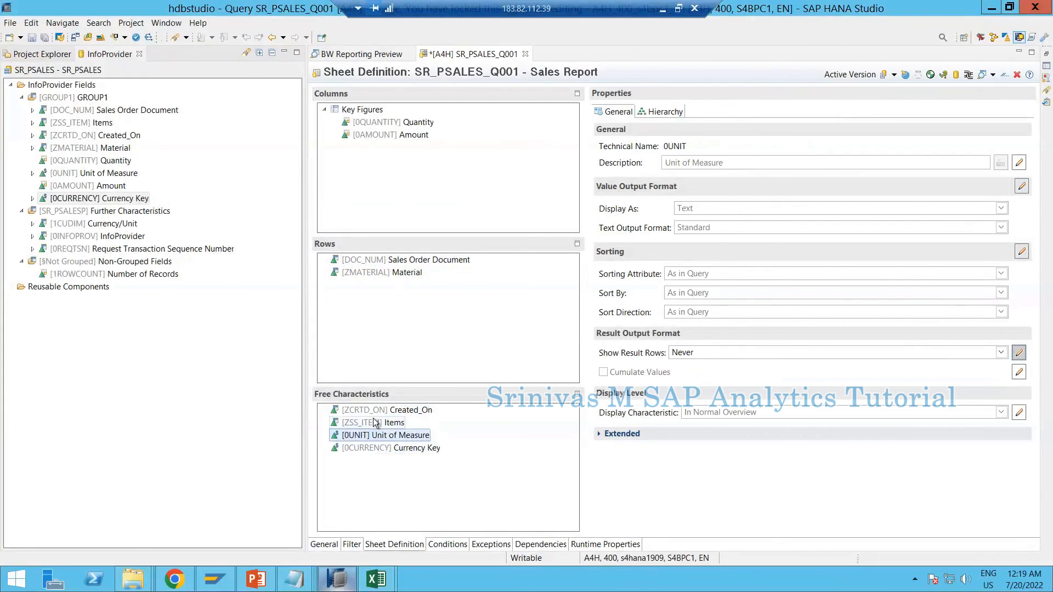
click(373, 420)
click(377, 410)
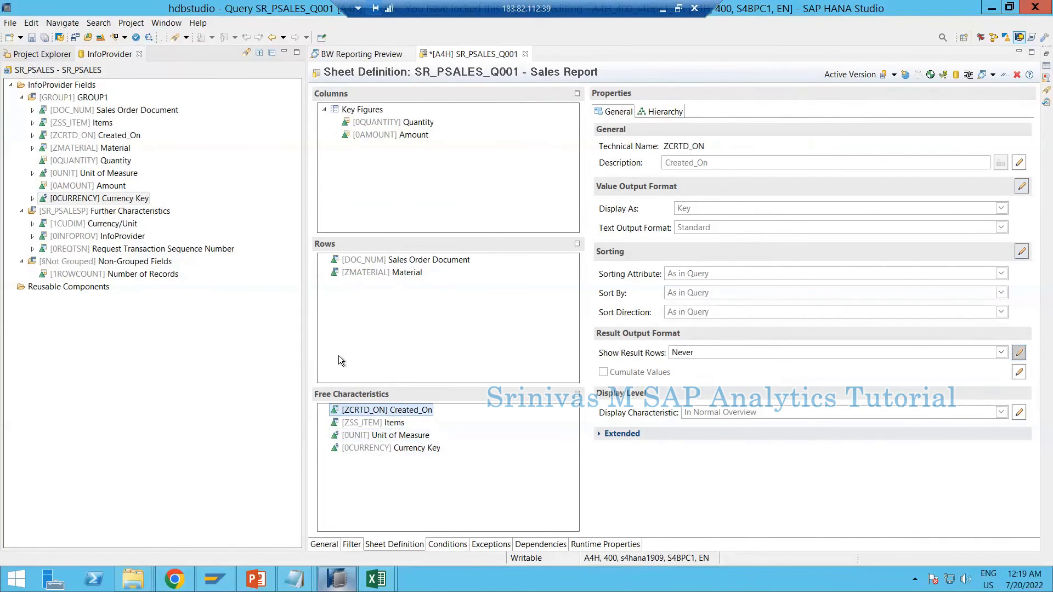
click(33, 38)
Switch to the BW Assignments workbook in Excel and select the XX_PSALES_Q001 report task in cell D48
click(376, 579)
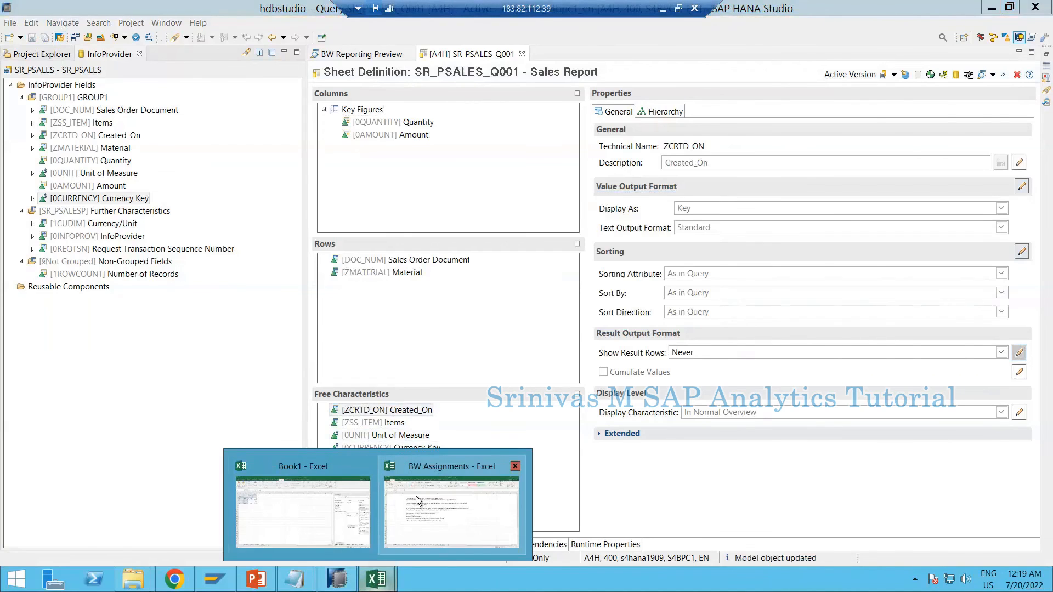
click(426, 516)
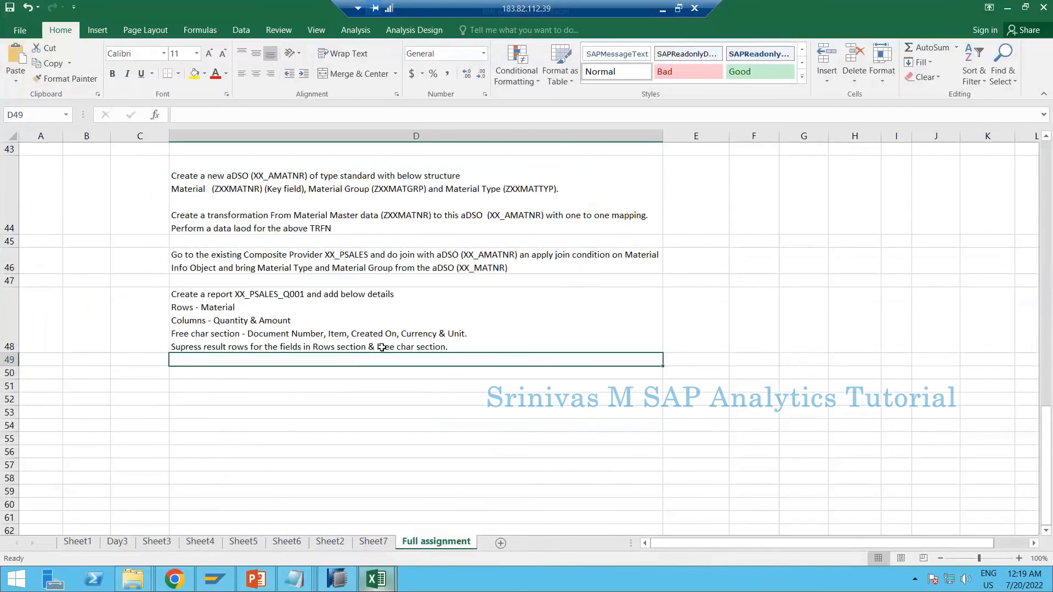
click(317, 348)
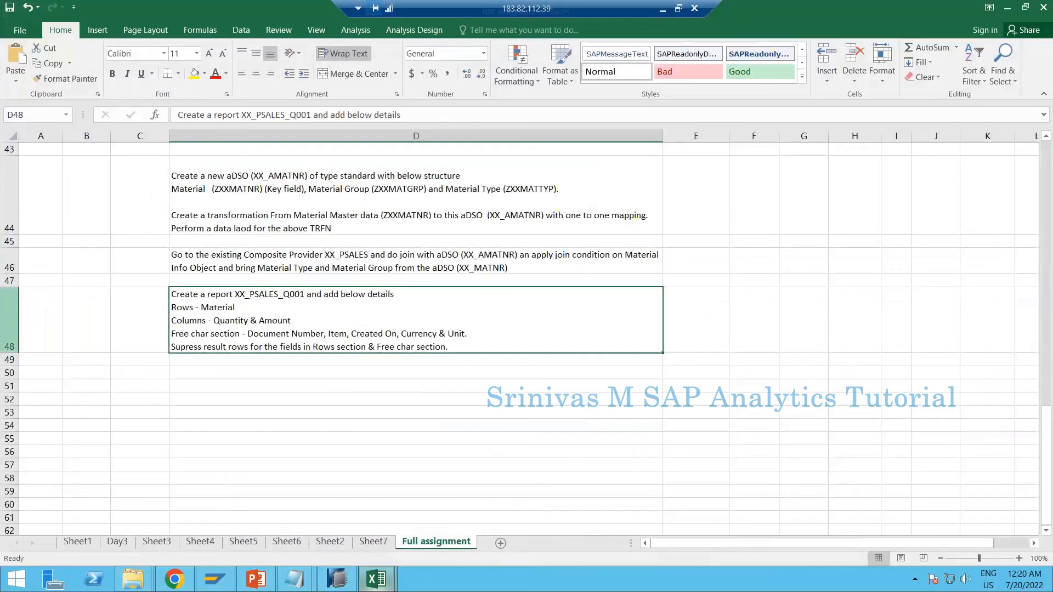
click(9, 323)
click(258, 323)
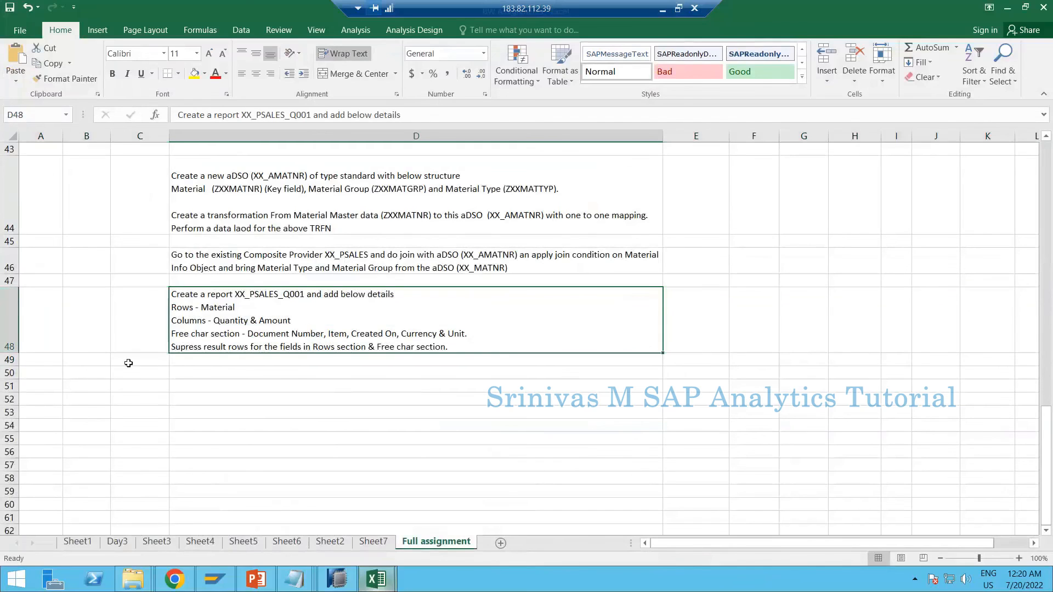